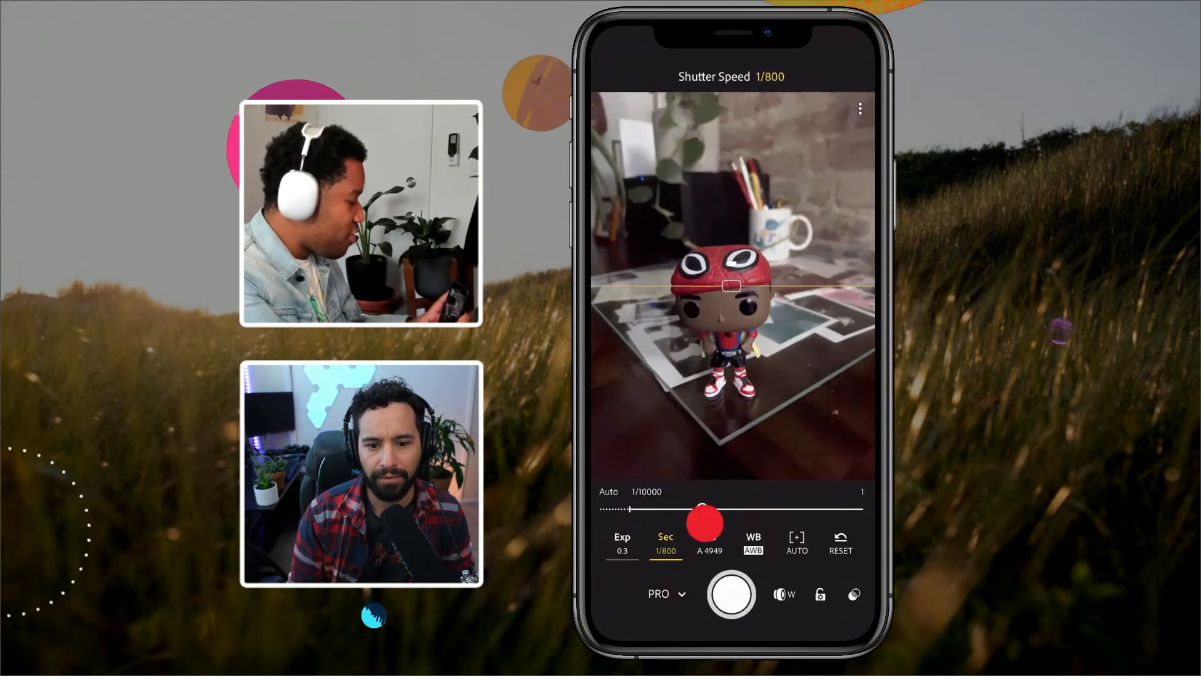
Step: Slow the camera's shutter speed to 1/100 and further to 1/25 second
drag(705, 523, 752, 526)
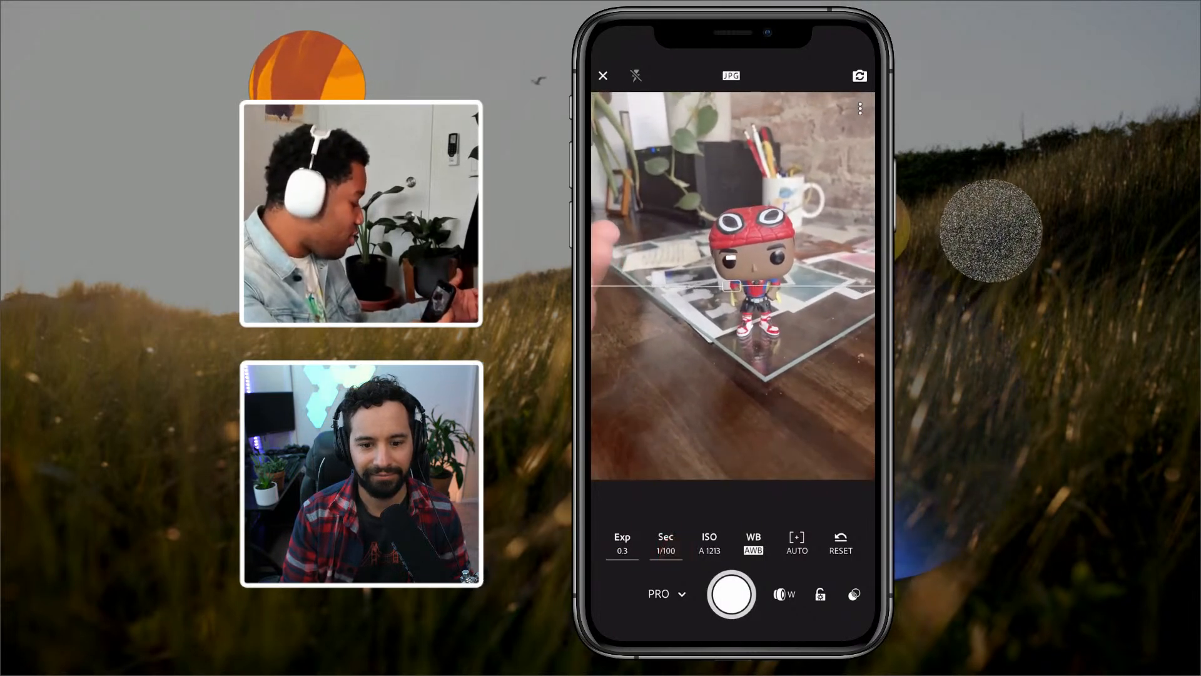
click(676, 544)
drag(749, 512, 783, 509)
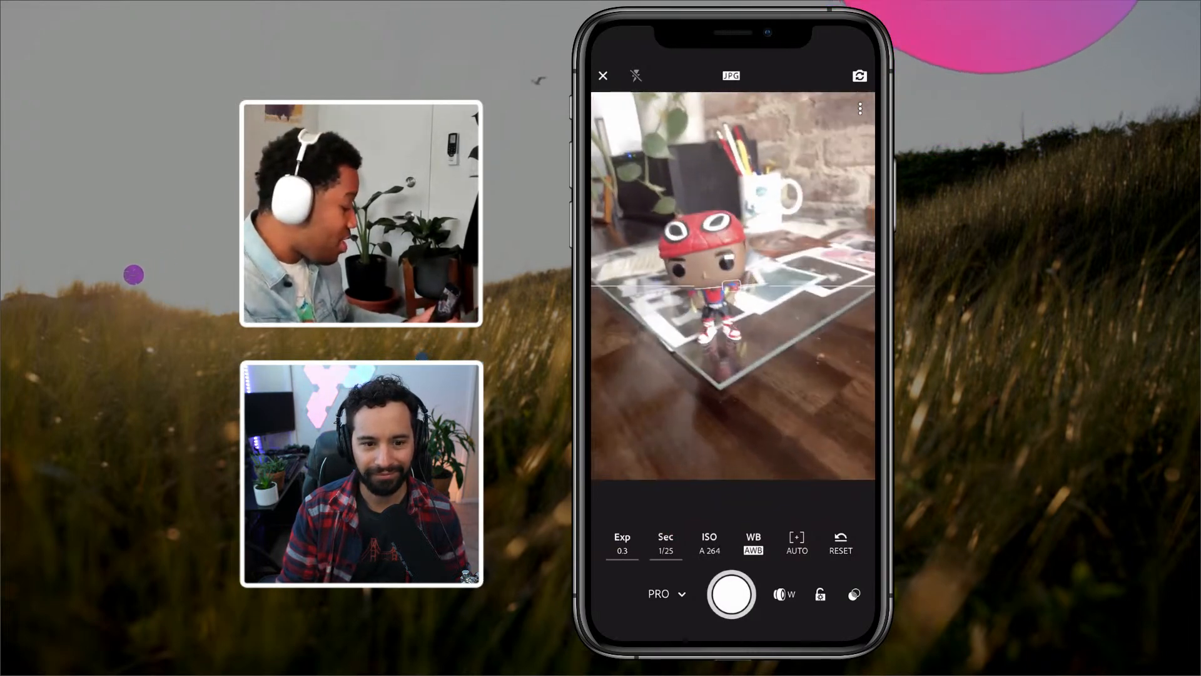
Step: Try an ISO of 80 and reset all manual camera settings to their defaults
click(711, 544)
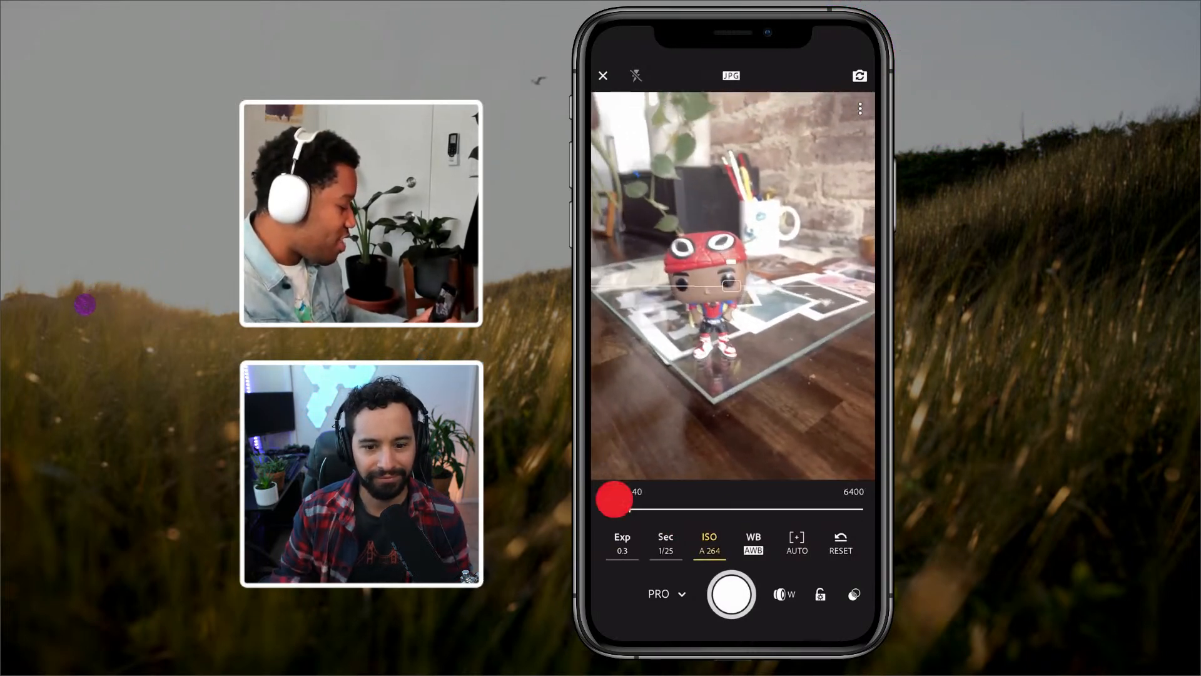
drag(762, 529, 705, 524)
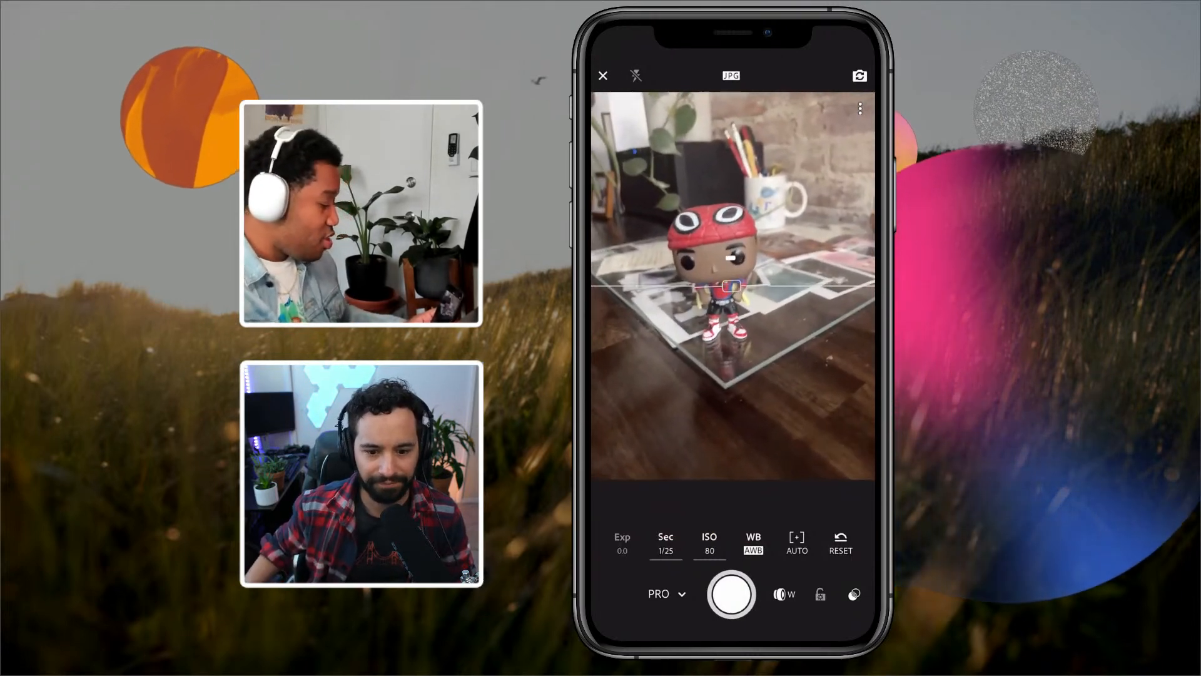
click(841, 551)
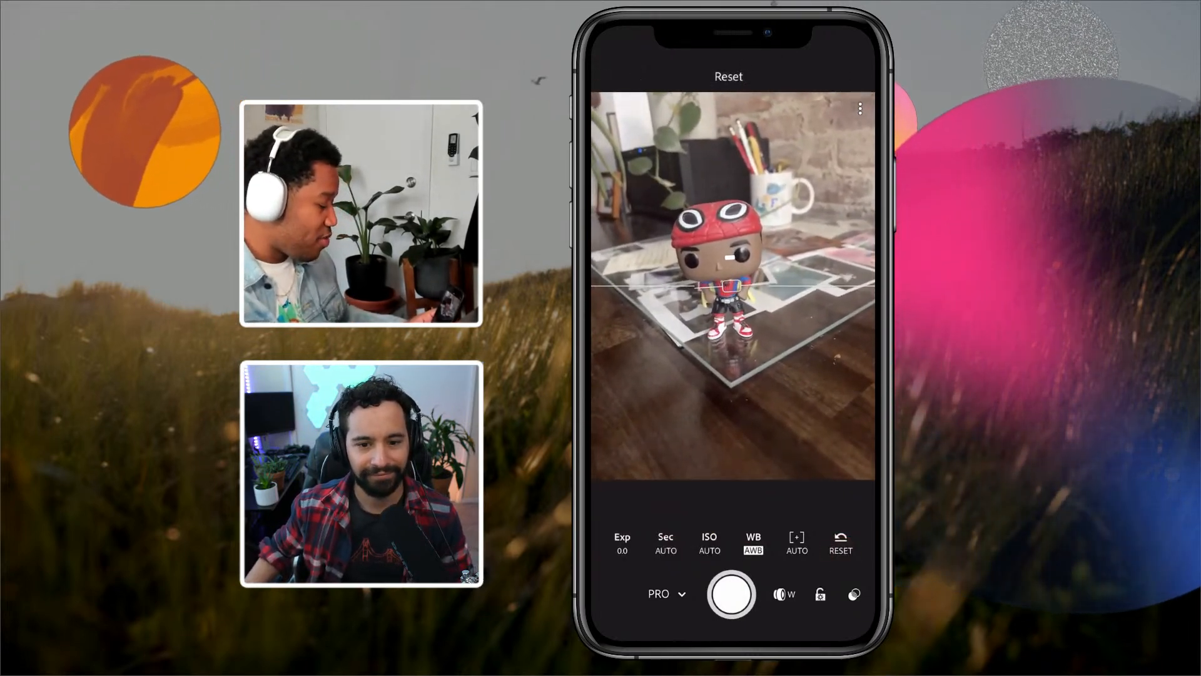
Step: Switch the camera to the telephoto lens and try different manual focus distances on the figurine, ending at 0%
click(790, 603)
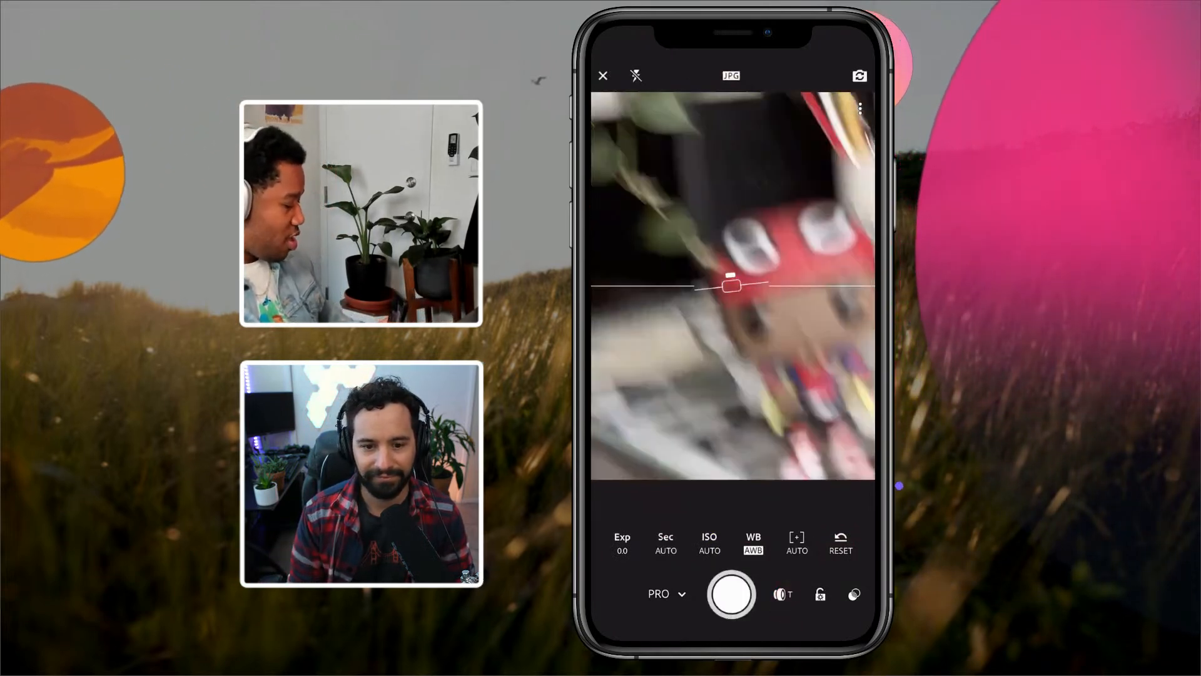
click(733, 344)
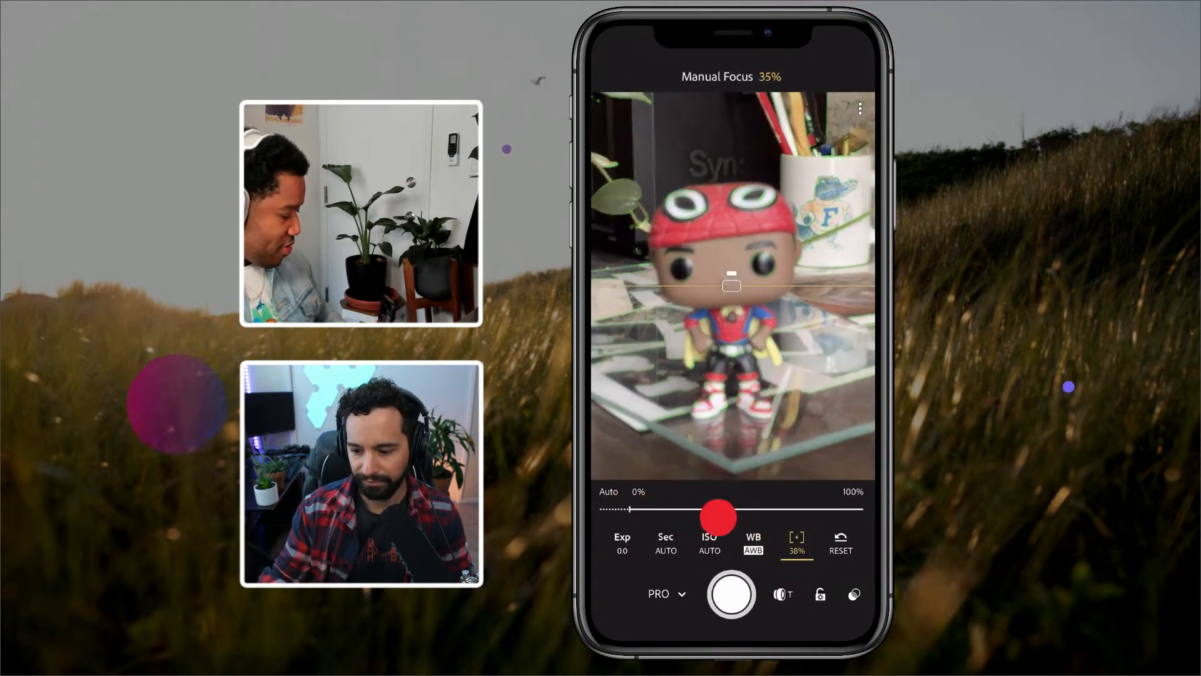
drag(744, 521, 851, 523)
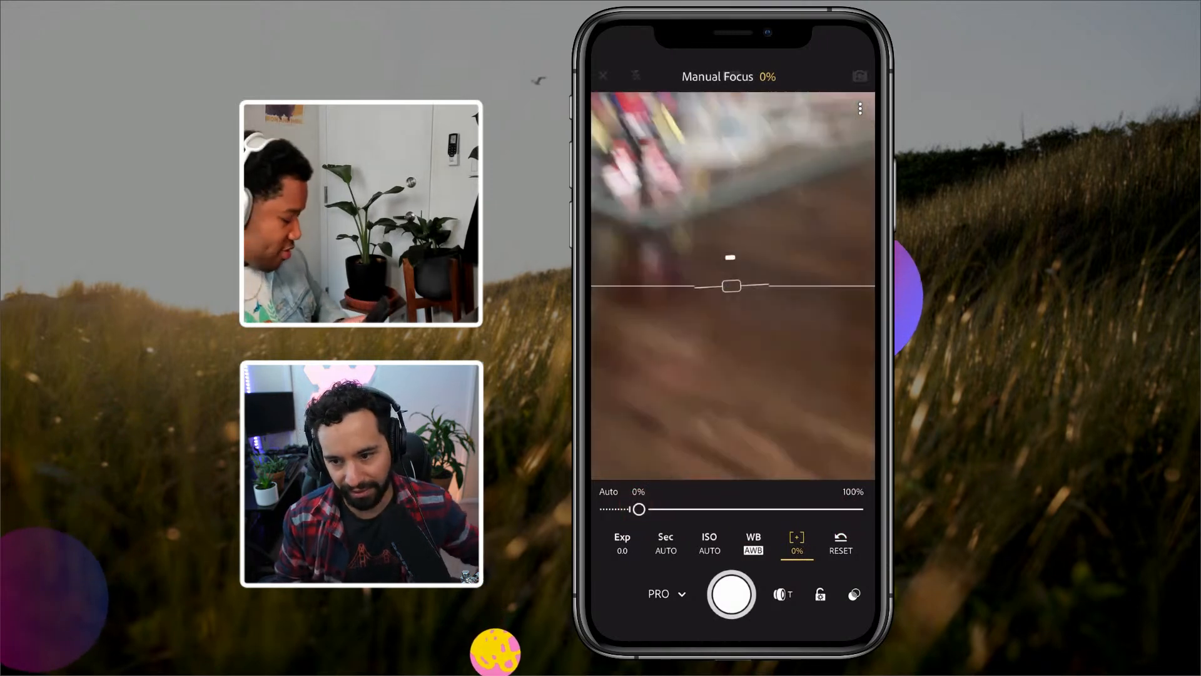
Step: Change the capture mode to High Dynamic Range and return it to Automatic
click(668, 593)
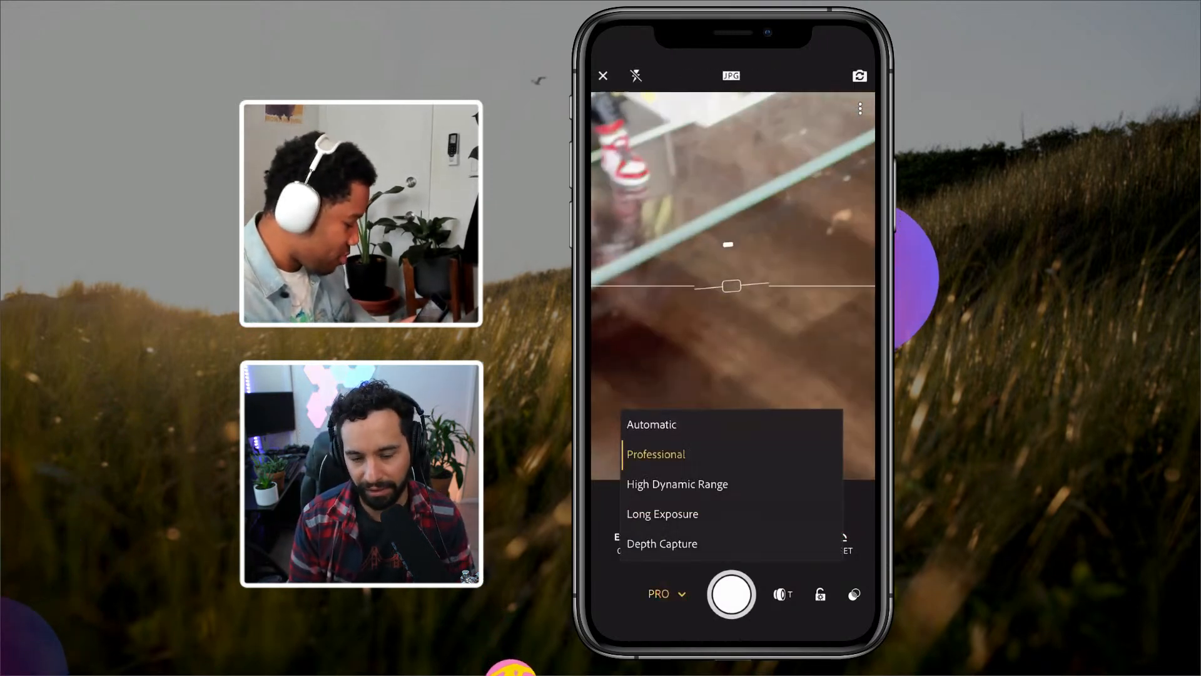
click(678, 483)
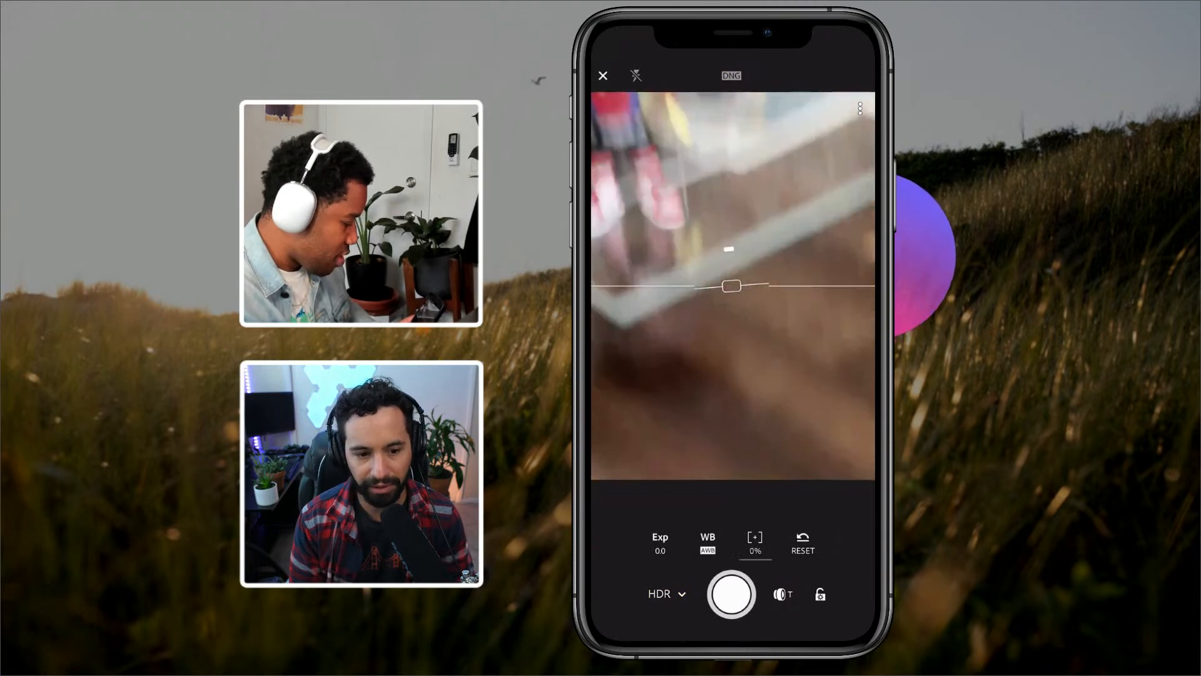
click(667, 593)
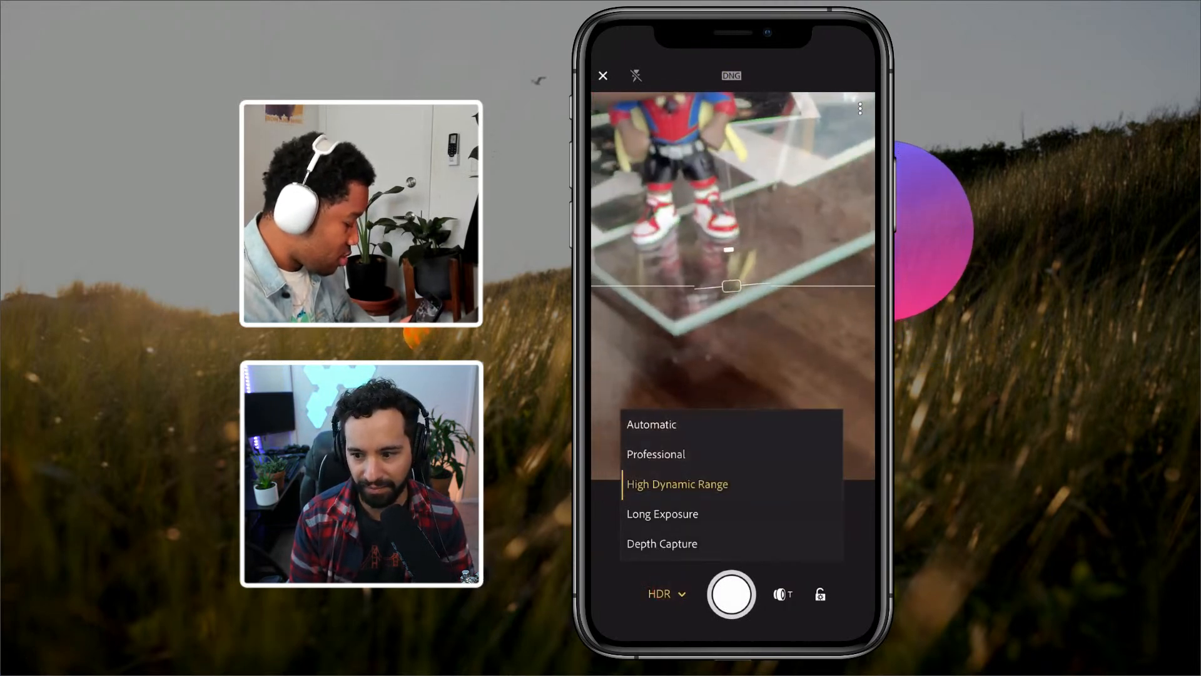
click(654, 424)
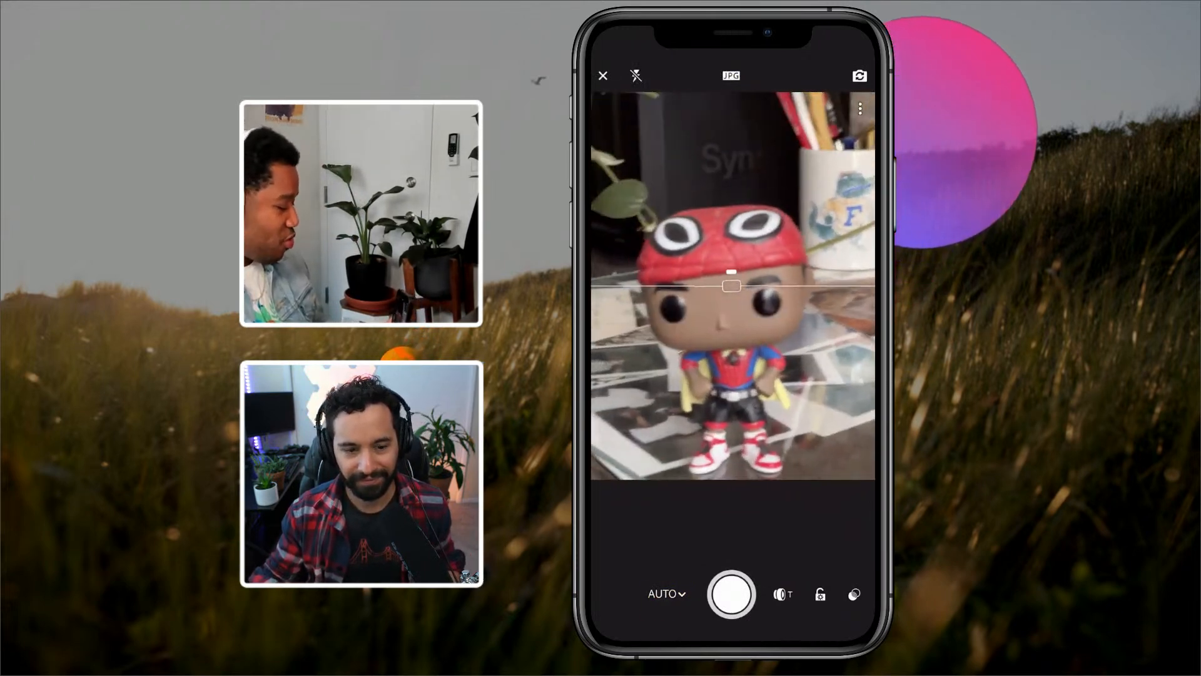
Step: Show the High Dynamic Range capture mode and switch the camera from it to Long Exposure
click(667, 593)
click(676, 483)
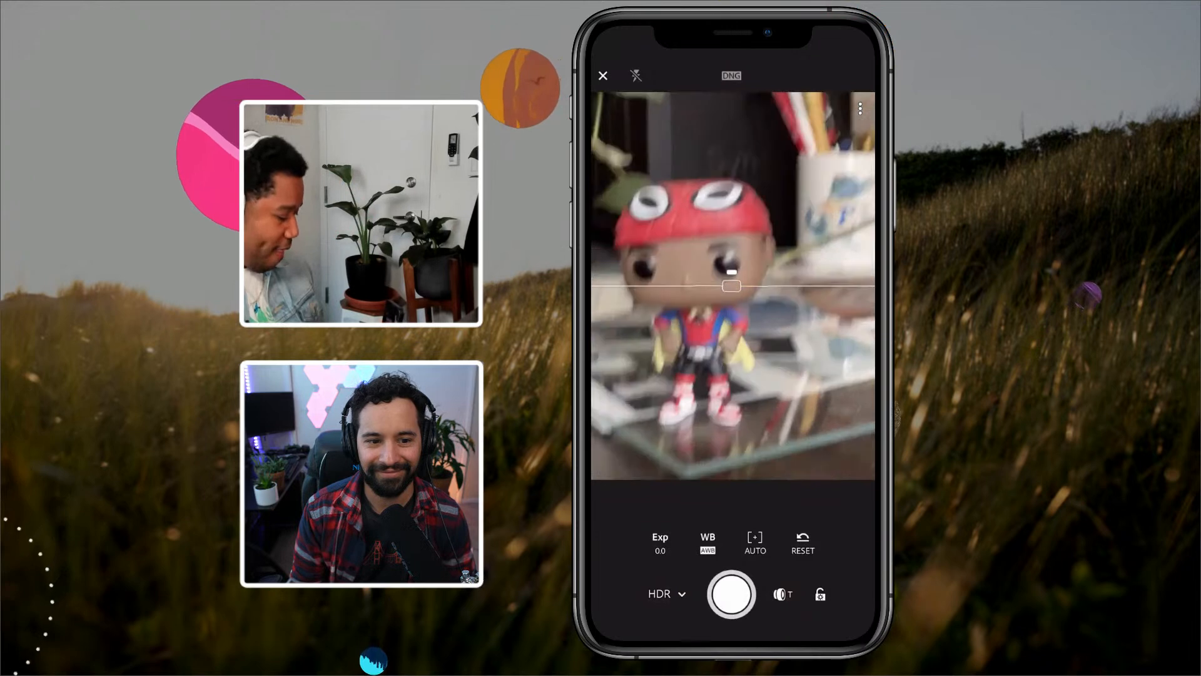
click(667, 595)
click(675, 512)
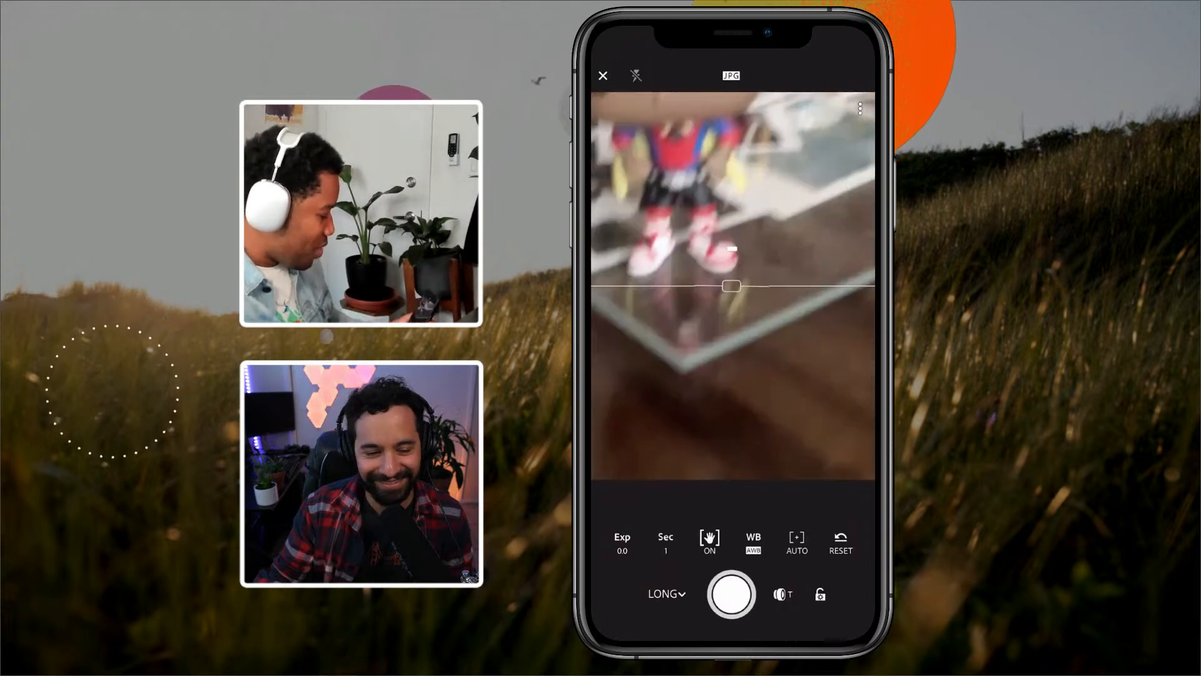
Step: Switch the camera to Depth Capture mode and close the camera to return to the photo library
click(667, 593)
click(694, 539)
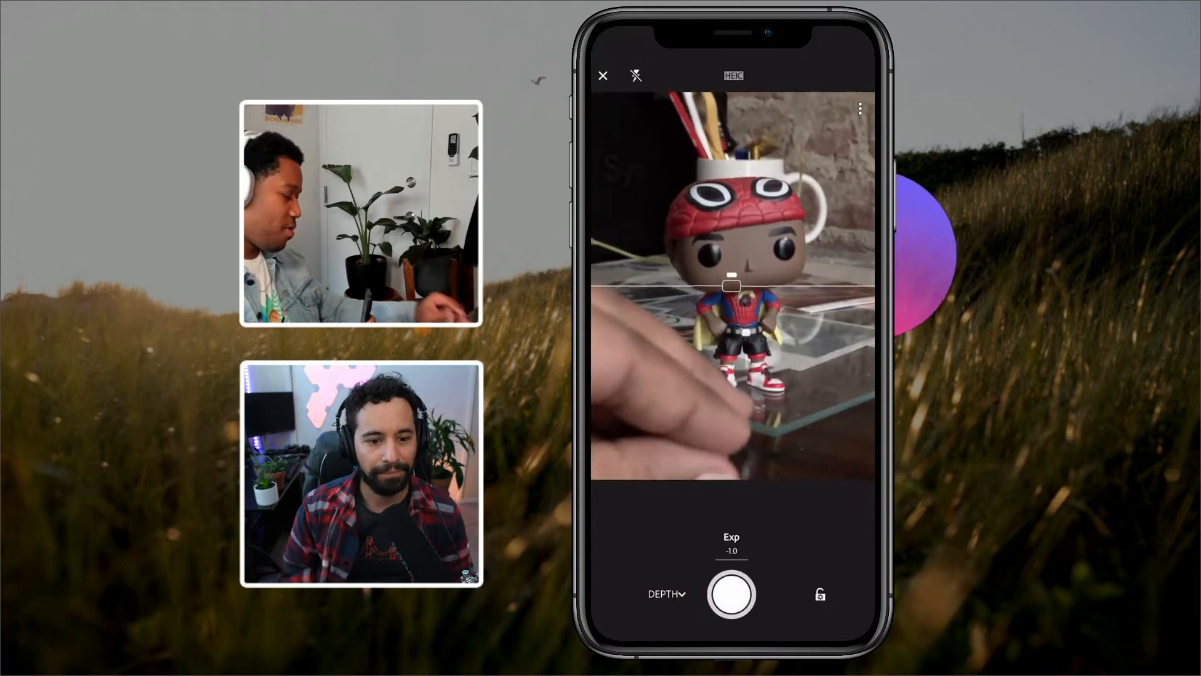
click(603, 74)
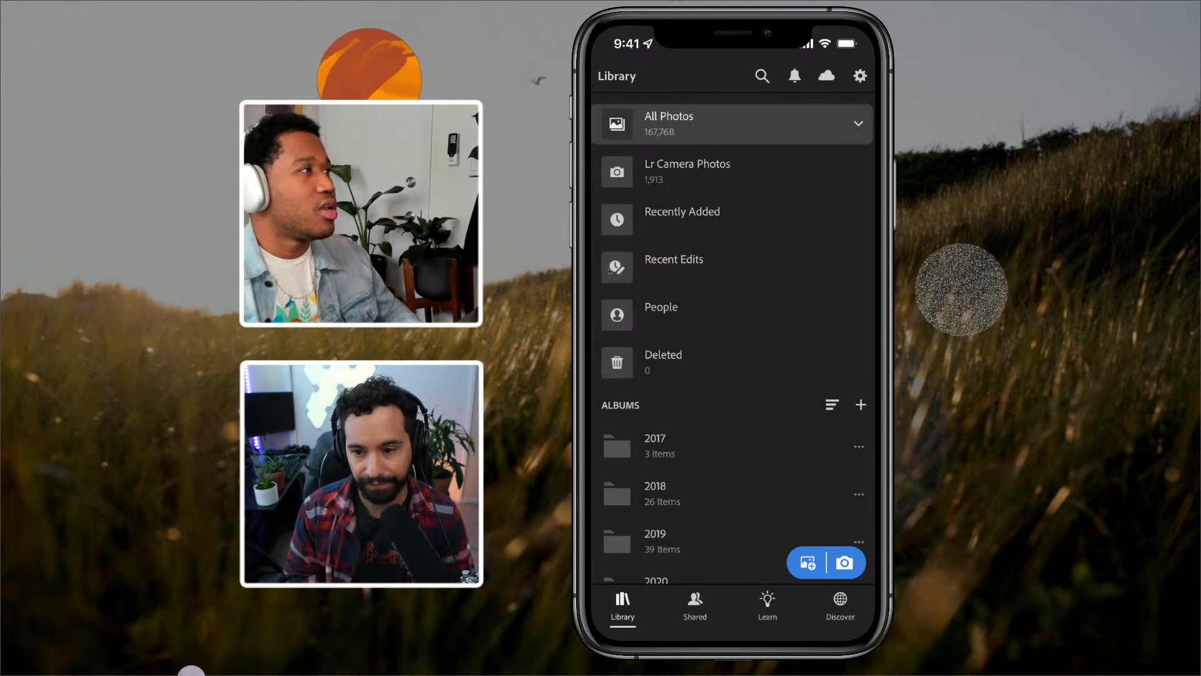
Step: Switch from the phone to the Lightroom desktop app showing the 10142021_twlohasweatsuits album
key(super+Tab)
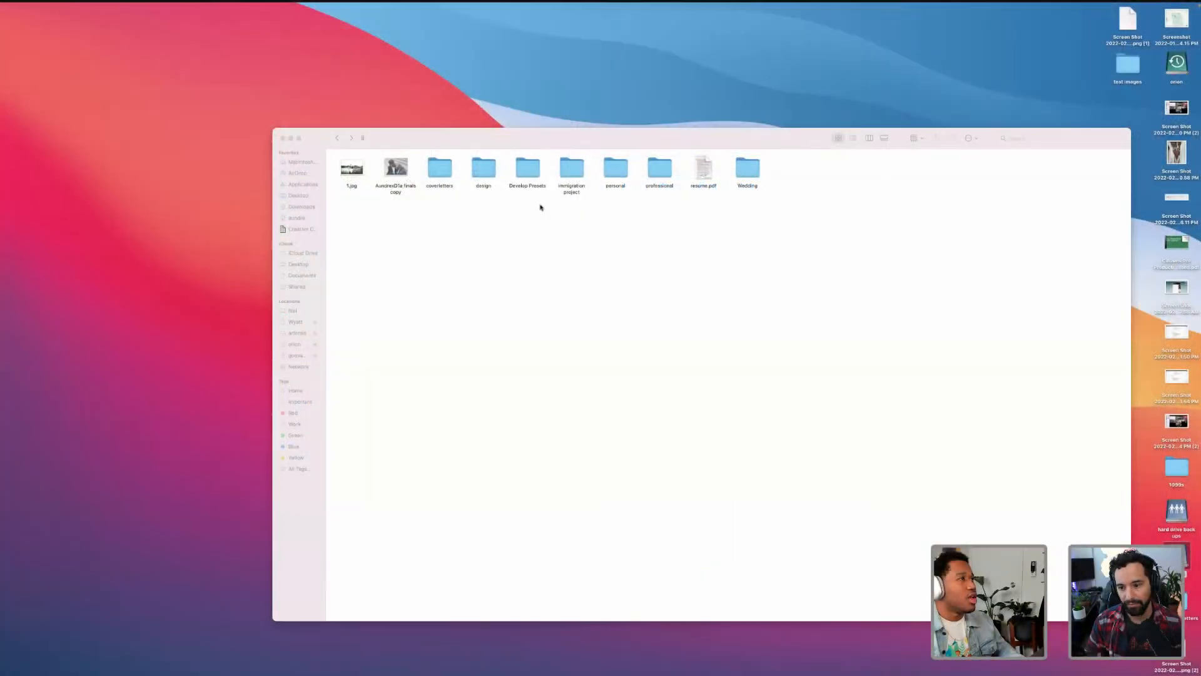
key(ctrl+Right)
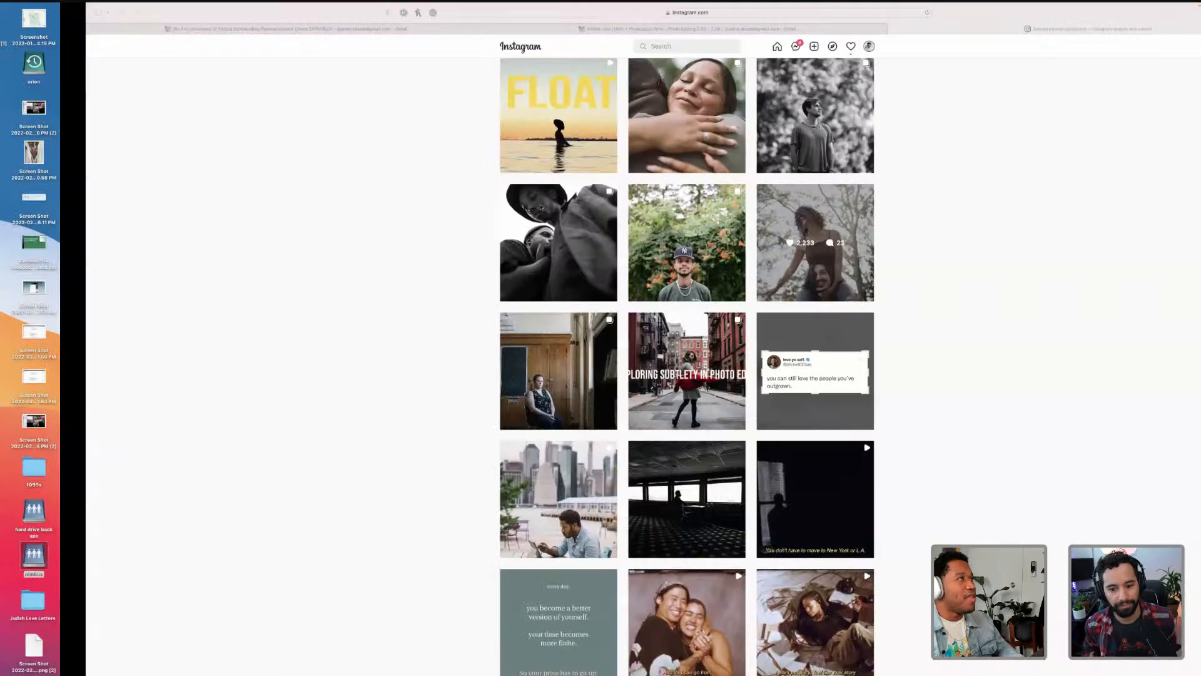
key(ctrl+Right)
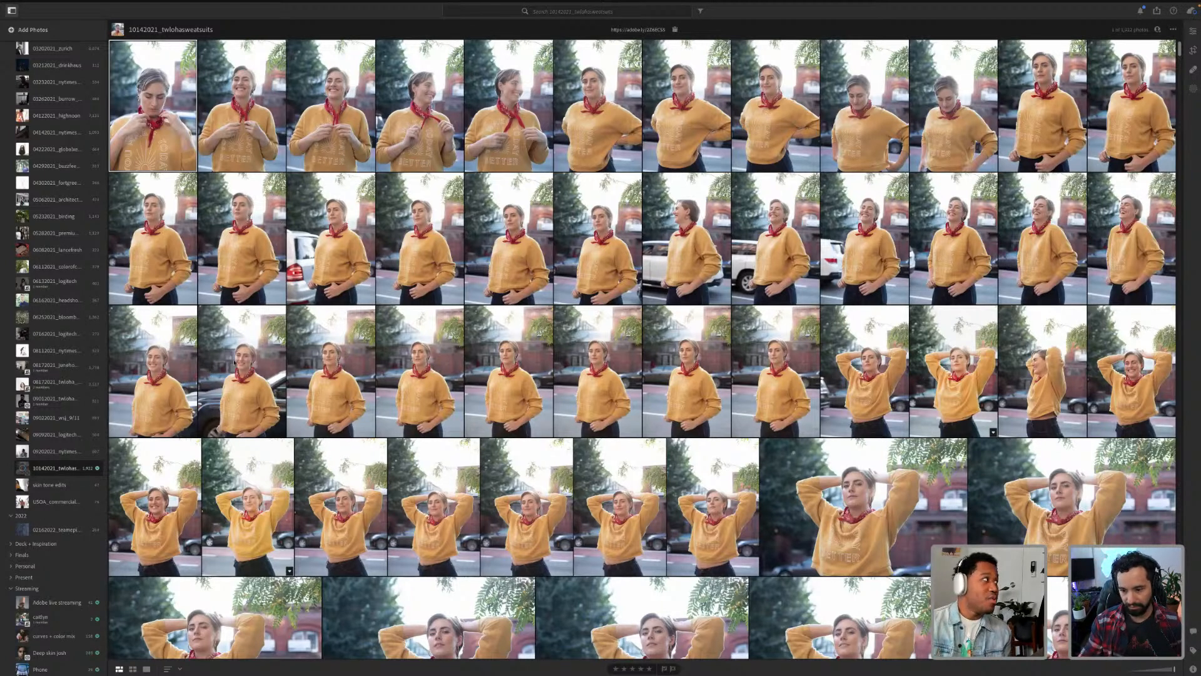
Step: Browse the sweatsuits album, open a crosswalk portrait of the woman in the yellow sweatshirt, and show its edit controls
scroll(37, 379, down, 2)
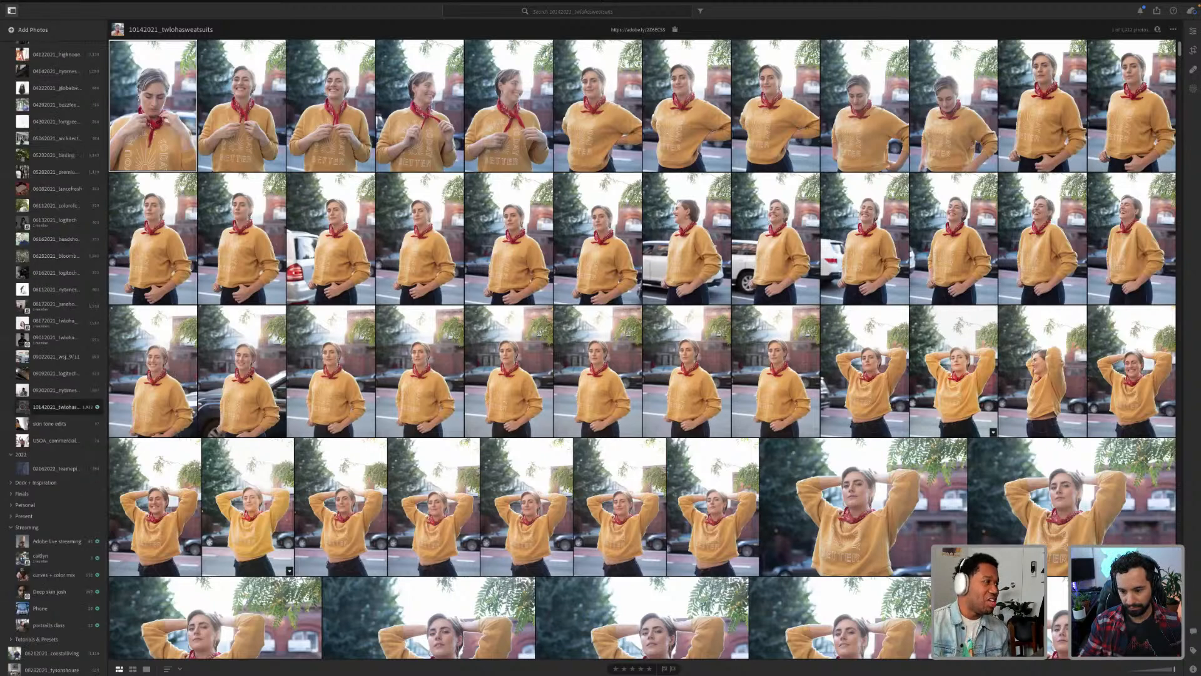
scroll(334, 384, down, 1)
scroll(334, 383, down, 4)
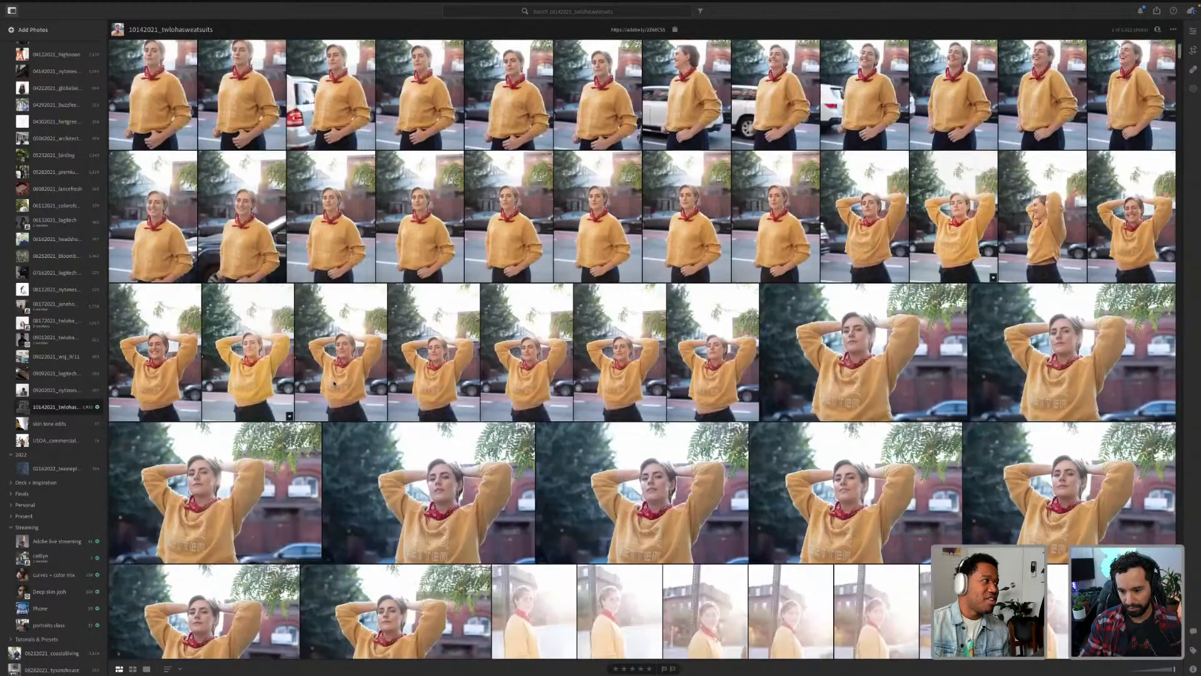
scroll(334, 383, down, 10)
scroll(396, 285, up, 5)
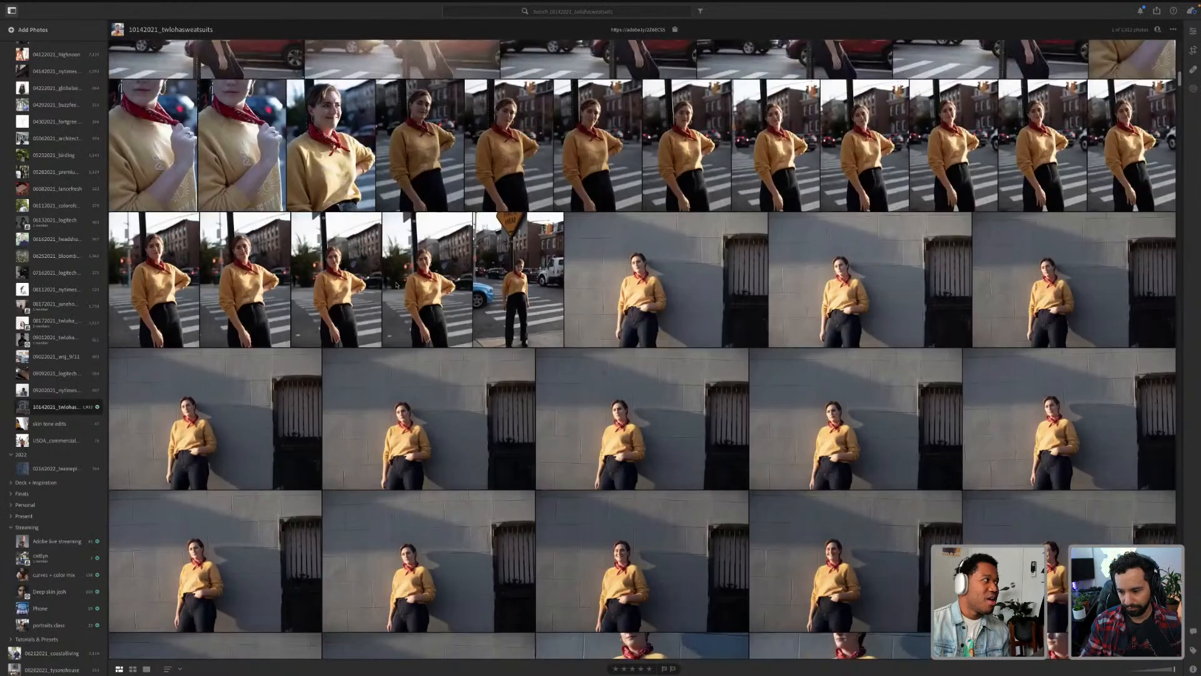
double_click(396, 286)
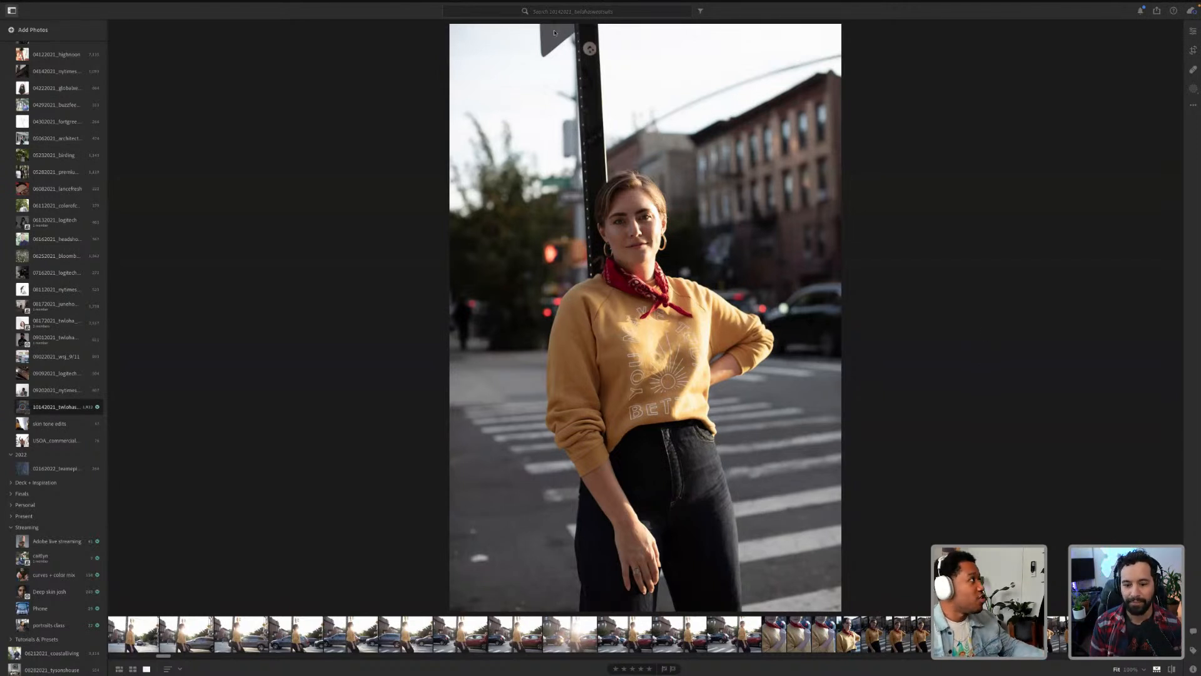
click(1191, 32)
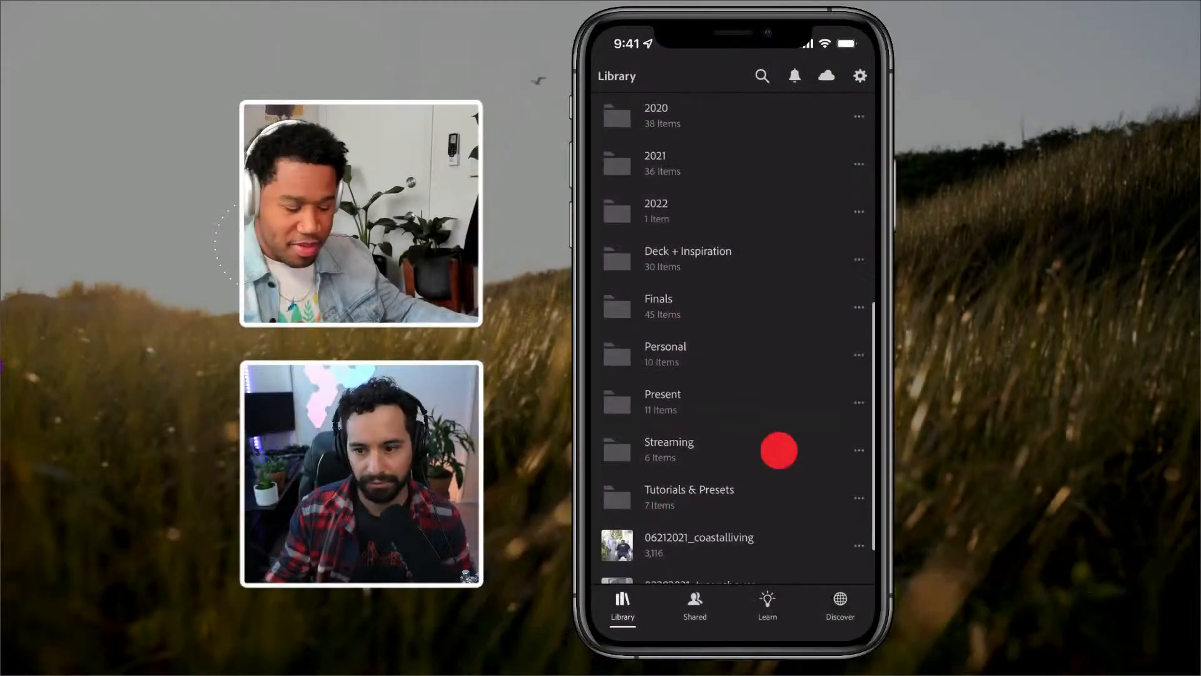
Step: Open the 10142021_twlohasweatsuits album from the 2021 folder in the phone's Lightroom library
drag(777, 456, 782, 418)
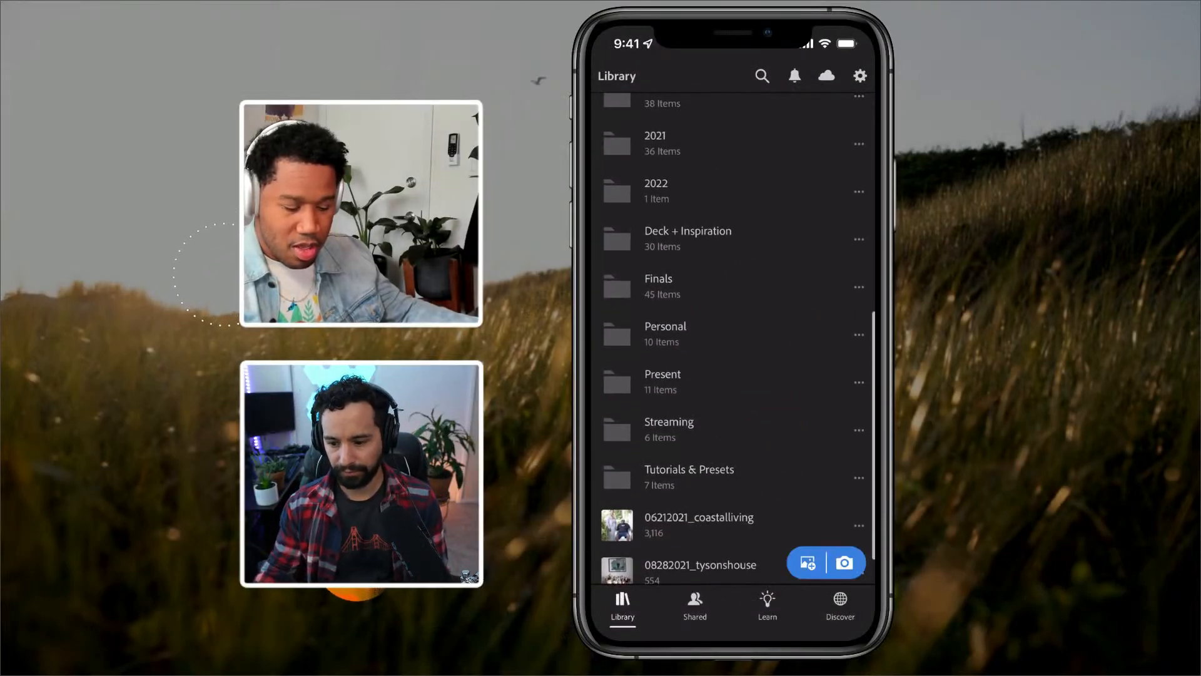
drag(777, 225, 766, 287)
click(771, 225)
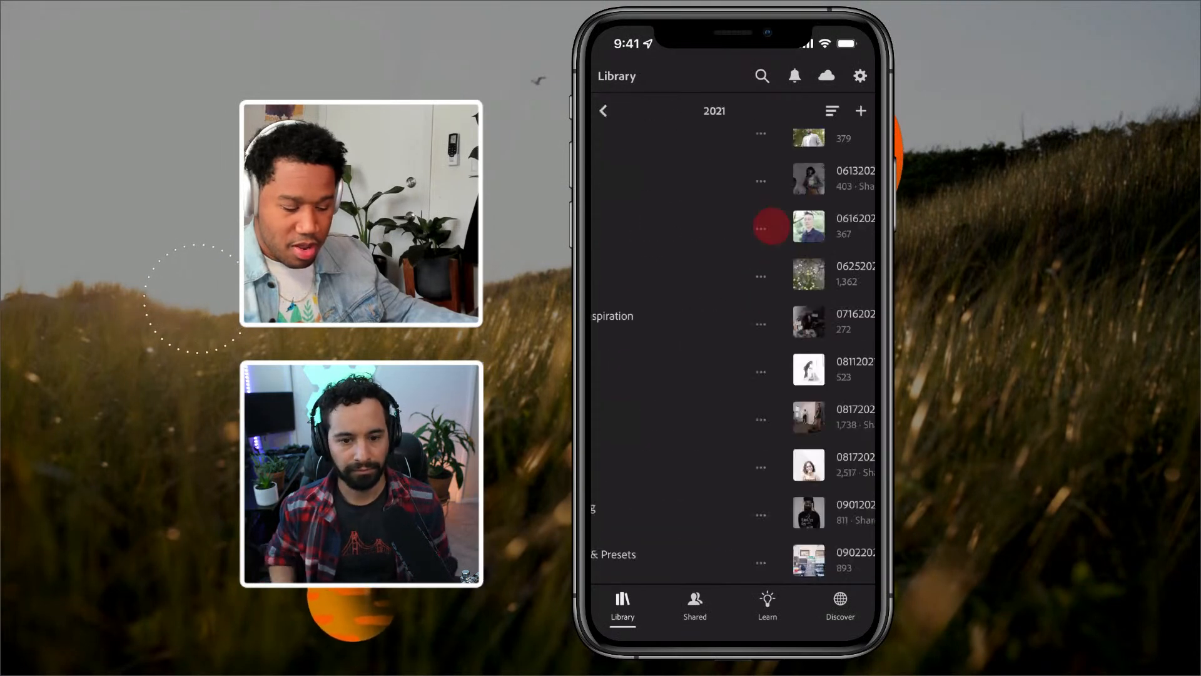
drag(796, 473, 812, 201)
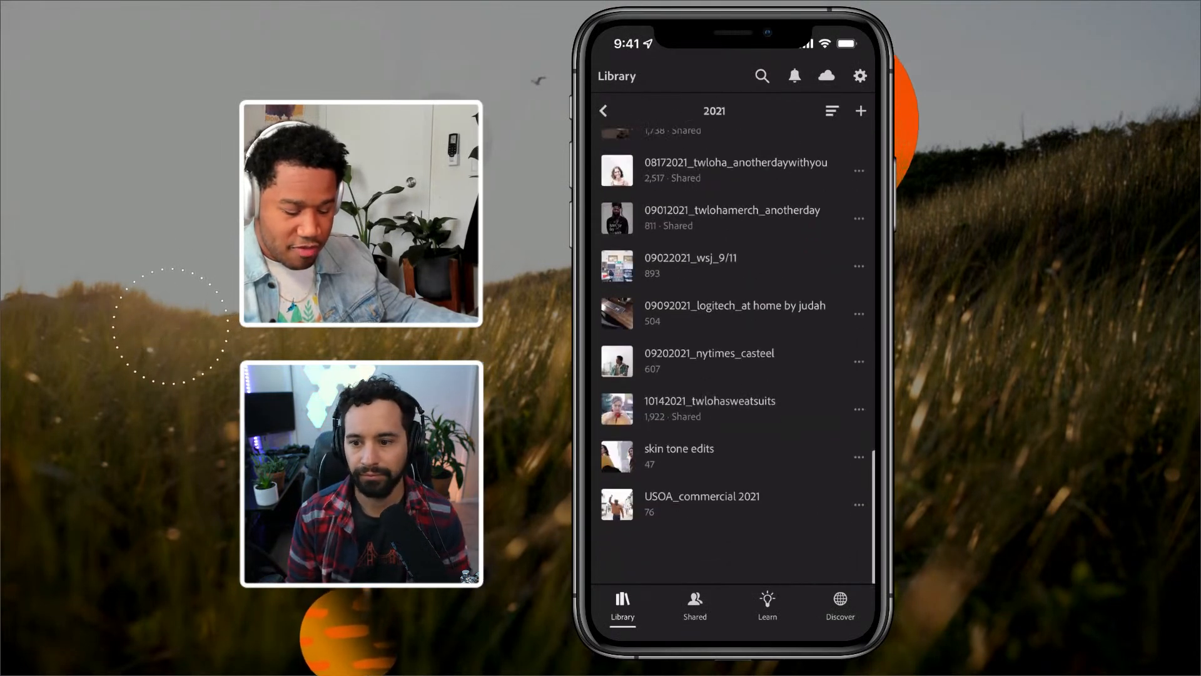
click(778, 416)
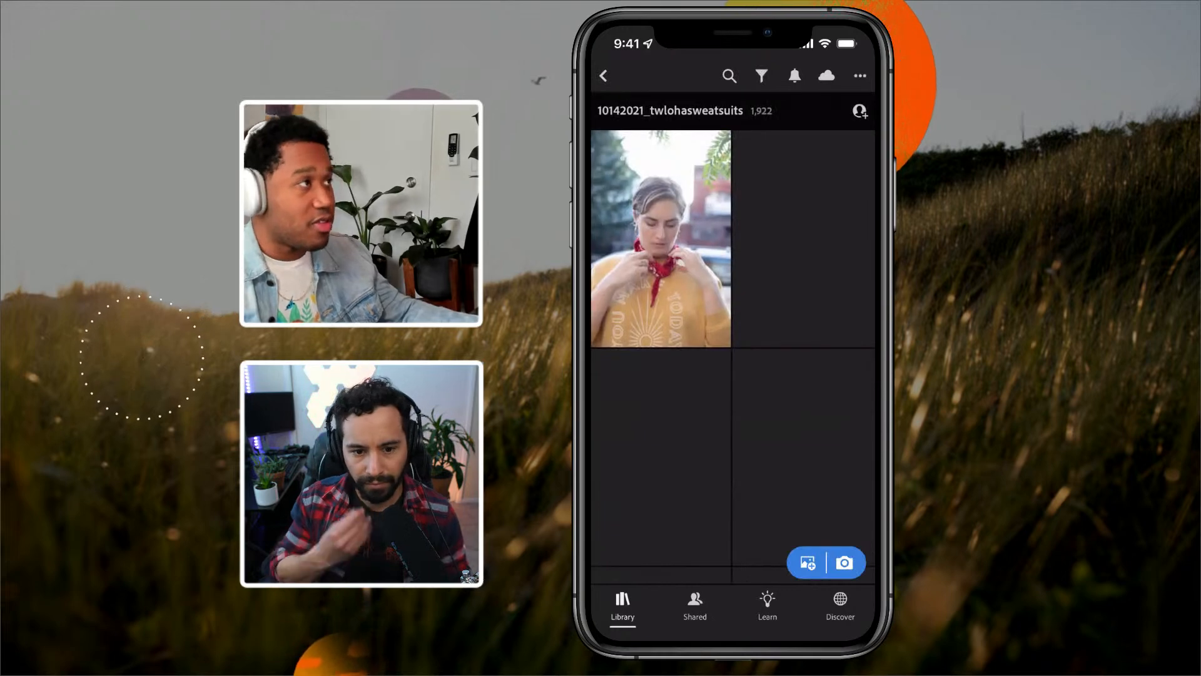
Step: Find a portrait of the woman with her hands behind her head in the album and open it for editing
scroll(787, 445, down, 10)
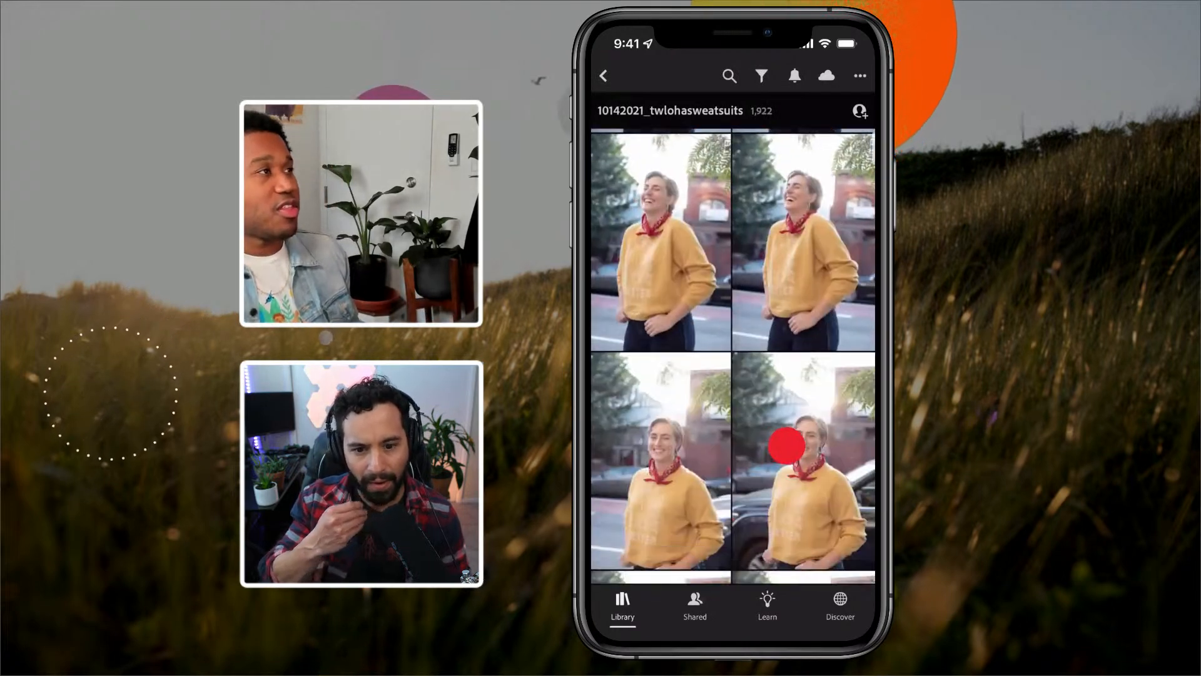
scroll(786, 445, down, 5)
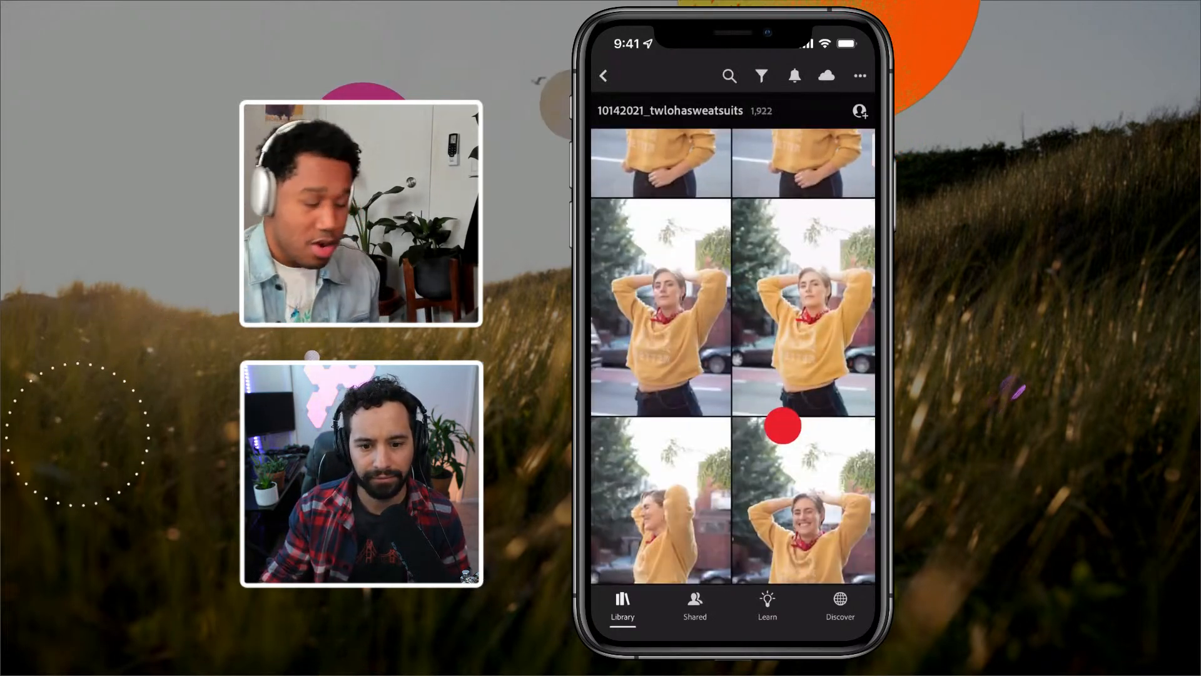
click(800, 366)
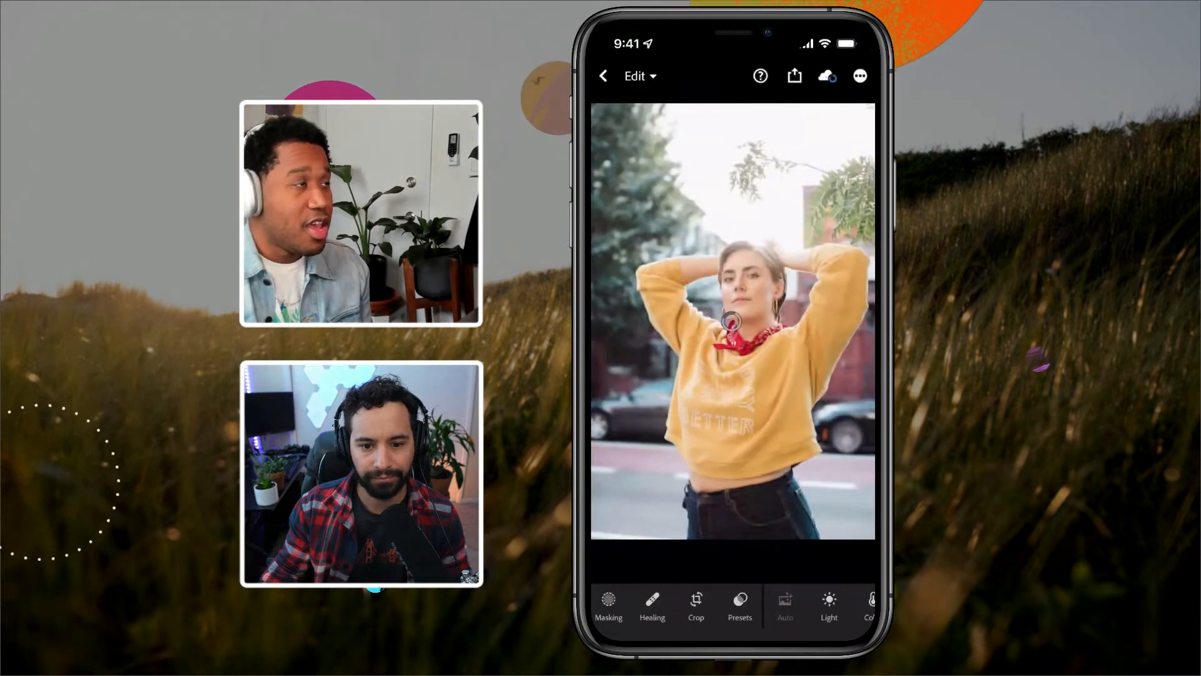
drag(782, 482, 776, 477)
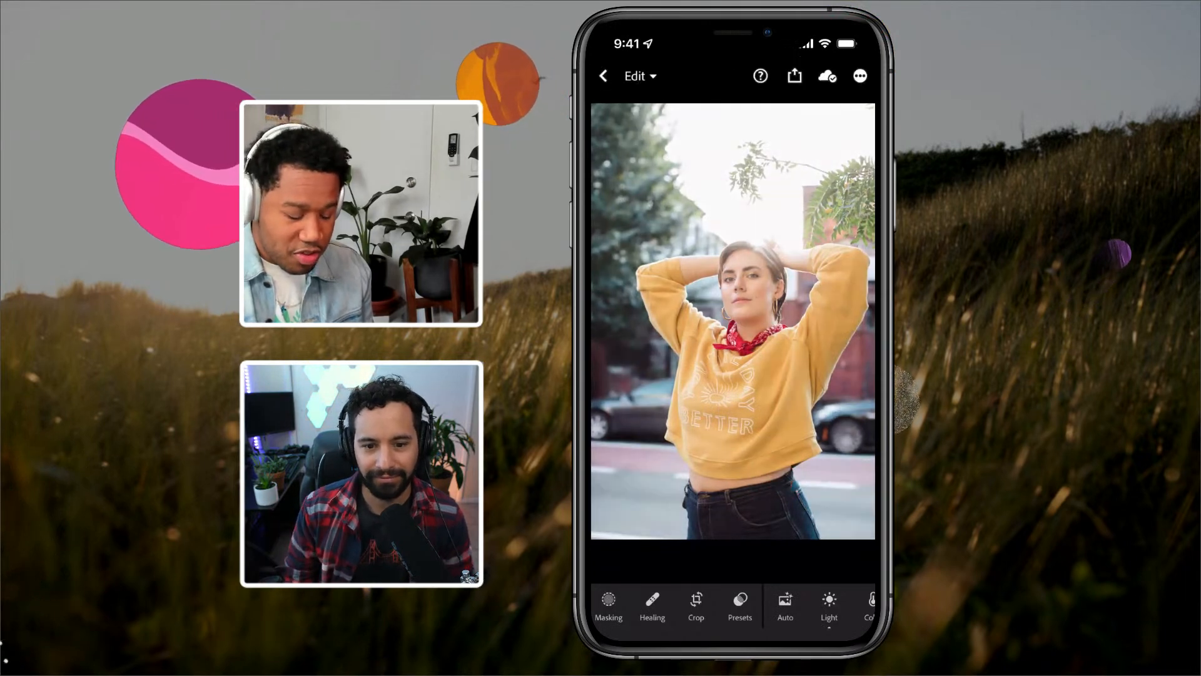
Step: Review the portrait's Light adjustments down to Blacks and open its Effects adjustments
drag(778, 595, 648, 615)
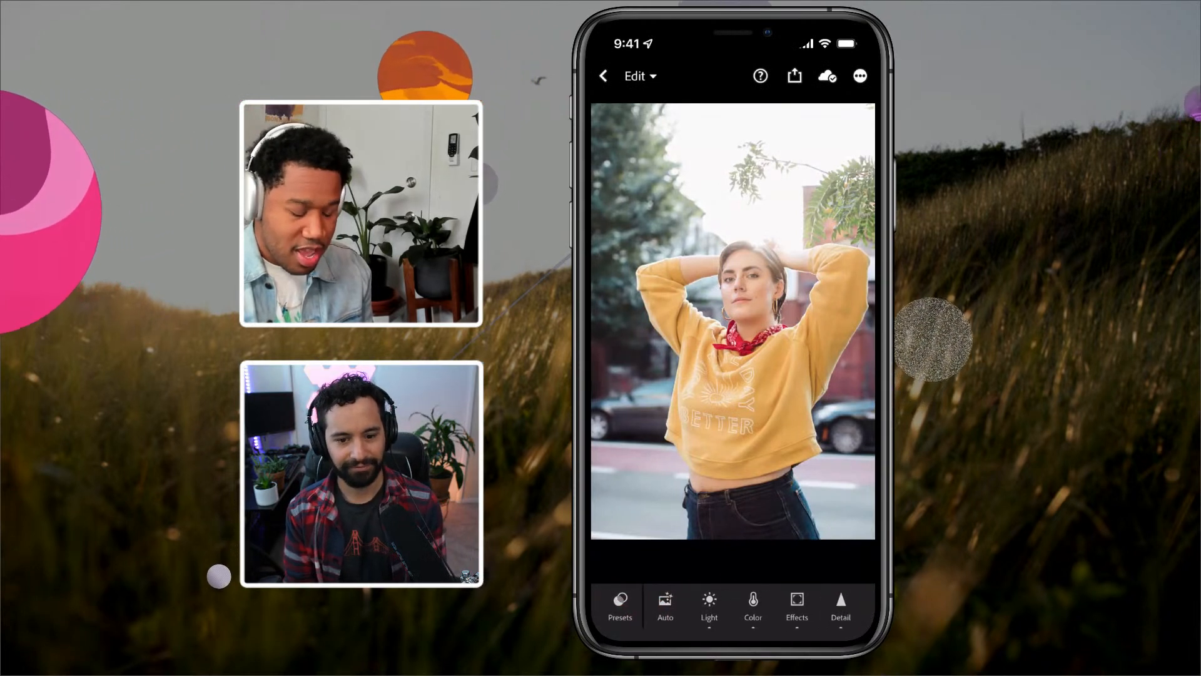
click(717, 601)
drag(815, 432, 824, 344)
drag(792, 511, 810, 440)
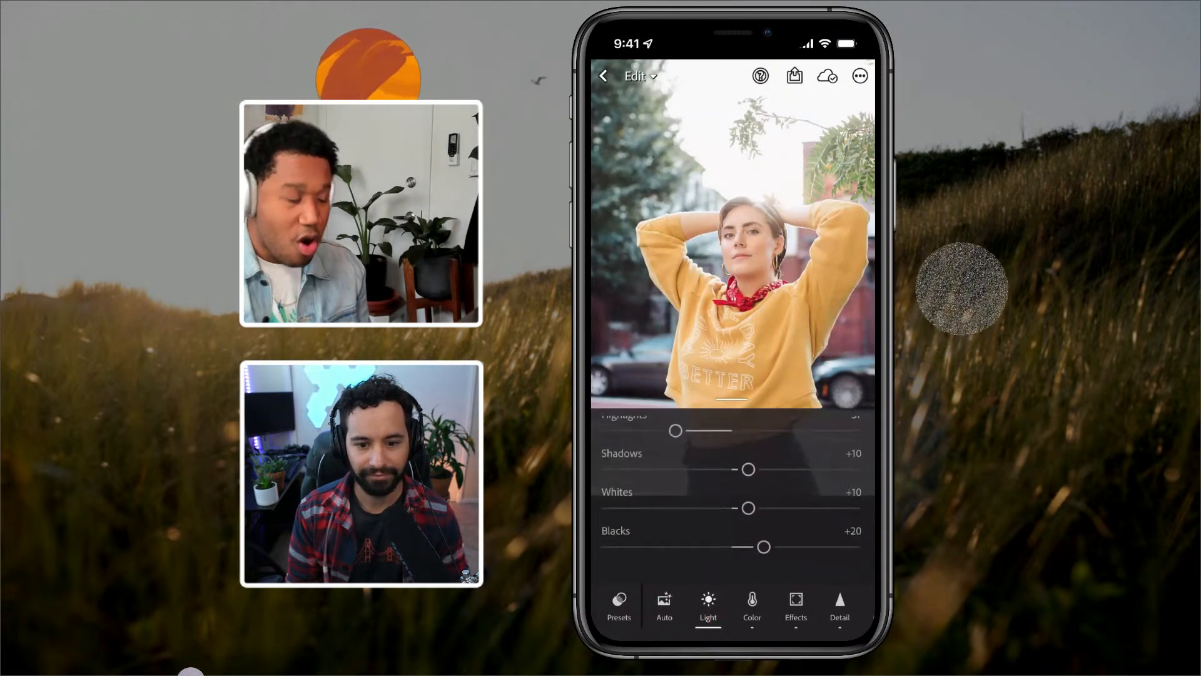
click(795, 604)
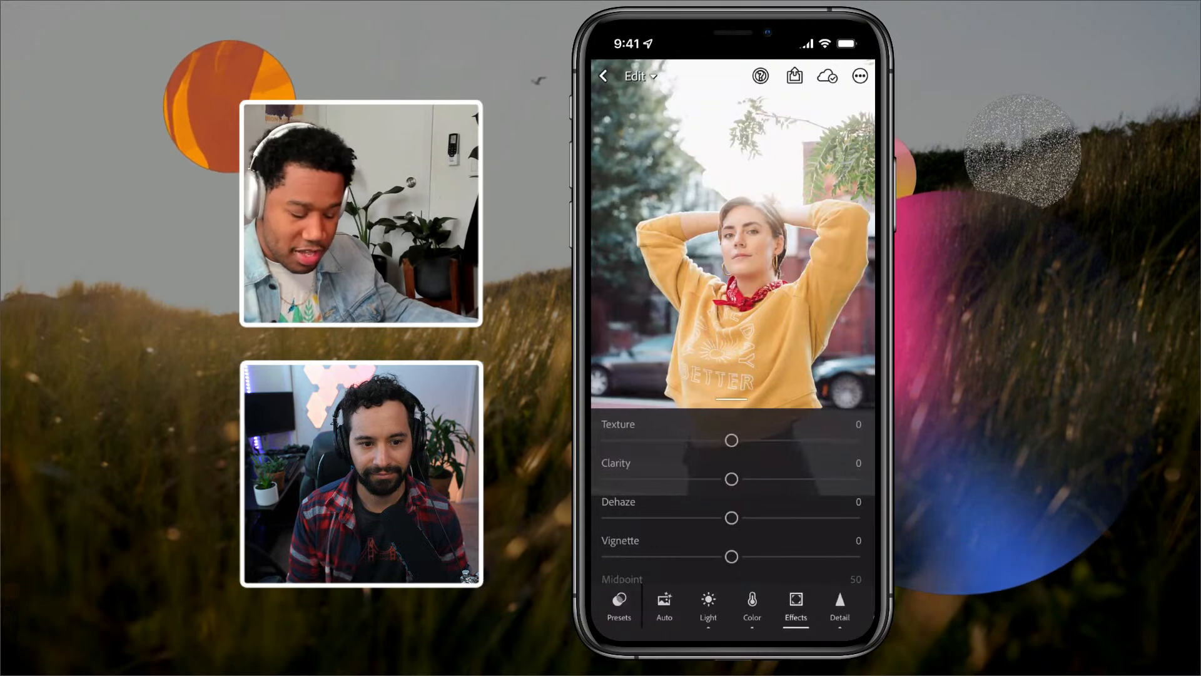
Step: Review the portrait's Optics and Geometry adjustments and the remaining edit tools up to Reset
drag(789, 598, 660, 599)
click(751, 599)
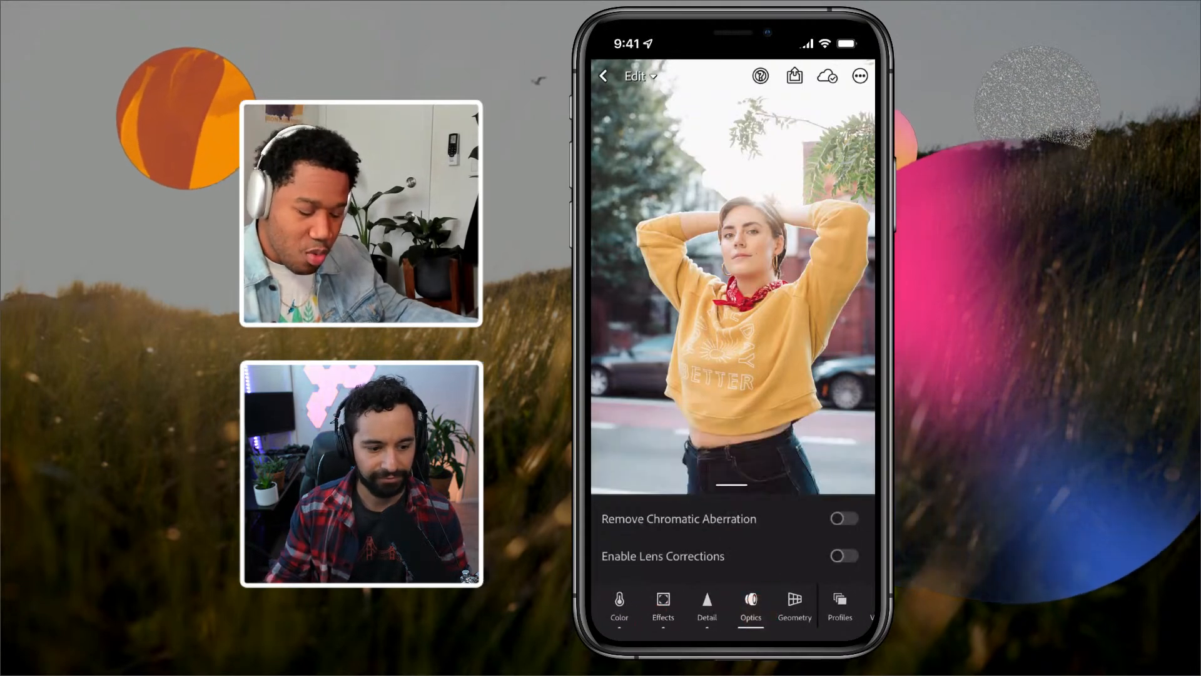
click(795, 599)
drag(792, 599, 669, 598)
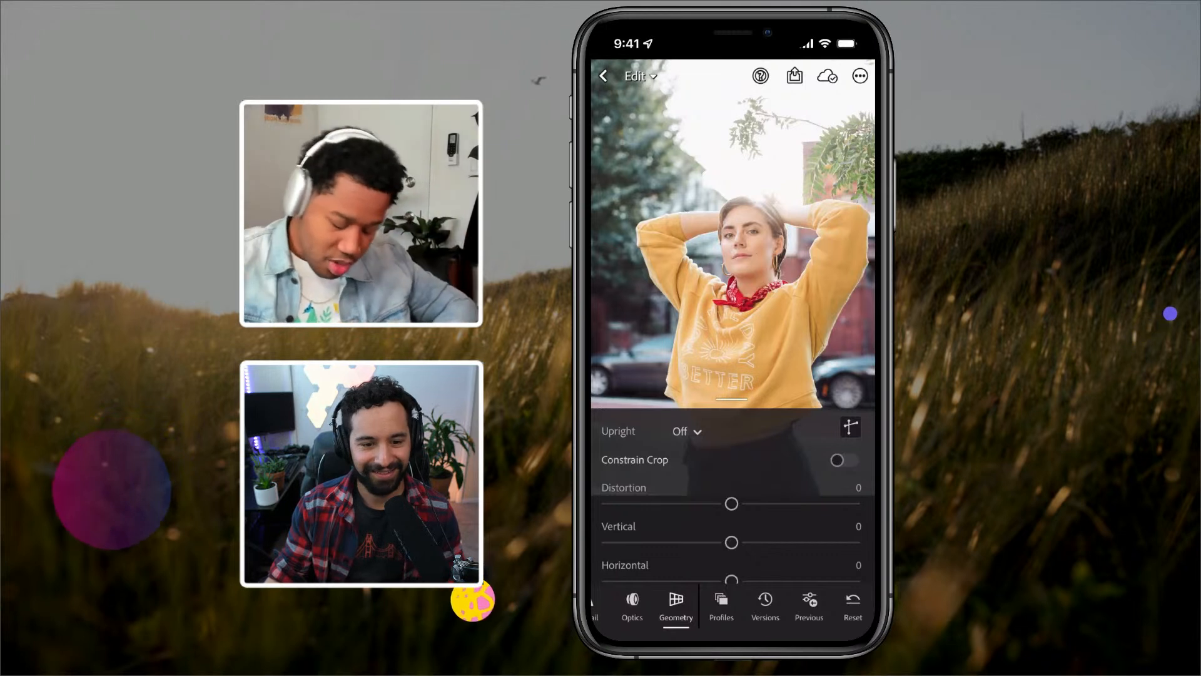
drag(854, 607, 720, 605)
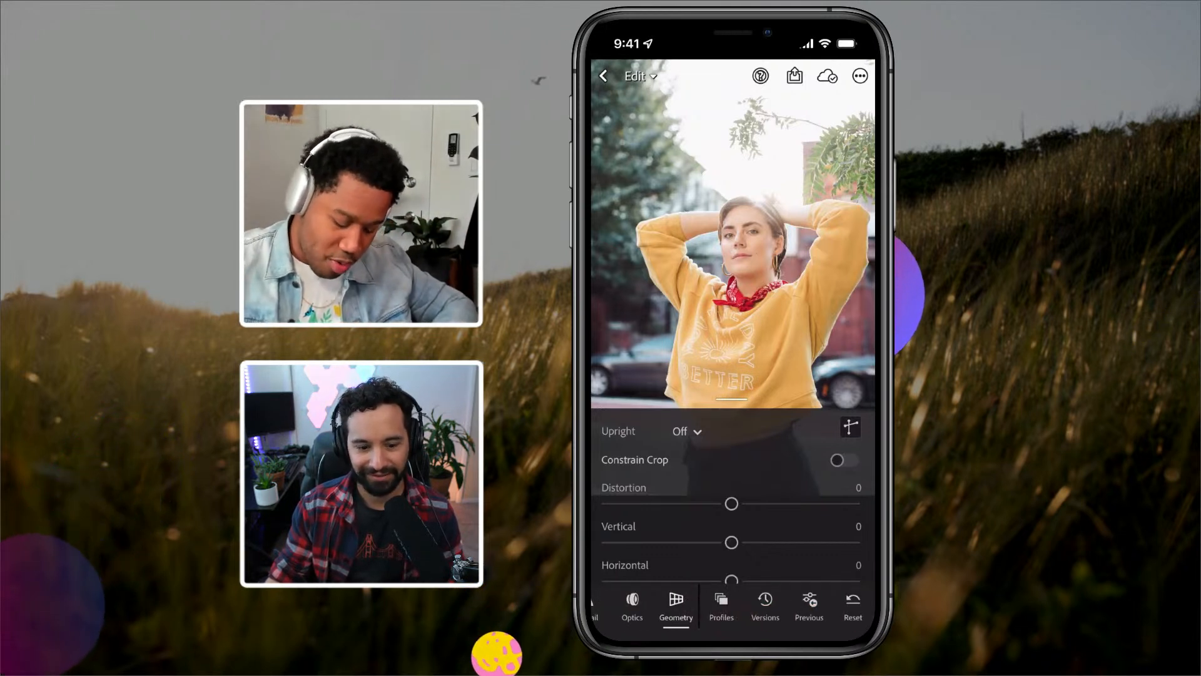
Step: Open the portrait's Versions and look through both the Named and Auto version lists
click(775, 605)
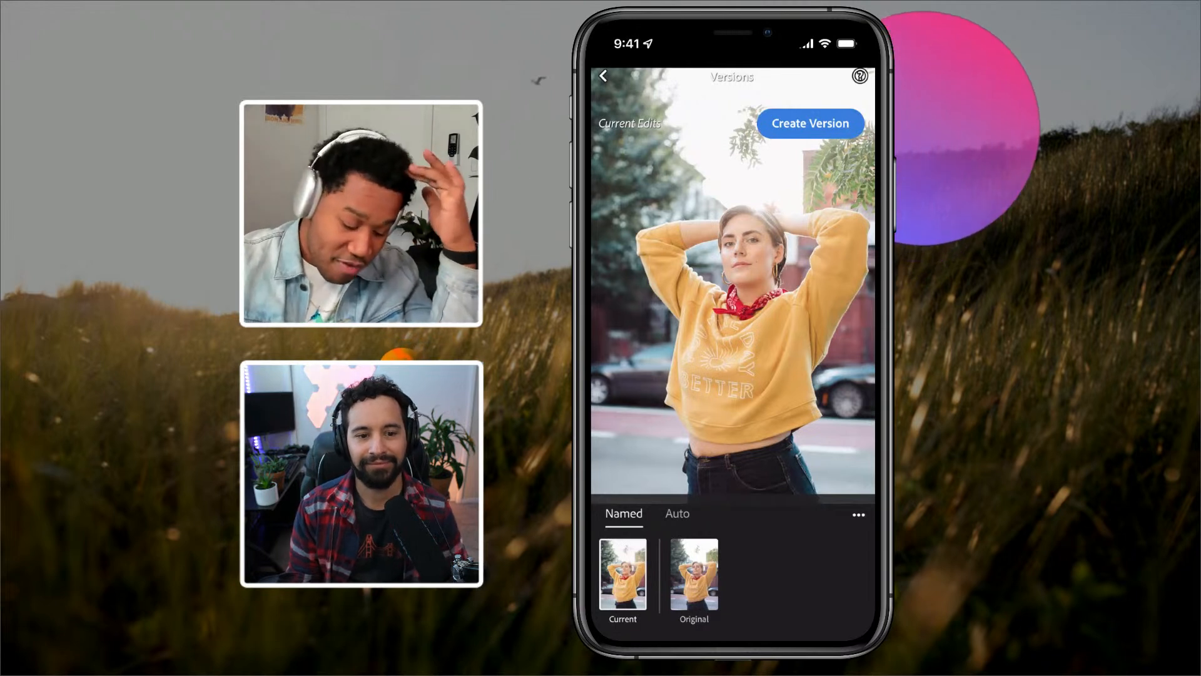
click(683, 525)
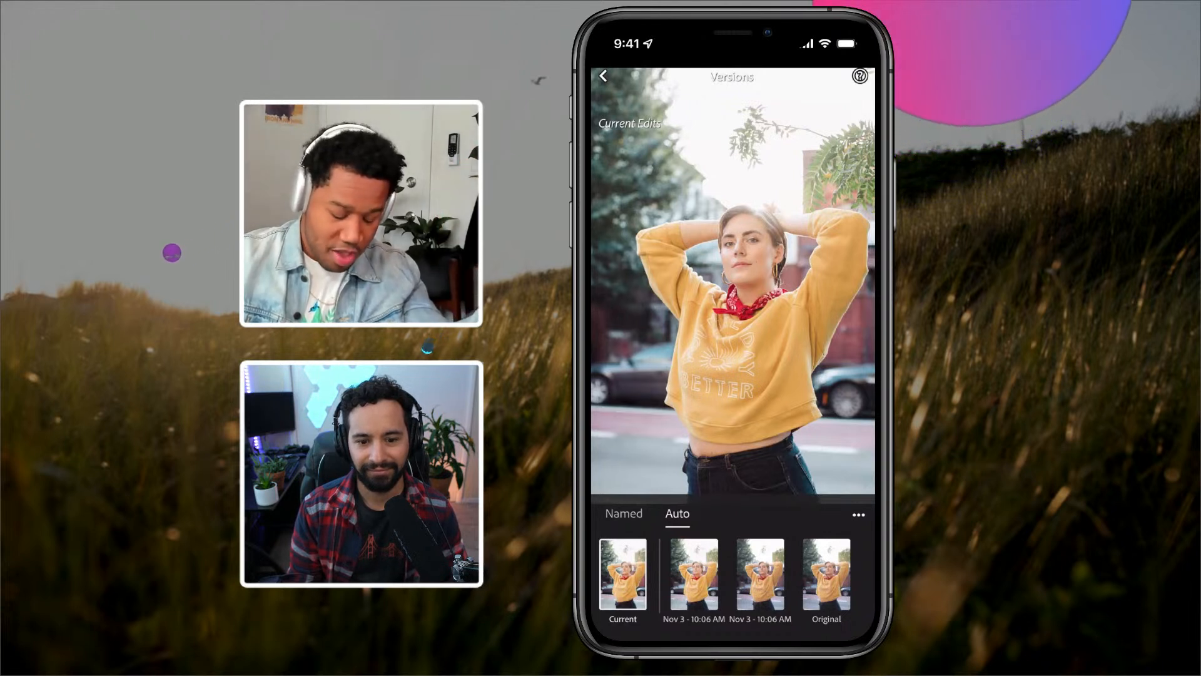
click(624, 512)
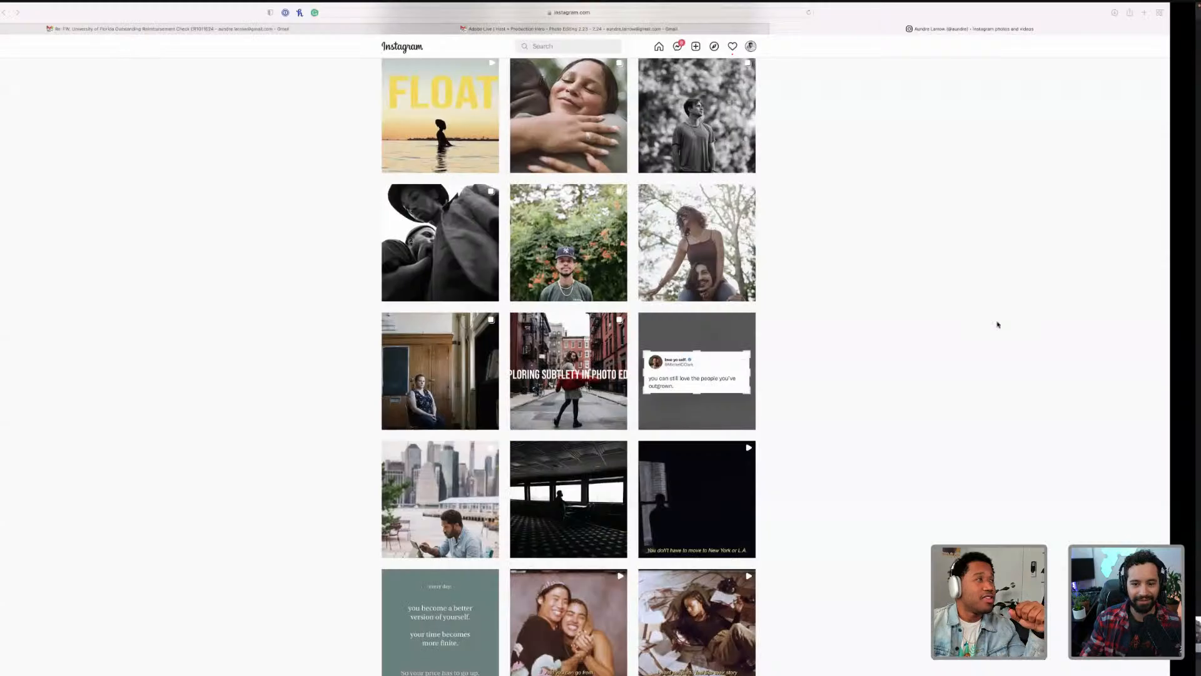
Step: Browse the Instagram profile from its header down through the older posts in the grid
scroll(998, 324, up, 15)
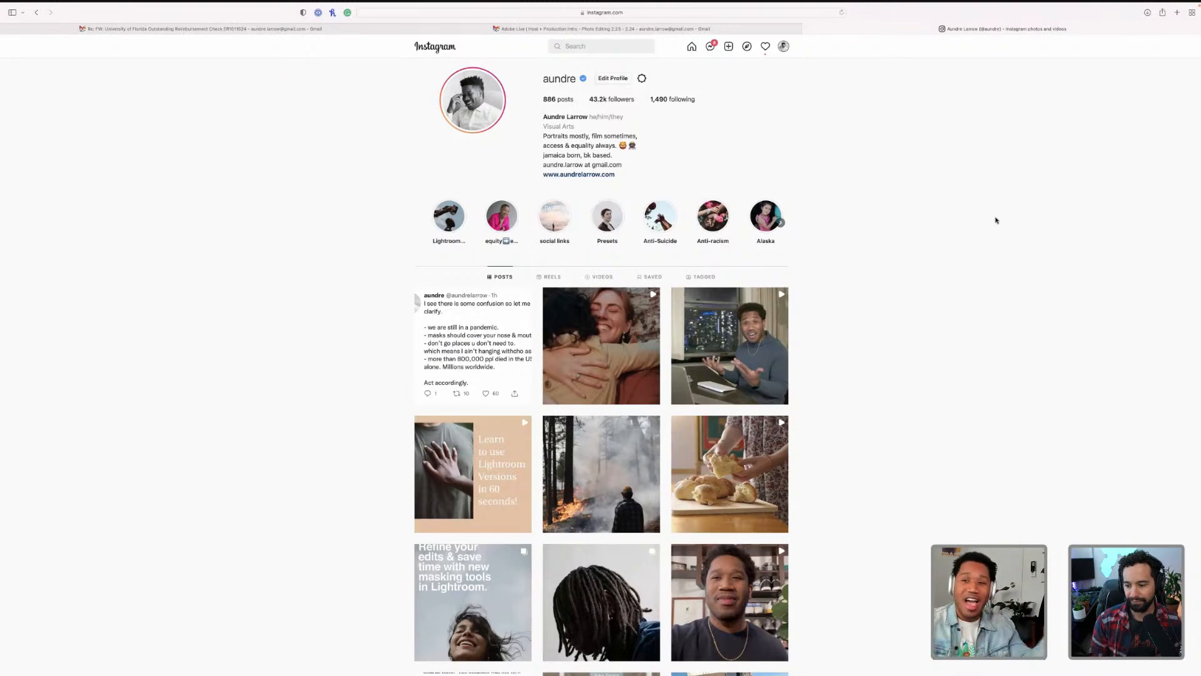
scroll(1029, 299, down, 20)
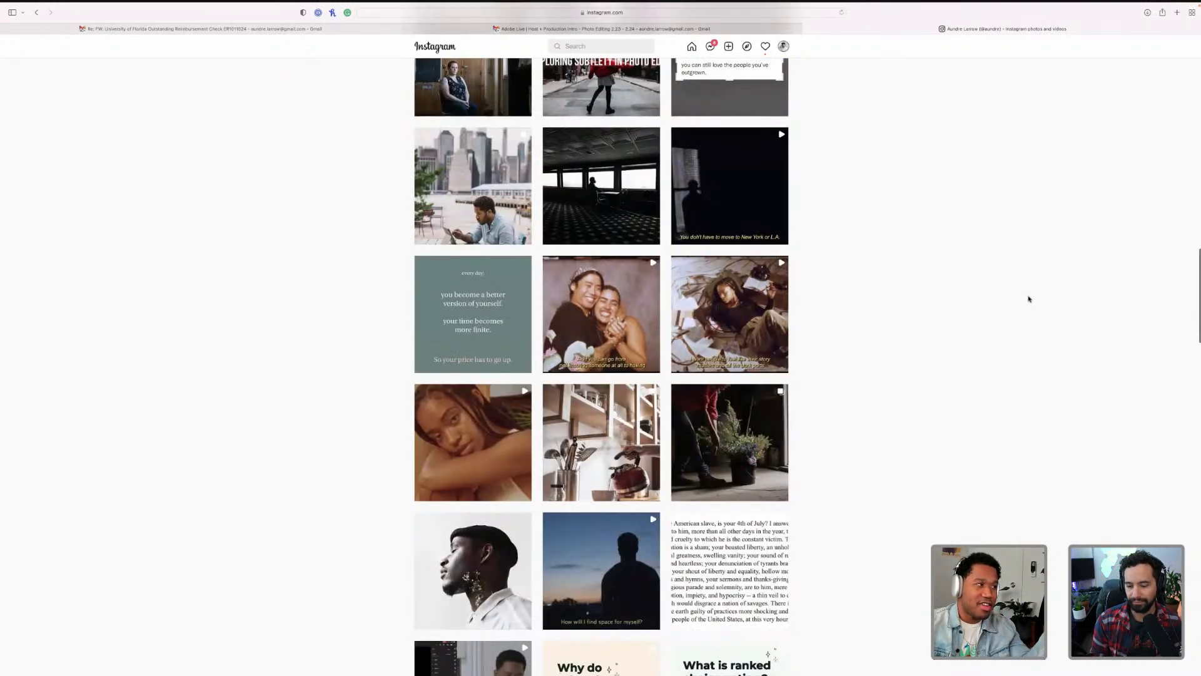
scroll(1029, 299, down, 2)
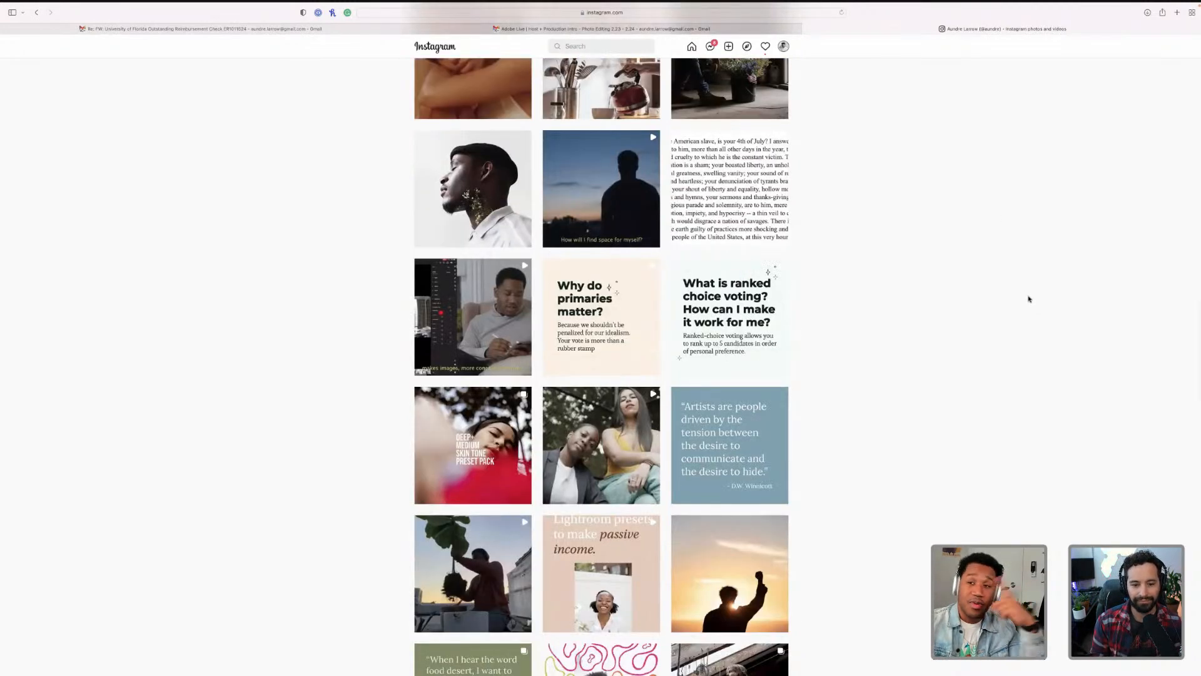
scroll(1030, 299, down, 1)
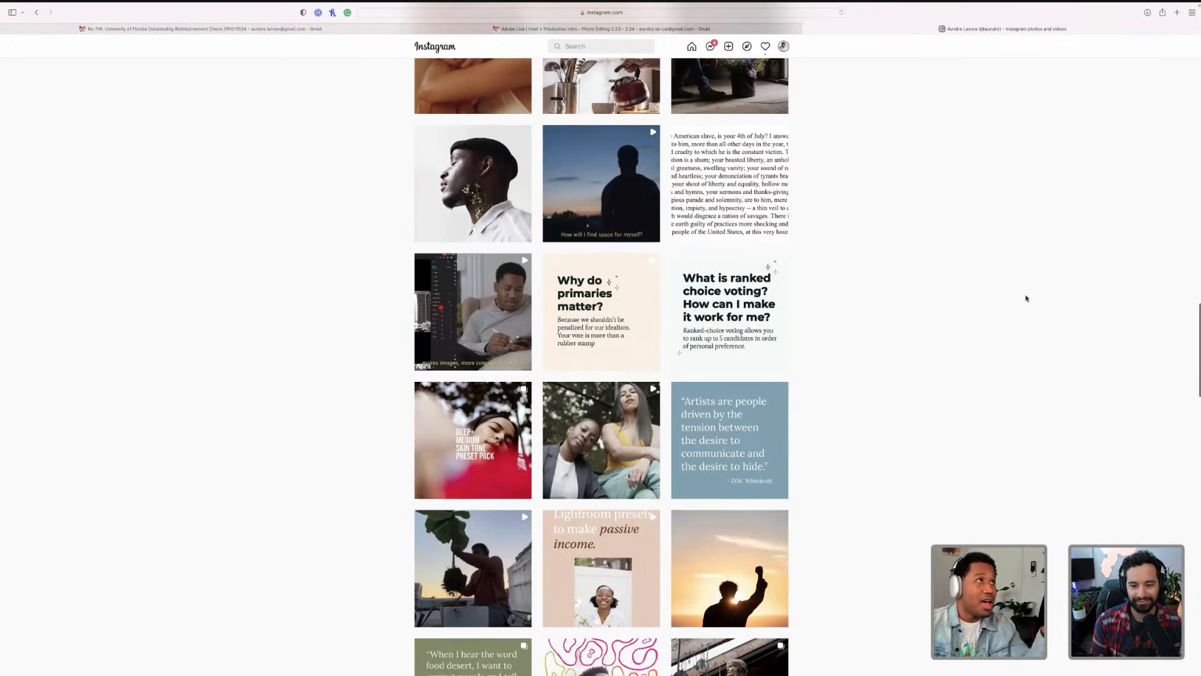
Step: Switch to desktop Lightroom, show the crosswalk portrait's named versions, and close the Versions list
key(ctrl+Right)
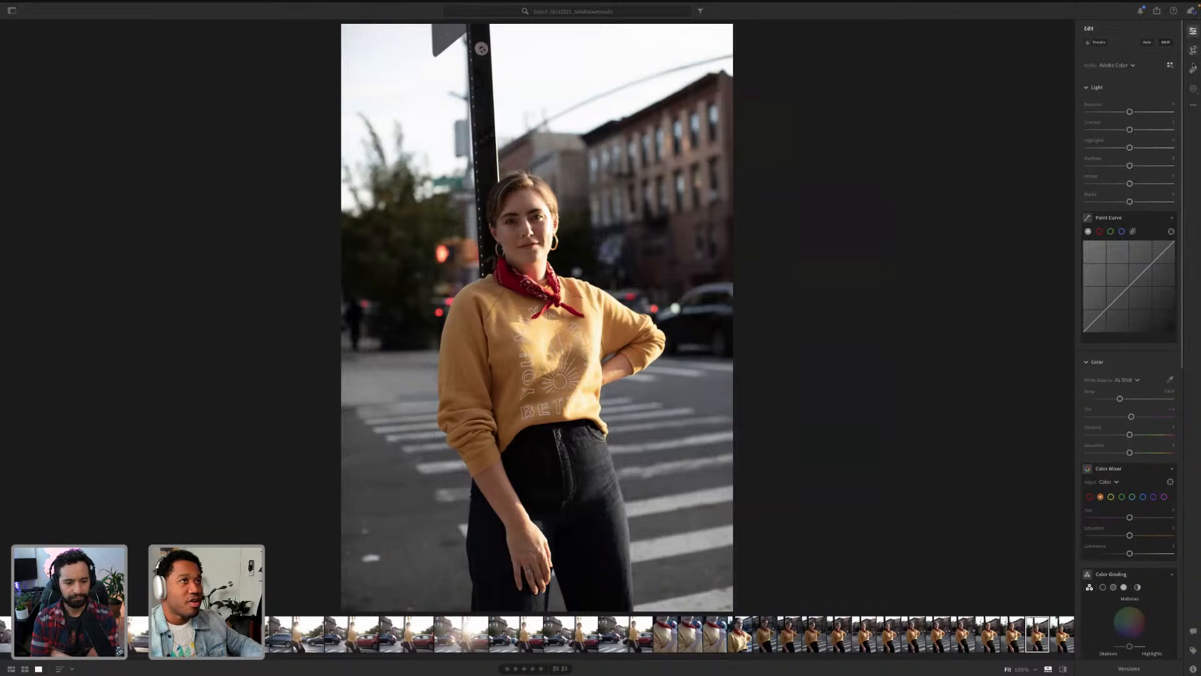
click(1128, 668)
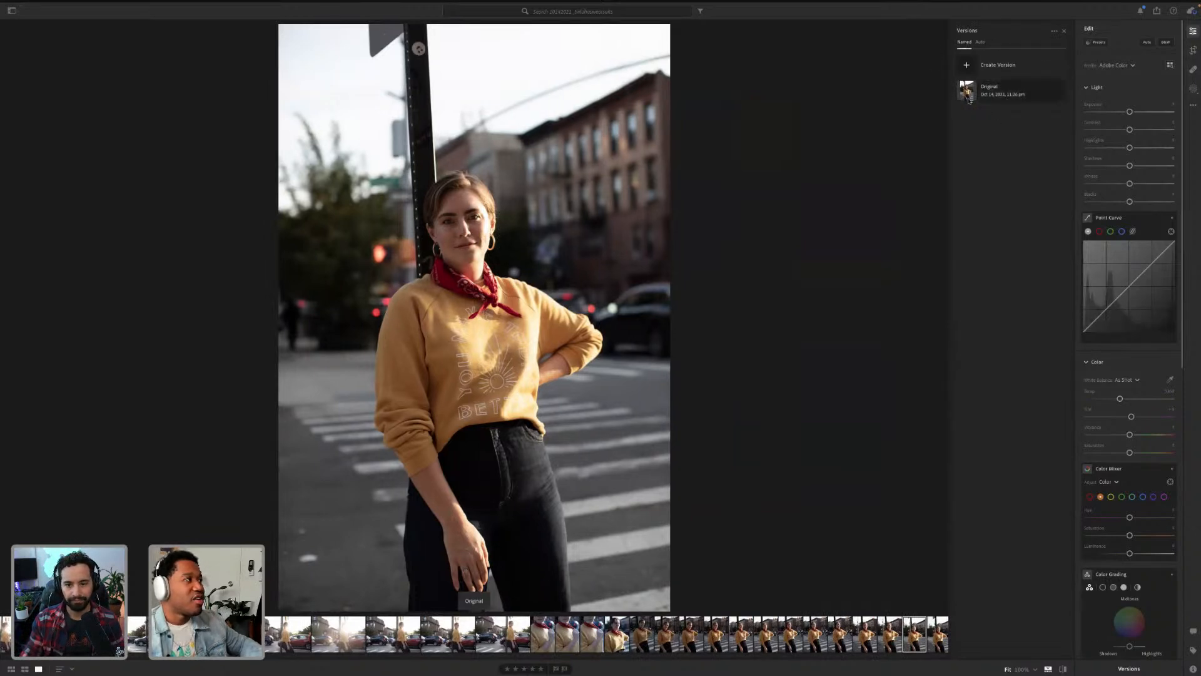
click(1130, 669)
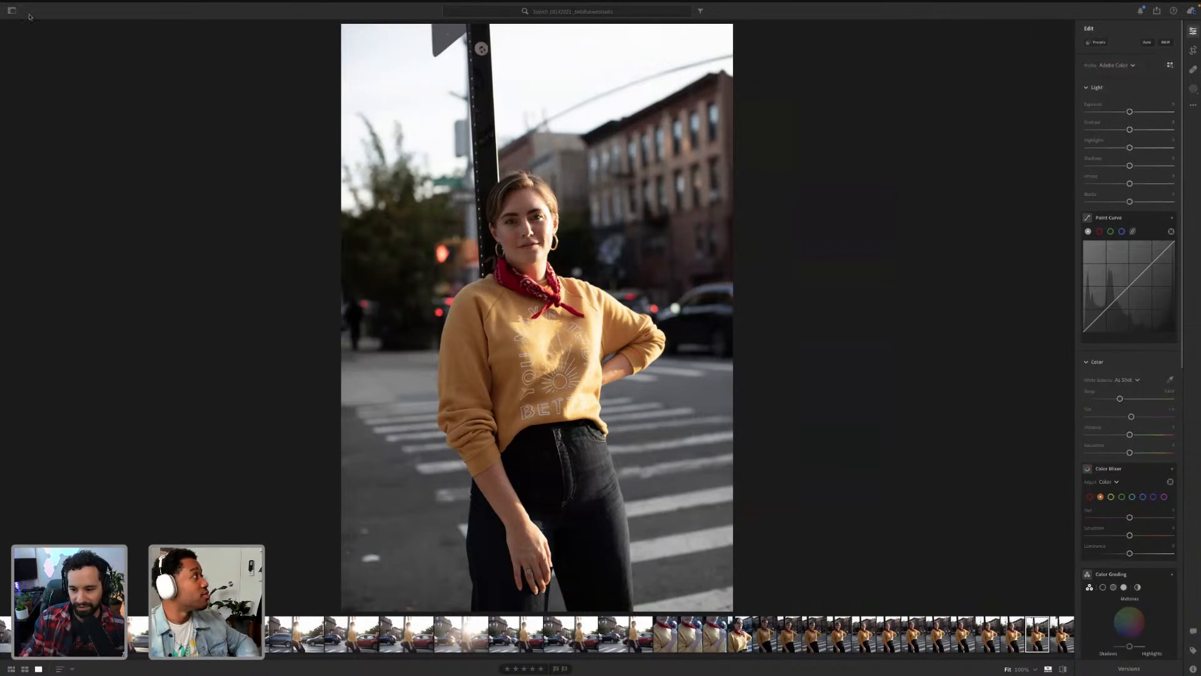
Step: Open the Mac's System Preferences and bring up the Zoom settings under Accessibility
click(10, 6)
click(14, 33)
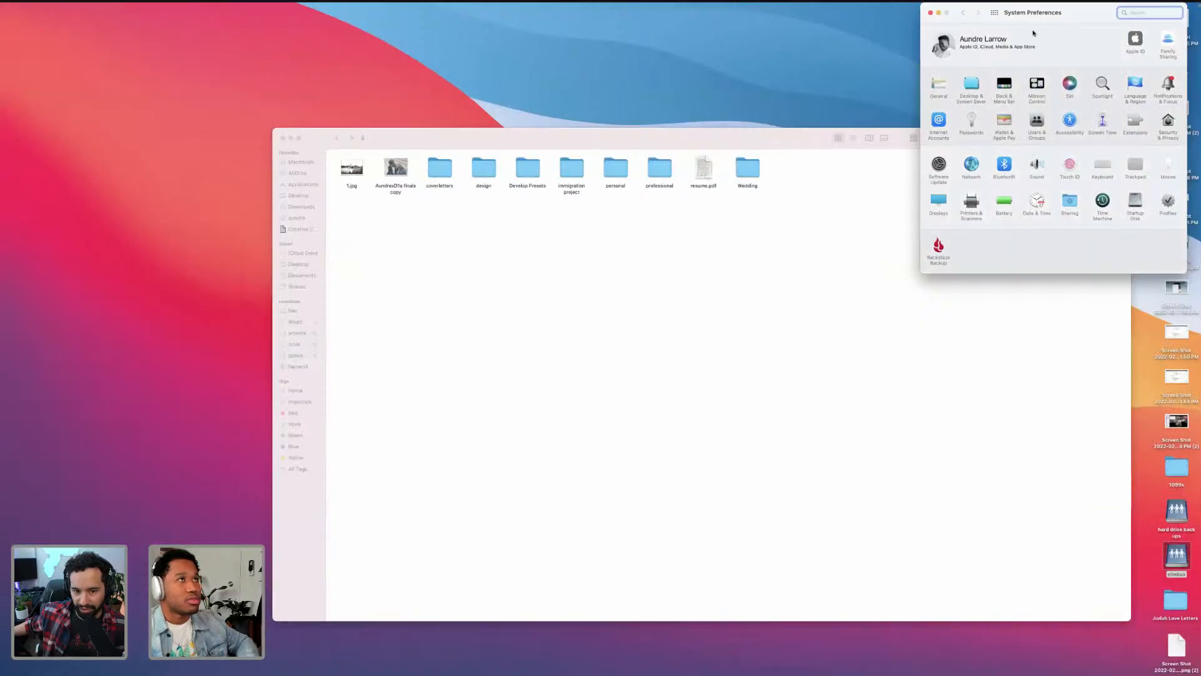
drag(1055, 24, 939, 125)
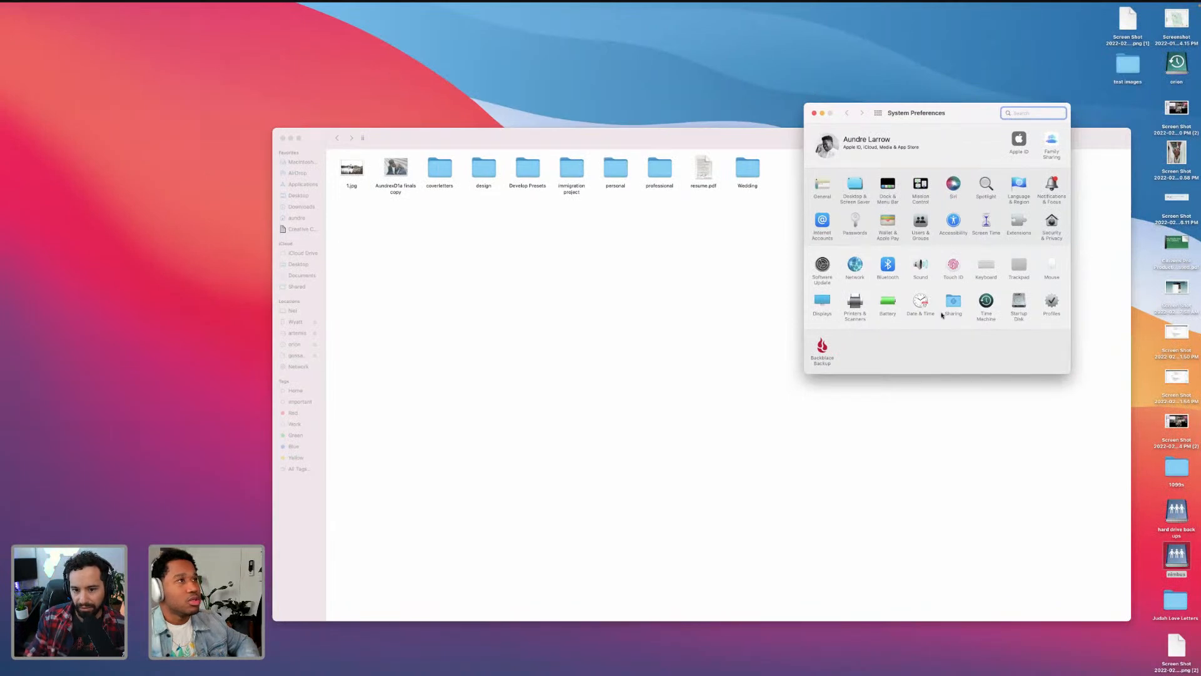
click(949, 218)
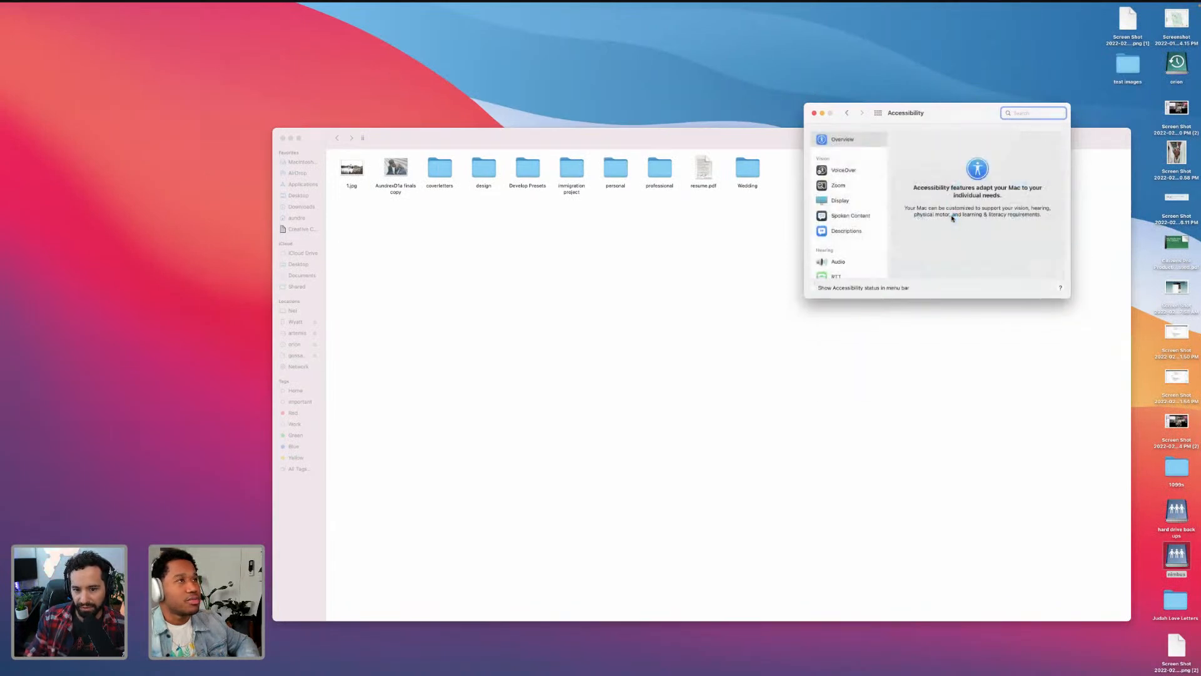
click(838, 185)
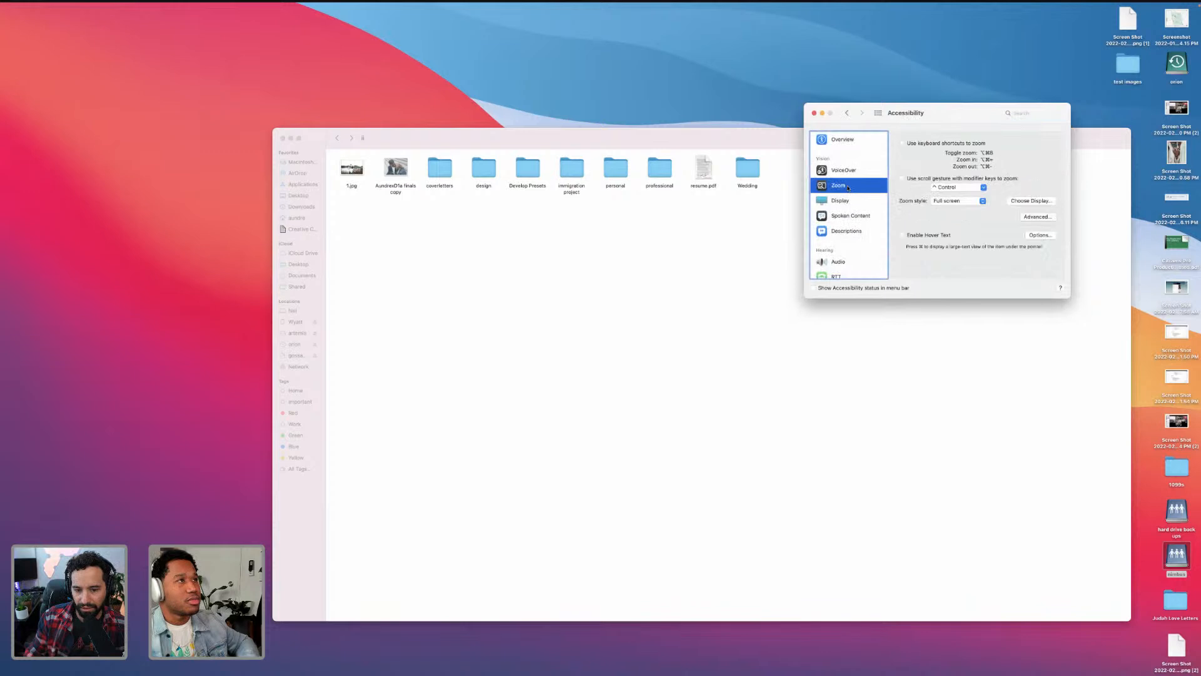
Step: Enable zooming by scroll gesture with Control as the modifier key, leaving the keyboard shortcuts for zoom off
click(914, 143)
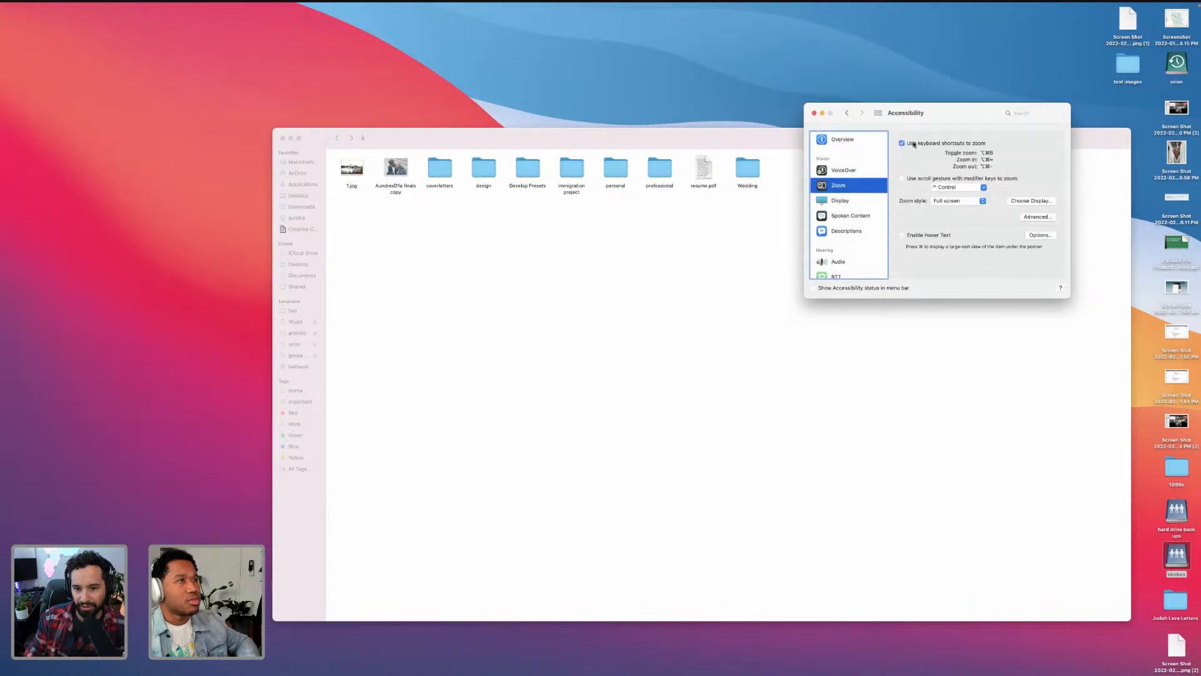
click(913, 144)
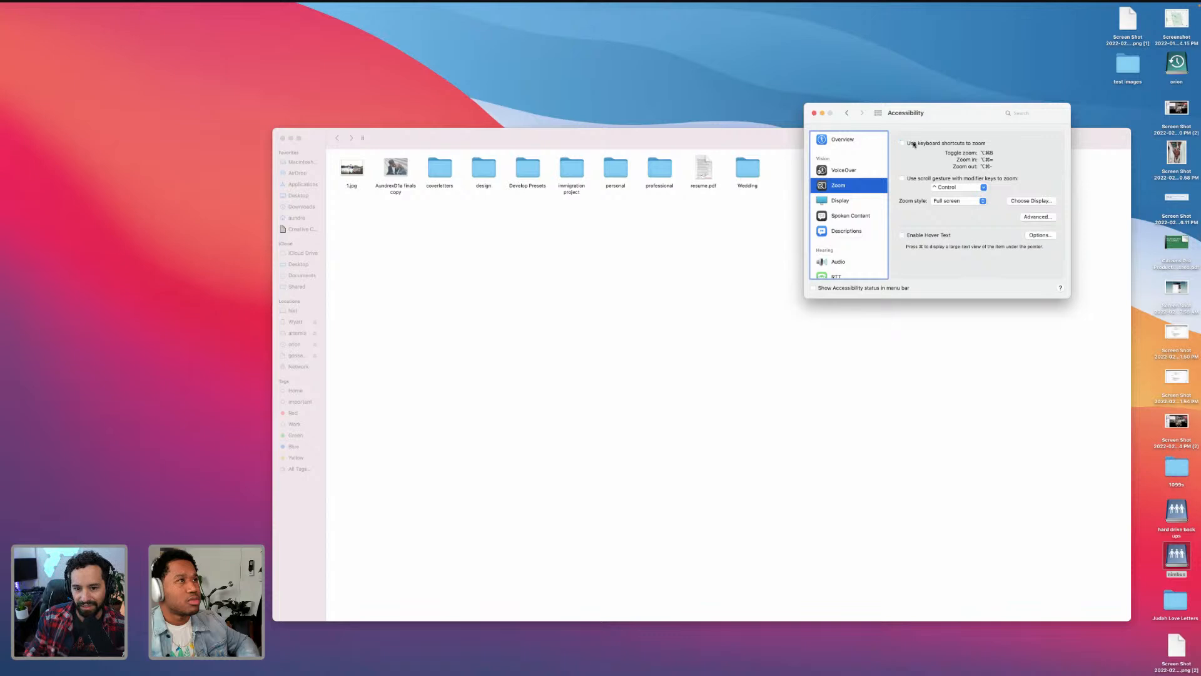
click(914, 180)
click(984, 187)
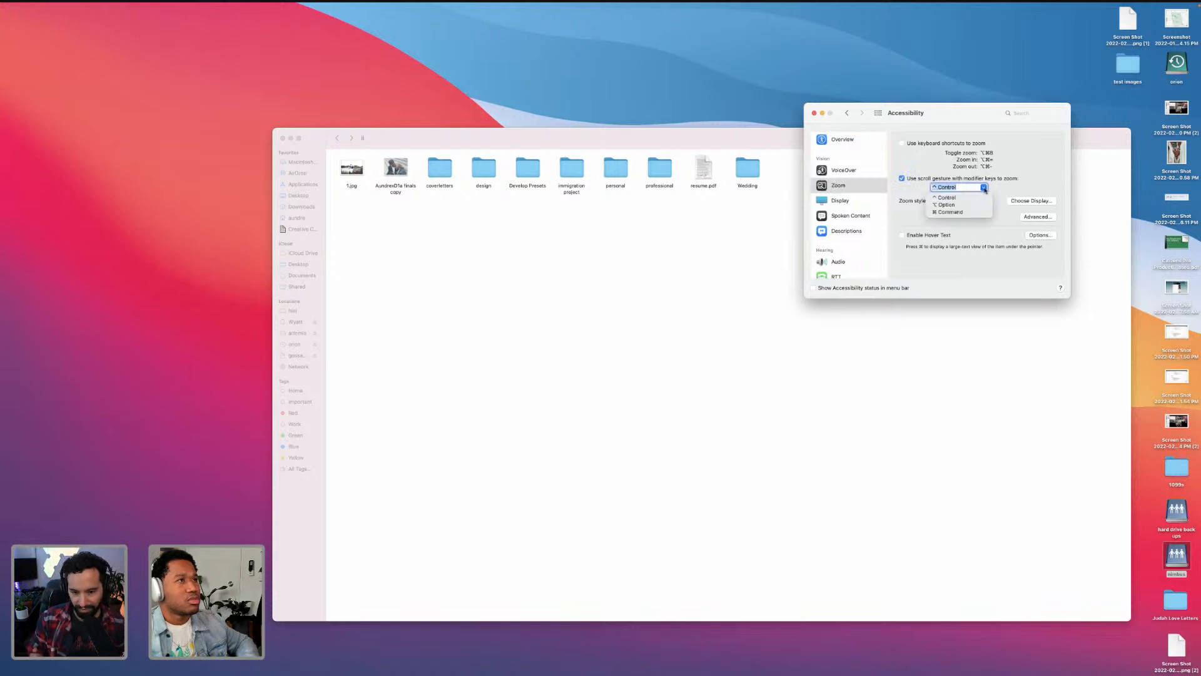
click(964, 199)
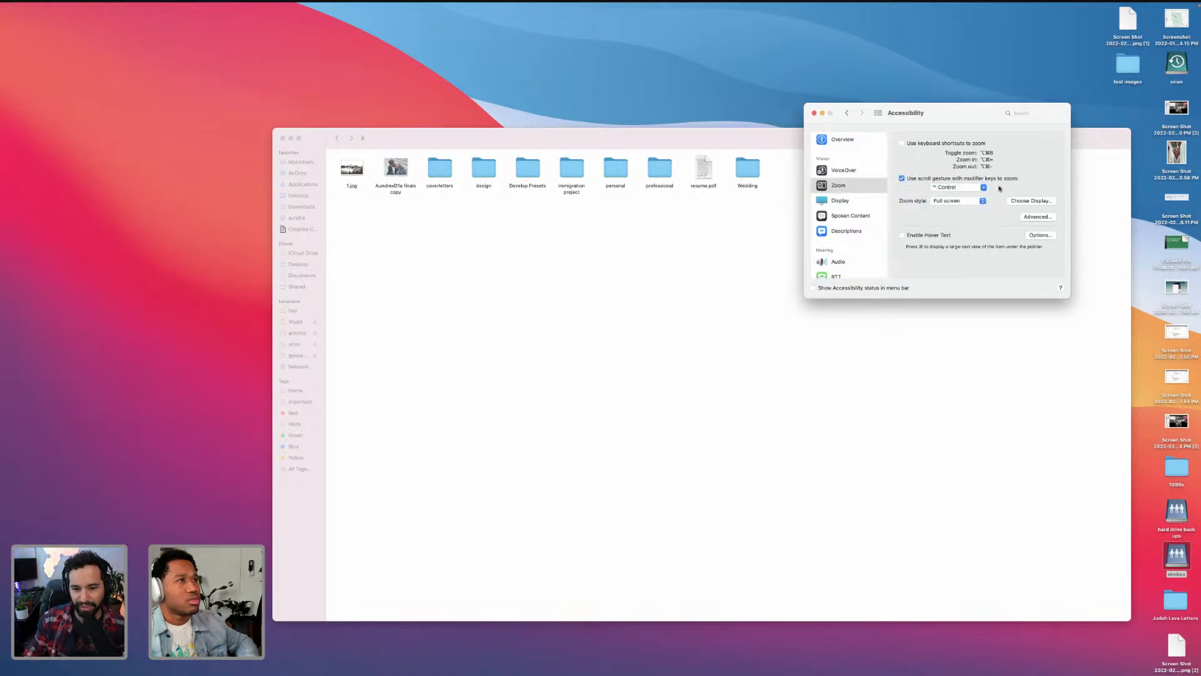
Step: Close the Accessibility settings window and return to the crosswalk portrait in Lightroom
key(ctrl+Right)
key(ctrl+Right)
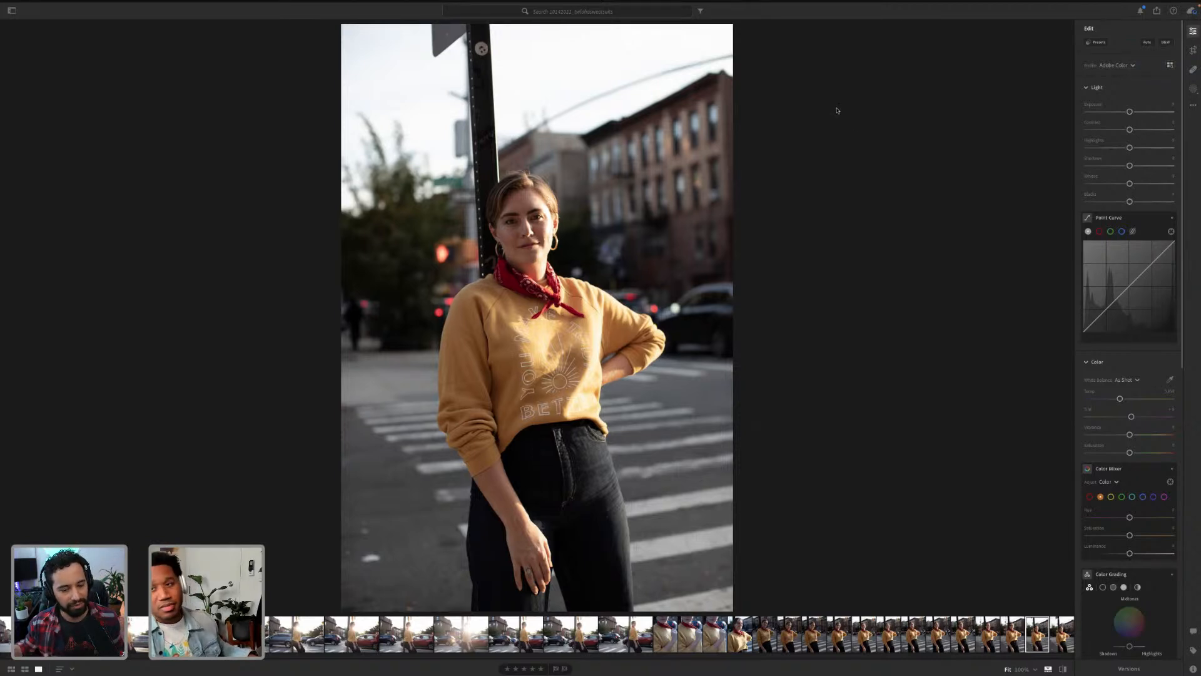
key(ctrl+Left)
key(ctrl+Left)
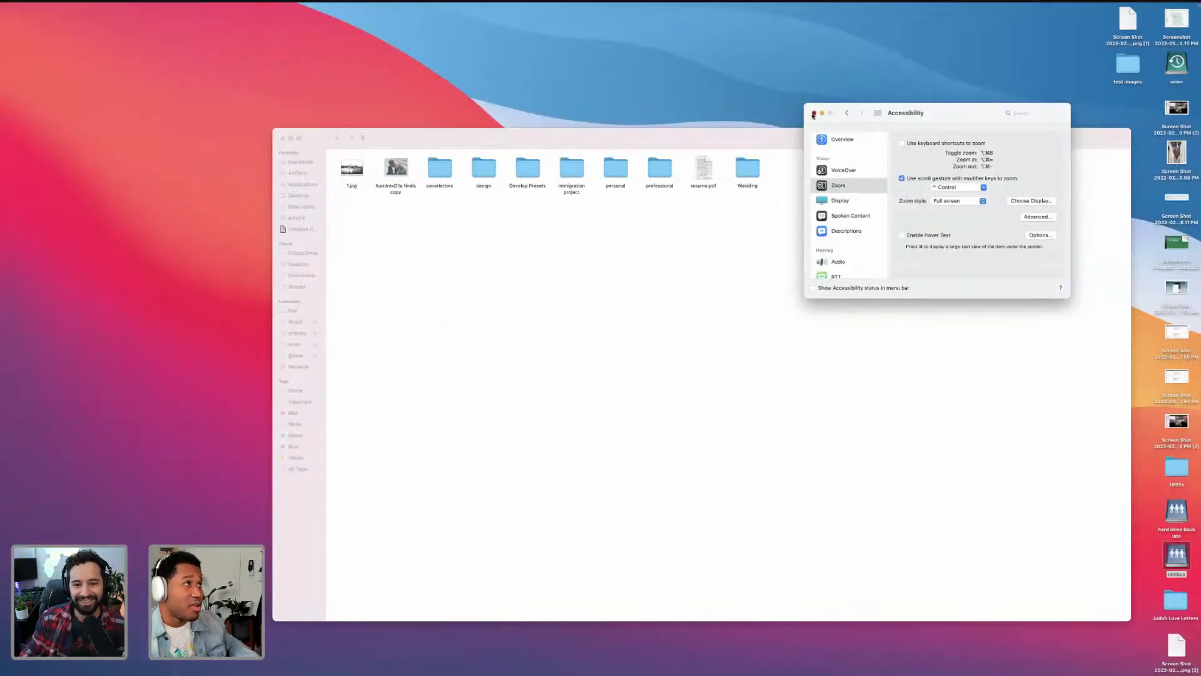
click(813, 113)
key(ctrl+Right)
key(ctrl+Right)
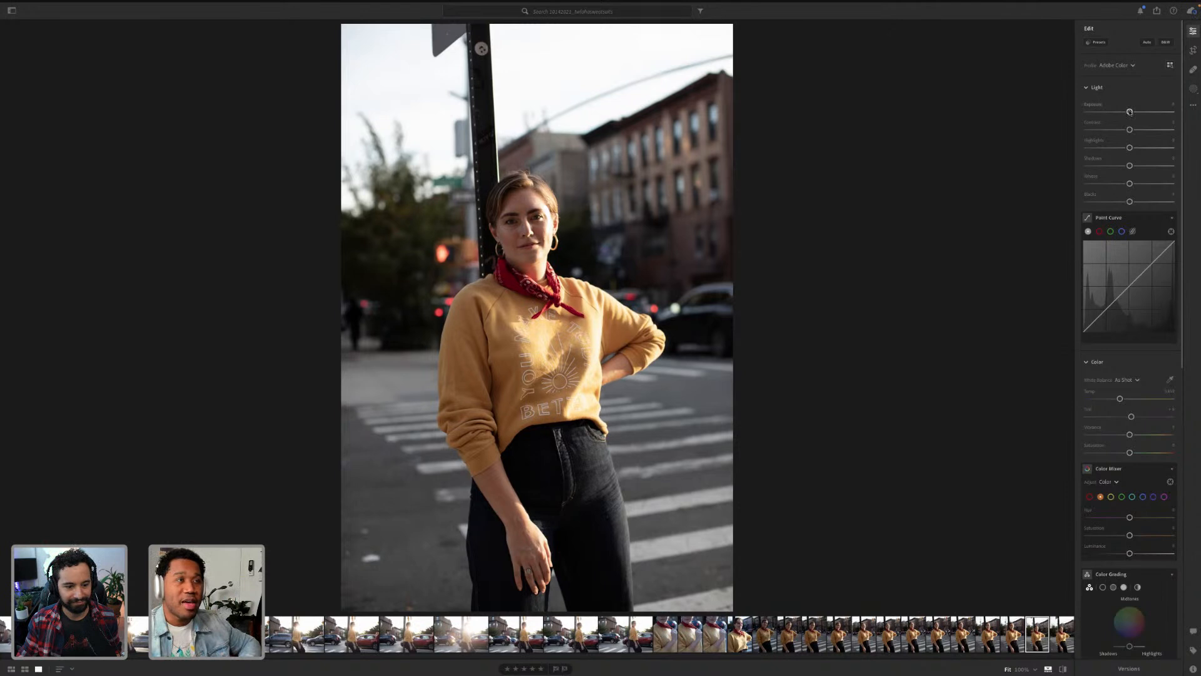
Step: Demonstrate brightening and darkening the crosswalk portrait with Exposure, checking the face up close, and reset Exposure to its default
mouse_move(1129, 111)
mouse_down()
mouse_move(1096, 111)
mouse_move(1140, 118)
mouse_up()
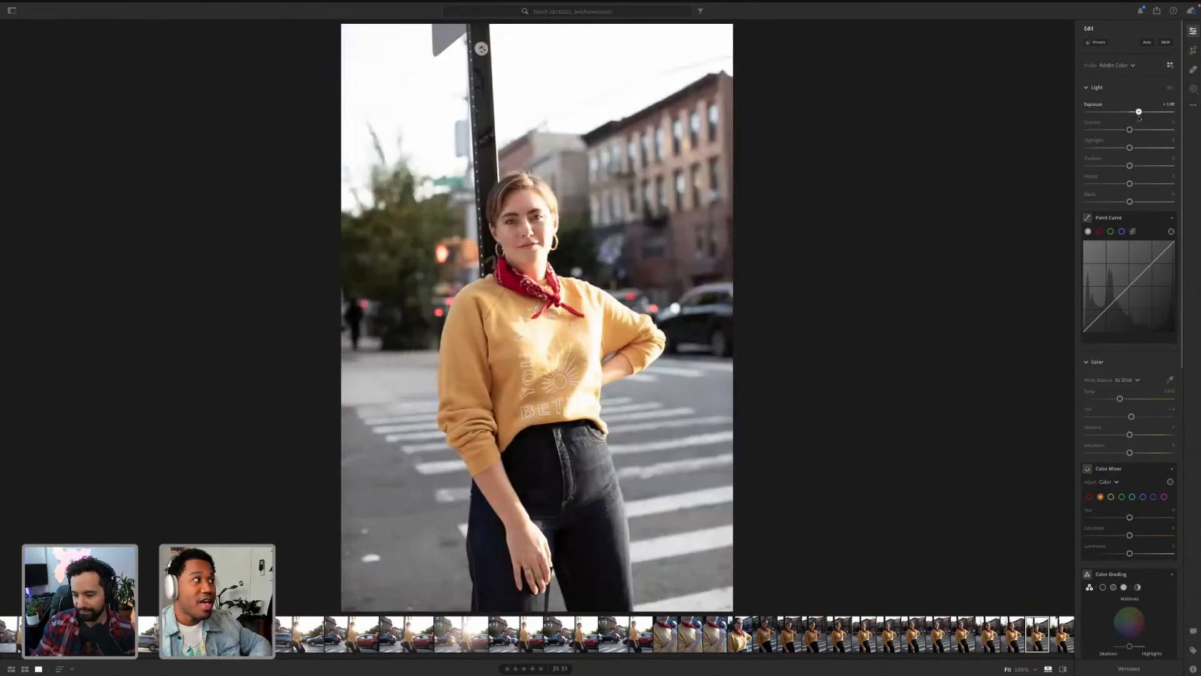
click(566, 213)
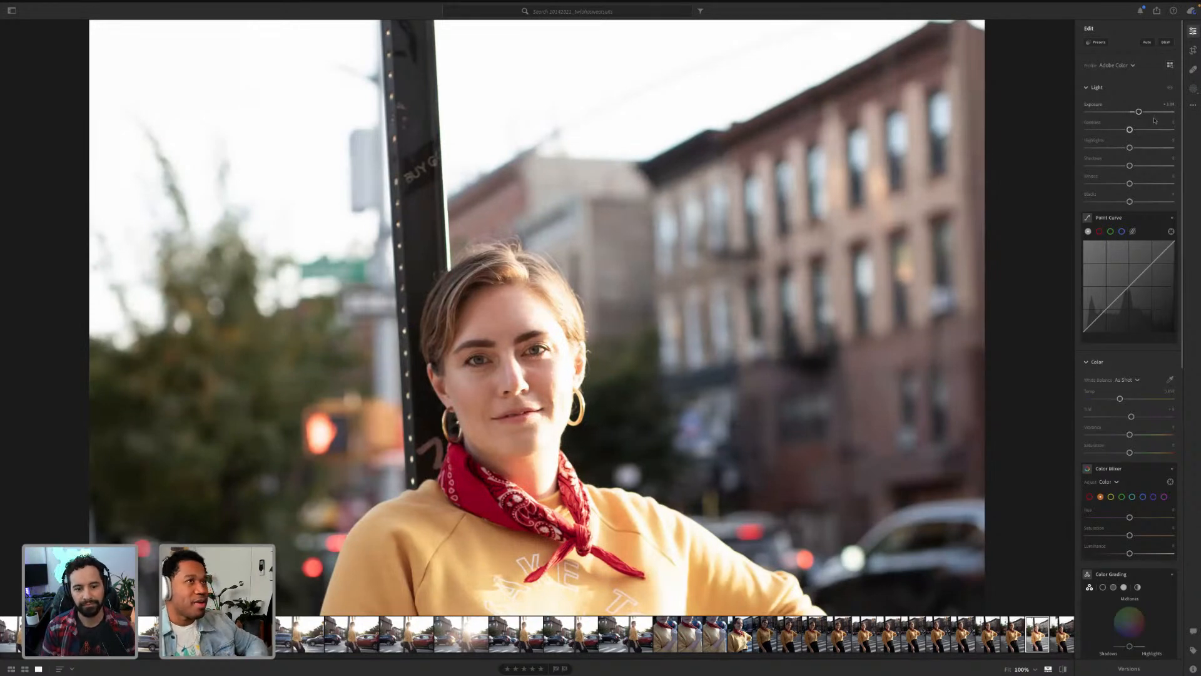
drag(1157, 116, 1122, 119)
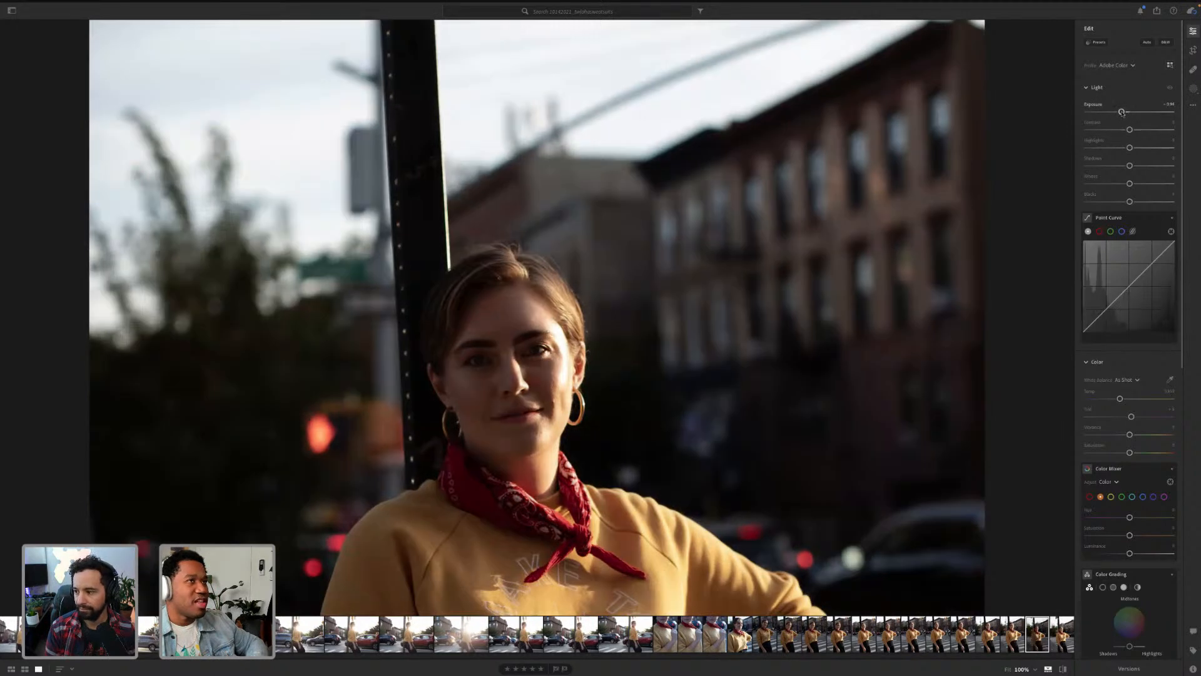
double_click(1123, 112)
click(723, 260)
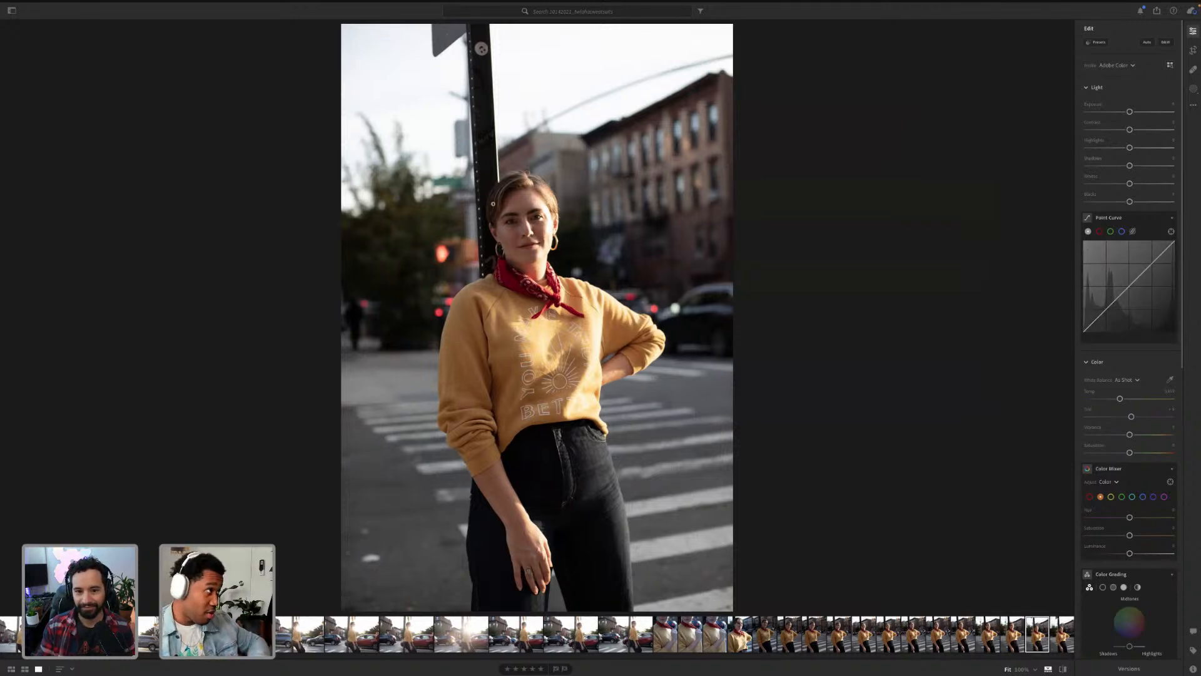
Step: Zoom in on the woman's face, demonstrate strongly lifted Shadows, and reset Shadows to its default
click(493, 205)
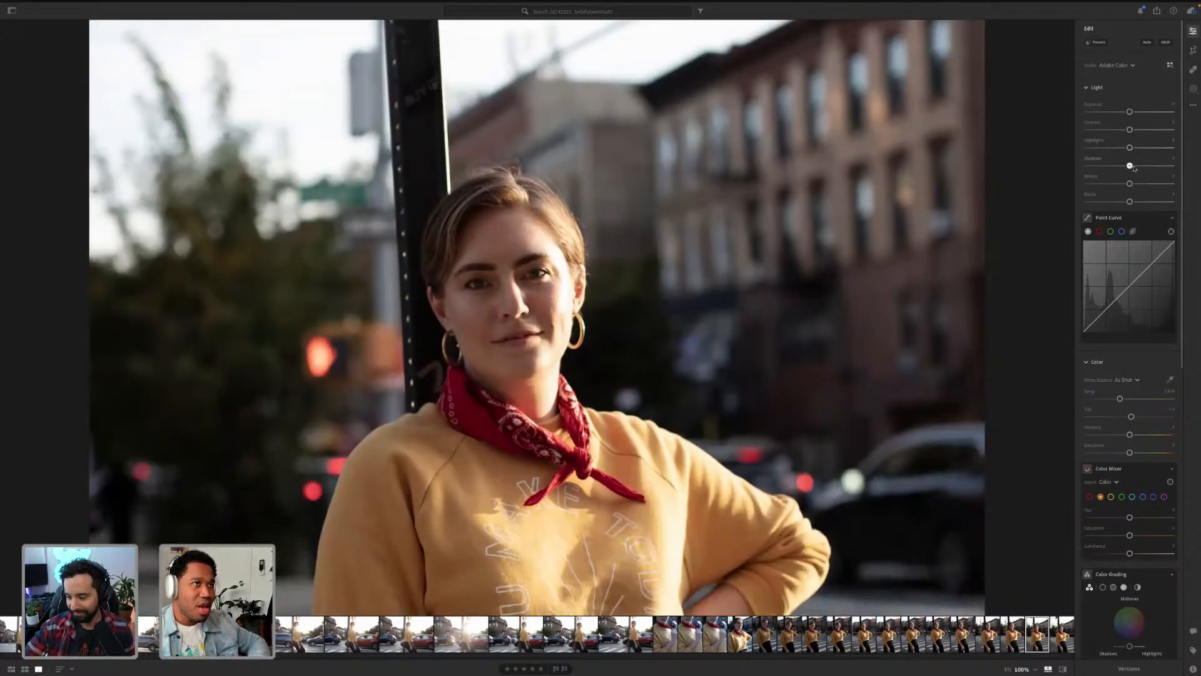
drag(1130, 166, 1156, 166)
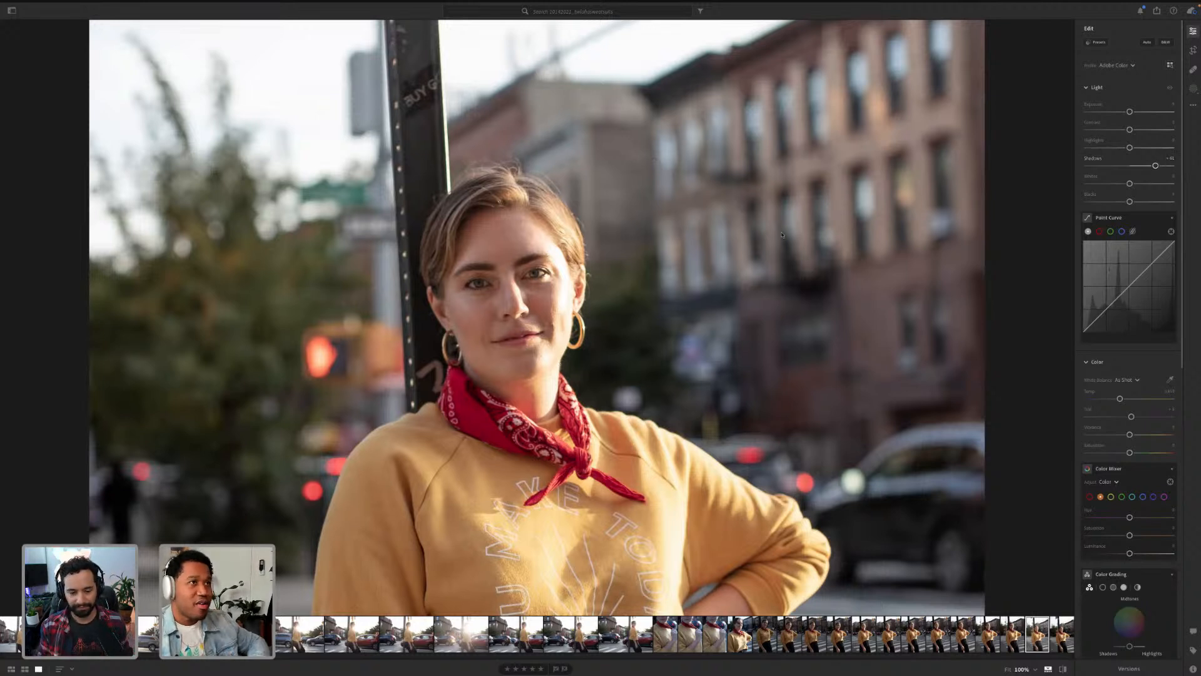
double_click(1155, 166)
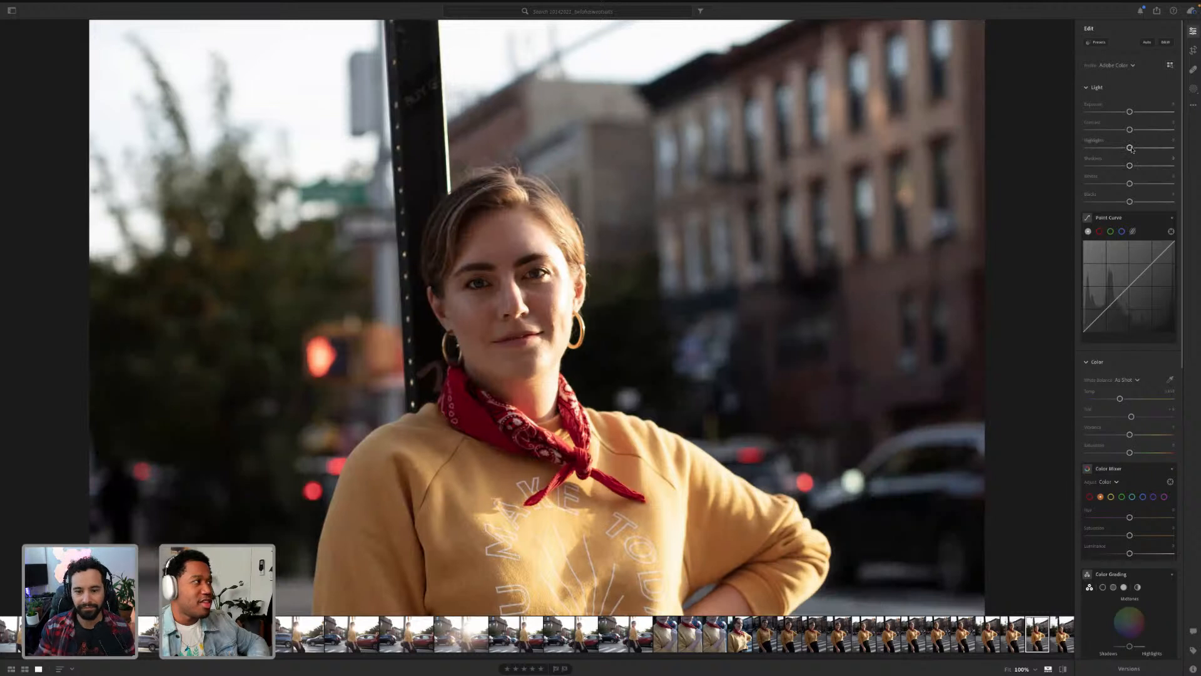
Step: Demonstrate raised Highlights, lifted Shadows and Blacks at their maximum in turn, resetting each slider to its default
drag(1131, 149, 1179, 154)
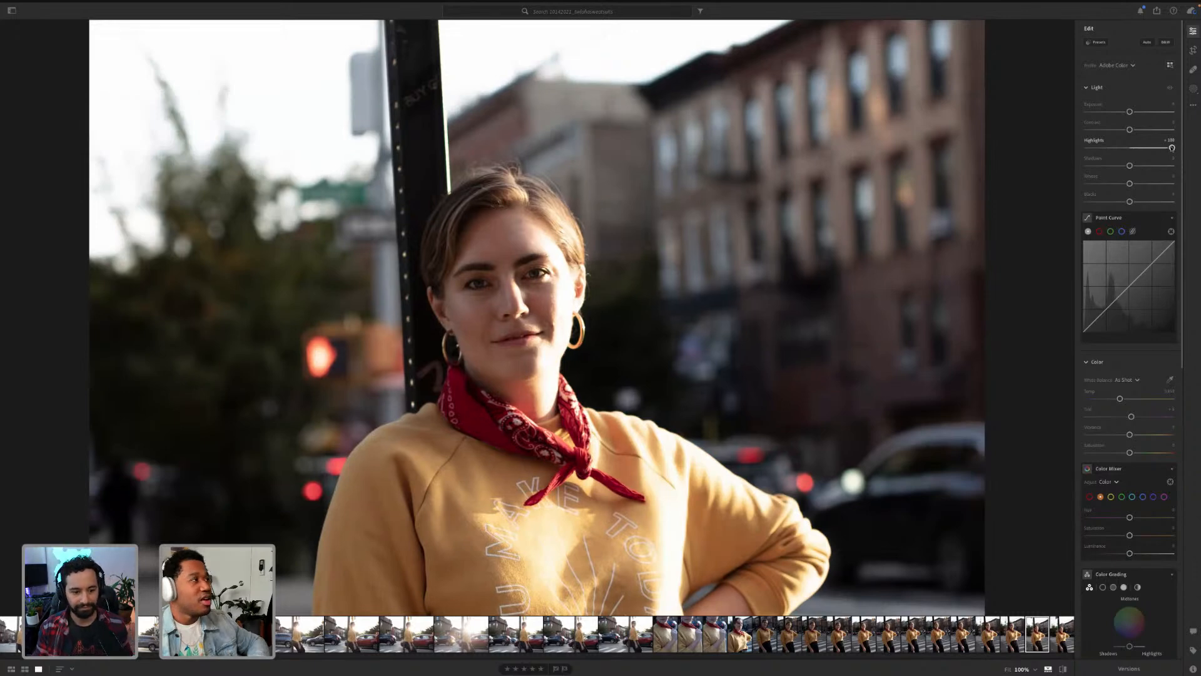
double_click(1172, 148)
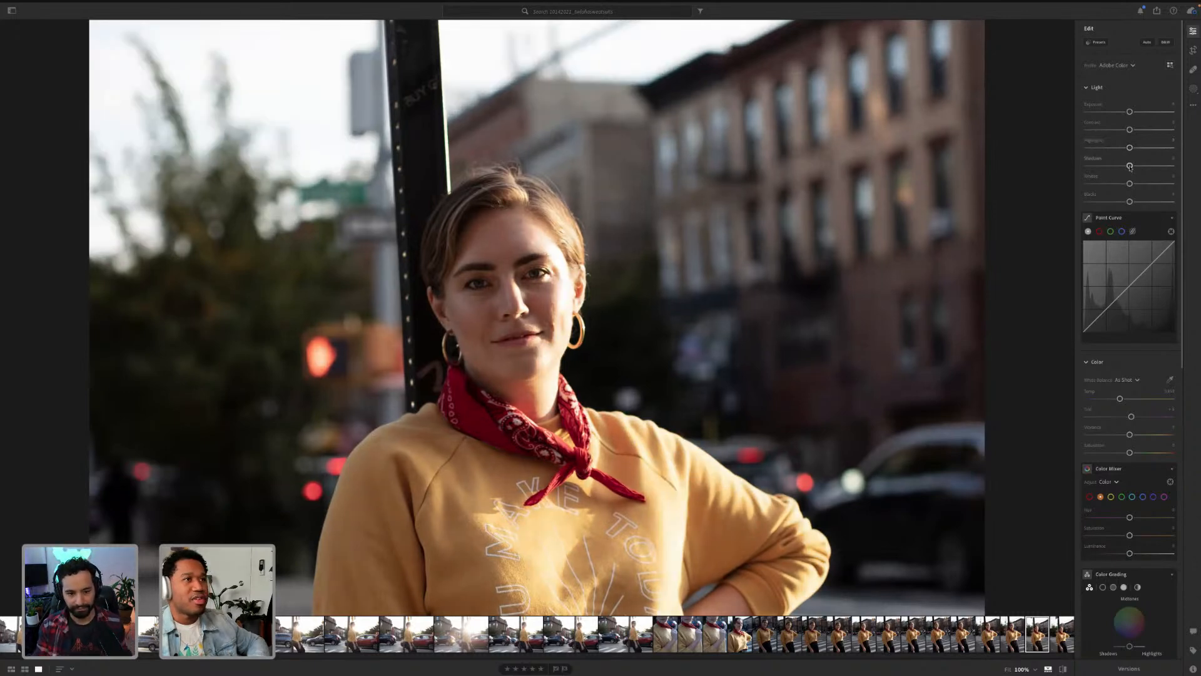
drag(1121, 169, 1156, 172)
double_click(1154, 165)
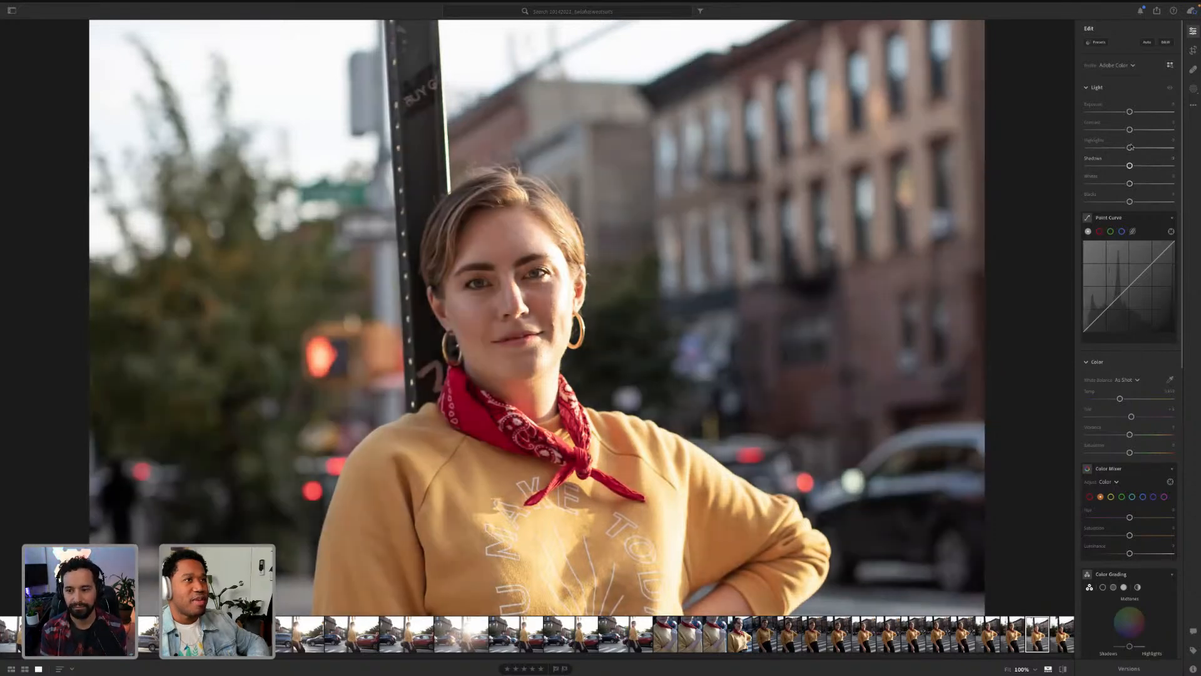
drag(1107, 150, 1146, 150)
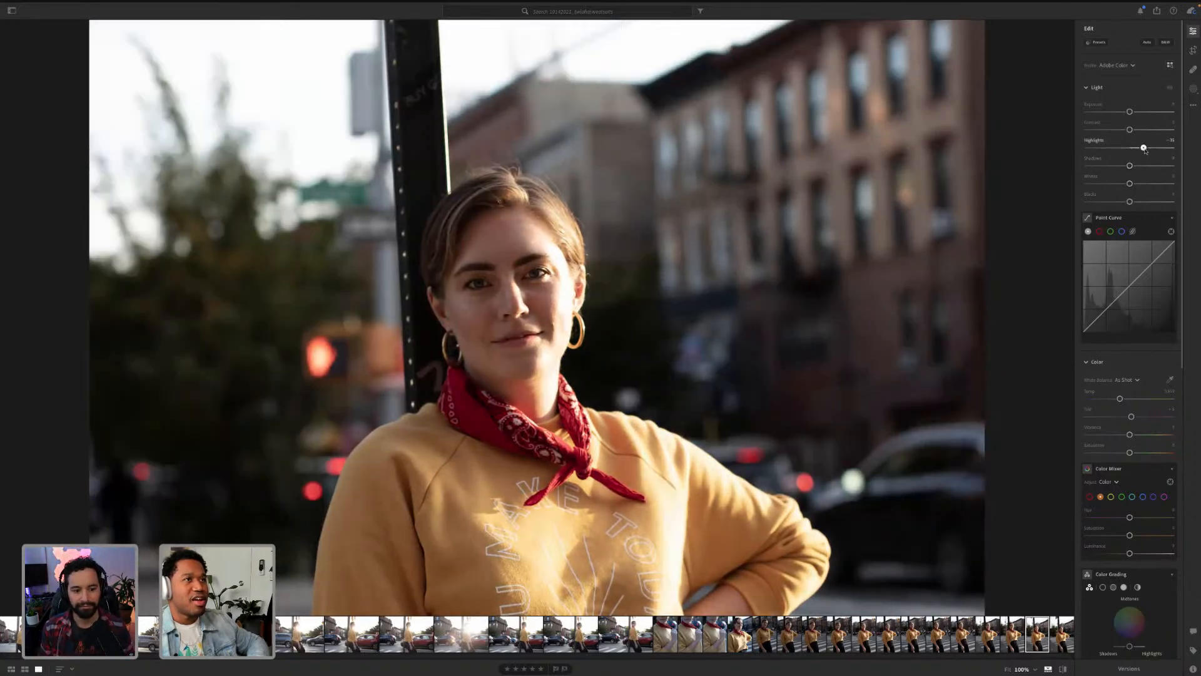
double_click(1144, 148)
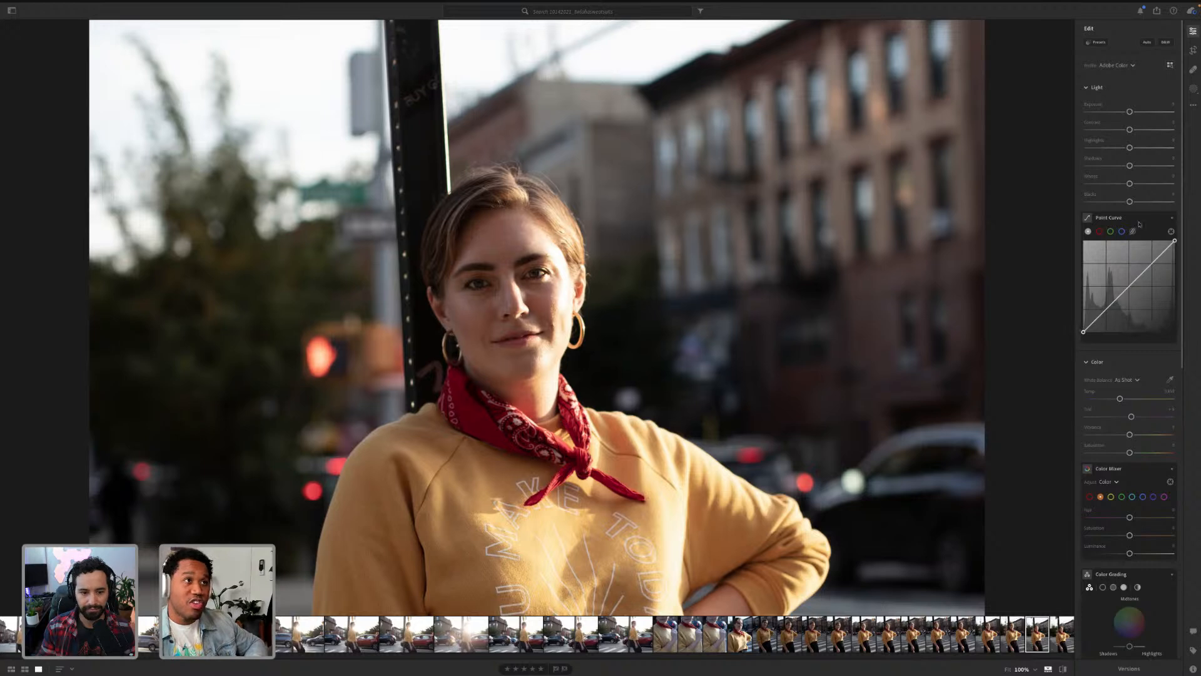
drag(1130, 201, 1172, 202)
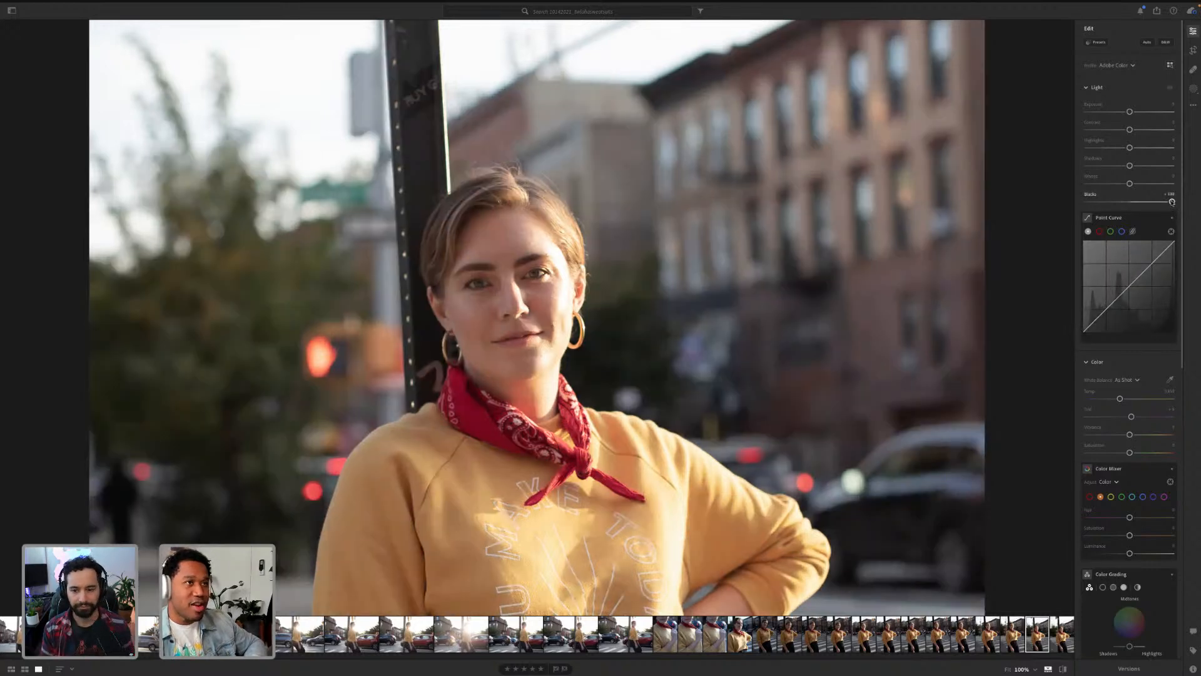
double_click(1172, 201)
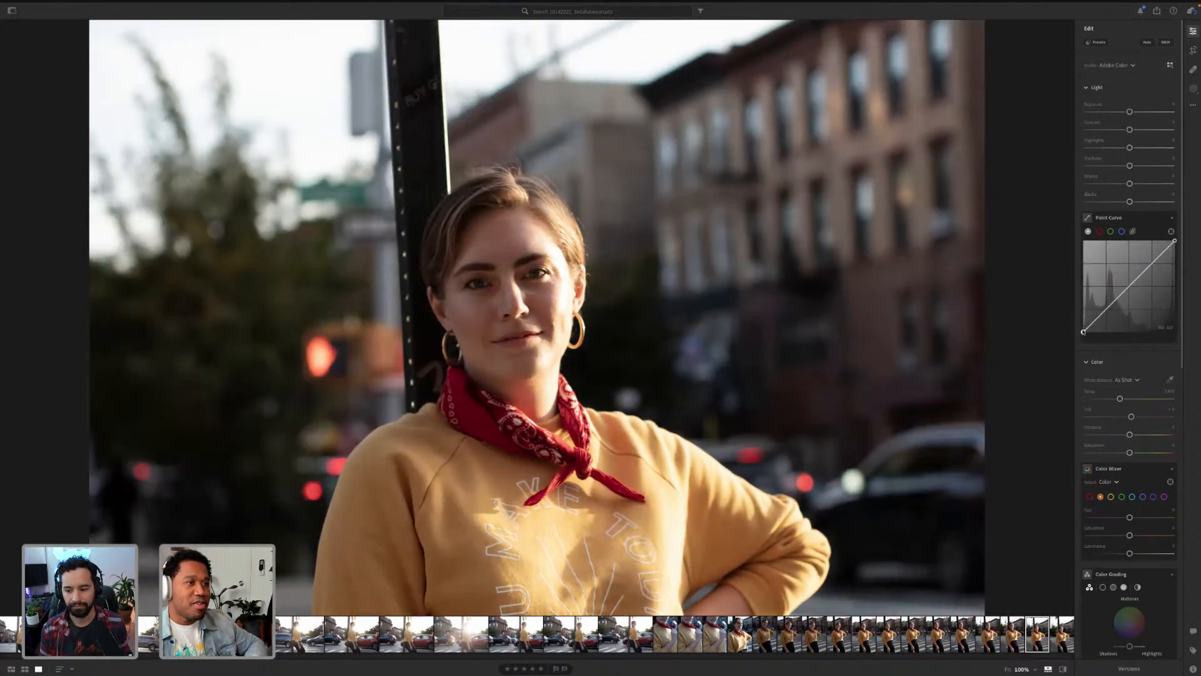
Step: Lift the black point of the Point Curve slightly and return to a view of the whole portrait
drag(1084, 331, 1081, 327)
click(721, 346)
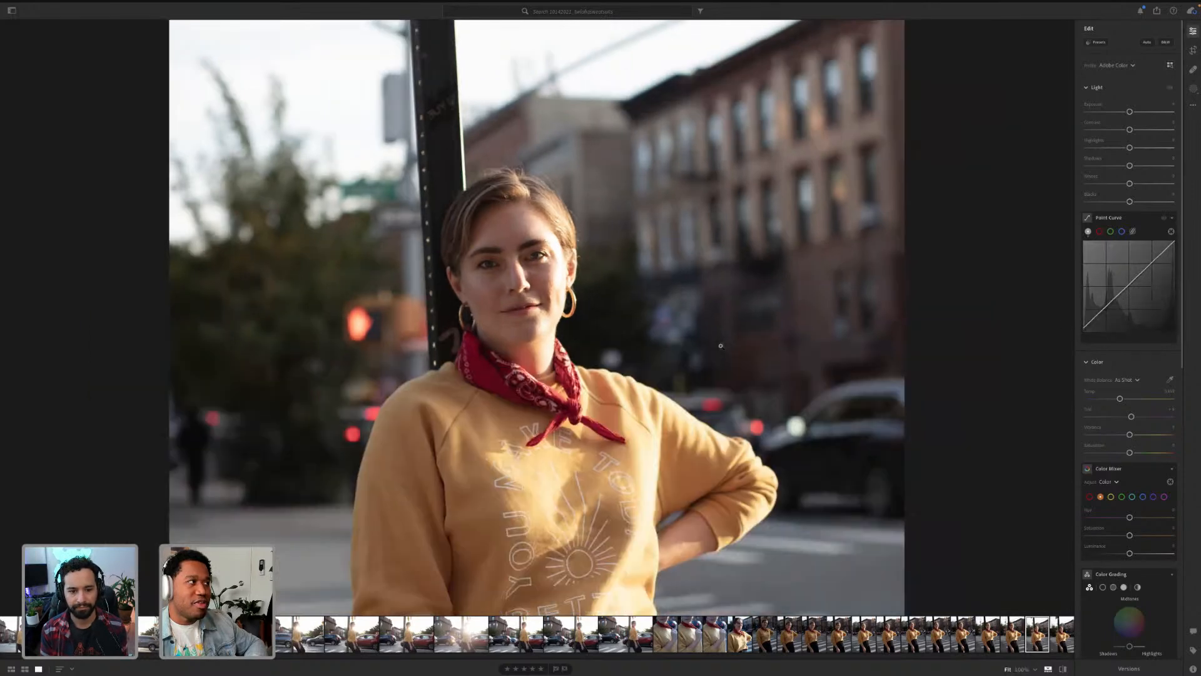
key(ctrl+Up)
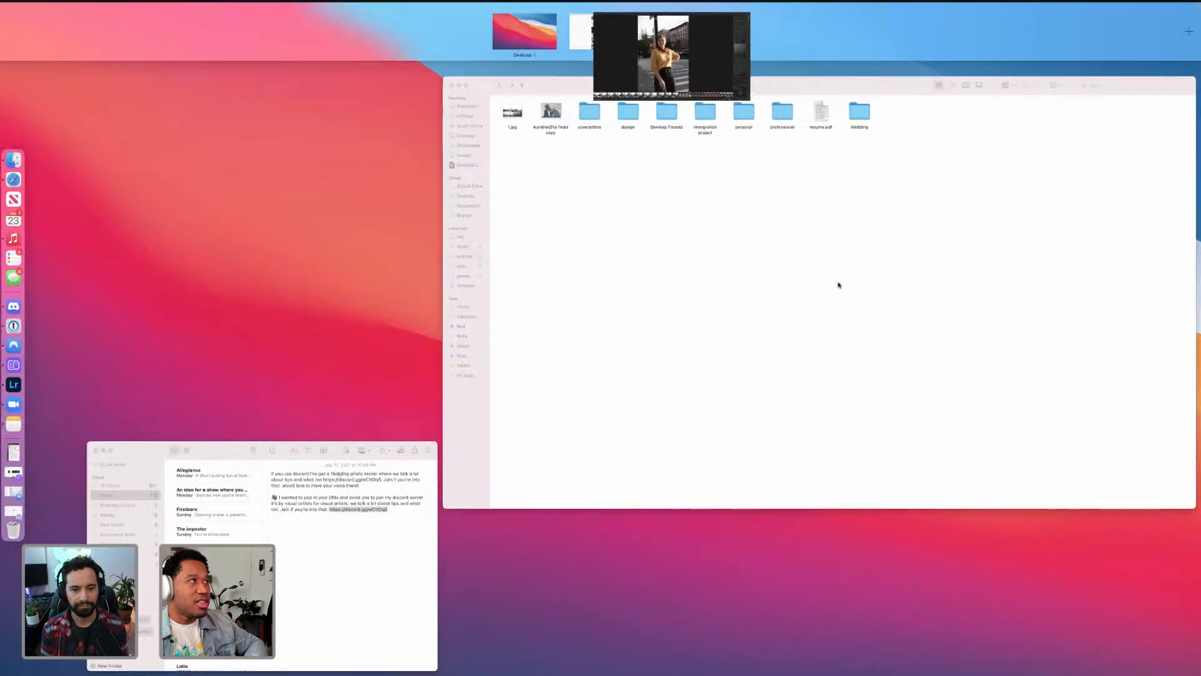
key(ctrl+Up)
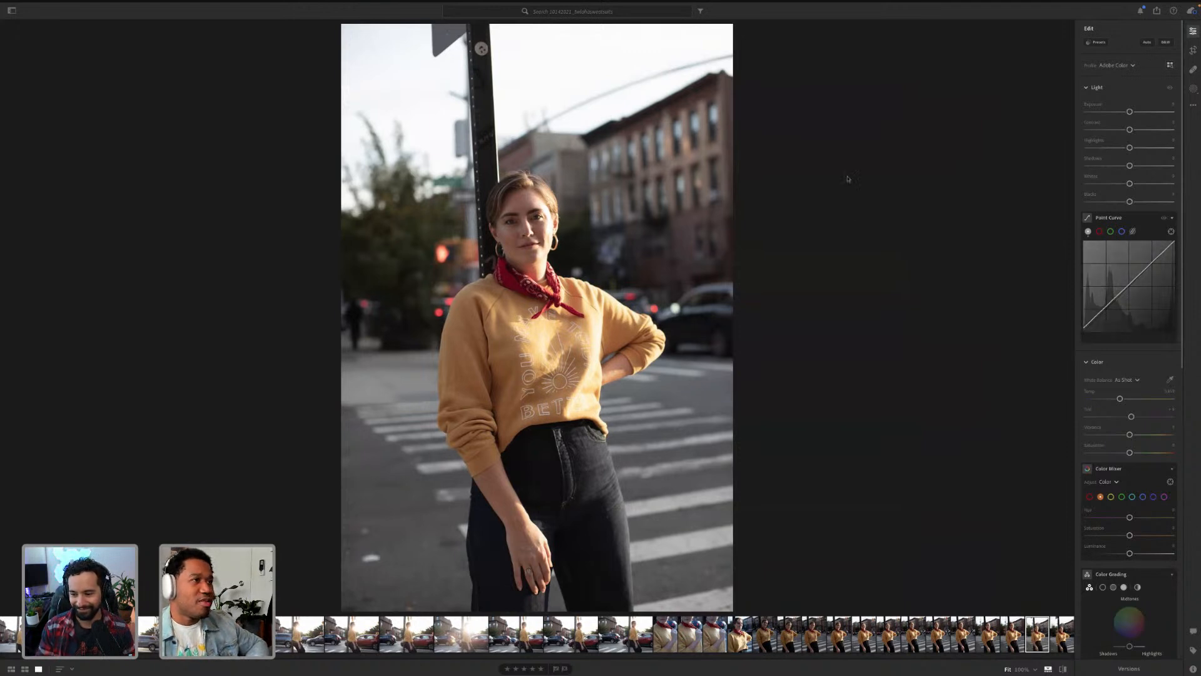
Step: Compare the portrait with the Point Curve adjustment switched off and on, leaving it on
click(1164, 219)
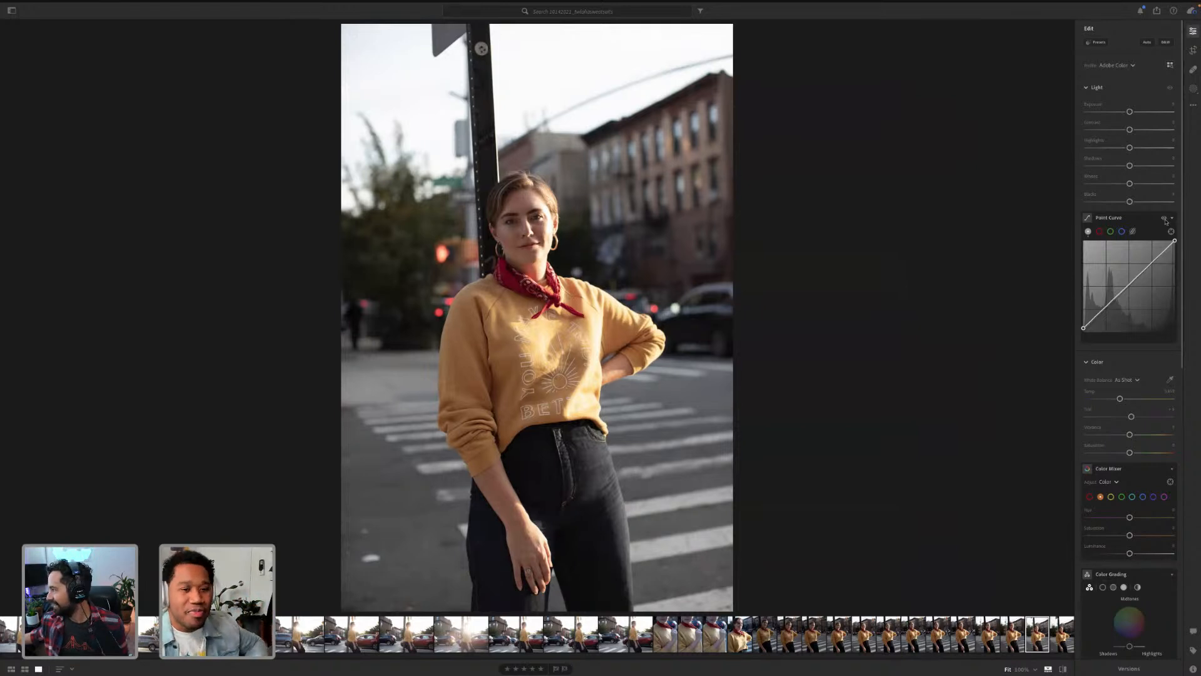
click(1164, 219)
click(1164, 219)
click(1164, 219)
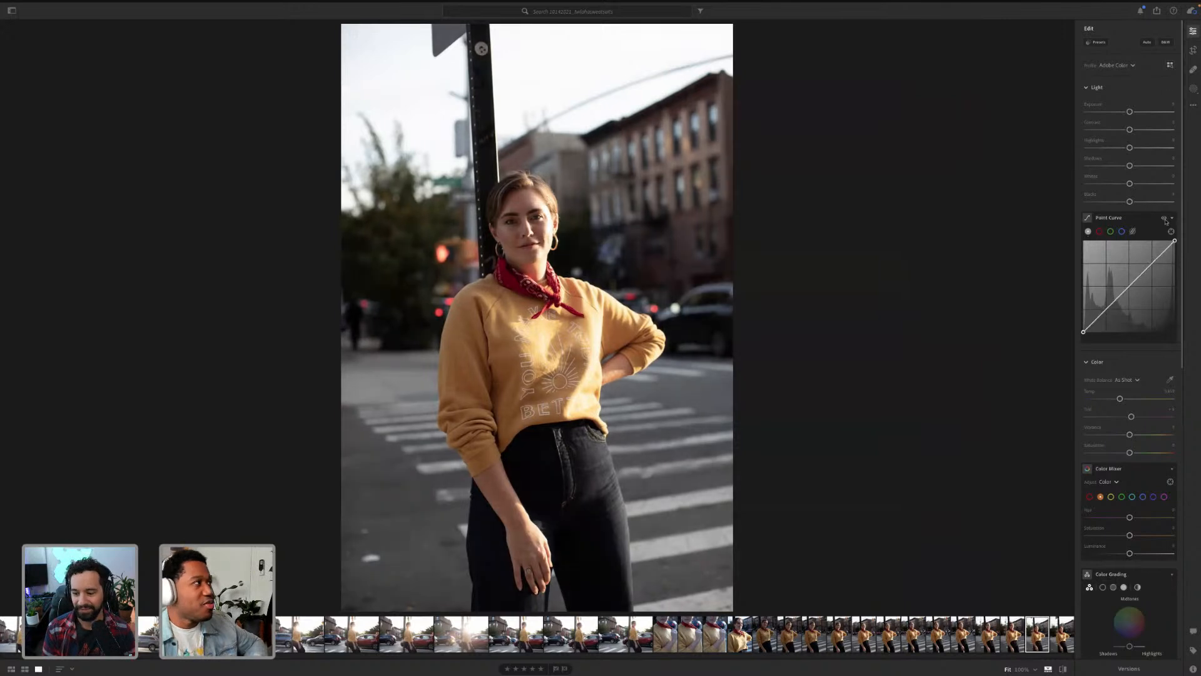
click(1165, 219)
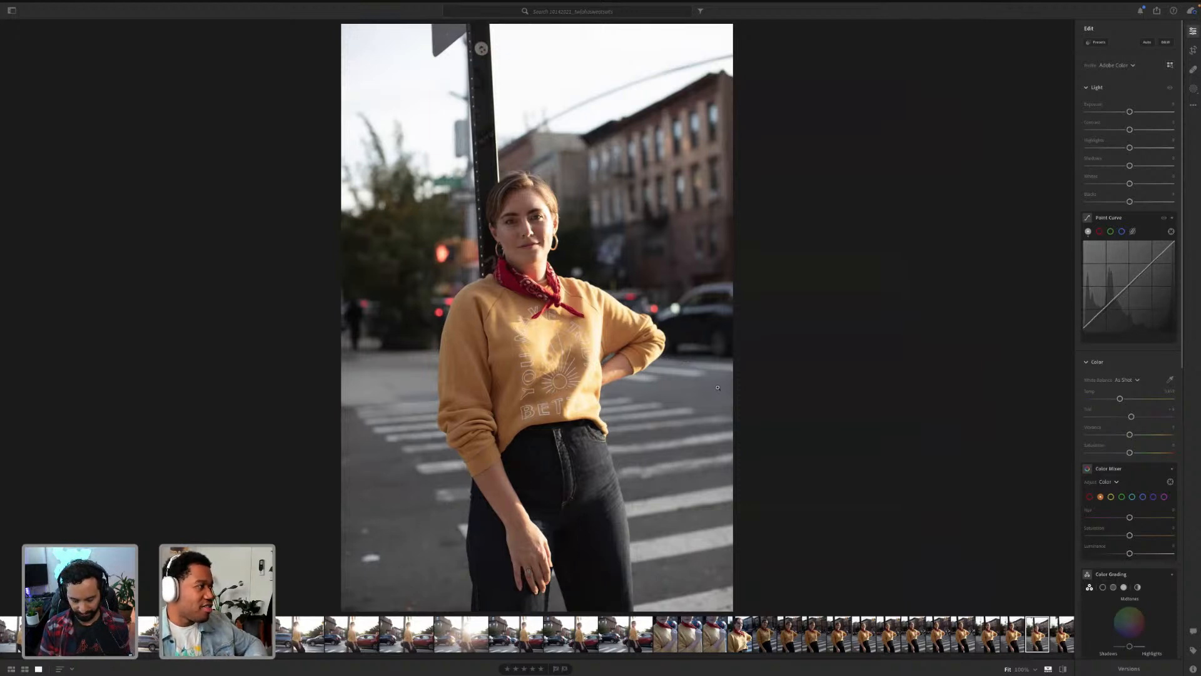
Step: Demonstrate lifting the shadows on the red channel of the Point Curve, and reset that channel to a straight line
click(1099, 232)
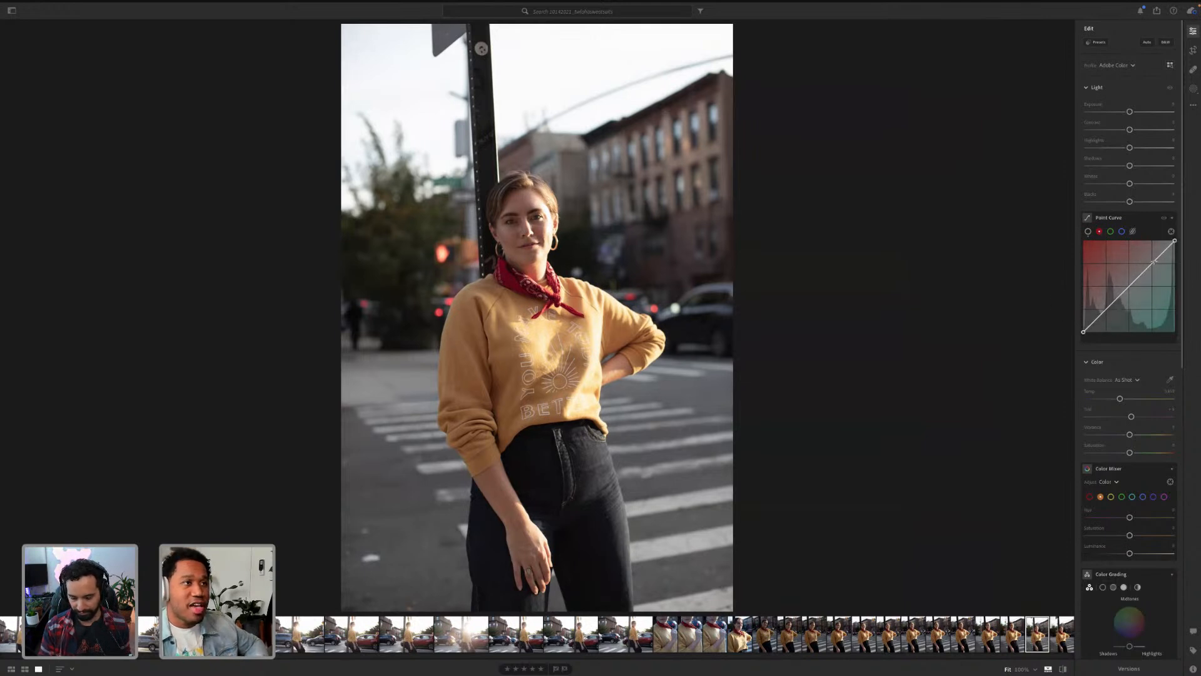
drag(1154, 260, 1156, 257)
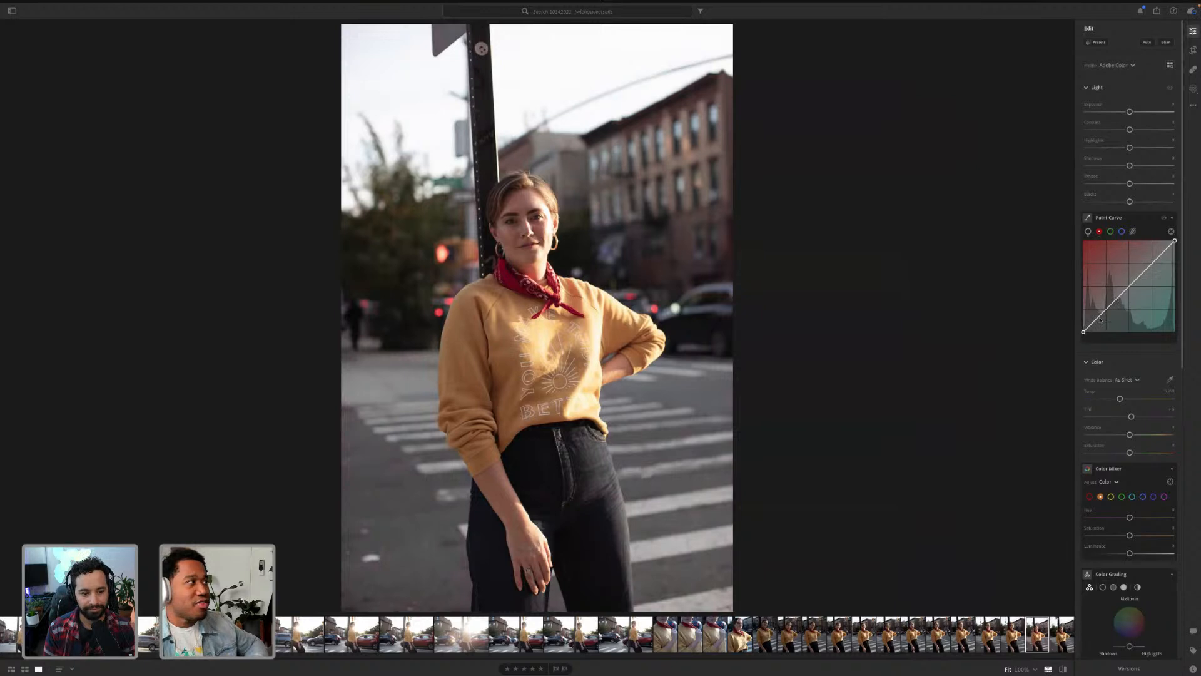
drag(1098, 316, 1100, 314)
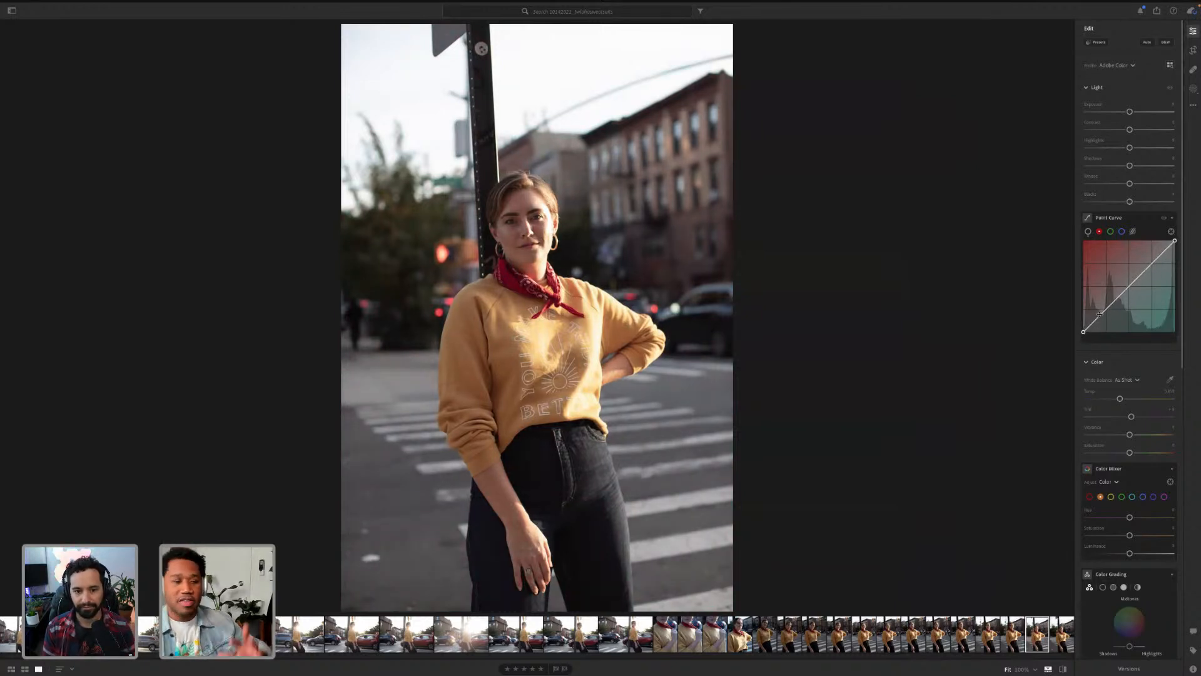
drag(1099, 314, 1100, 308)
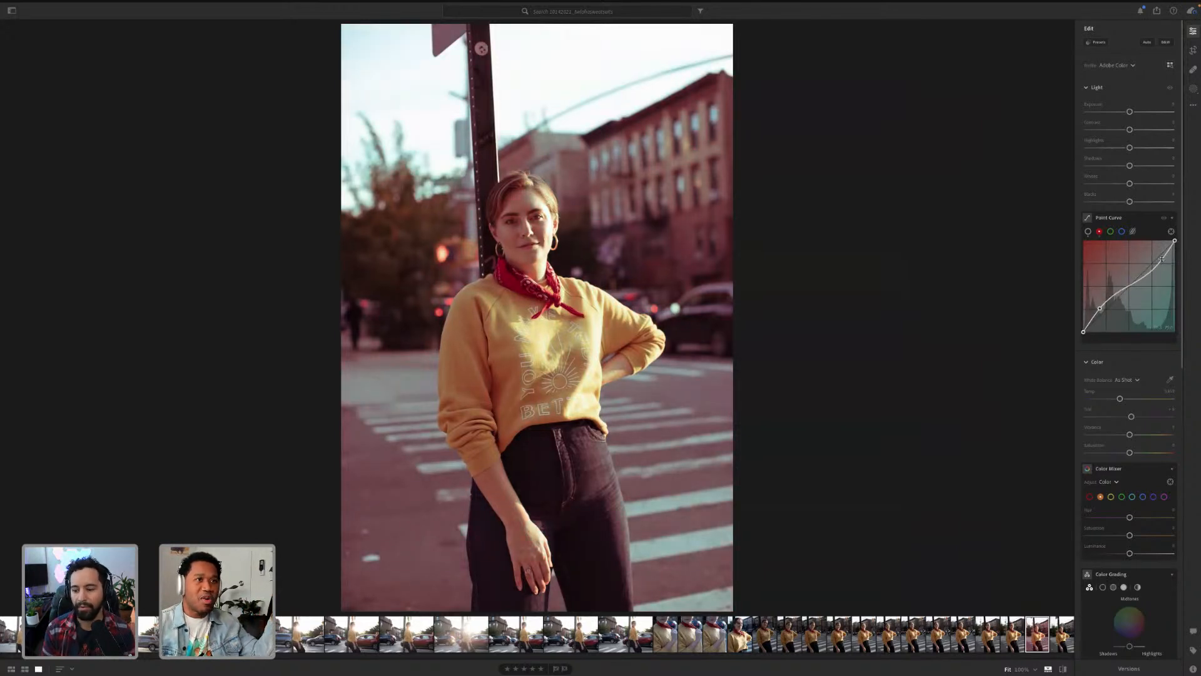
double_click(1099, 309)
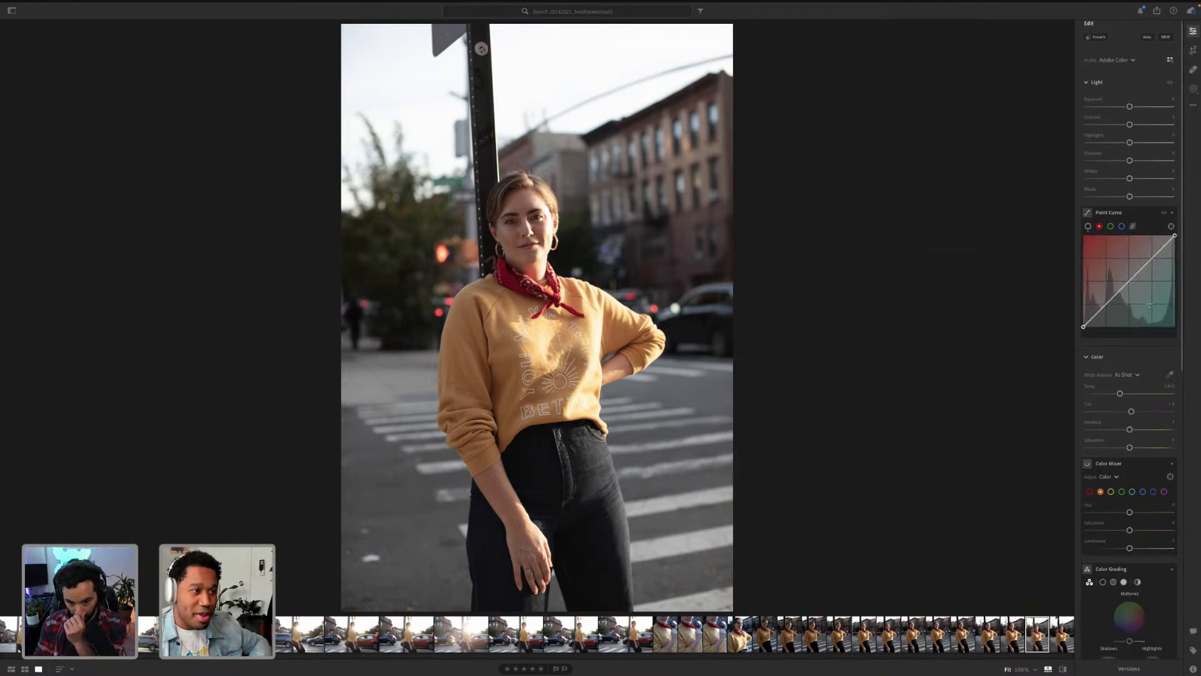
Step: Demonstrate a magenta tint in the Color Grading midtones and reset the midtones wheel
scroll(1126, 262, down, 5)
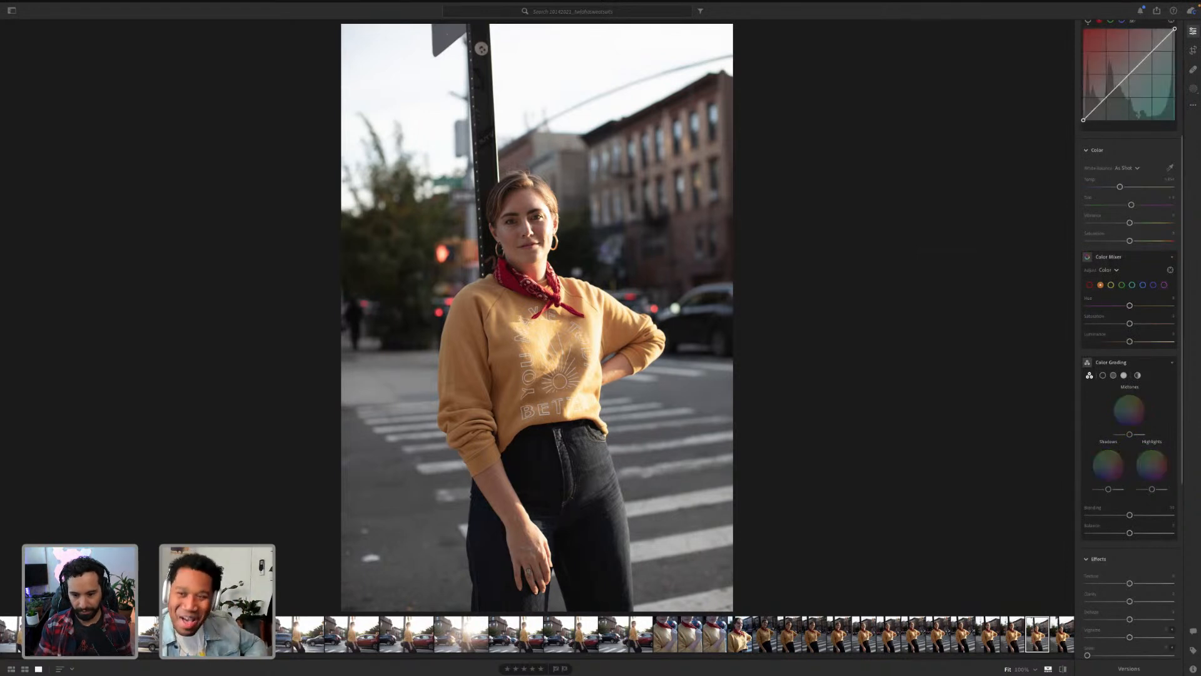
drag(1128, 417, 1134, 418)
click(1130, 414)
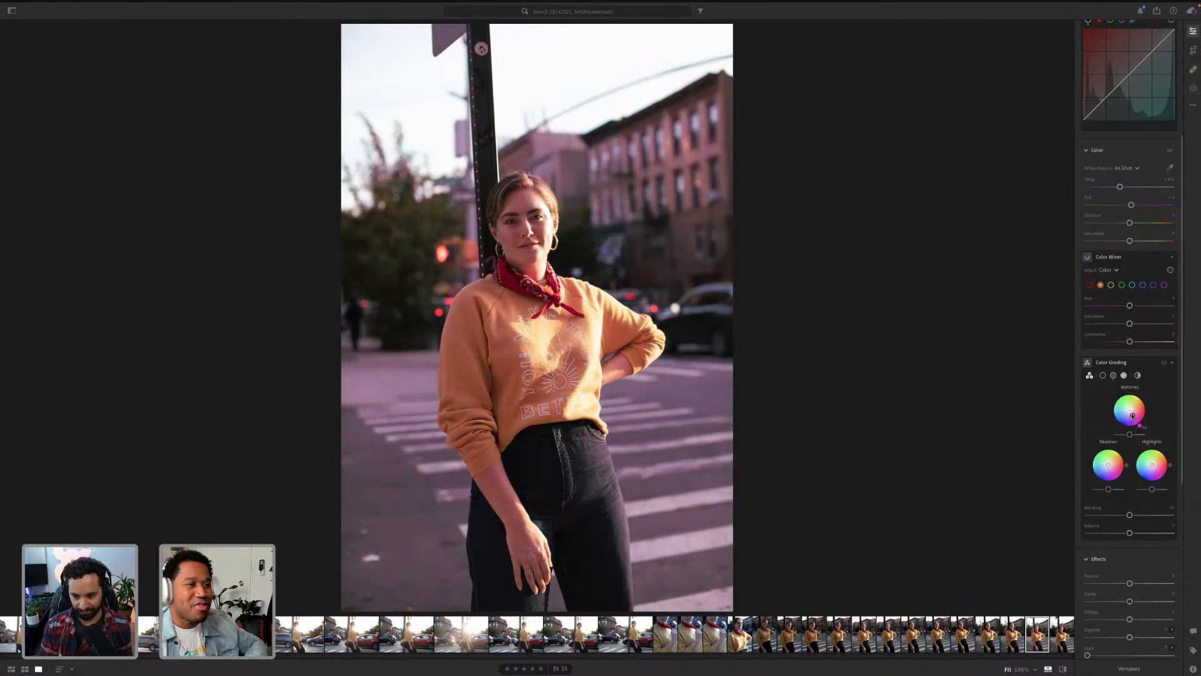
double_click(1133, 416)
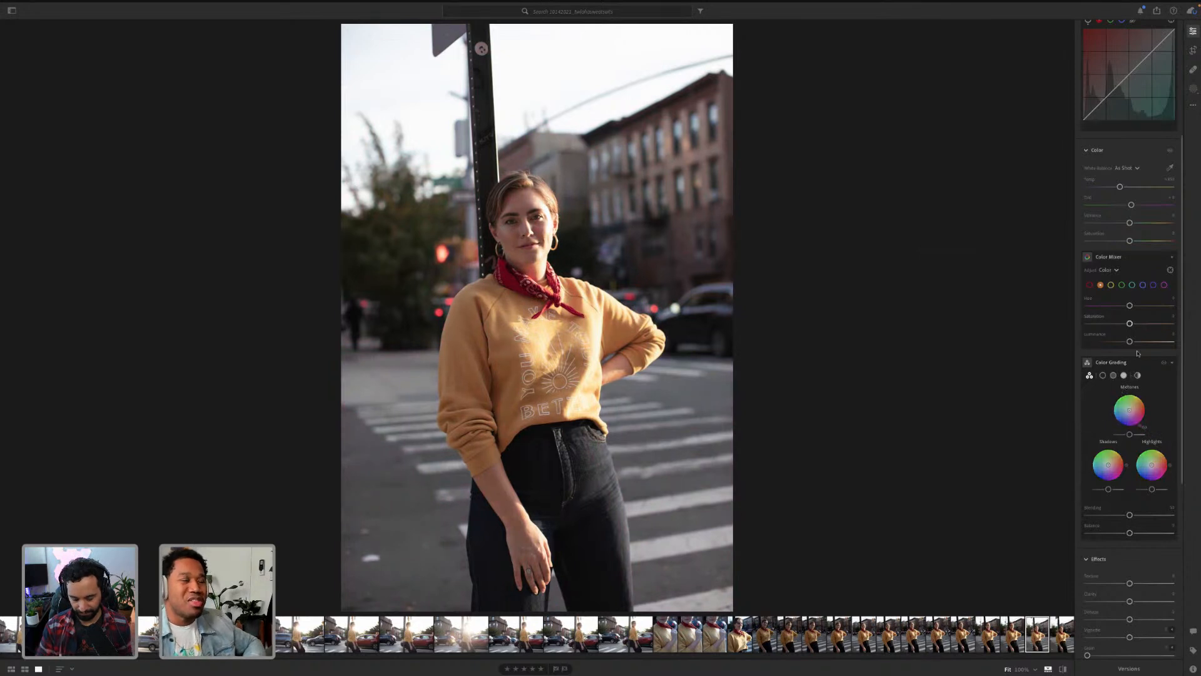
scroll(1138, 367, up, 5)
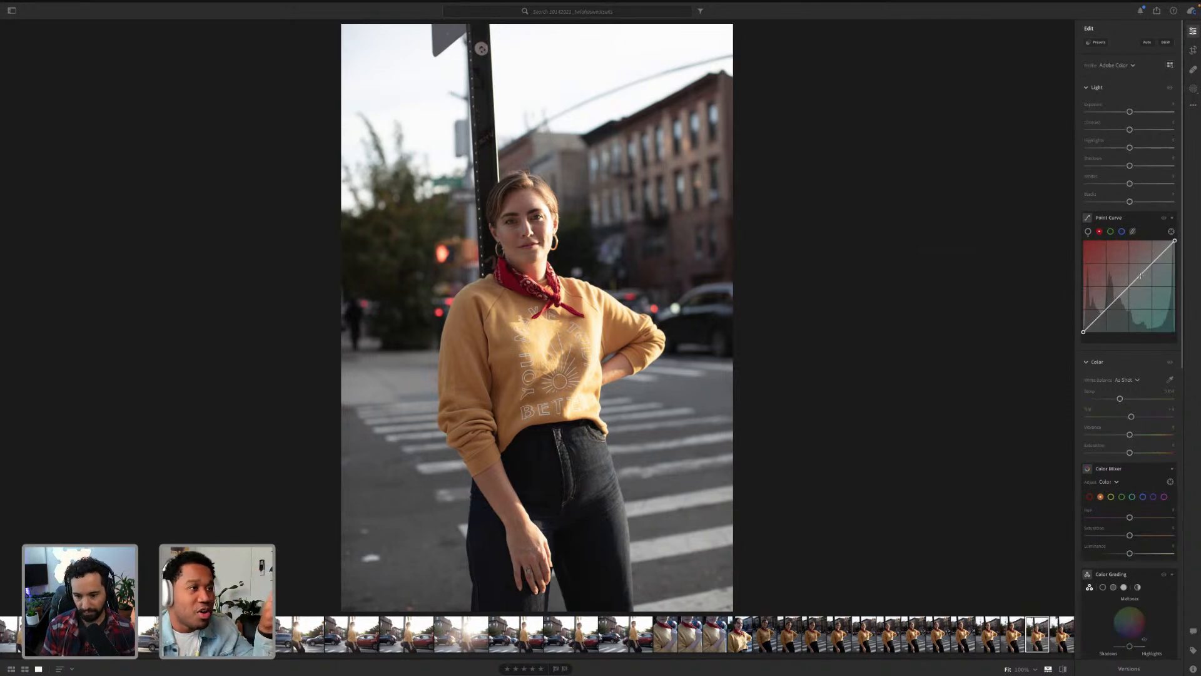
scroll(1142, 277, down, 1)
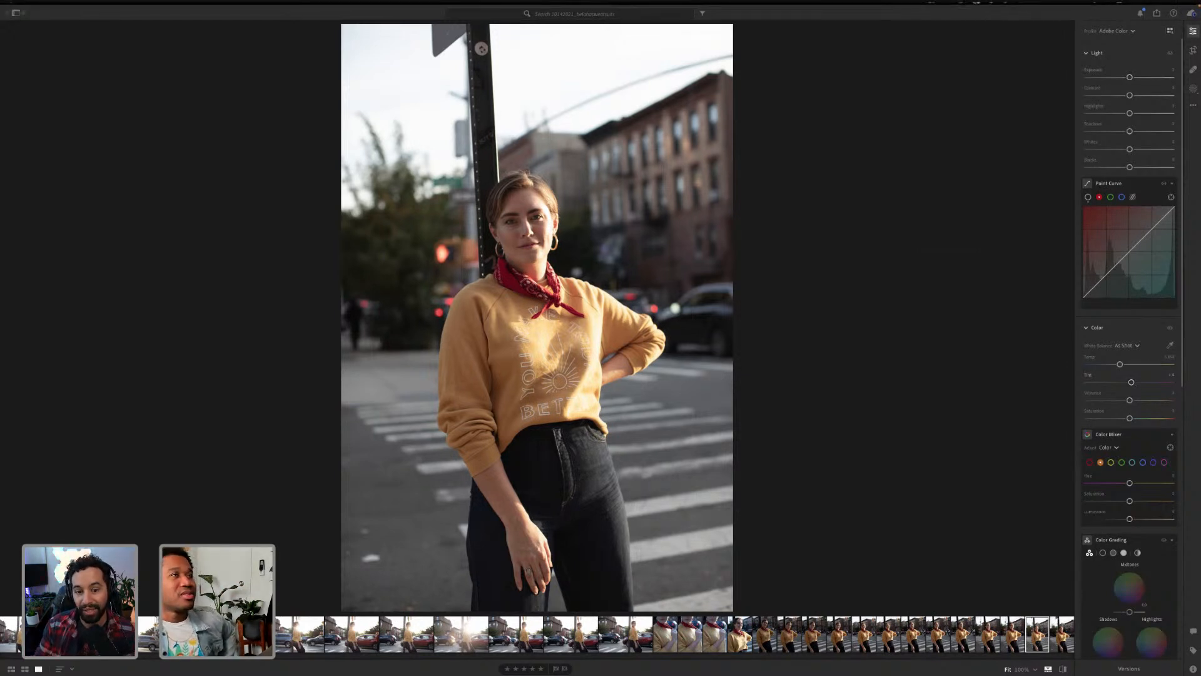
Step: Lower the Elgato Key Light Air's brightness to slightly below the middle in its Control Center, and close it
click(977, 7)
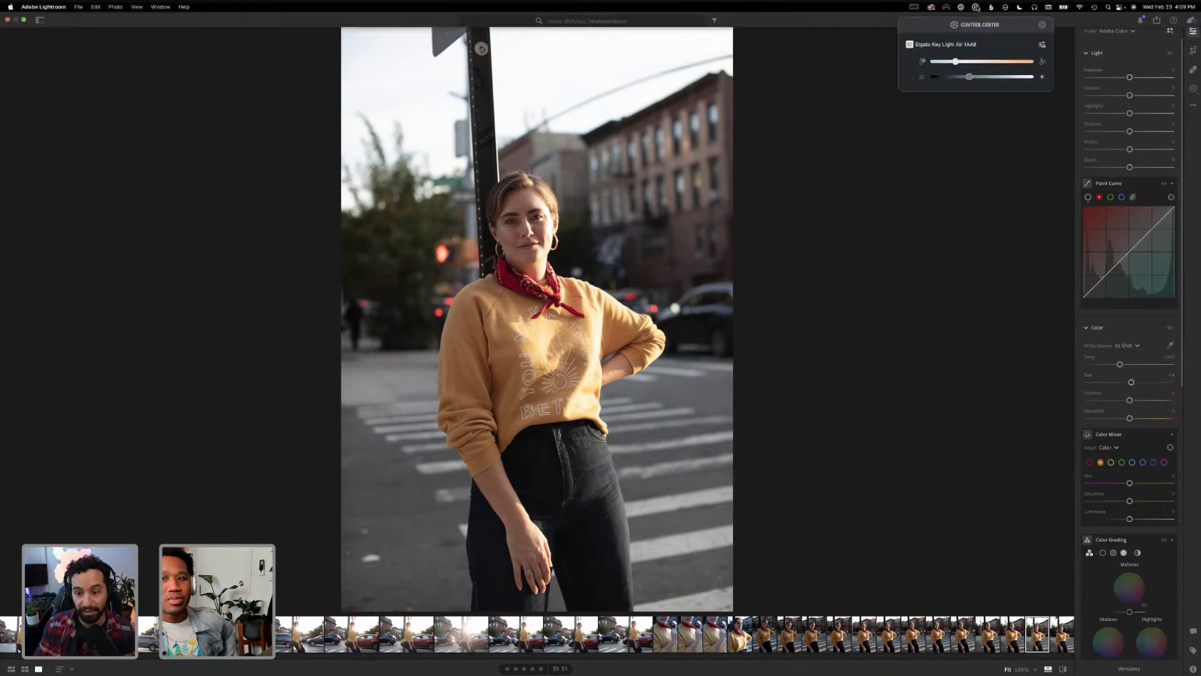
click(977, 7)
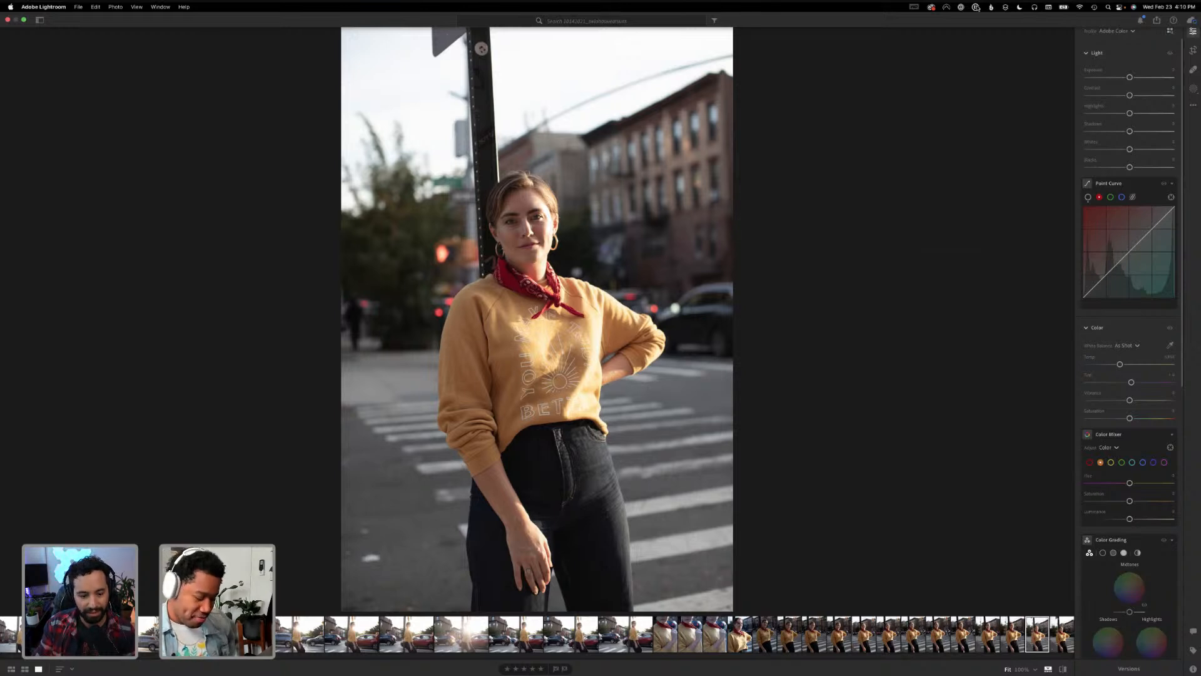
click(975, 7)
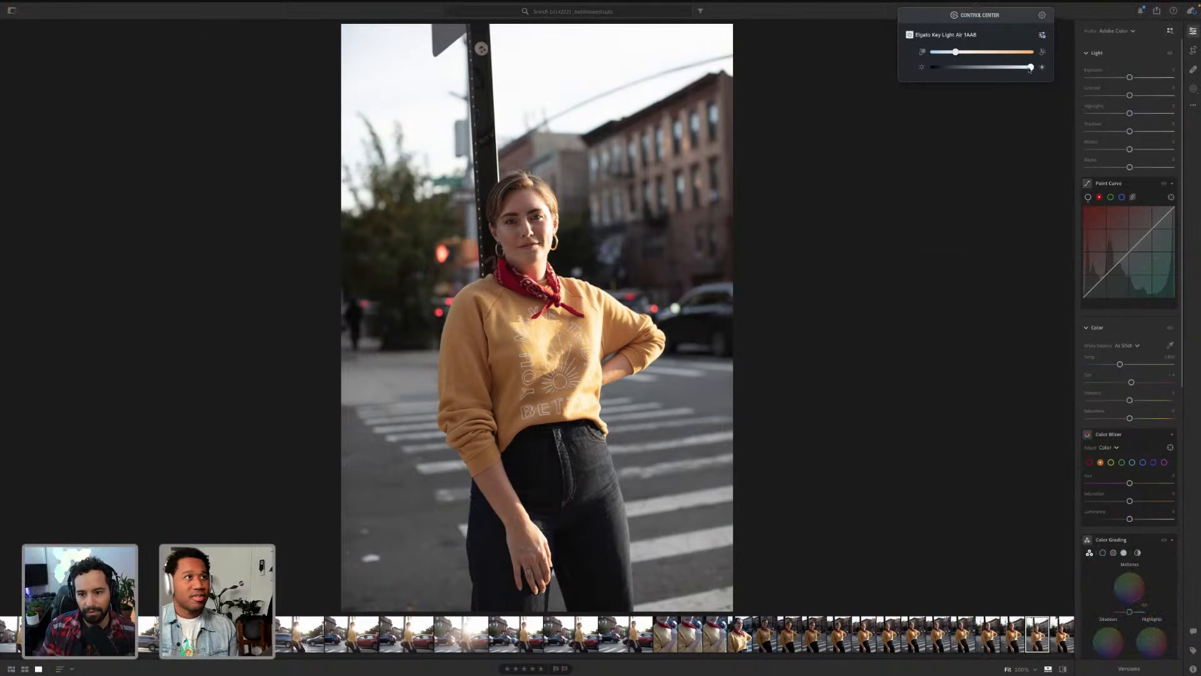
drag(1031, 67, 975, 67)
click(884, 129)
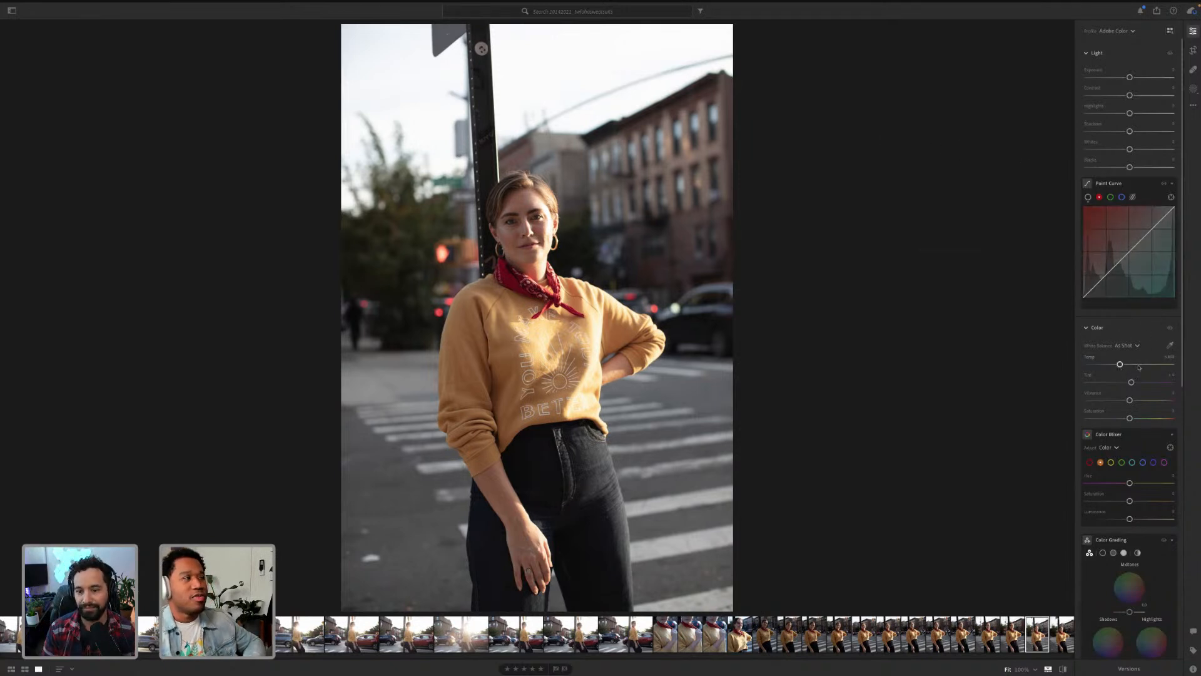
Step: Demonstrate an extremely warm Temp, and neutralize the color by sampling the gray street with the white balance selector
drag(1139, 368, 1173, 366)
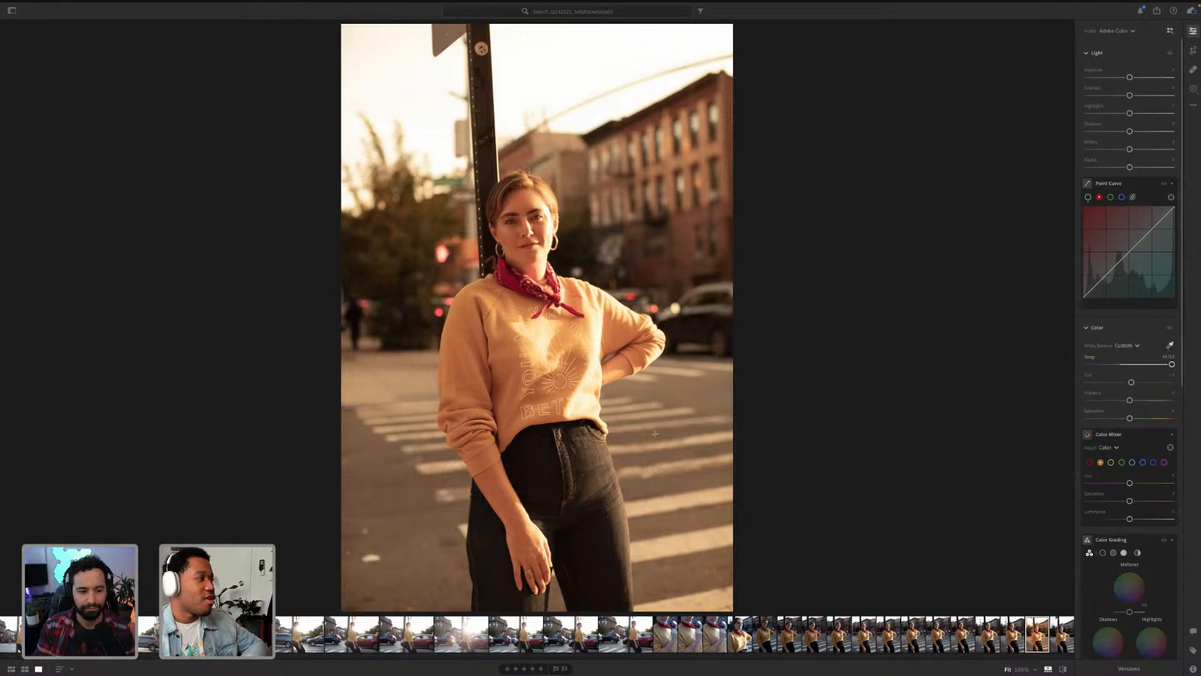
click(442, 466)
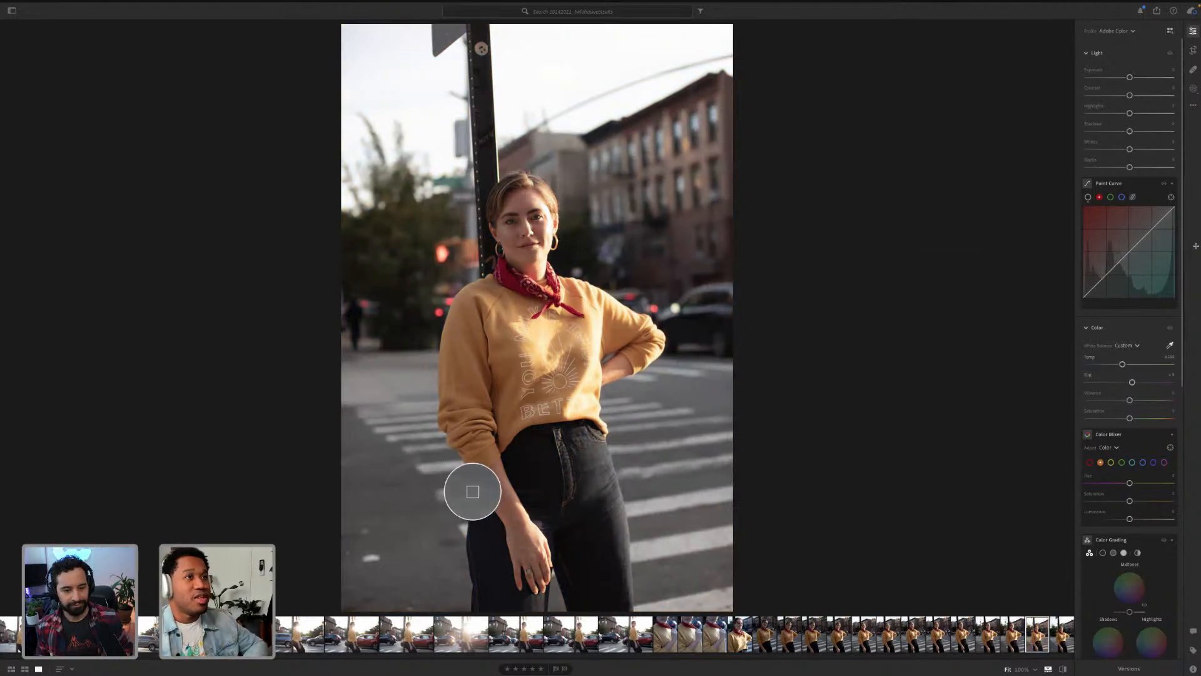
click(1170, 346)
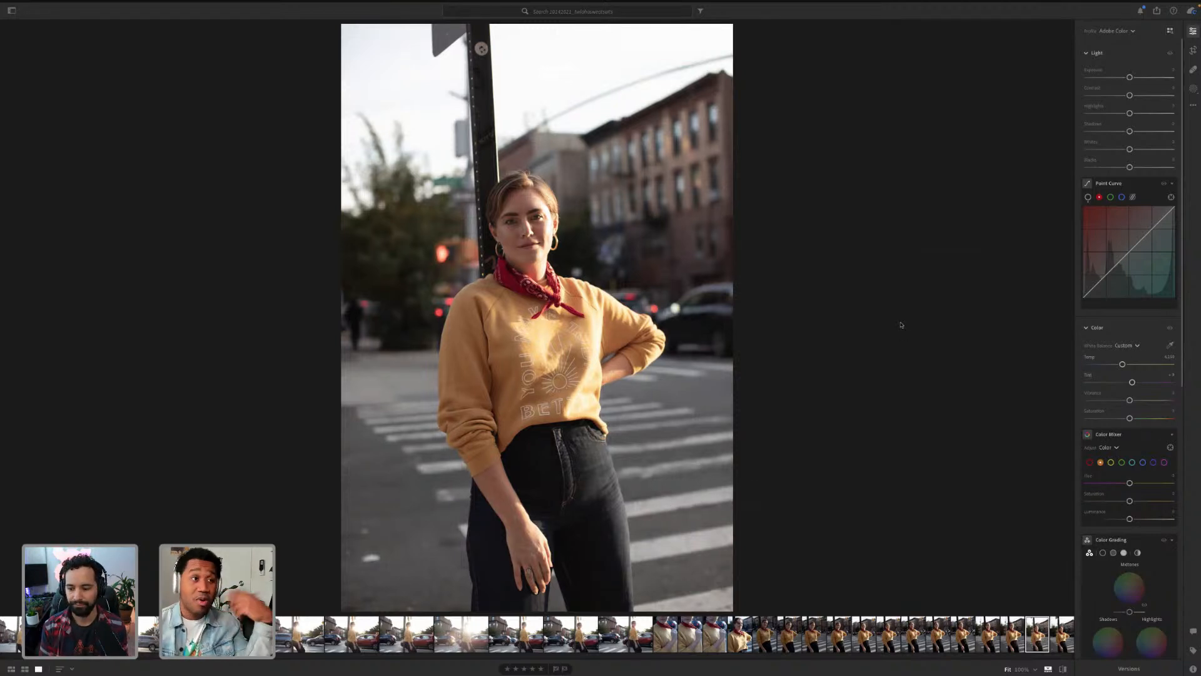
Step: Try sampling white balance from the dark jeans, the yellow sweater and the gray street beside her arm
click(584, 508)
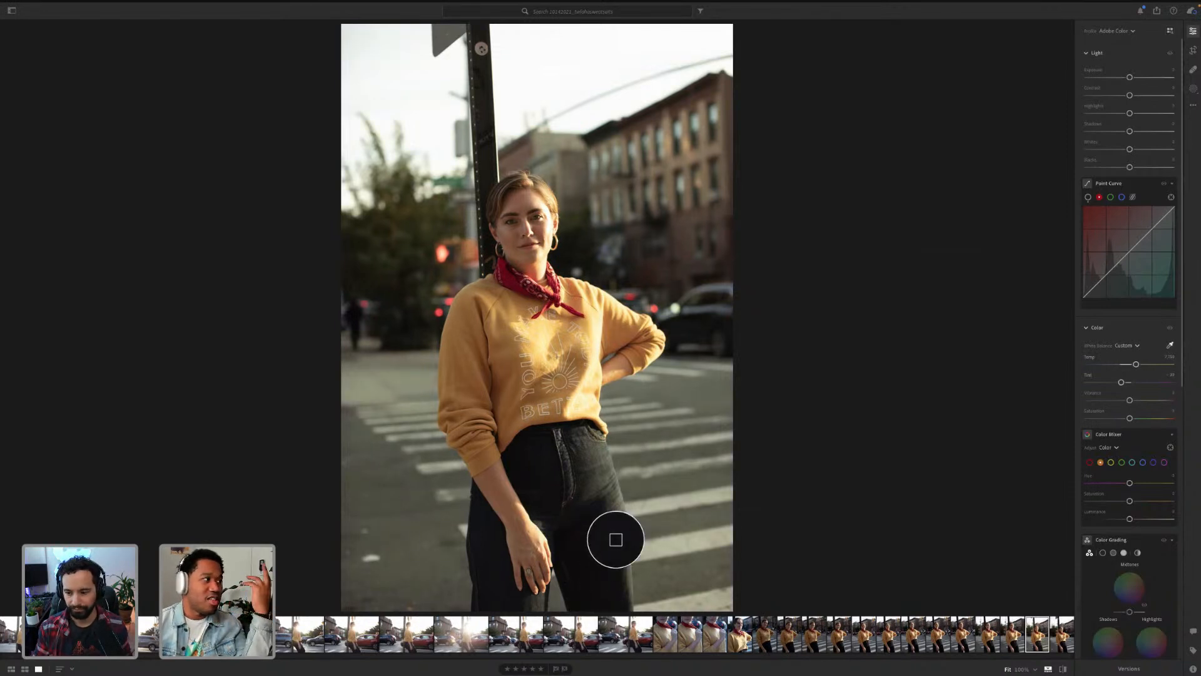
click(586, 386)
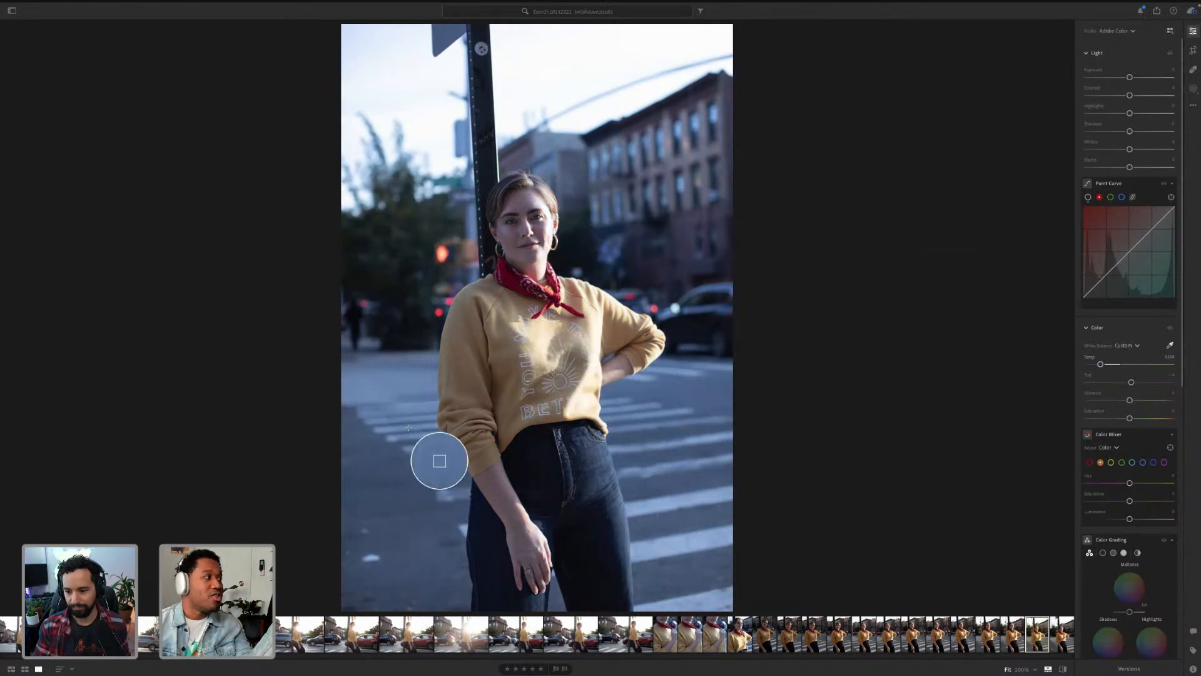
click(439, 460)
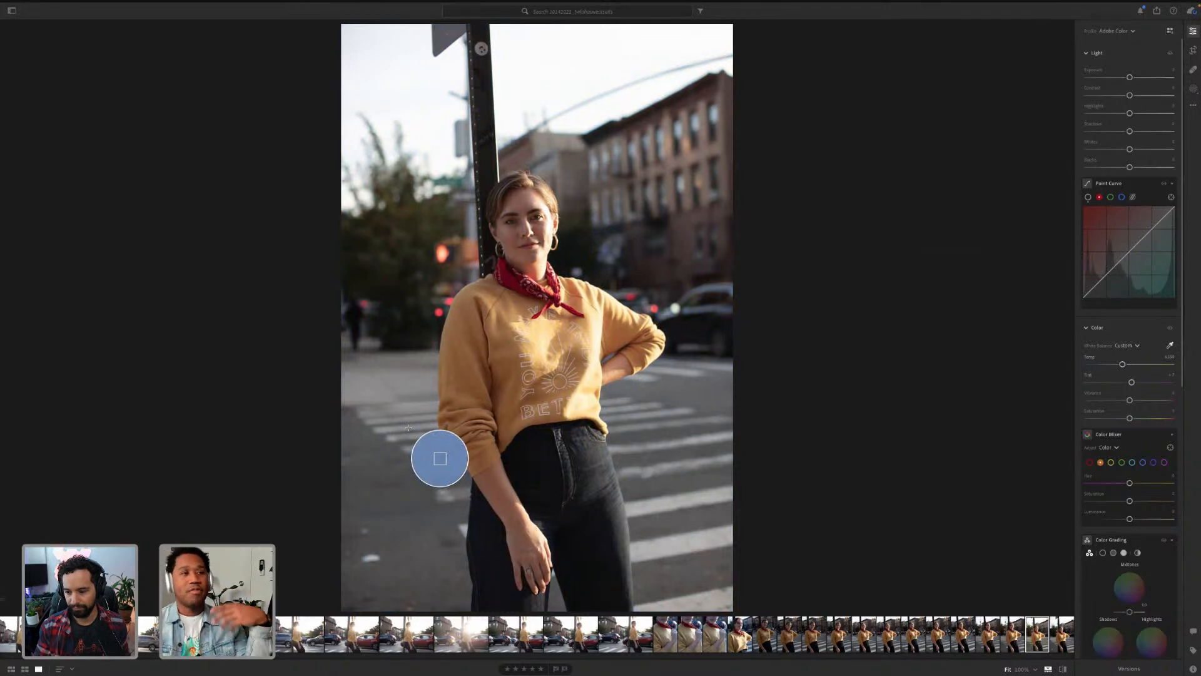
Step: Set the portrait's White Balance preset to Daylight
click(1136, 347)
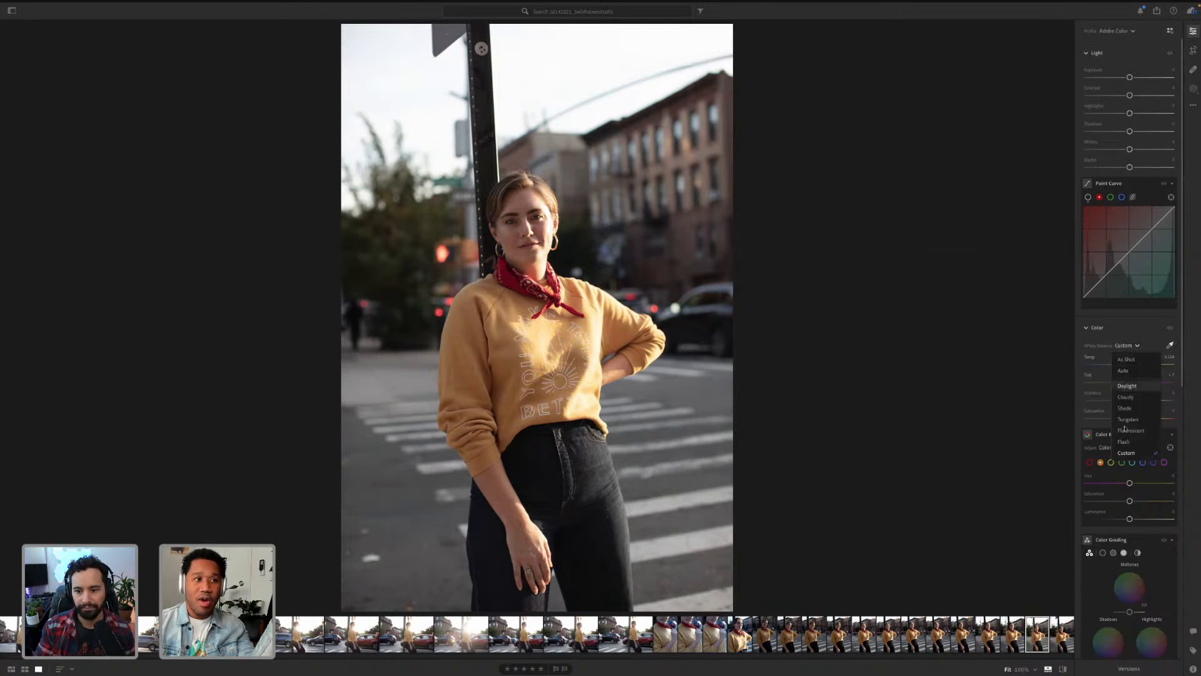
click(1133, 386)
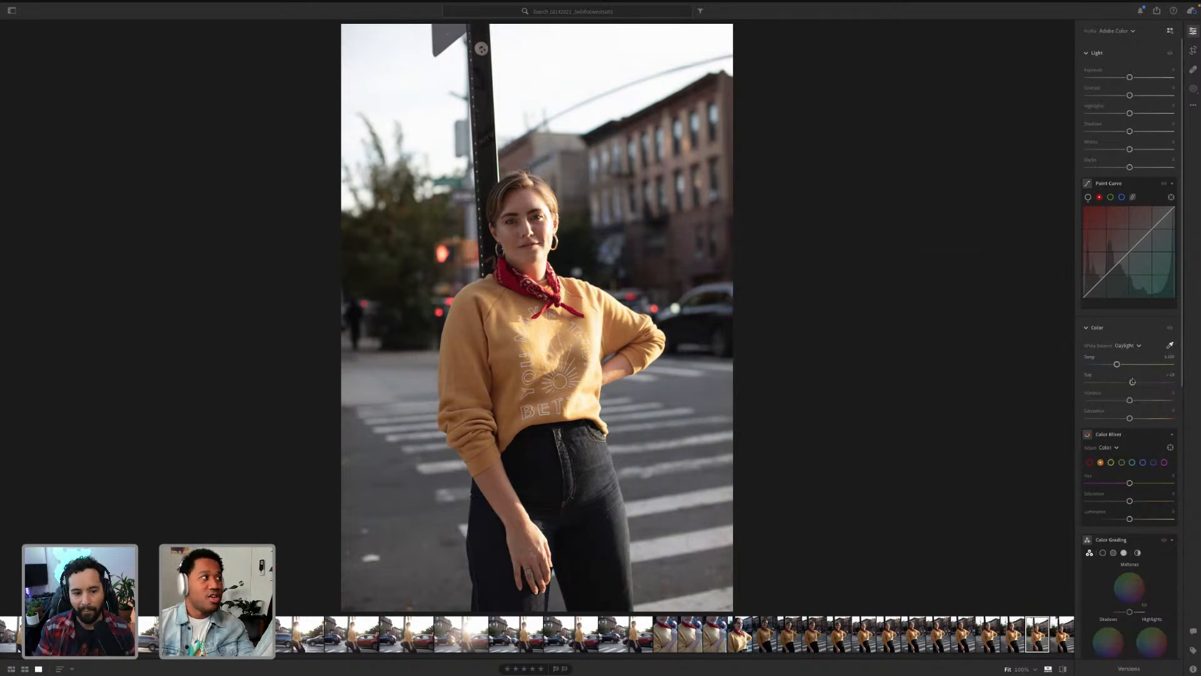
Step: Try the Tungsten and Fluorescent White Balance presets on the portrait
click(1126, 346)
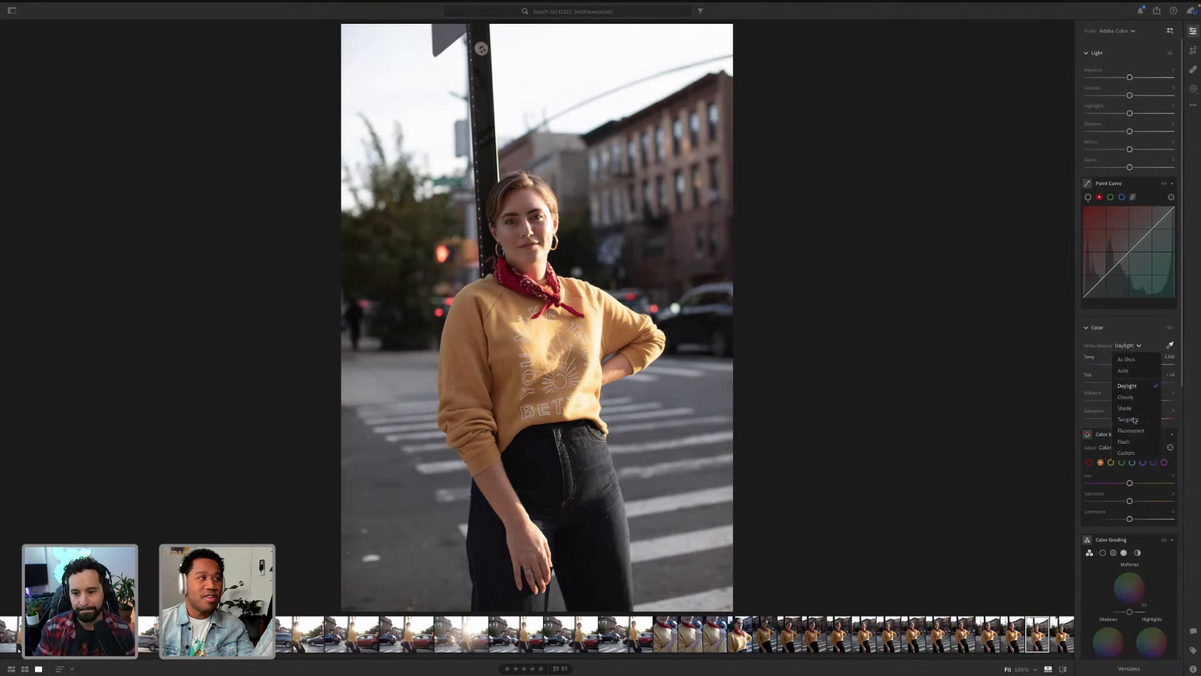
click(1134, 420)
click(1126, 346)
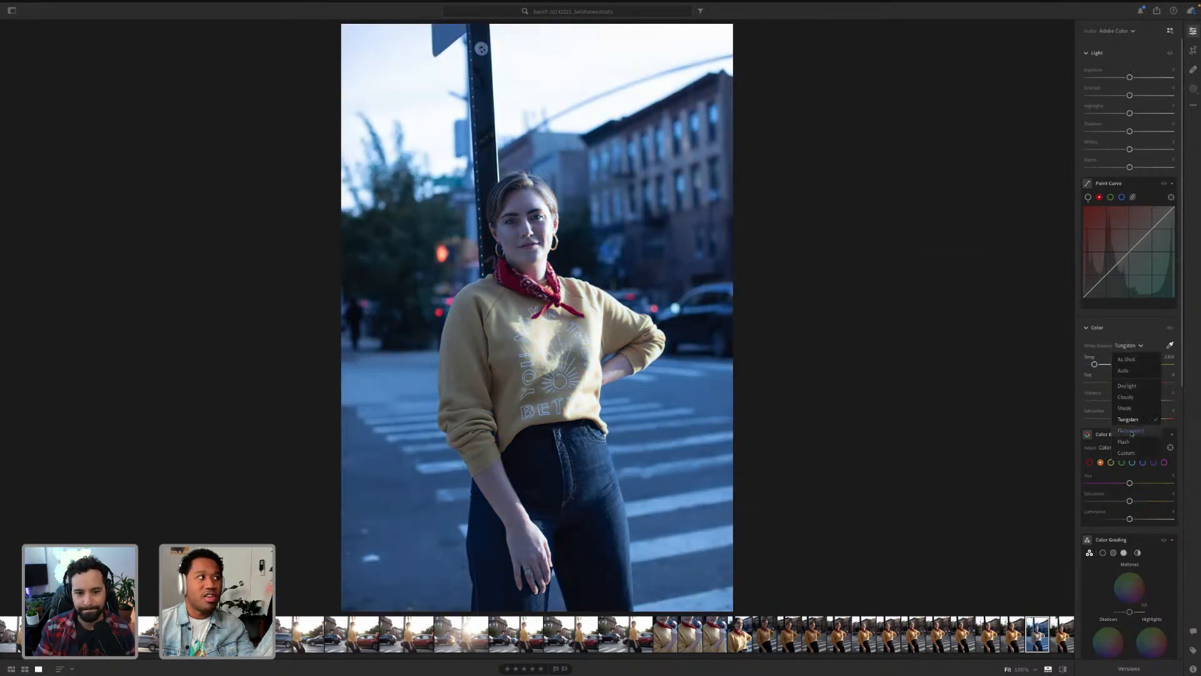
click(1132, 432)
Step: Set the portrait's White Balance to As Shot, and shift Tint slightly toward magenta
click(1132, 346)
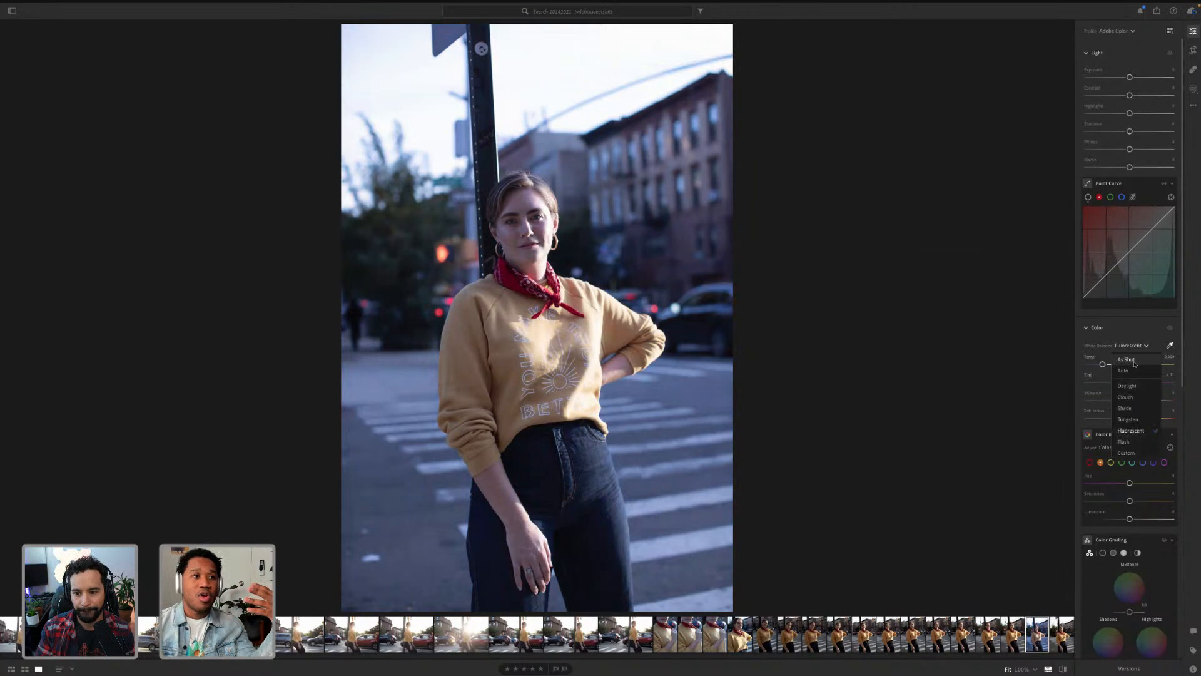
click(1130, 360)
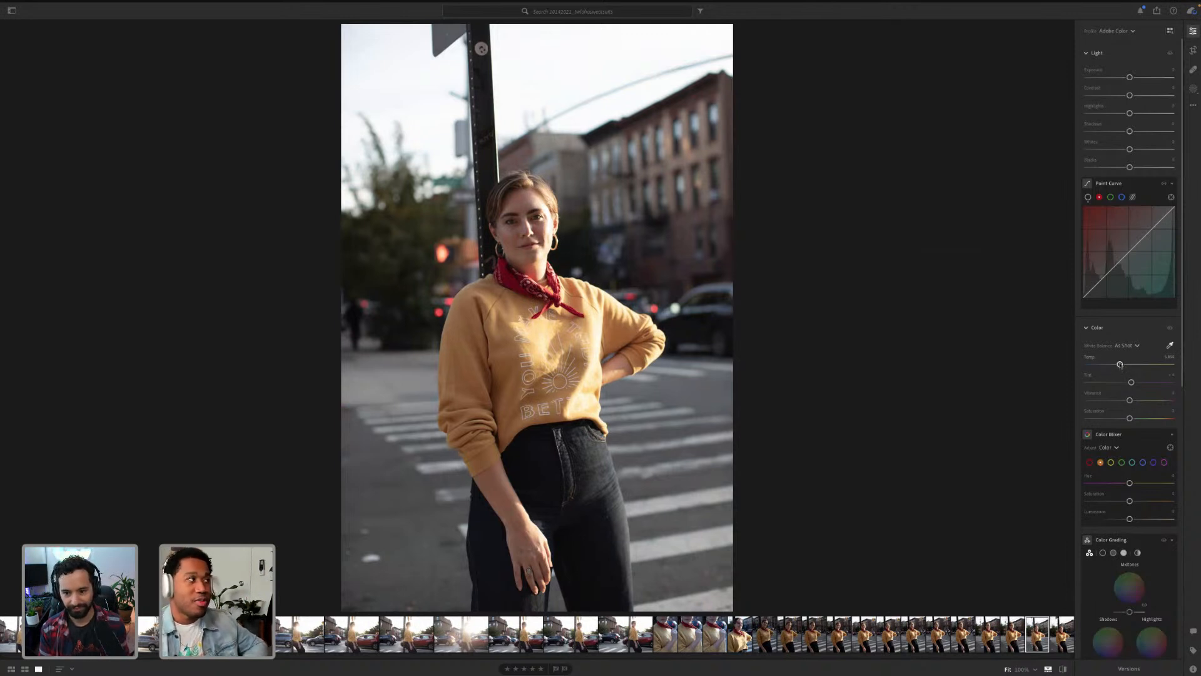
drag(1120, 364, 1137, 385)
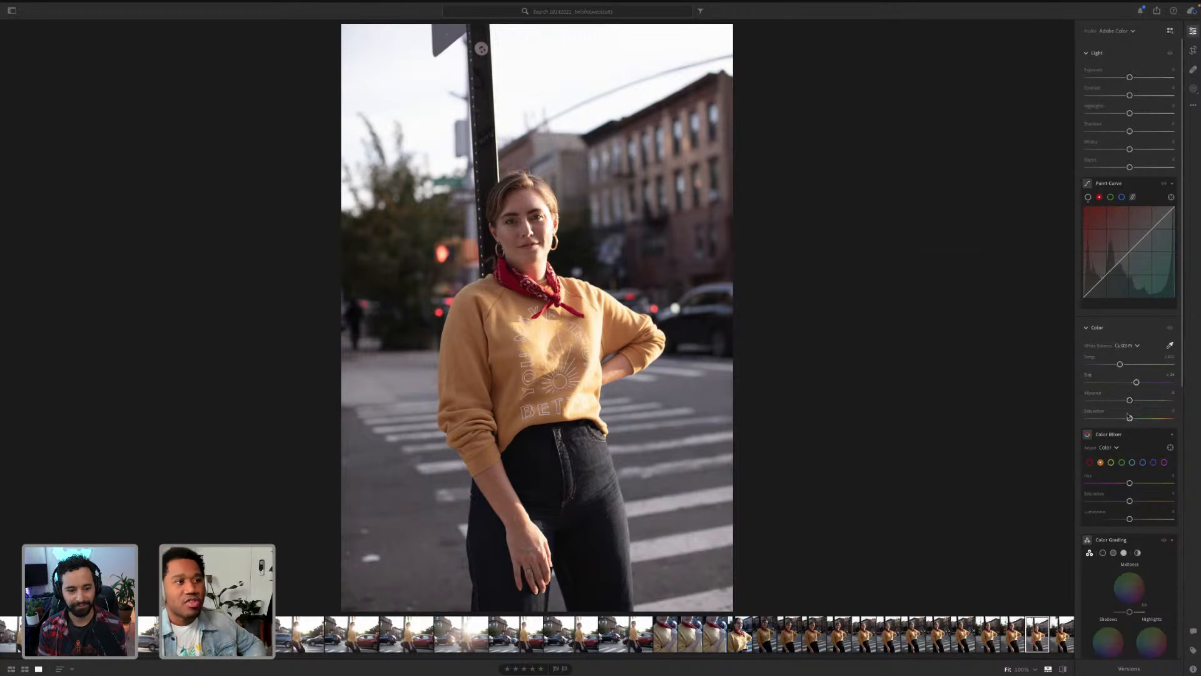
Step: Demonstrate the portrait's overall Saturation at -100 and +100, and reset it to zero
drag(1118, 422, 1042, 420)
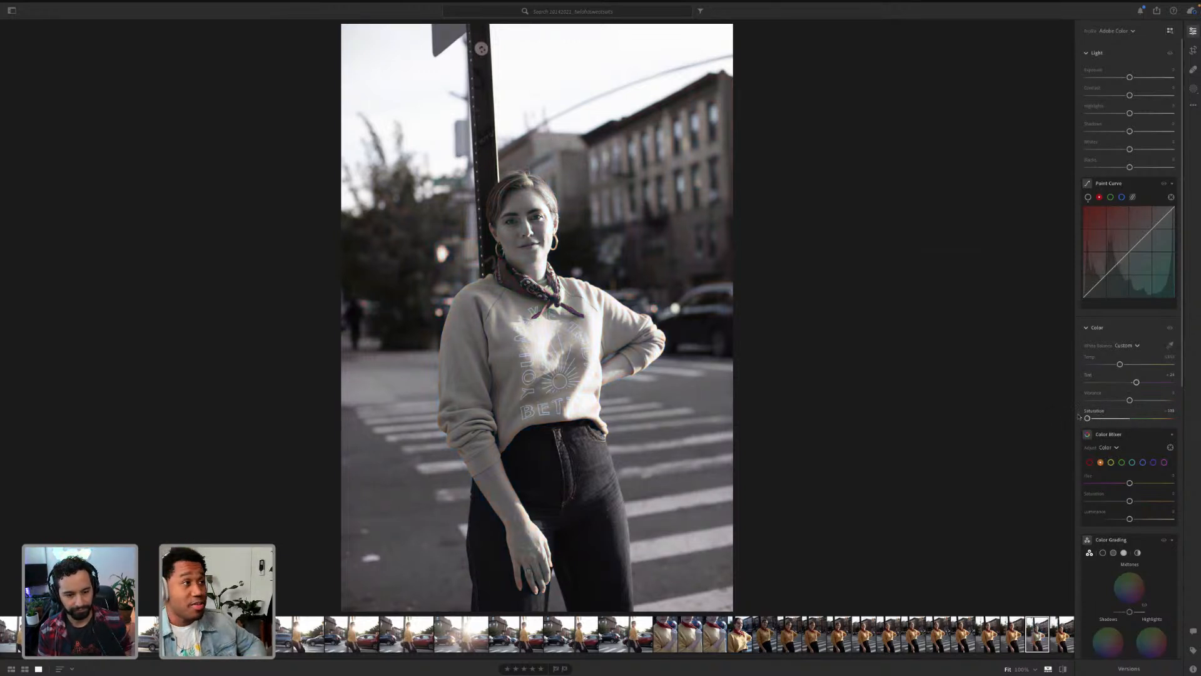
drag(1088, 418, 1171, 418)
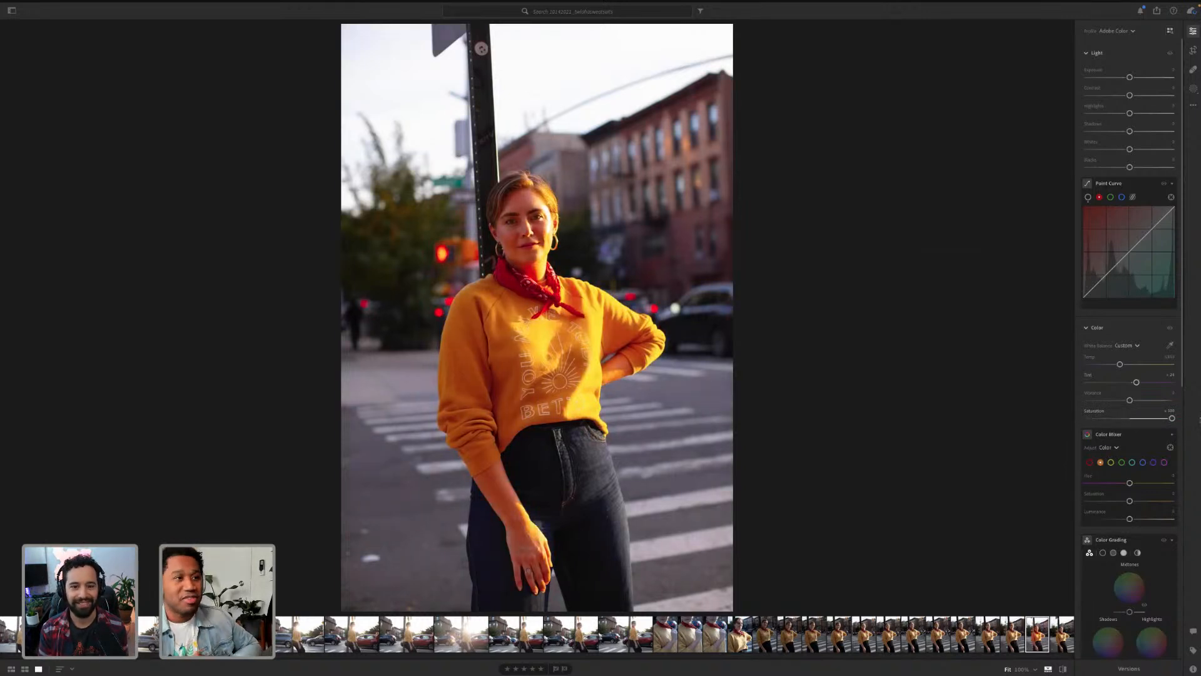
double_click(1172, 417)
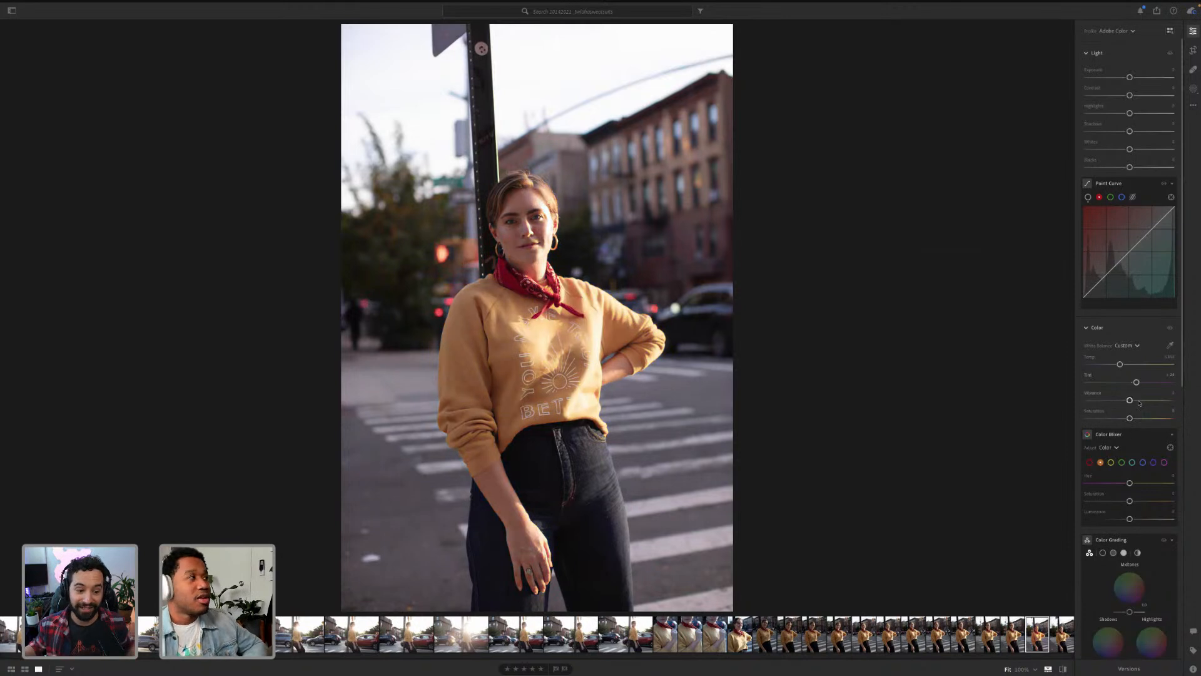
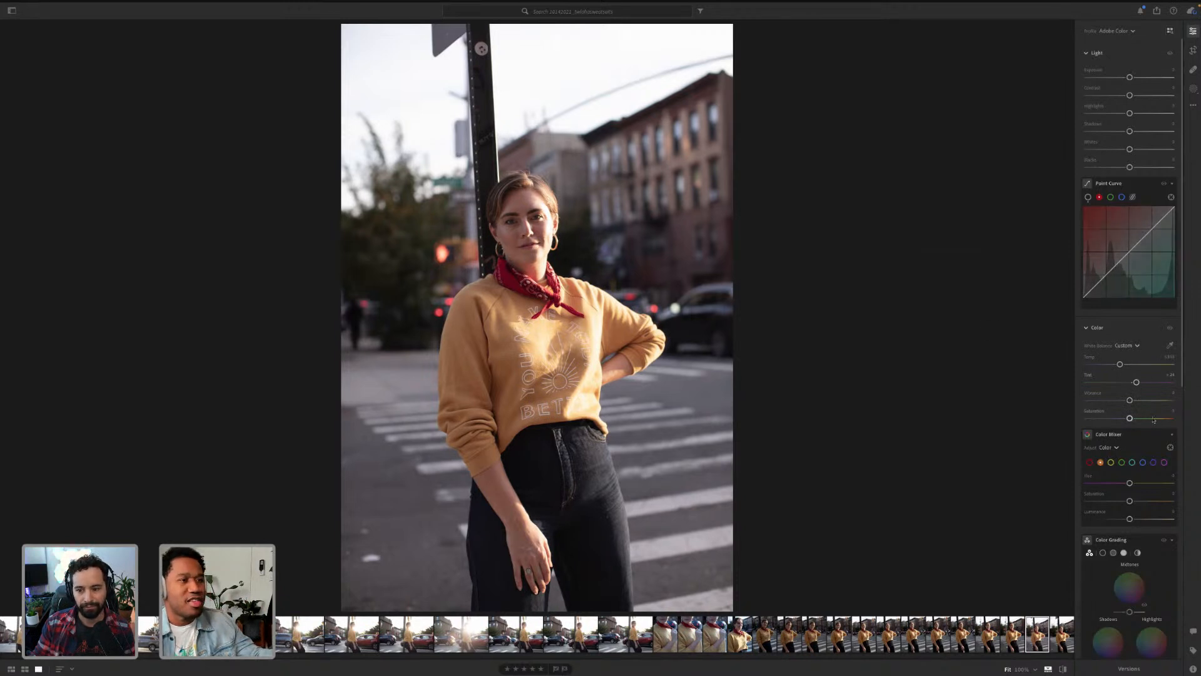
Step: Demonstrate a strong Saturation boost with the woman's face magnified to 100%, and reset Saturation
drag(1154, 418, 1158, 418)
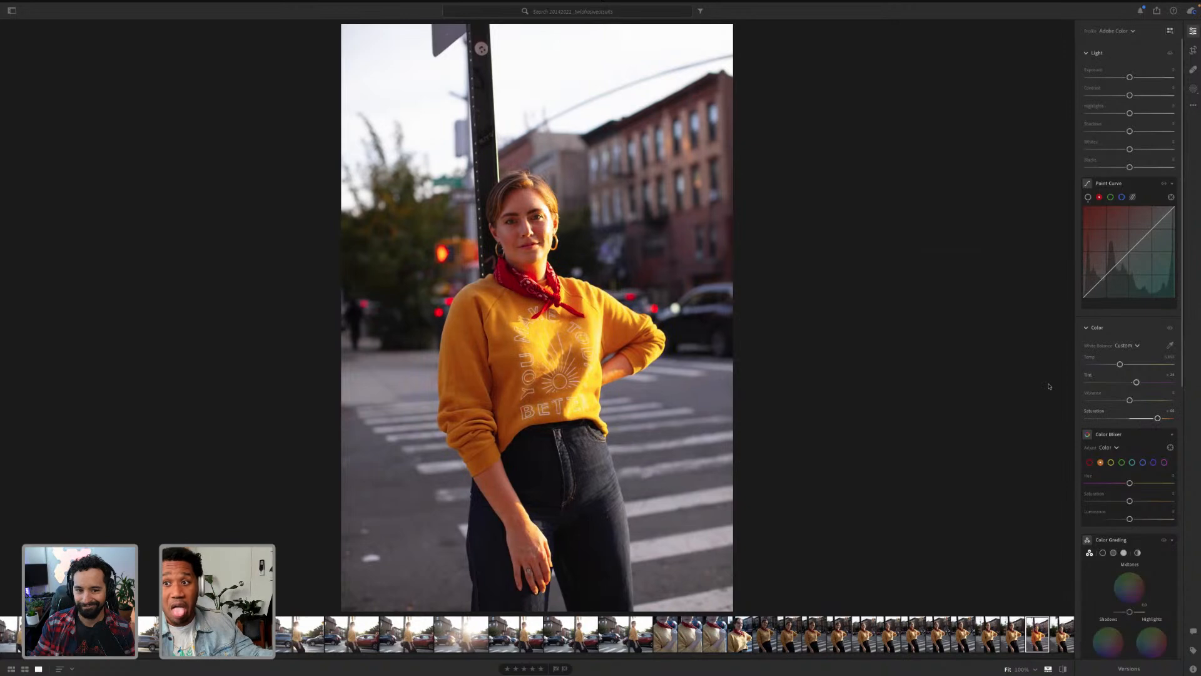
click(551, 219)
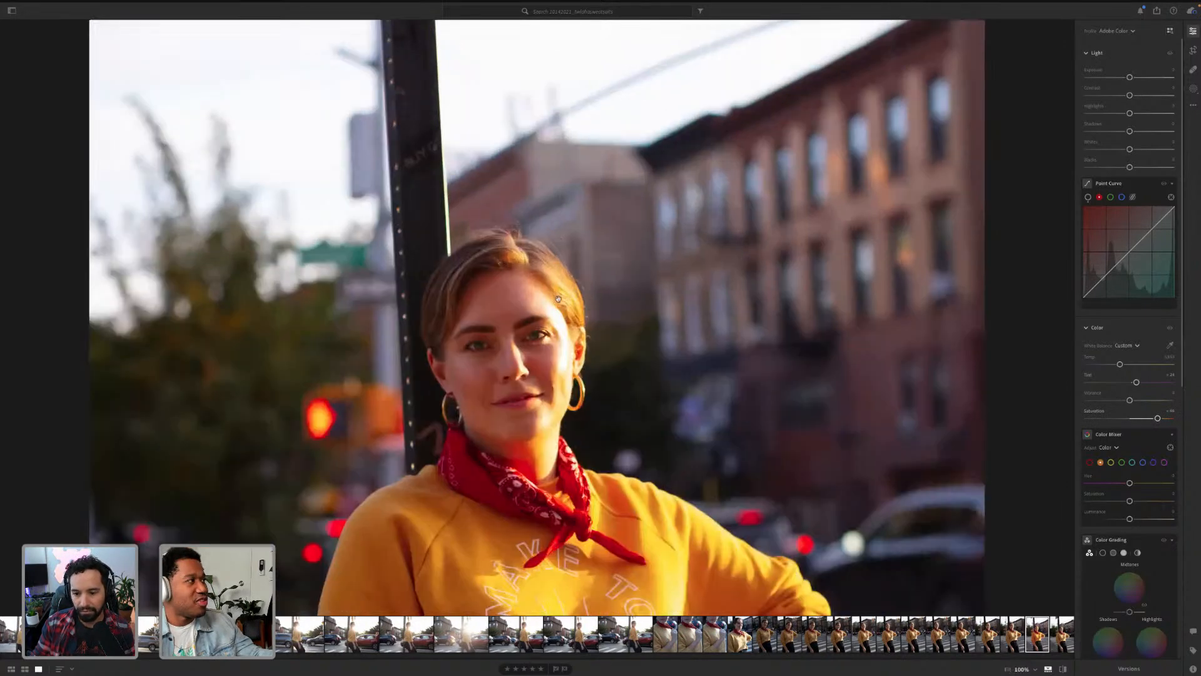
drag(591, 216, 591, 134)
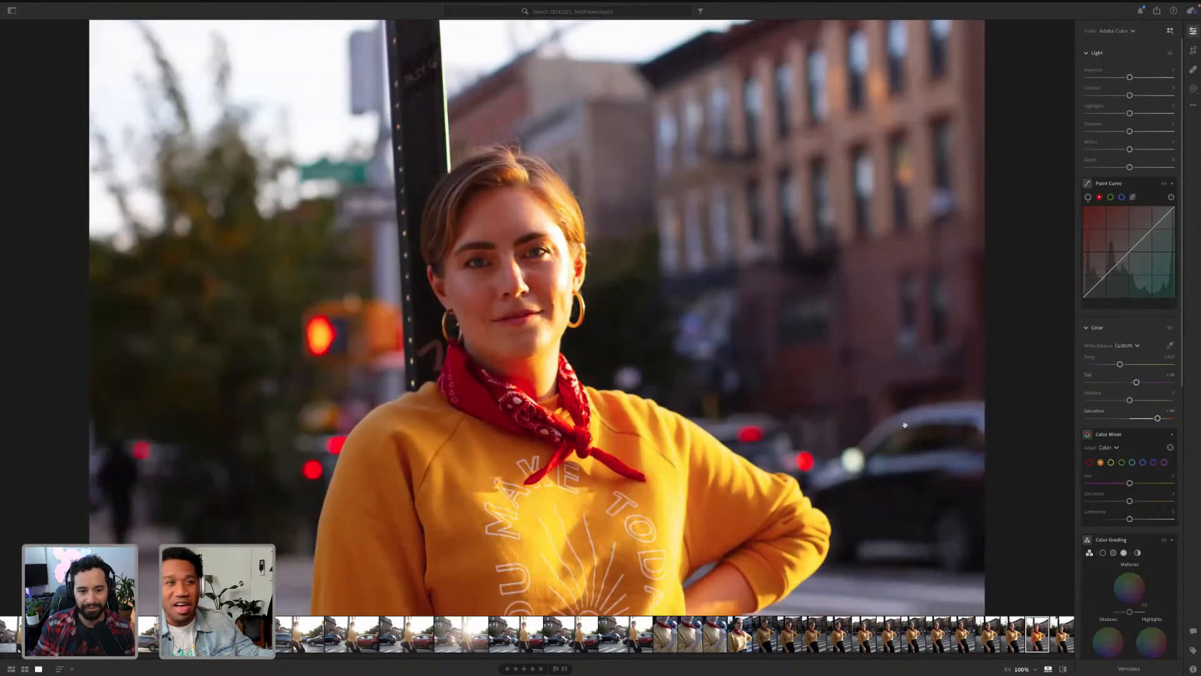
double_click(1158, 419)
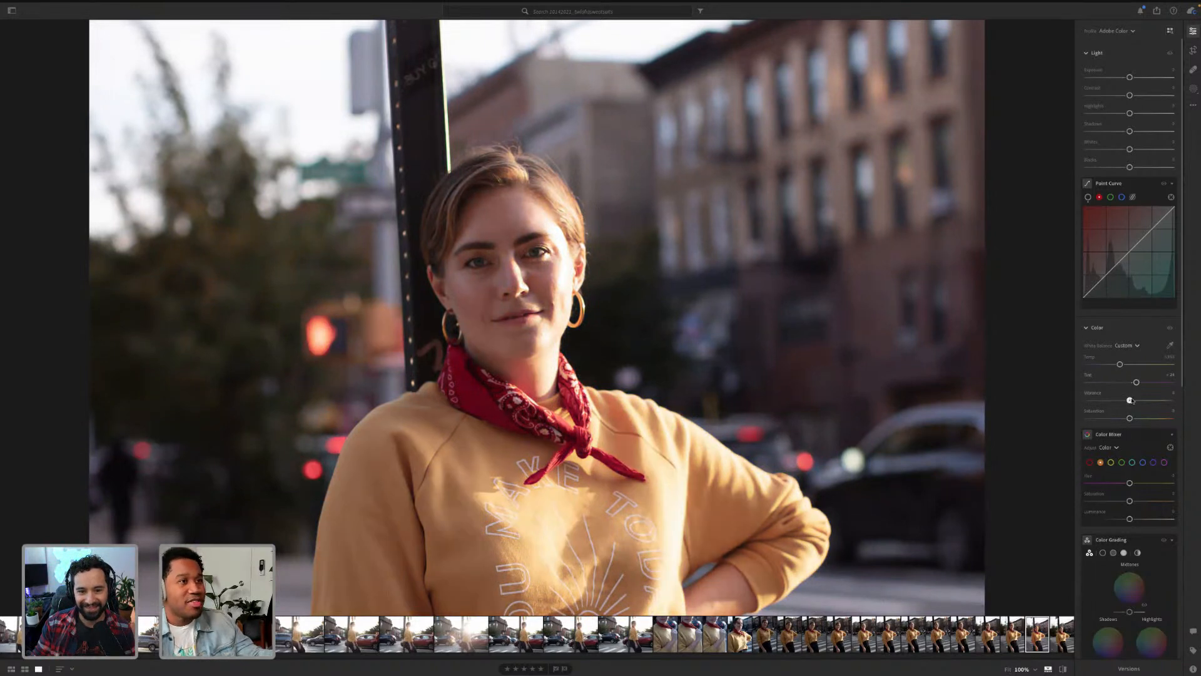
Step: Demonstrate a strong Vibrance boost on the close-up and the full portrait, and reset Vibrance
drag(1130, 400, 1157, 401)
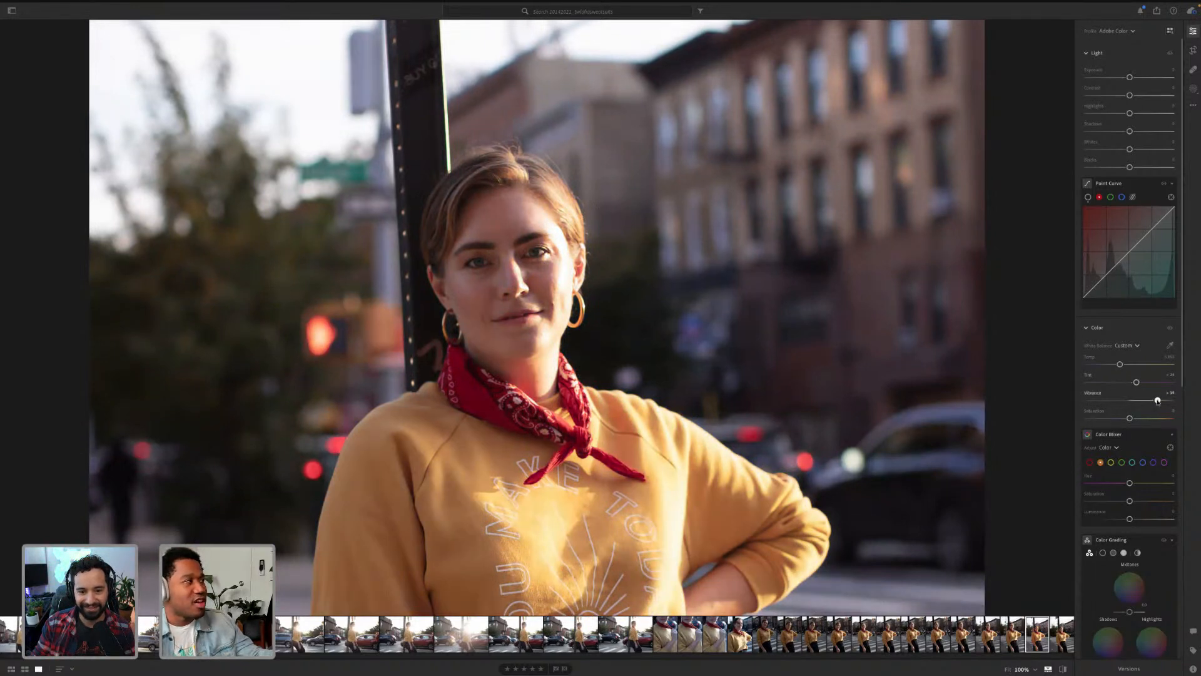
click(559, 382)
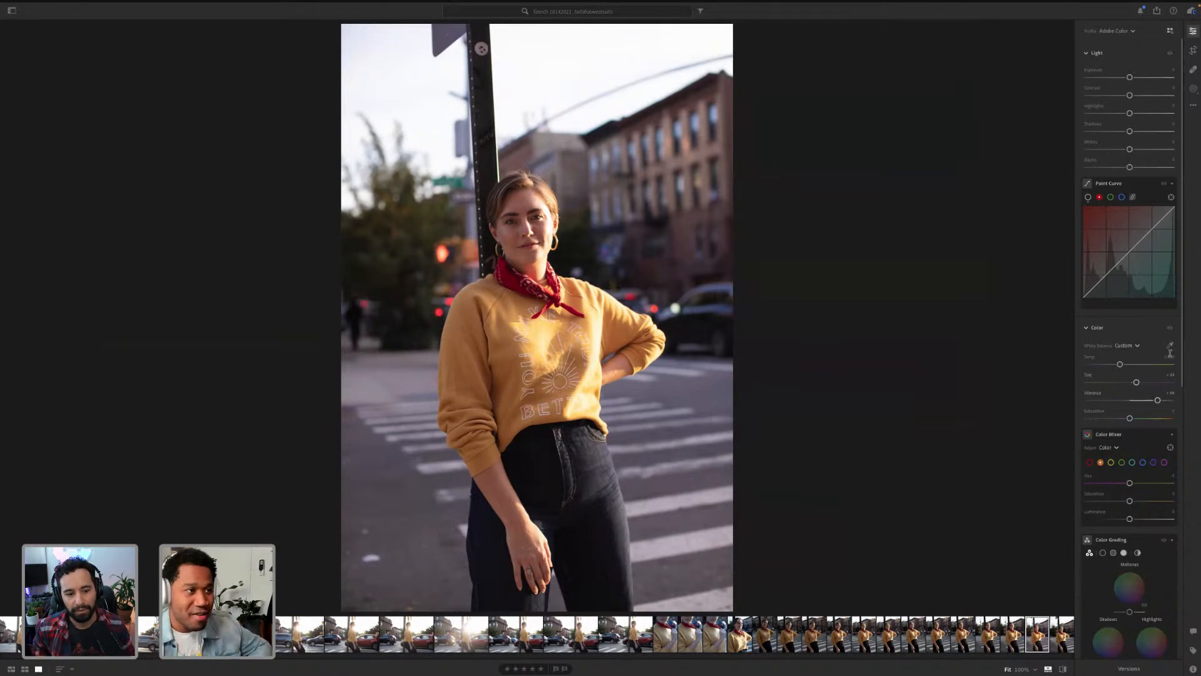
double_click(1158, 401)
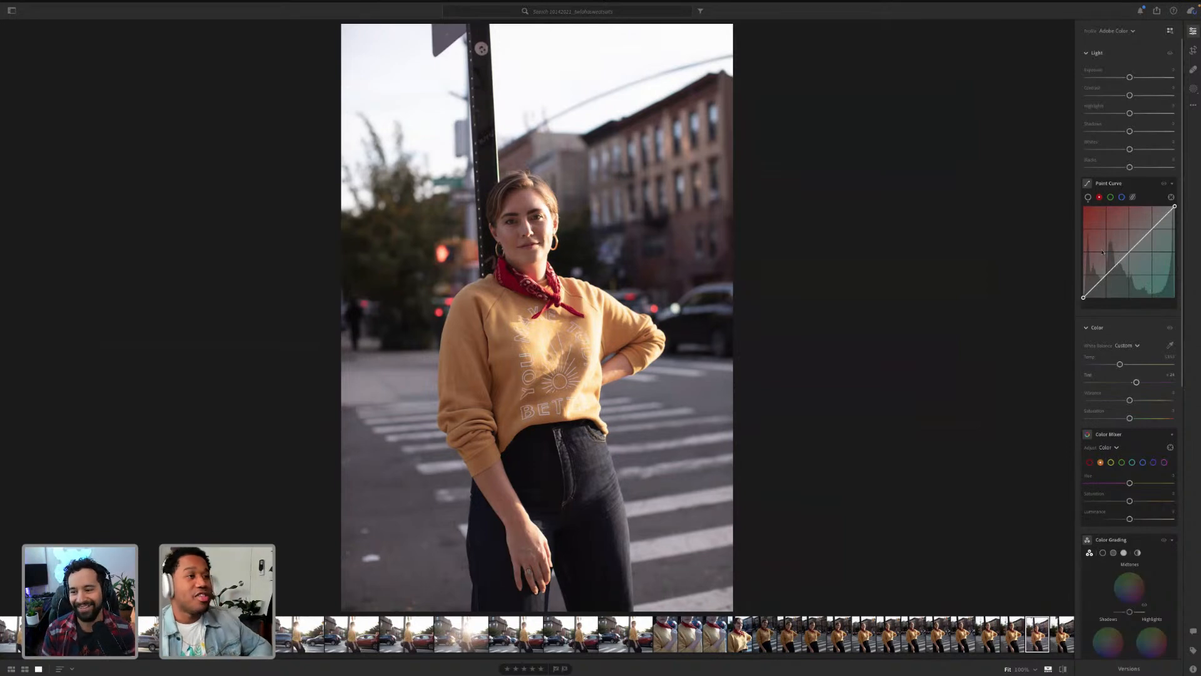
Step: Examine the portrait close up, and go through the Color Mixer's color channels from red to purple
click(533, 248)
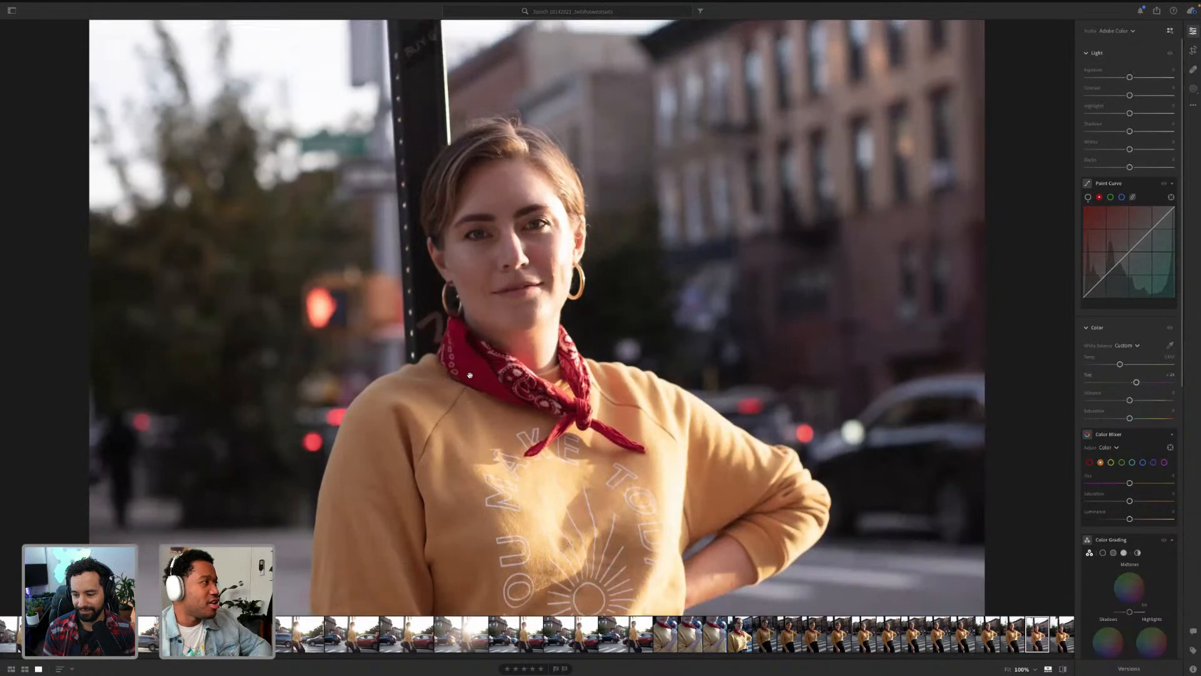
click(1090, 462)
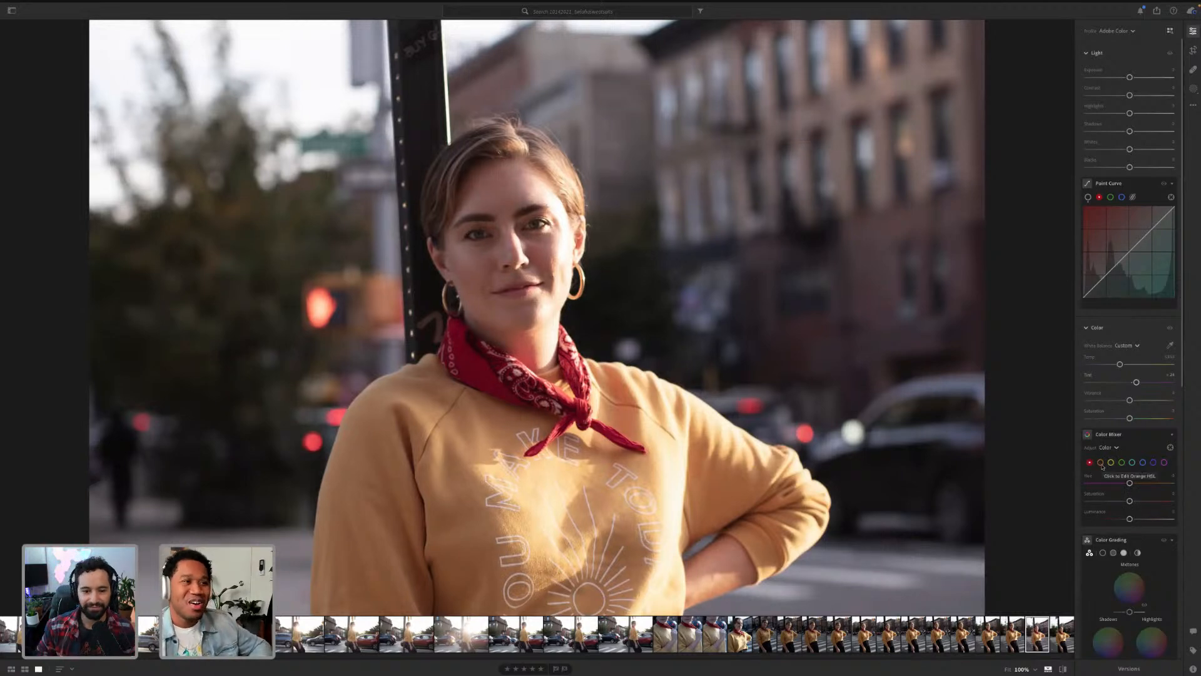
click(1101, 464)
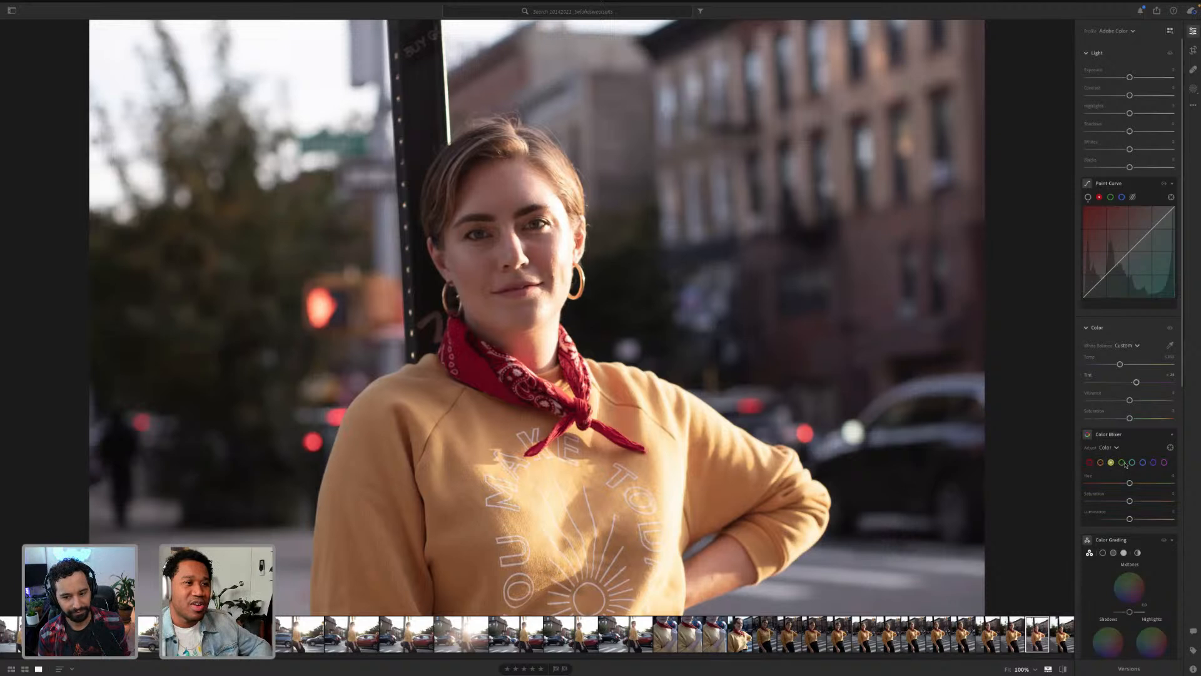
click(1123, 463)
click(1132, 463)
click(1143, 463)
click(1154, 463)
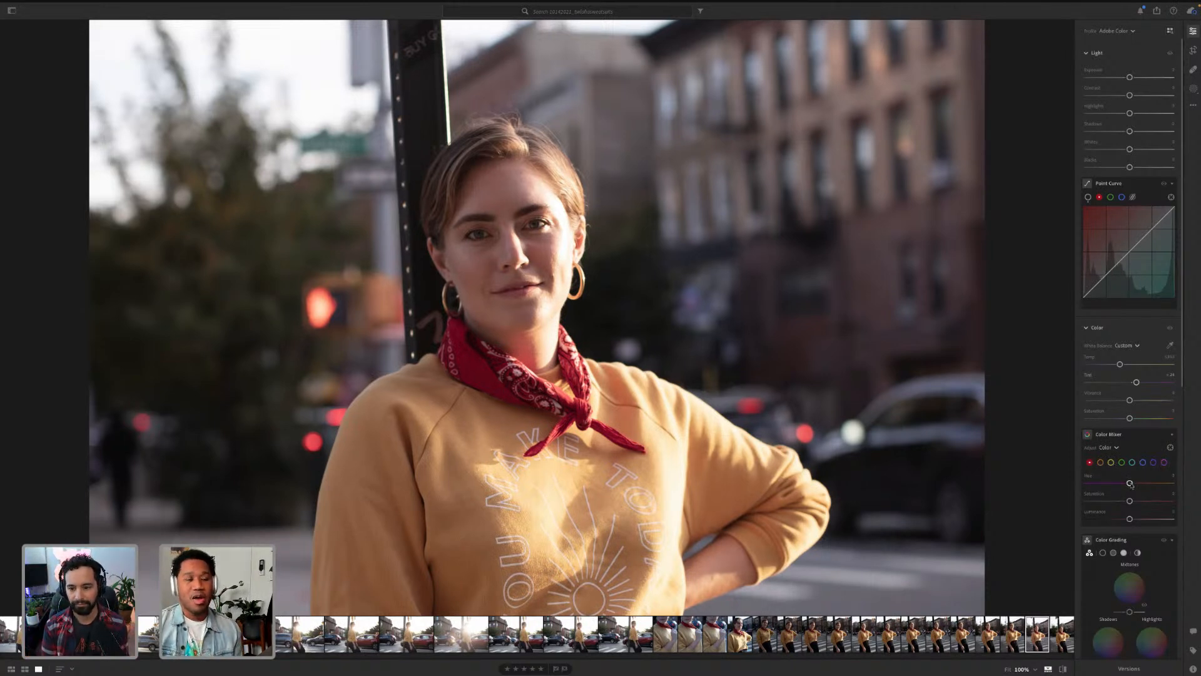
Step: Demonstrate the Color Mixer's red Hue toward magenta and orange, reset it, and shift it slightly toward orange
drag(1130, 484, 1103, 483)
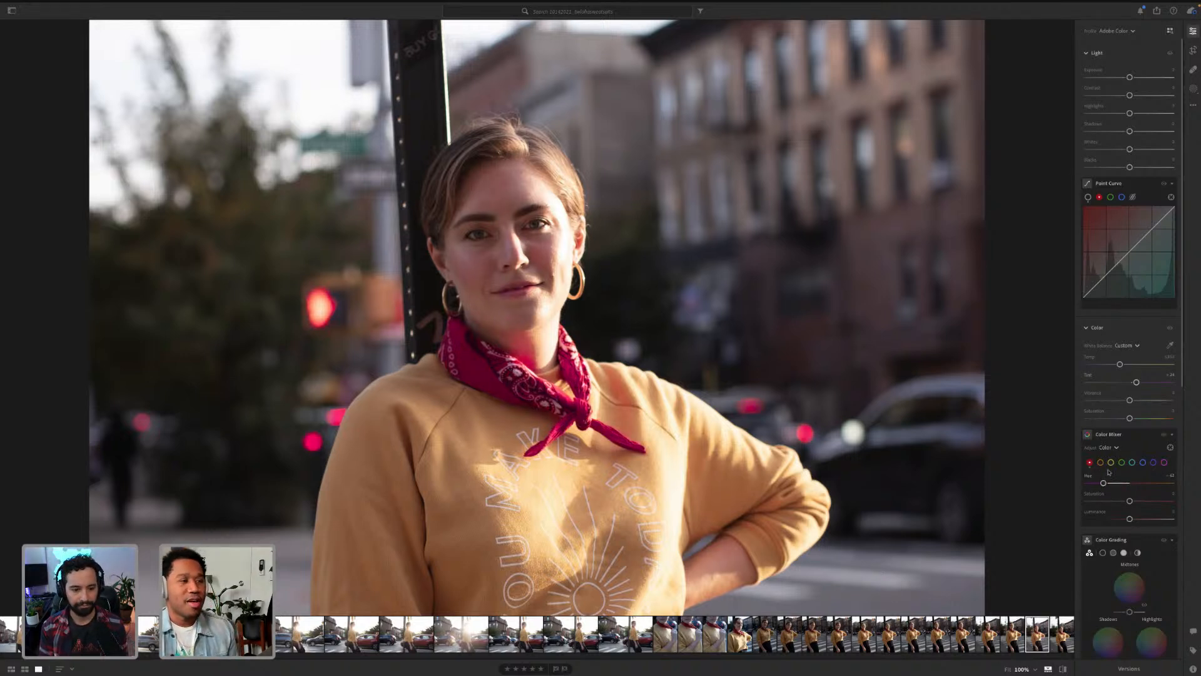
drag(1103, 483, 1097, 483)
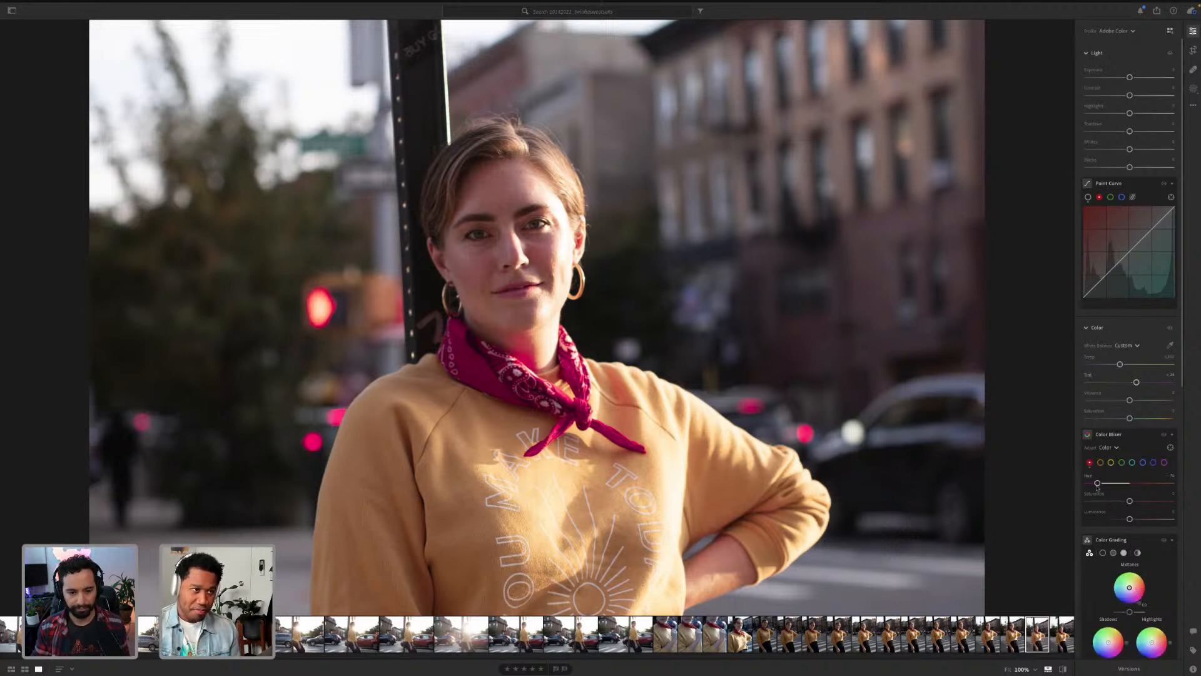
drag(1098, 483, 1143, 483)
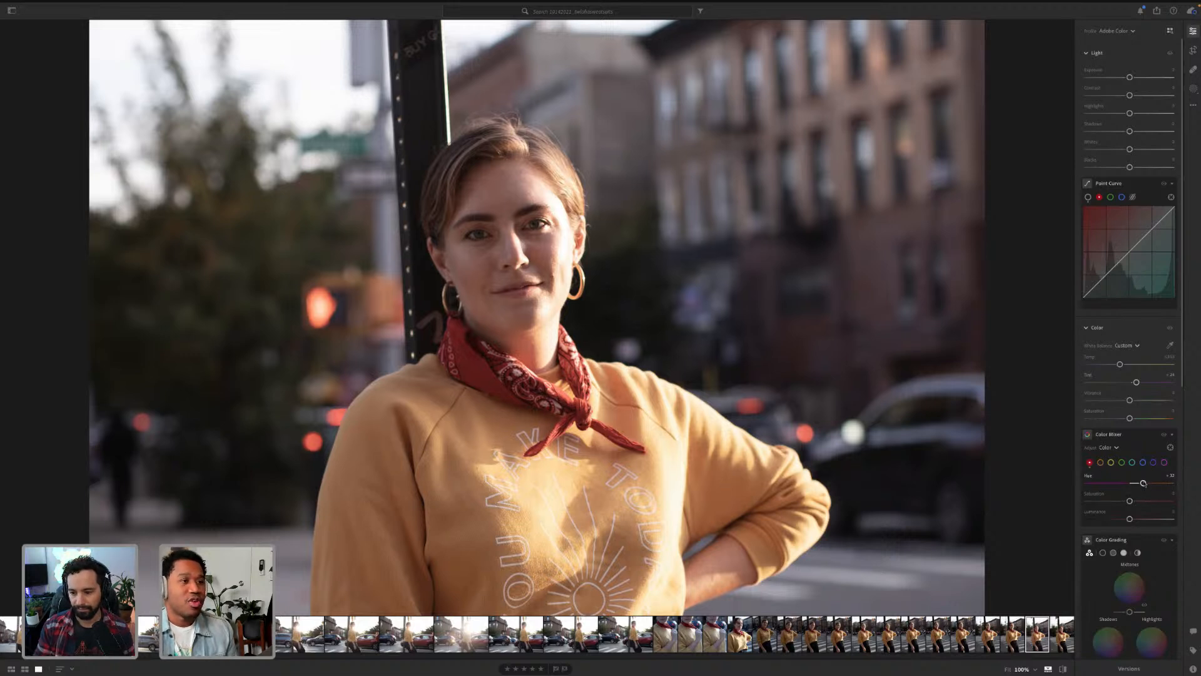
double_click(1144, 483)
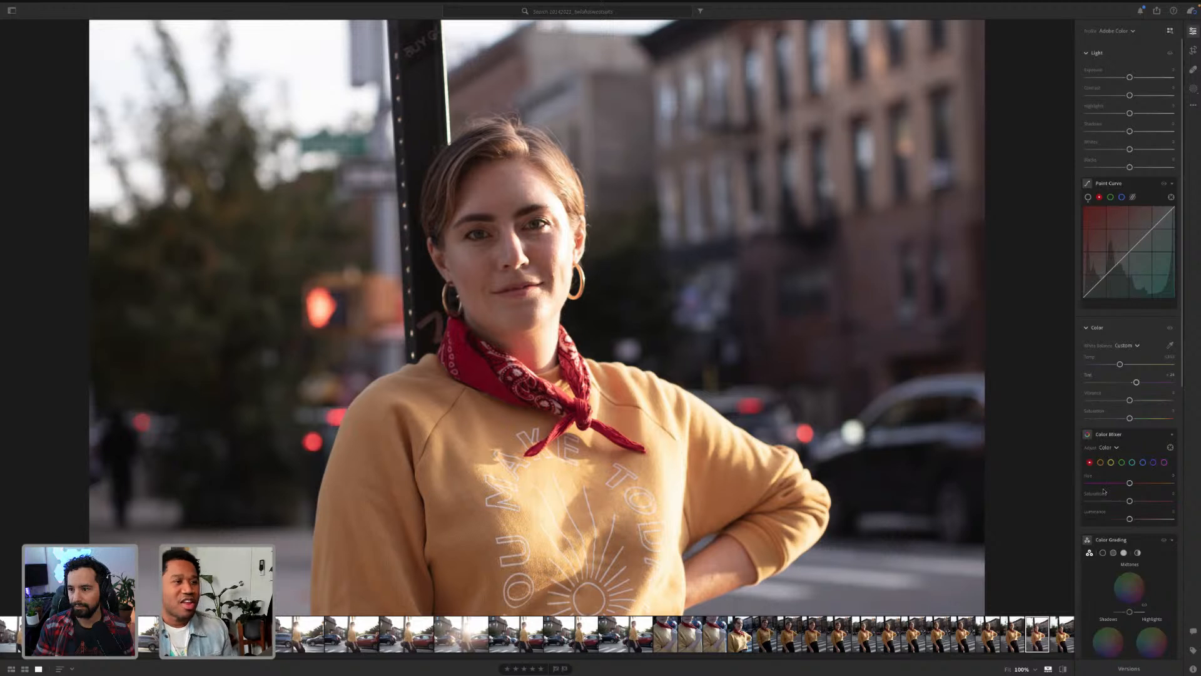
drag(1129, 483, 1133, 484)
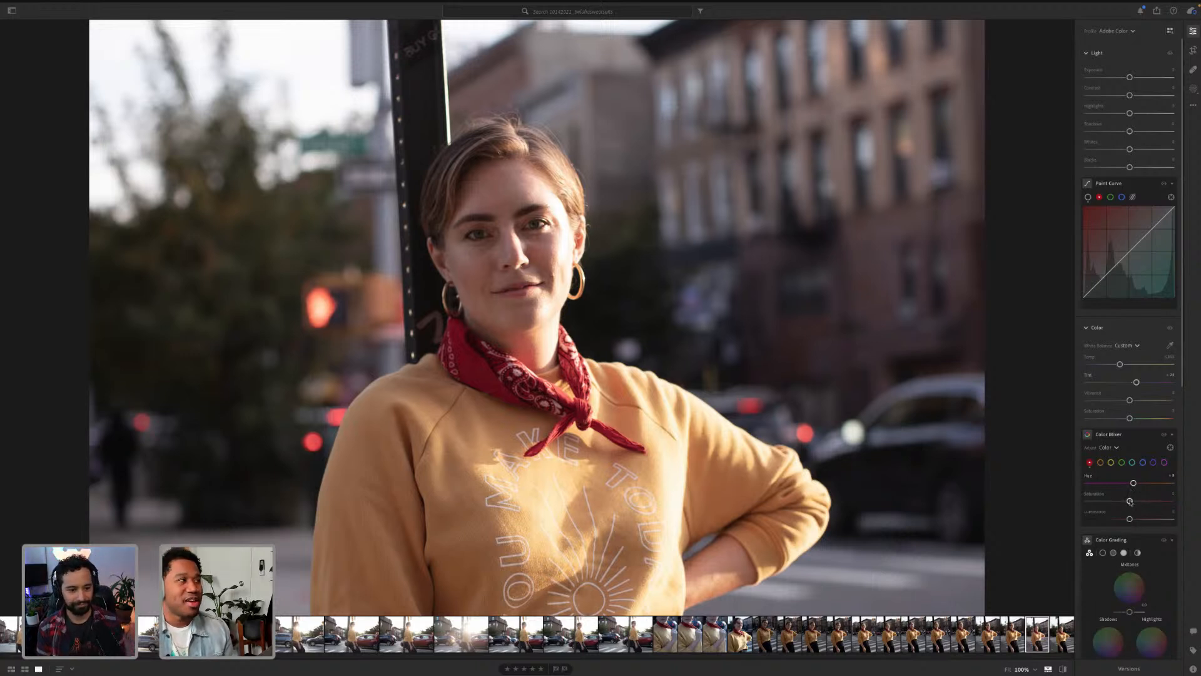
Step: Try red Saturation at -100 and reset it, and raise red Luminance to about +79 after testing a darker setting
drag(1130, 501, 1031, 496)
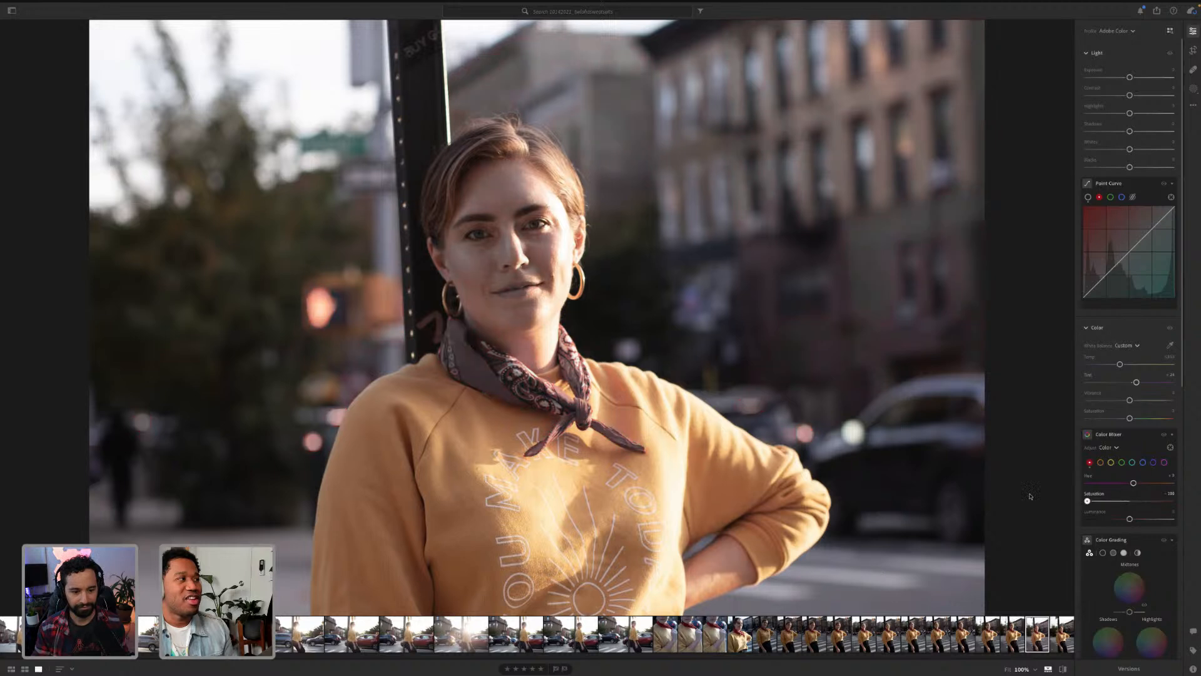
double_click(1087, 501)
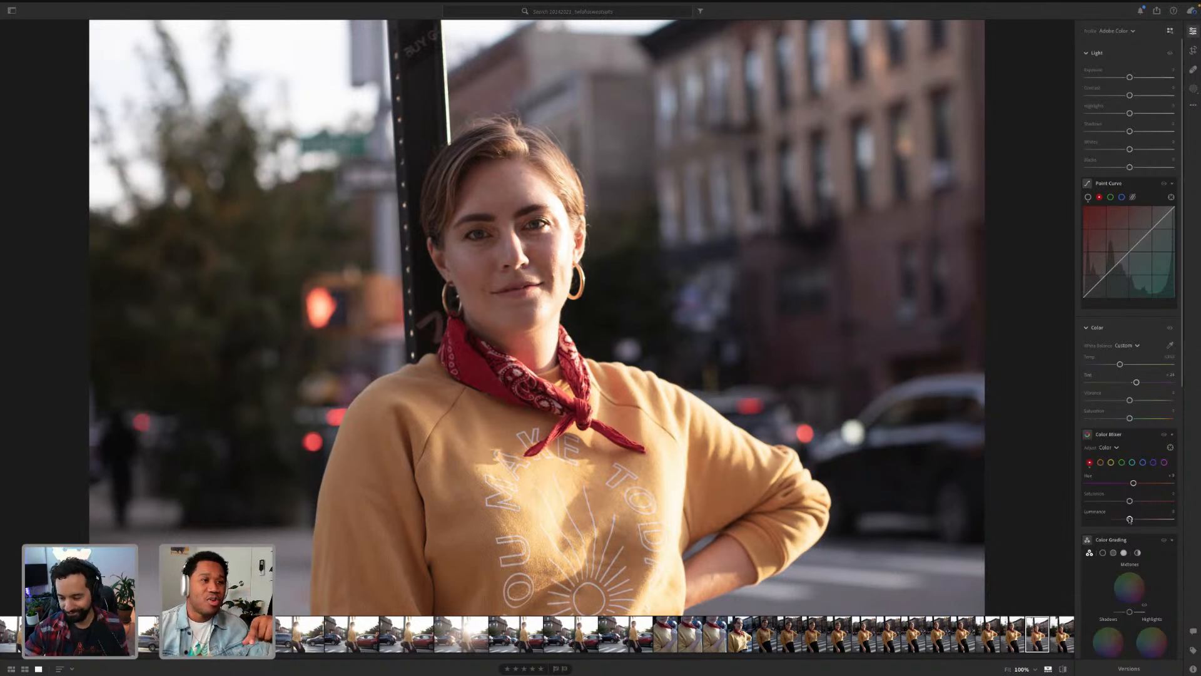
drag(1130, 519, 1101, 519)
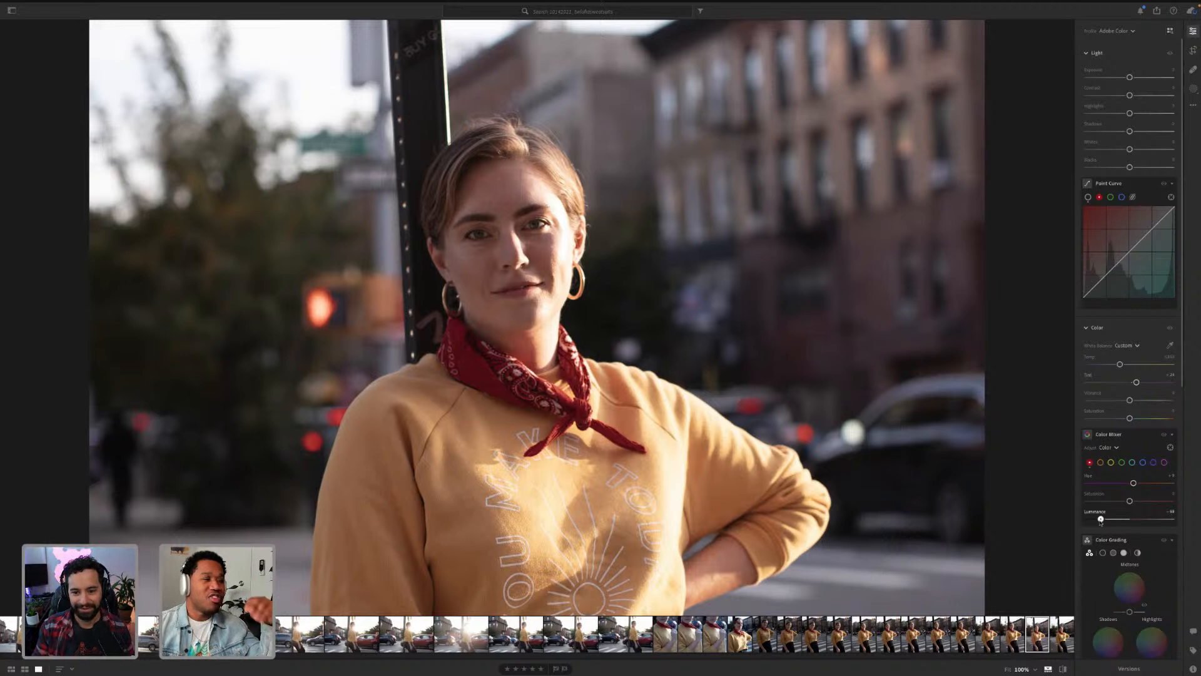
drag(1143, 522, 1163, 520)
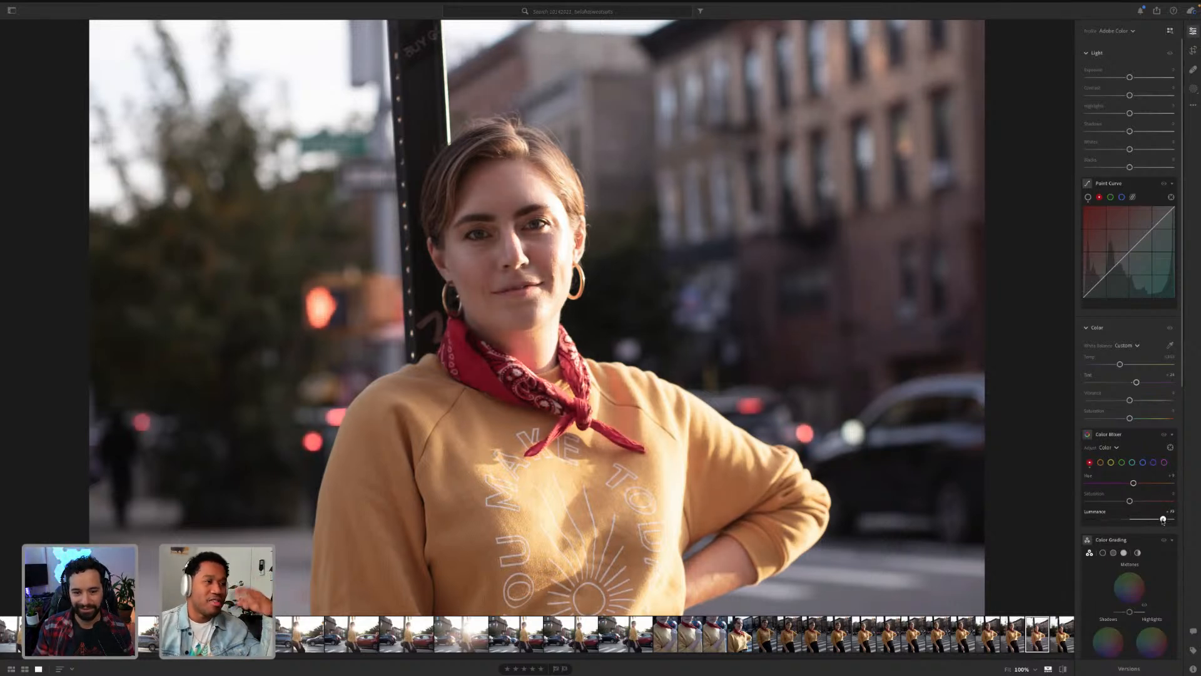
click(691, 434)
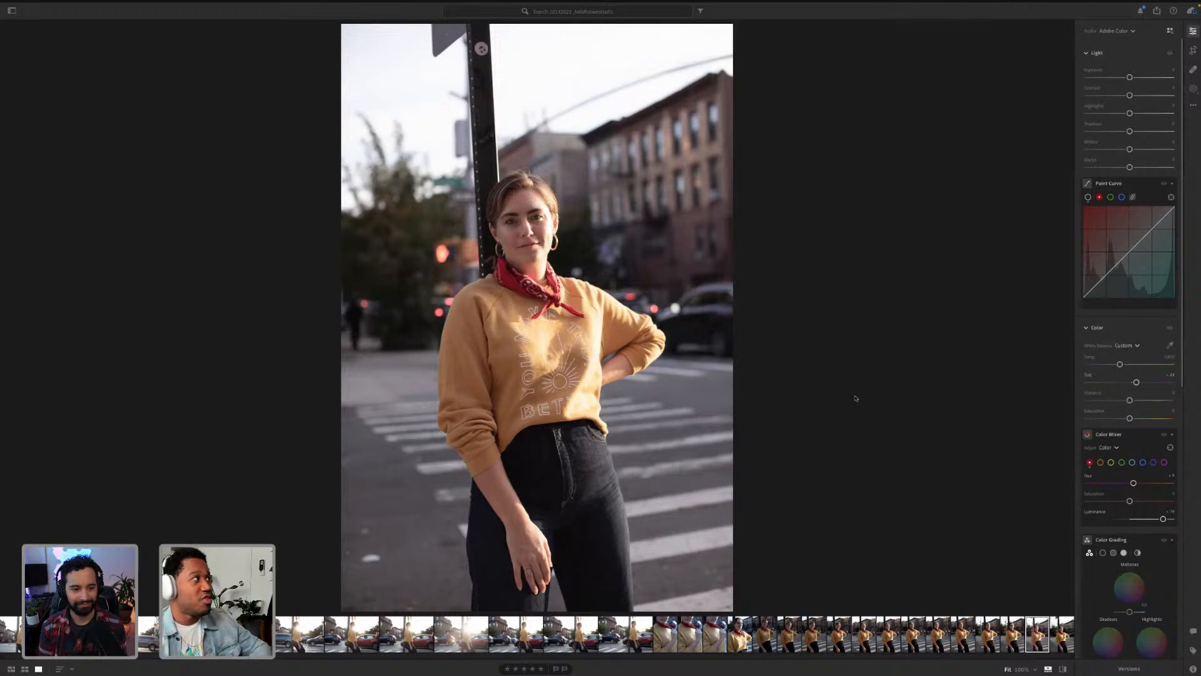
Step: Compare the edited portrait with the next photo, and examine the blurred street sign behind her at 200% zoom
key(Right)
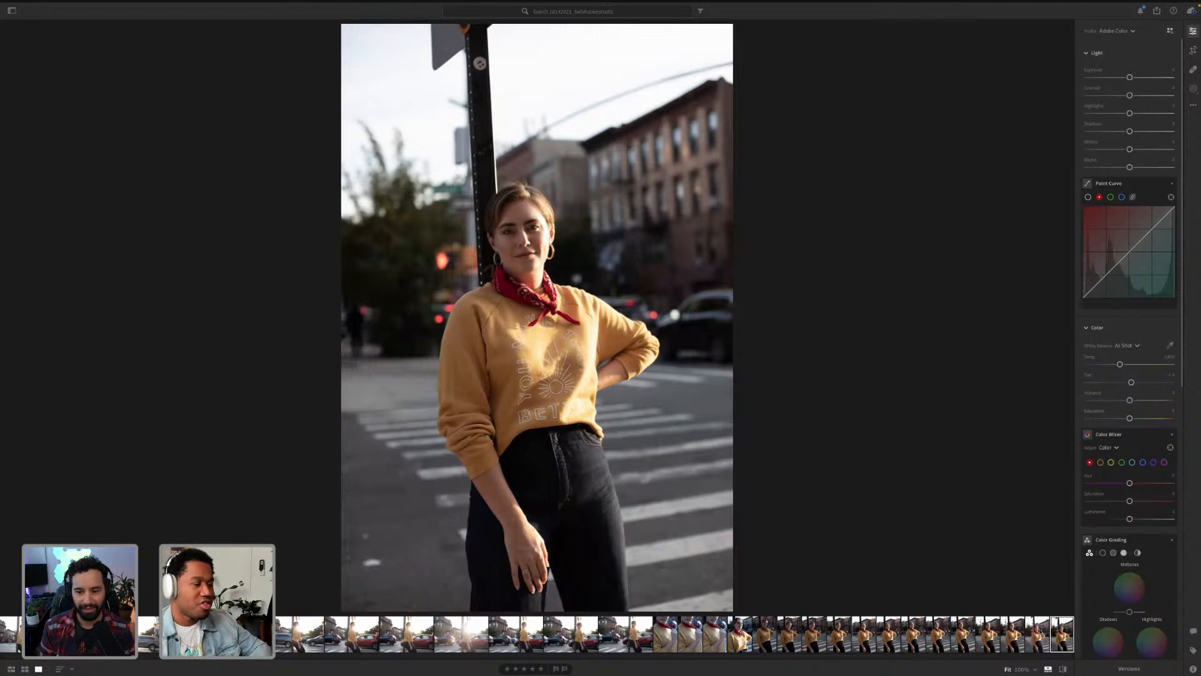
key(Left)
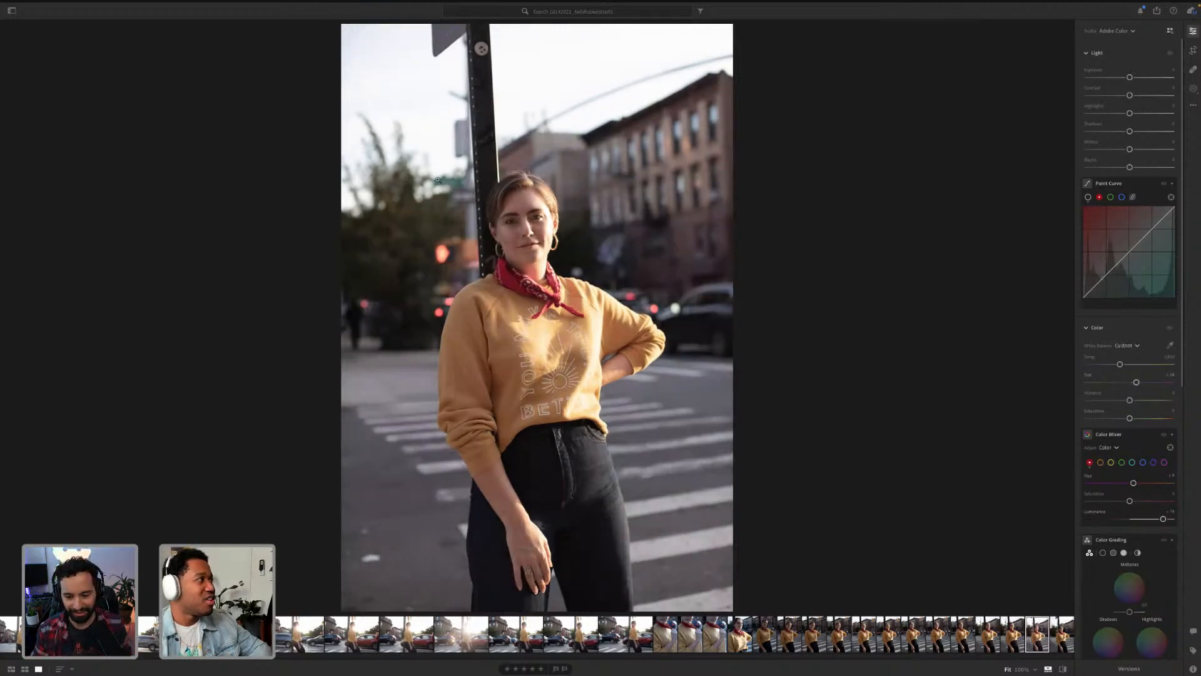
click(437, 181)
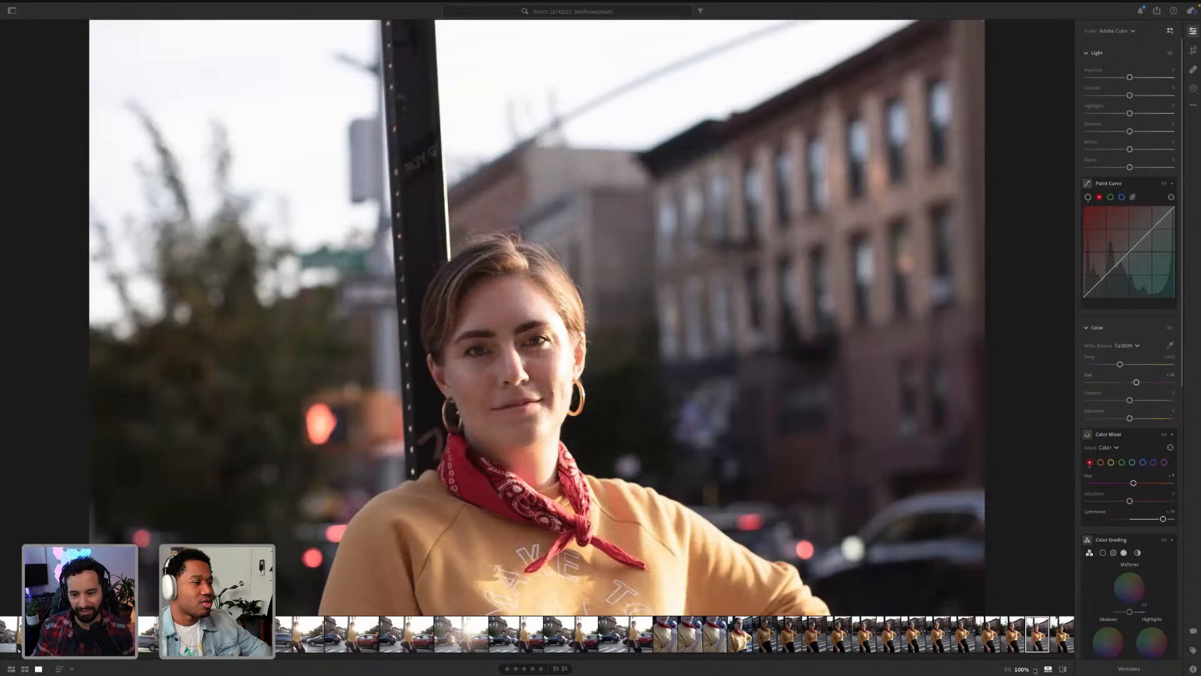
click(1034, 669)
click(1038, 598)
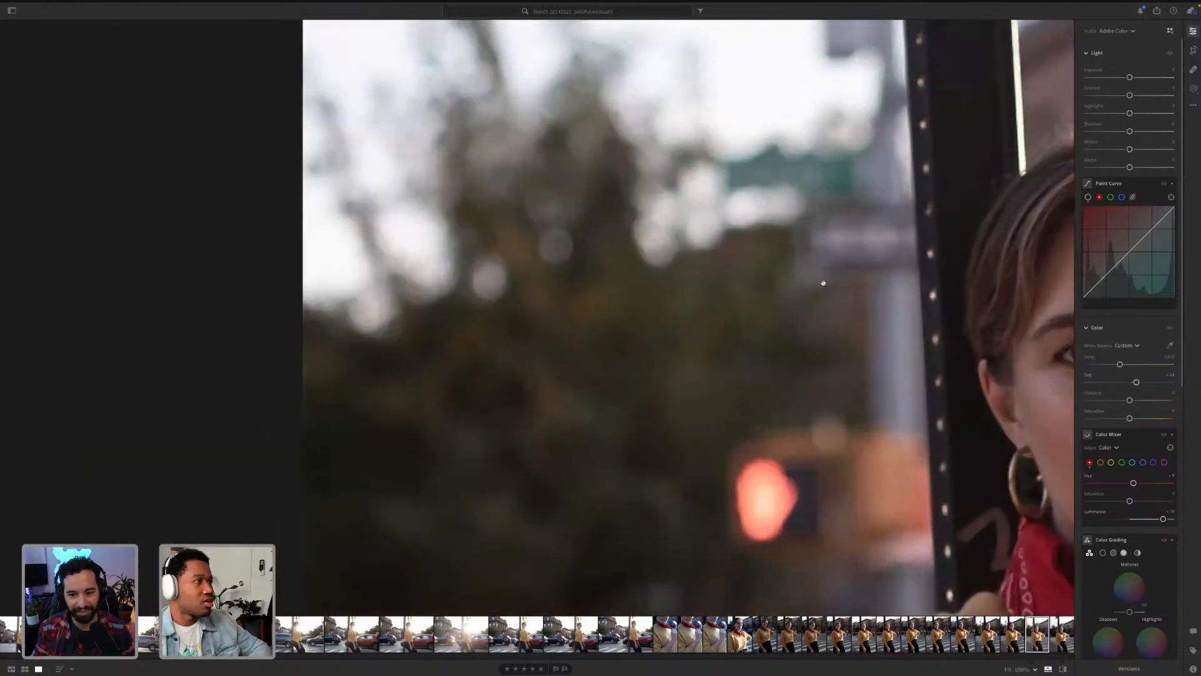
drag(560, 436, 526, 457)
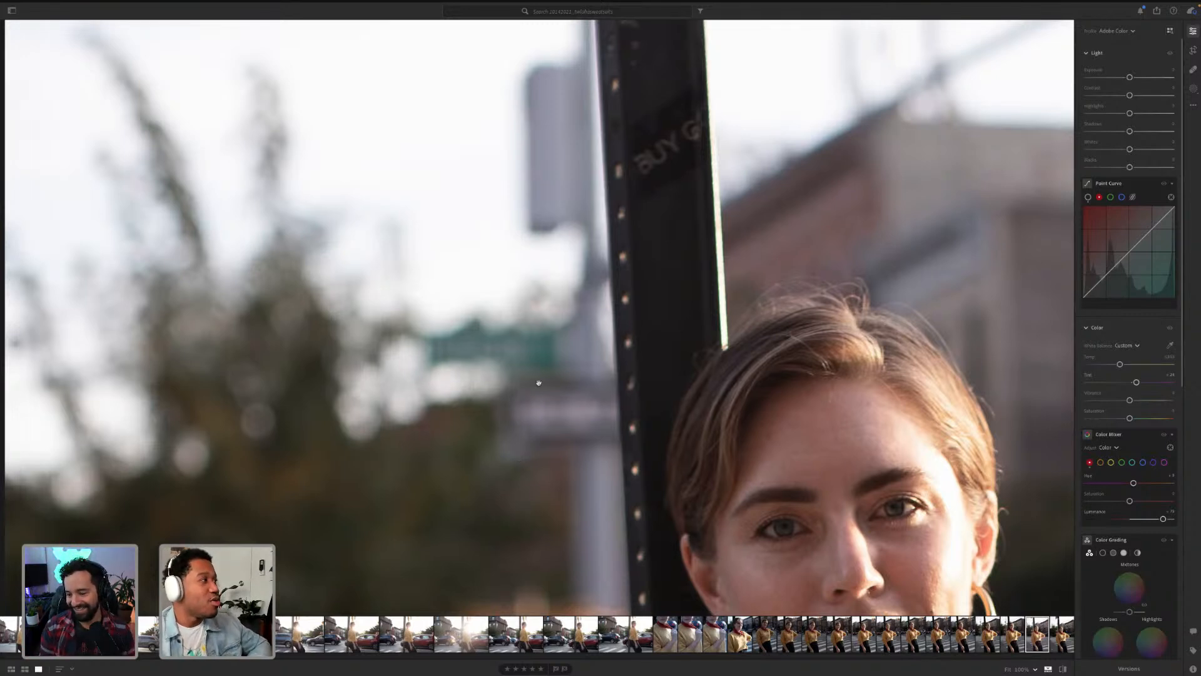
Step: Try green Saturation and Luminance at -100 in the Color Mixer while viewing the portrait close up, and reset both
drag(481, 346, 636, 264)
click(636, 263)
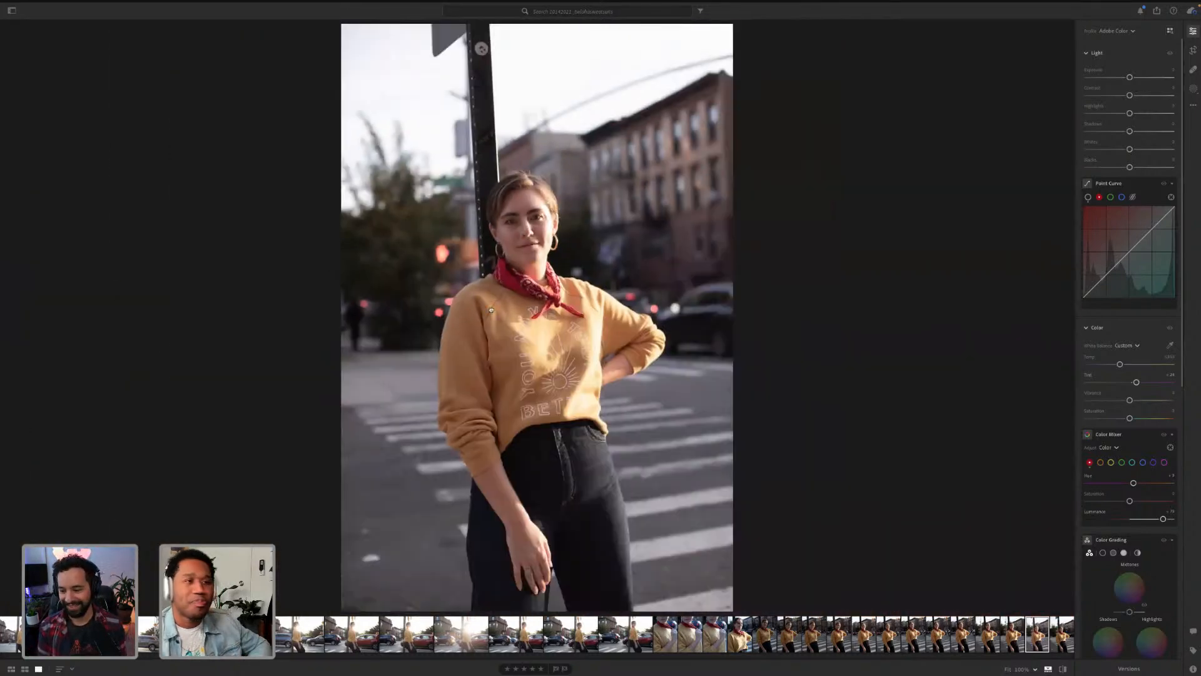
click(491, 310)
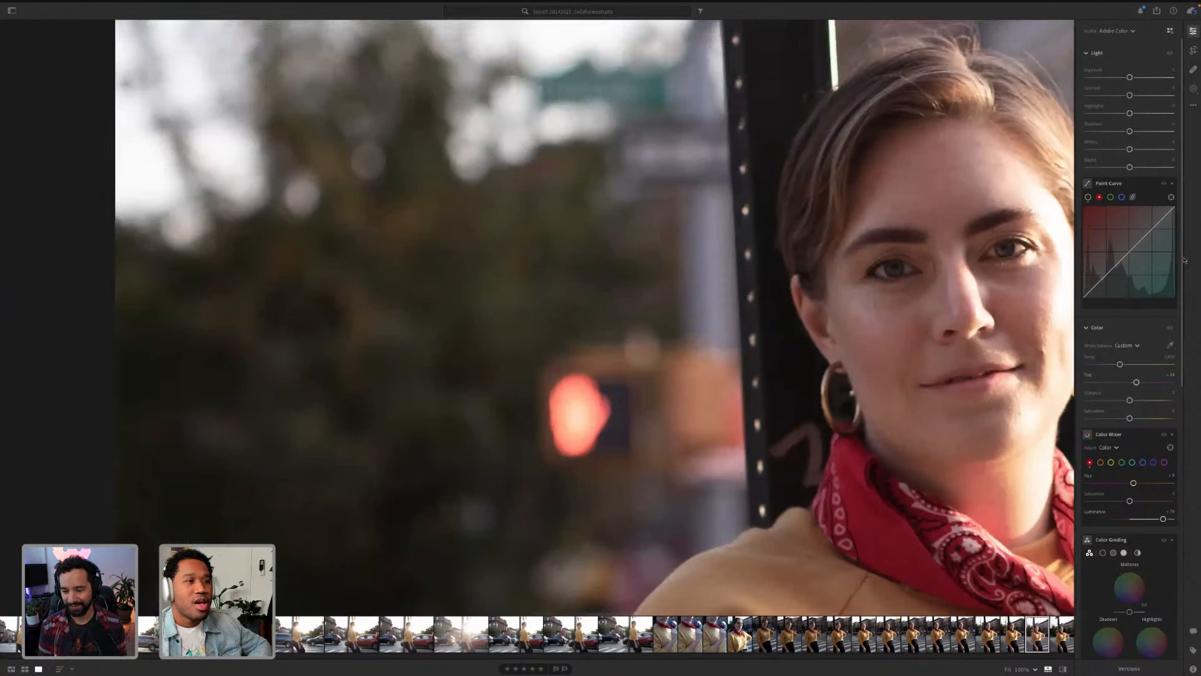
click(1122, 462)
drag(1129, 500, 1049, 478)
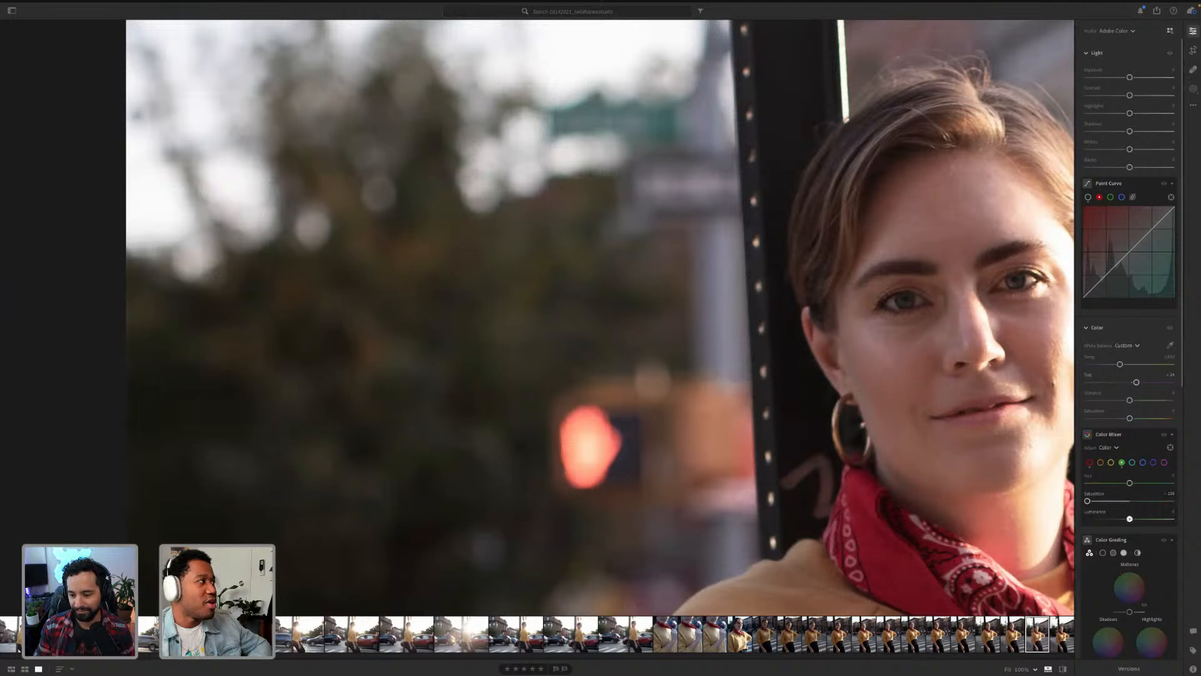
drag(1129, 519, 1070, 517)
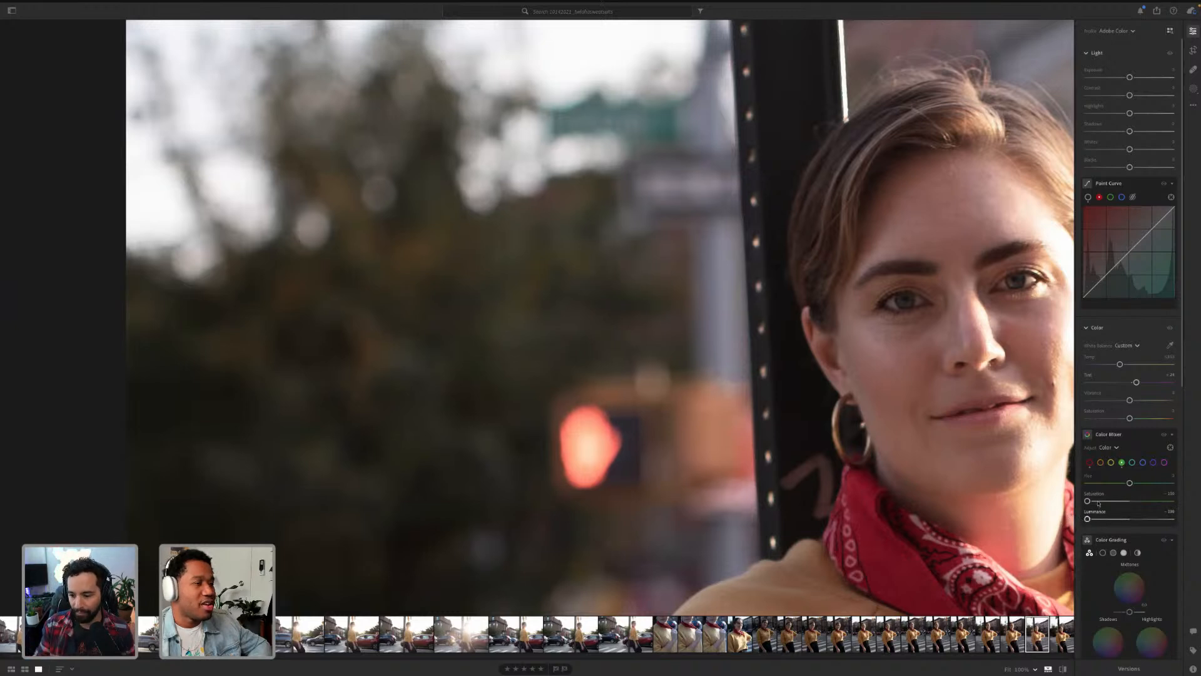
double_click(1087, 518)
click(680, 435)
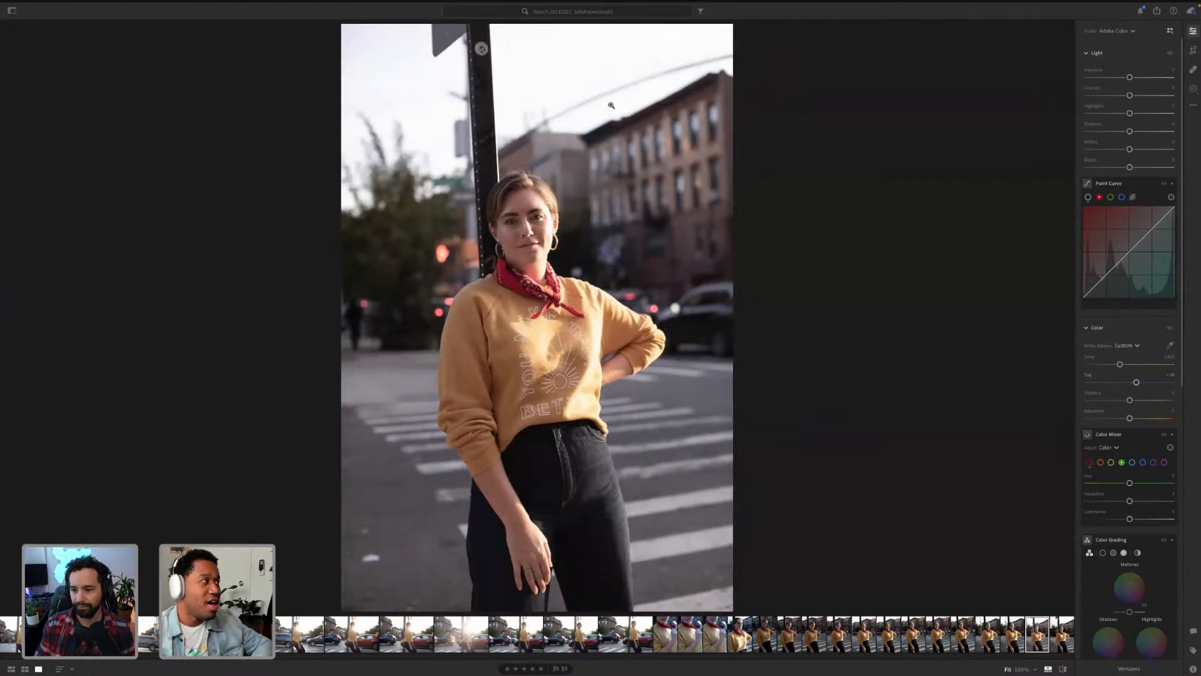
Step: Raise the Color Mixer's yellow Saturation to about +48 and lower yellow Luminance to about -25 for the sweatshirt
click(1109, 463)
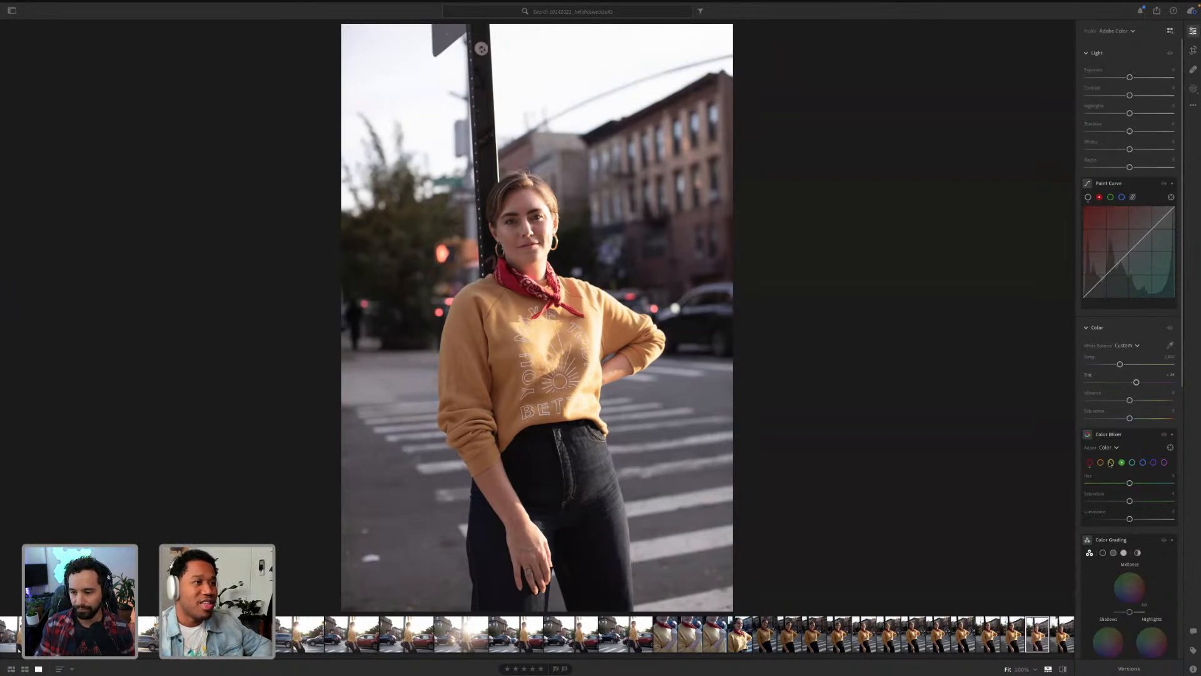
click(522, 348)
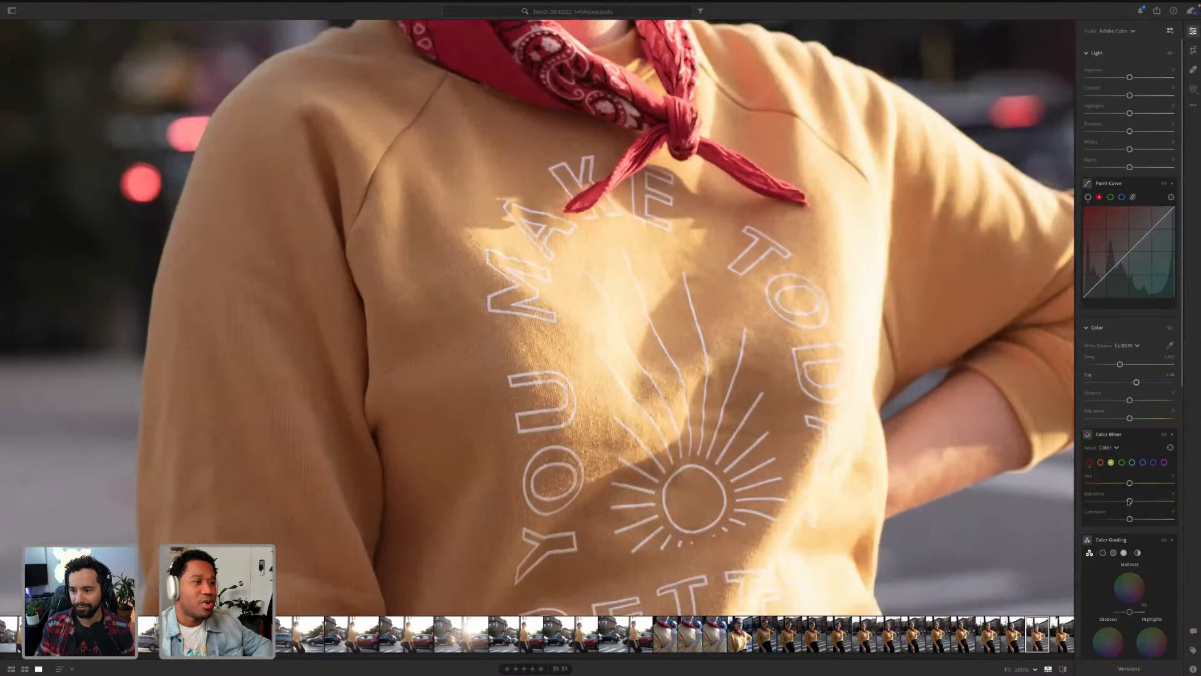
mouse_move(1130, 500)
mouse_down()
mouse_move(1150, 501)
mouse_move(1120, 519)
mouse_up()
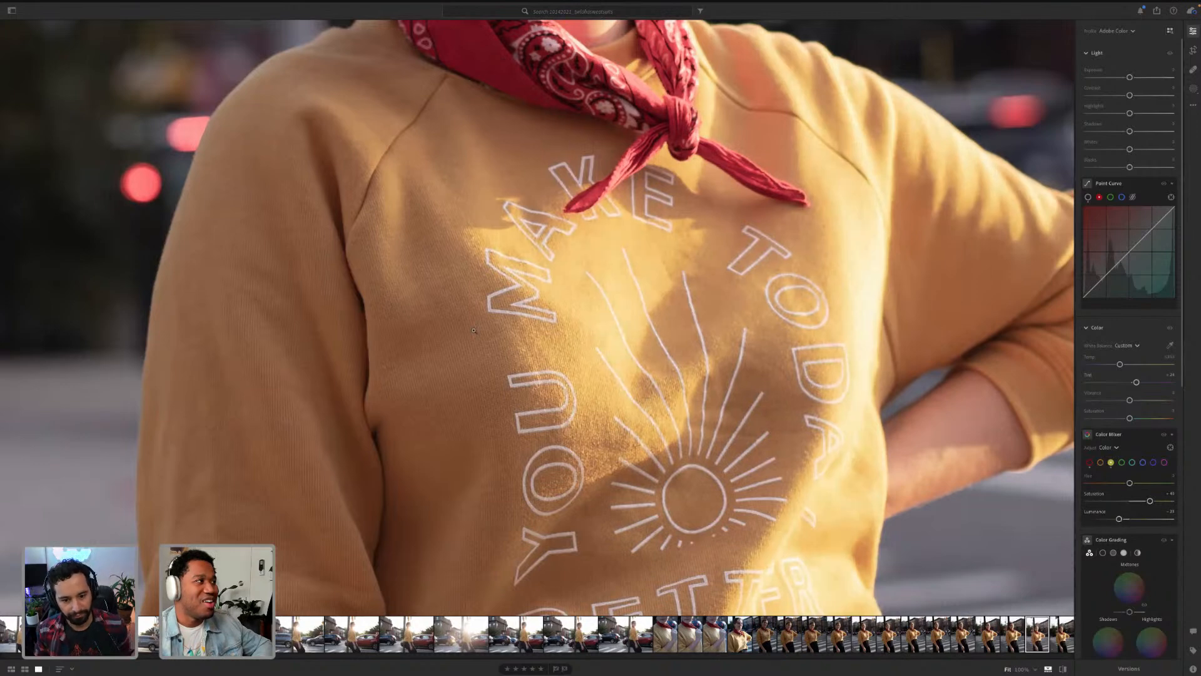
click(647, 402)
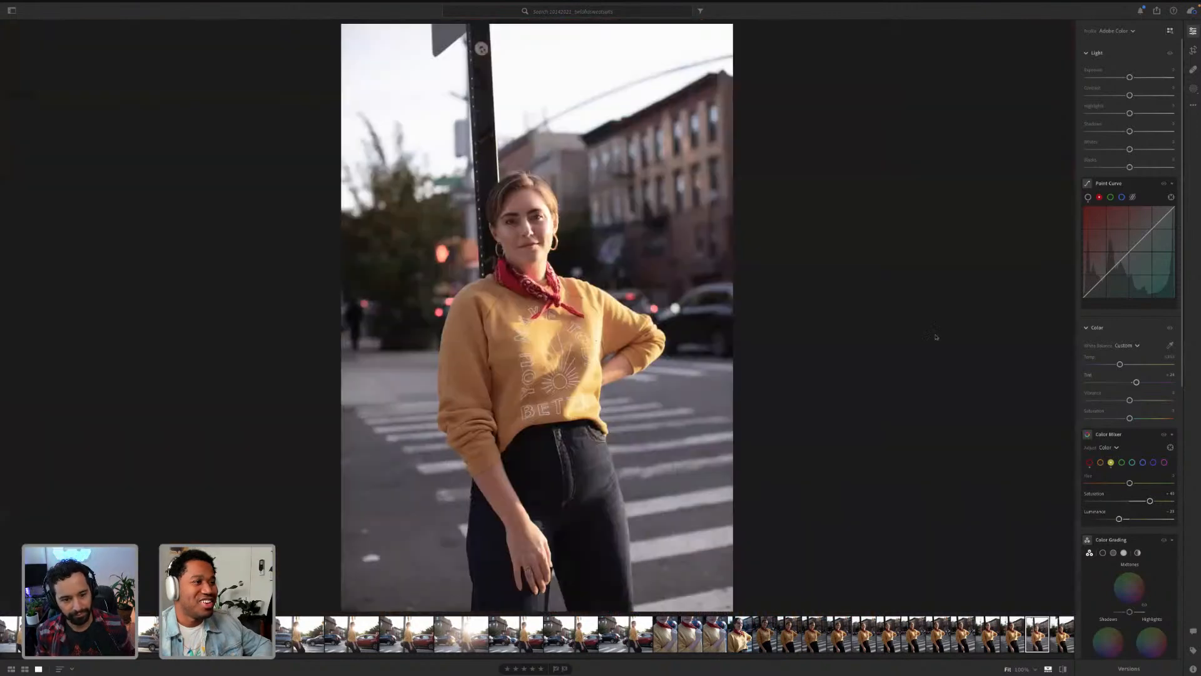
Step: Compare the portrait with and without the Color Mixer adjustments, in full view and close up on the sweatshirt
click(1164, 434)
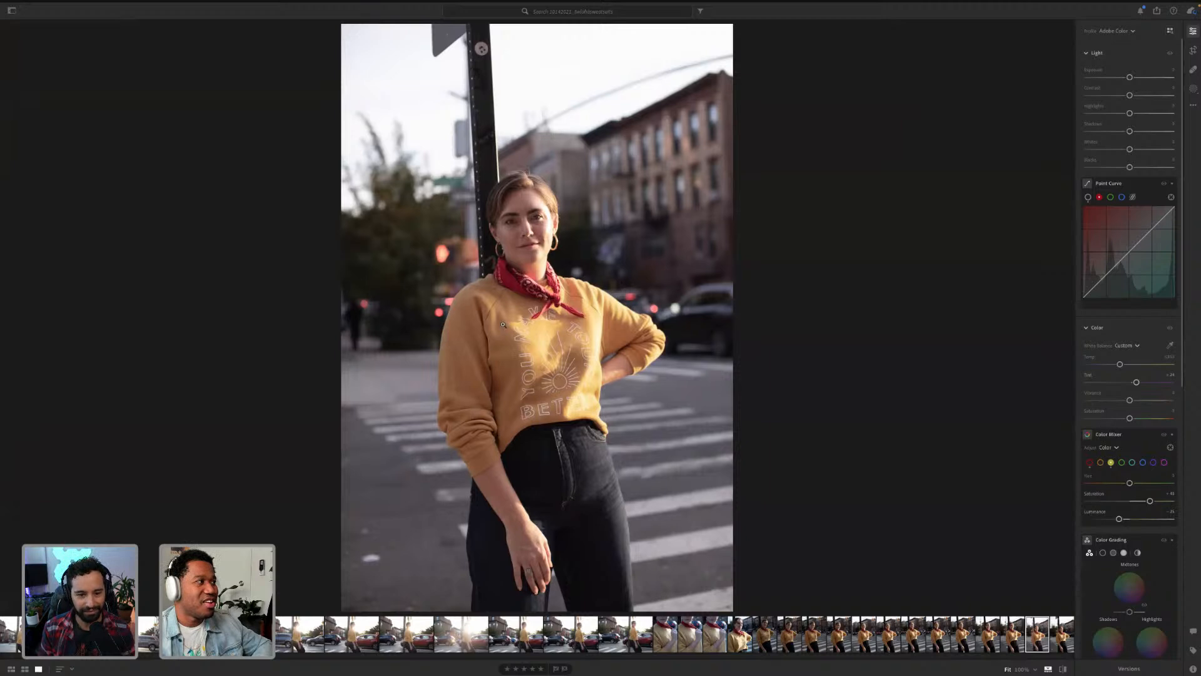
key(z)
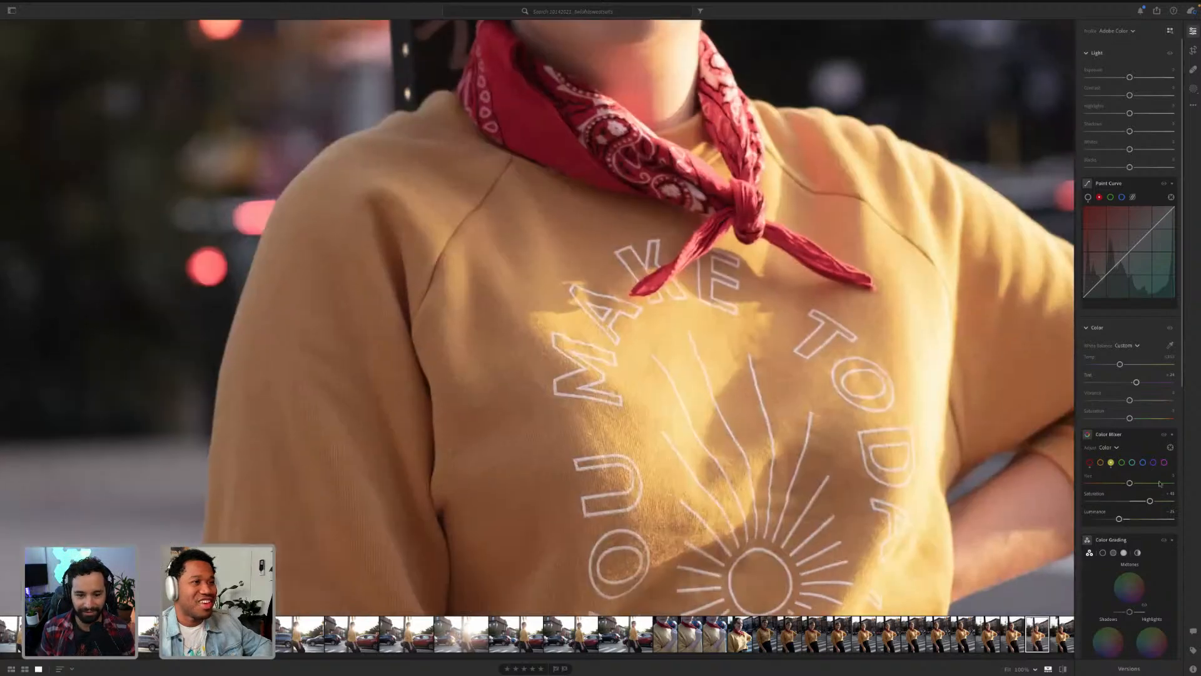
click(1164, 436)
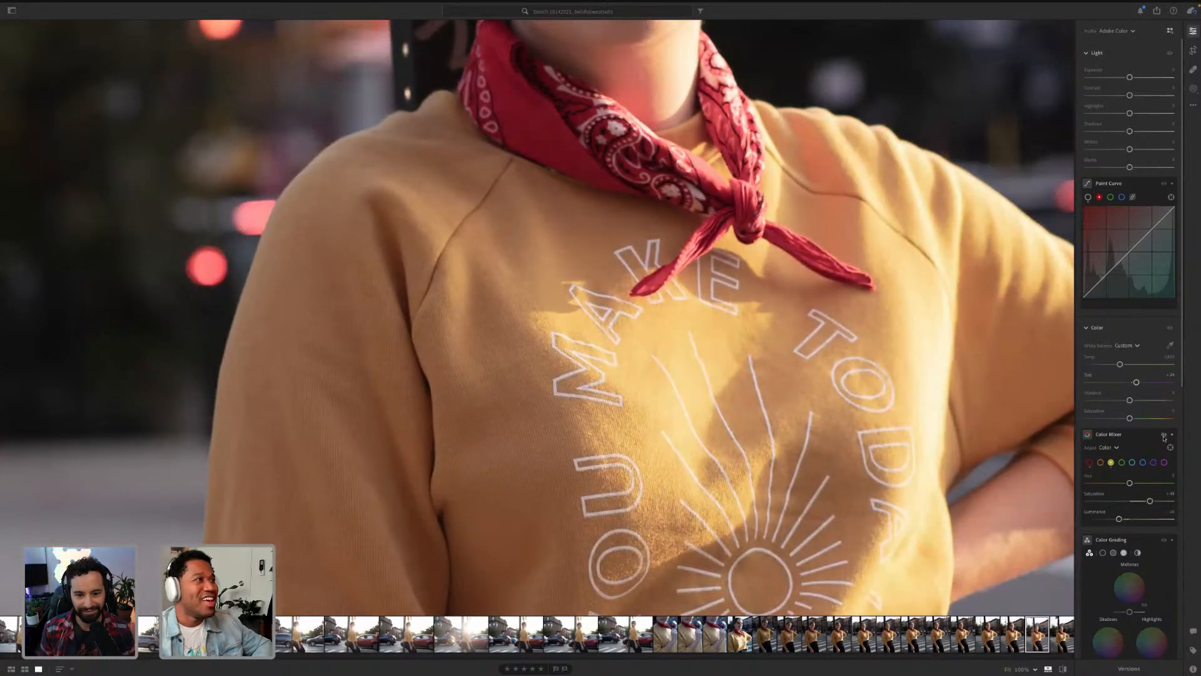
click(791, 331)
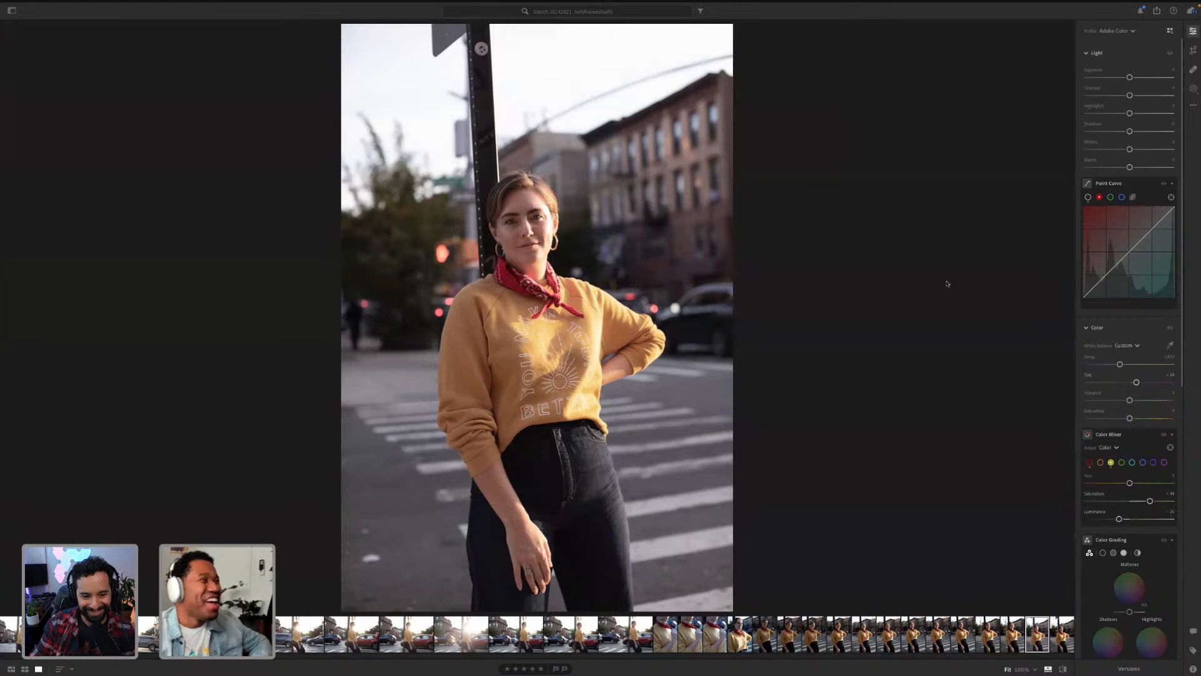
Step: View the presets briefly, and look over the Color Grading, Effects, Detail and Geometry settings
scroll(1129, 497, down, 3)
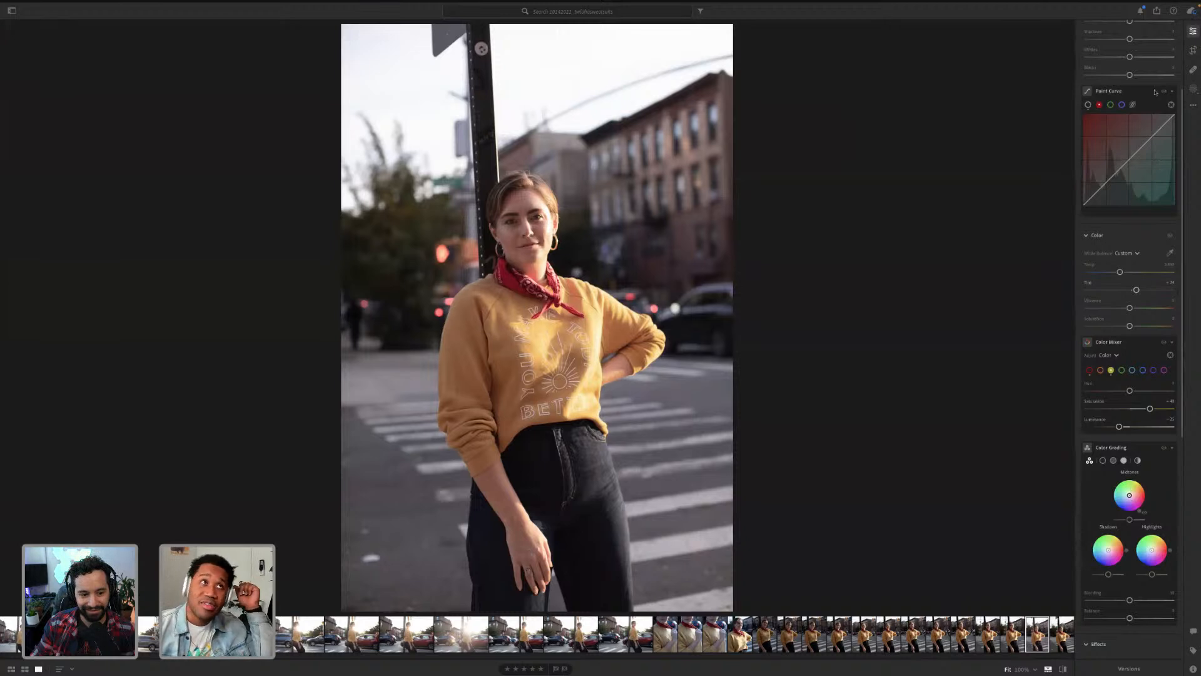
scroll(1134, 66, up, 4)
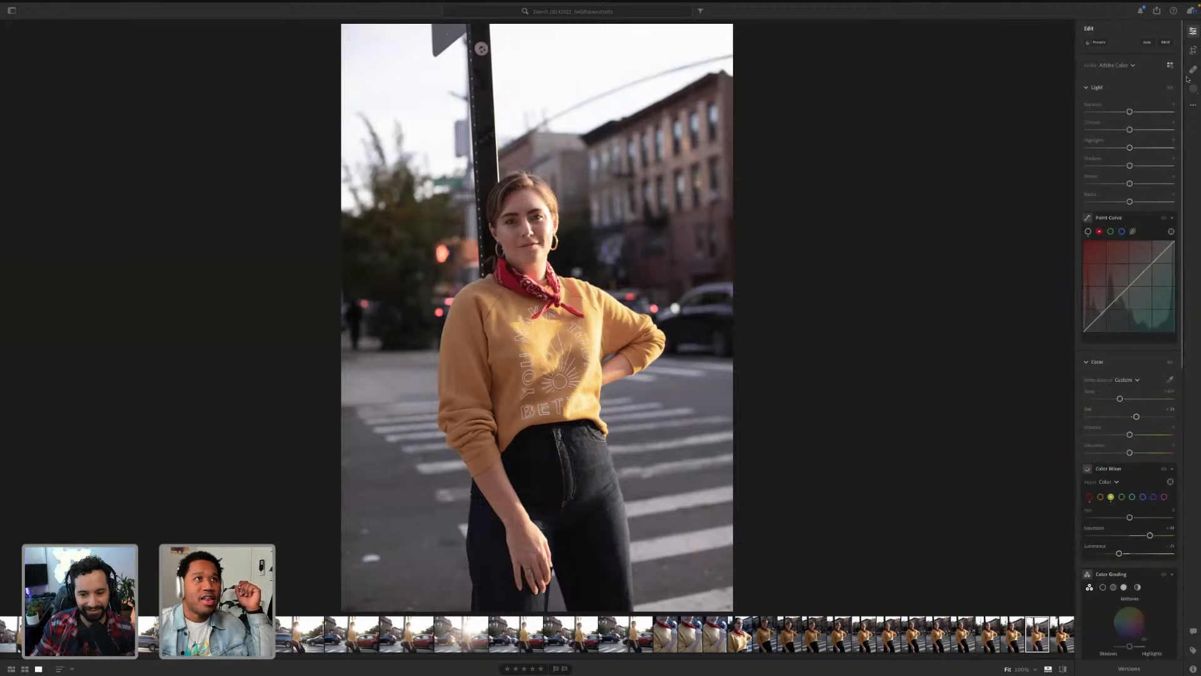
click(1099, 42)
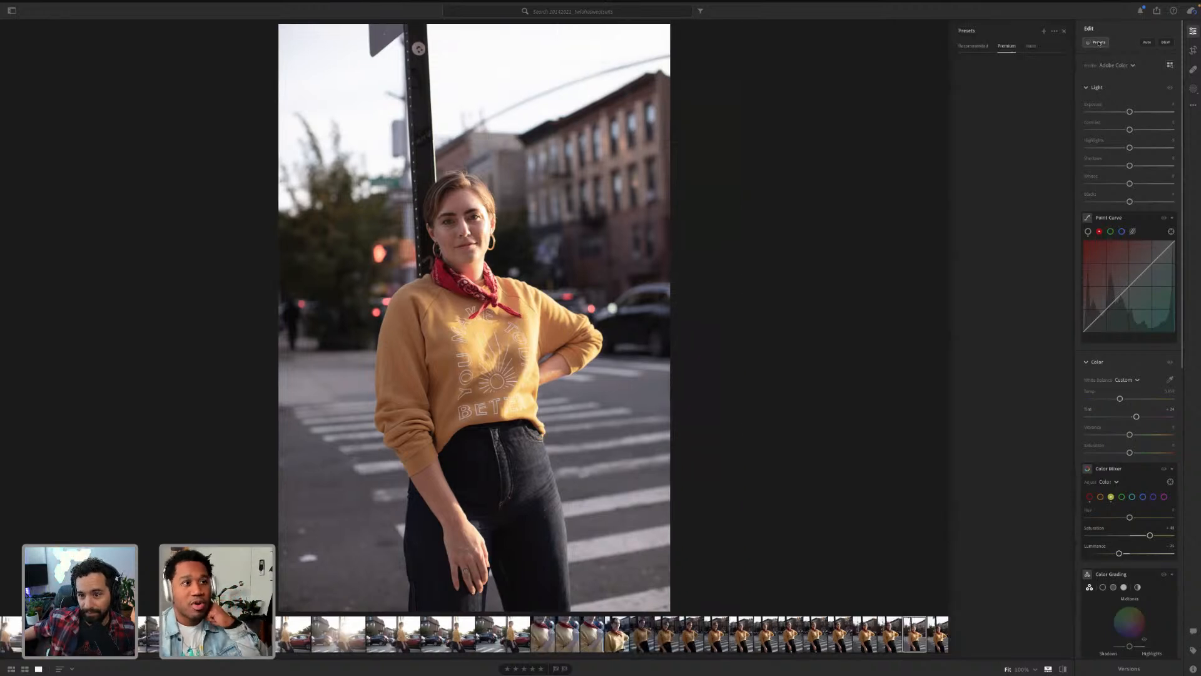
click(1099, 43)
scroll(1117, 376, down, 8)
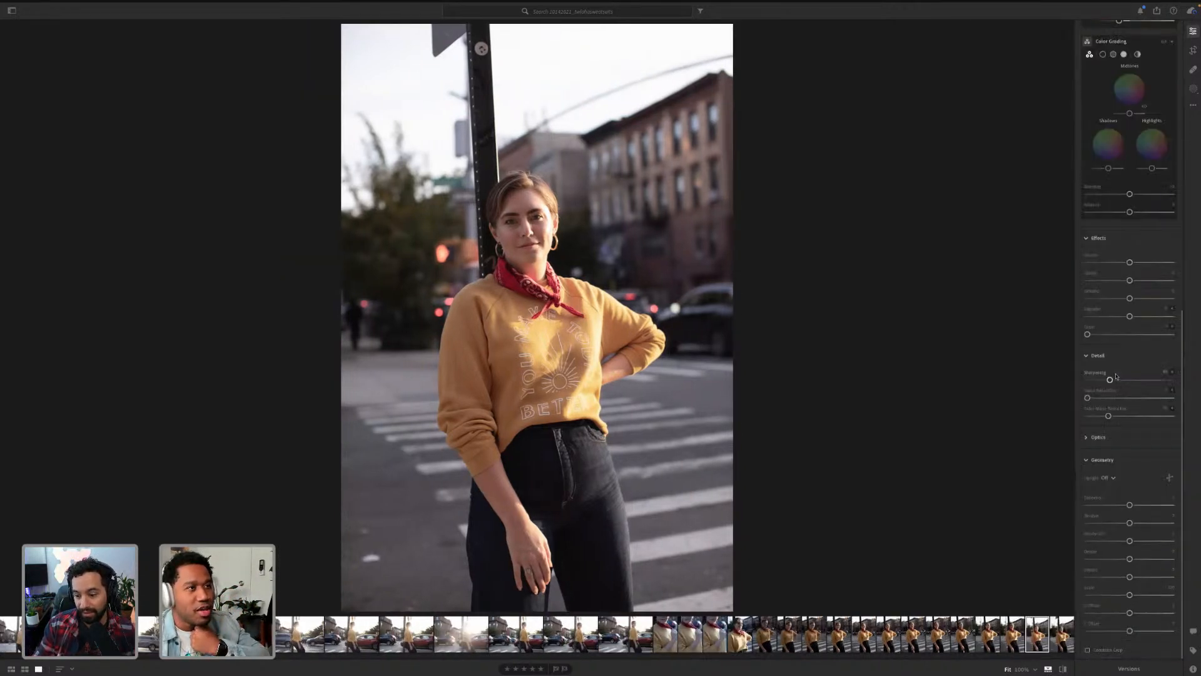
scroll(1117, 376, up, 10)
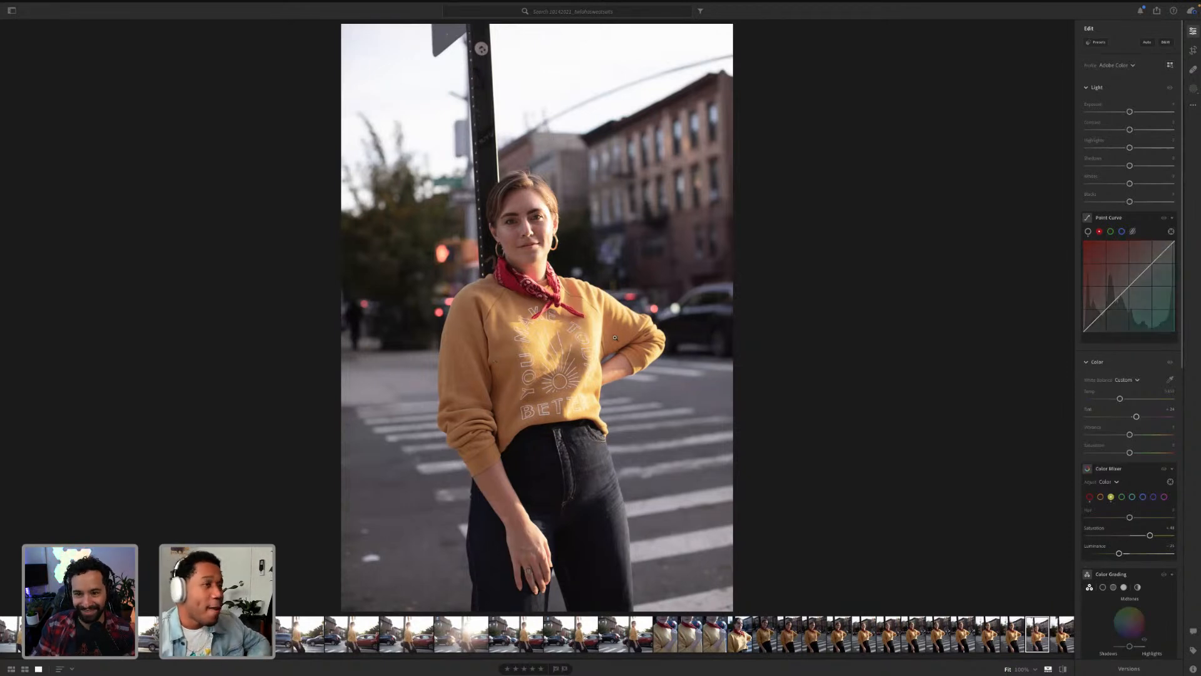
Step: Try a purplish tint on the Color Grading midtones, and bring them back close to neutral
scroll(1138, 509, down, 3)
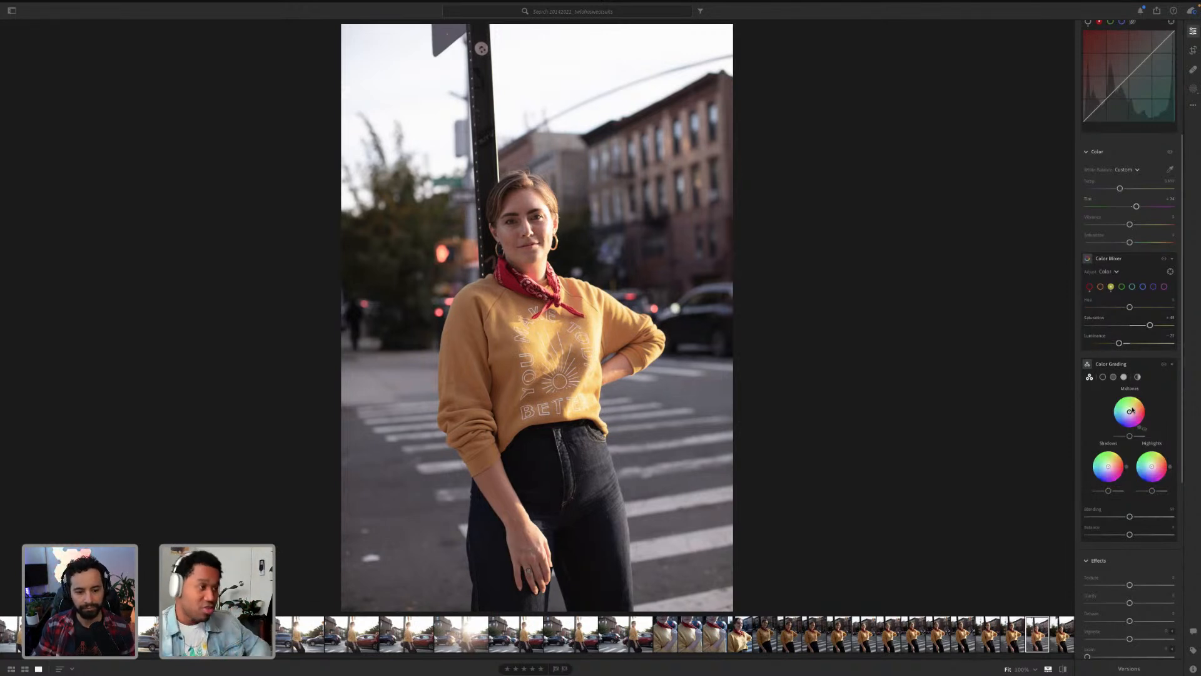
drag(1133, 411, 1129, 416)
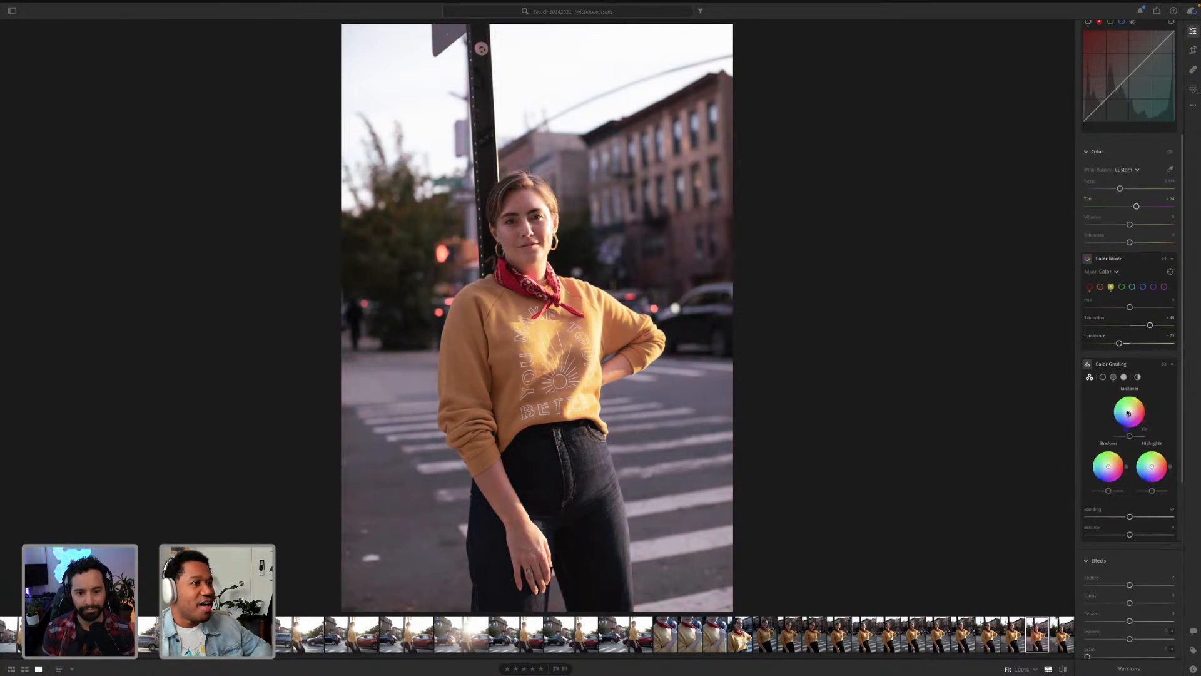
drag(1128, 413, 1130, 407)
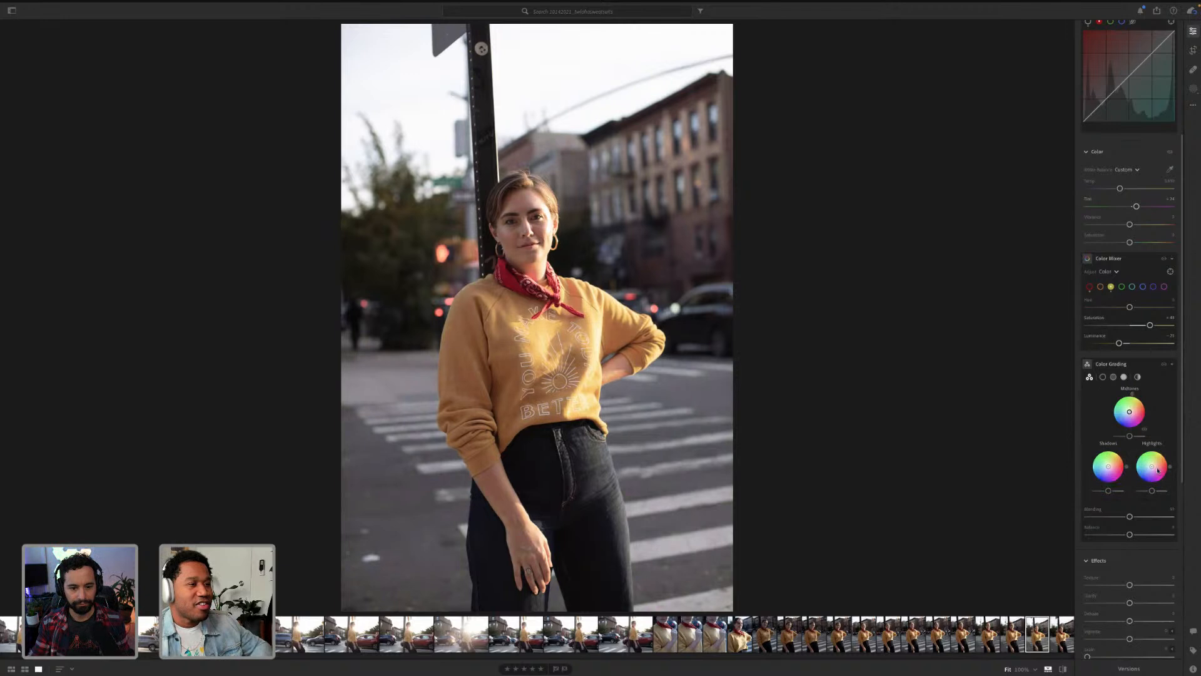
Step: Test red and blue shadow tints in Color Grading, settle the shadows on a warm yellow, and tint the highlights slightly blue-violet
drag(1115, 466, 1111, 466)
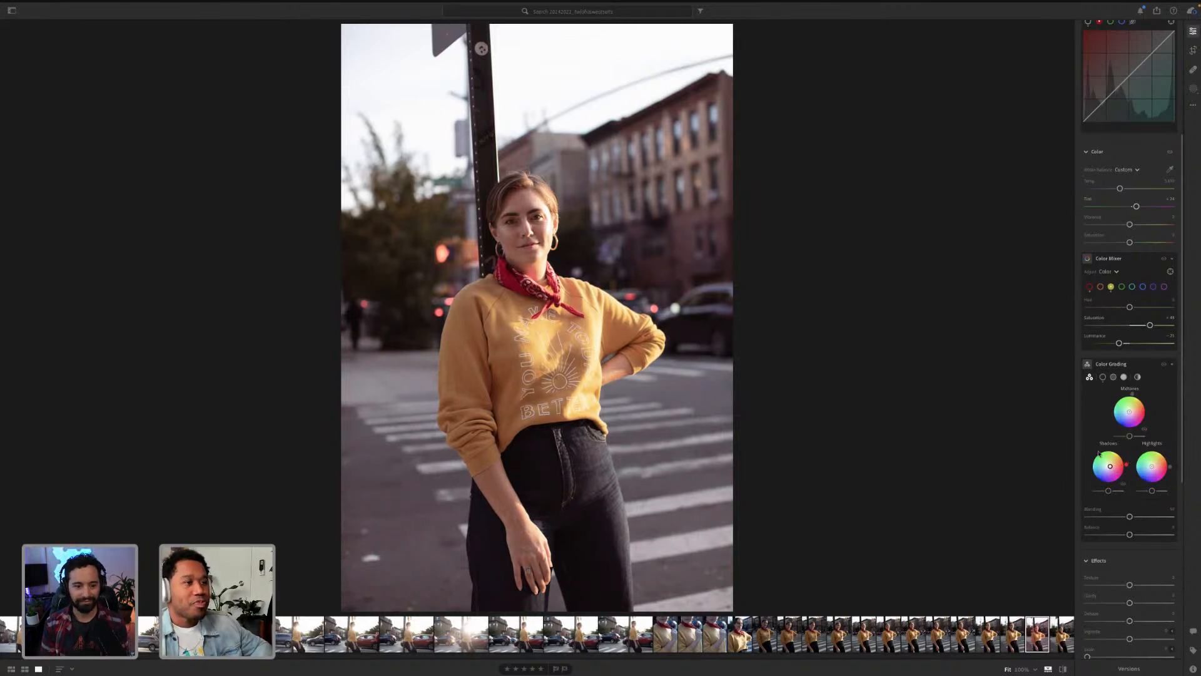
drag(1103, 467, 1116, 464)
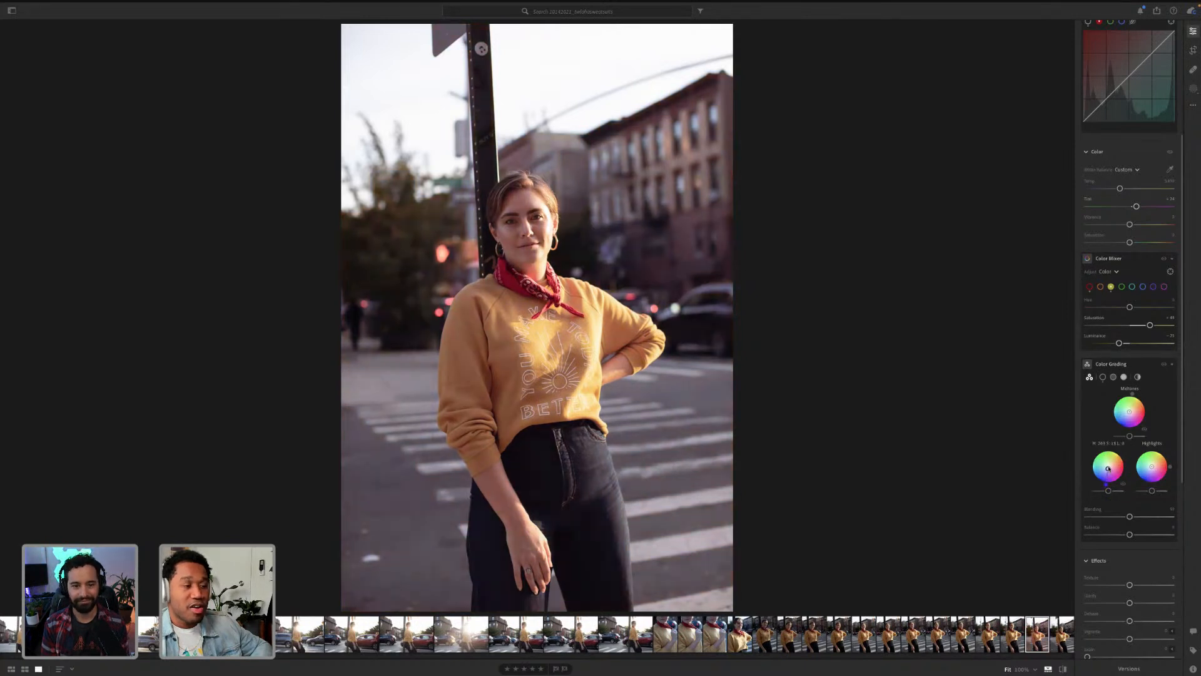
drag(1108, 468, 1118, 465)
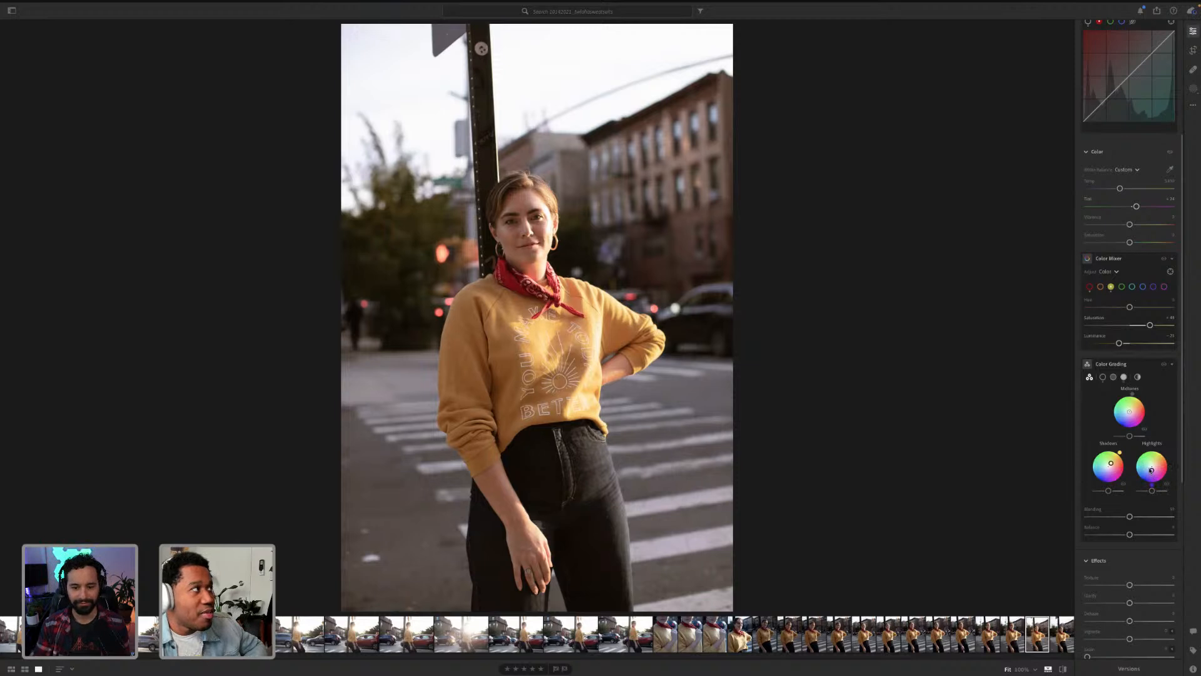
drag(1152, 470, 1152, 471)
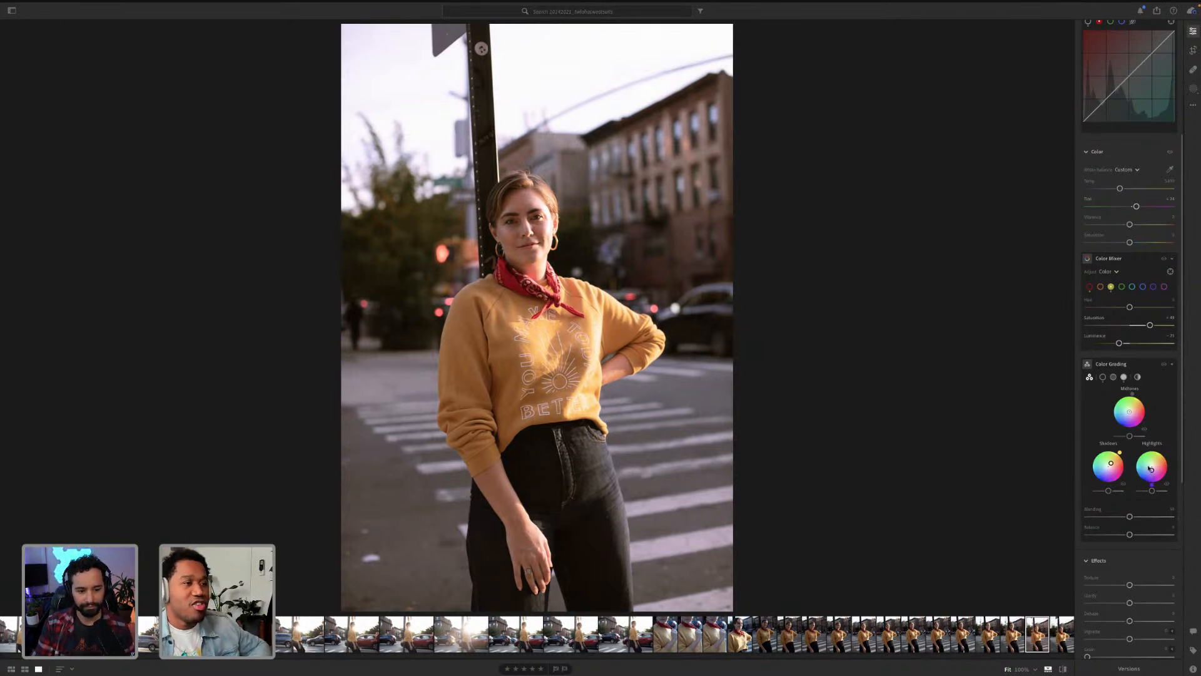
mouse_move(1149, 468)
mouse_down()
mouse_move(1155, 460)
mouse_move(1160, 474)
mouse_move(1150, 470)
mouse_up()
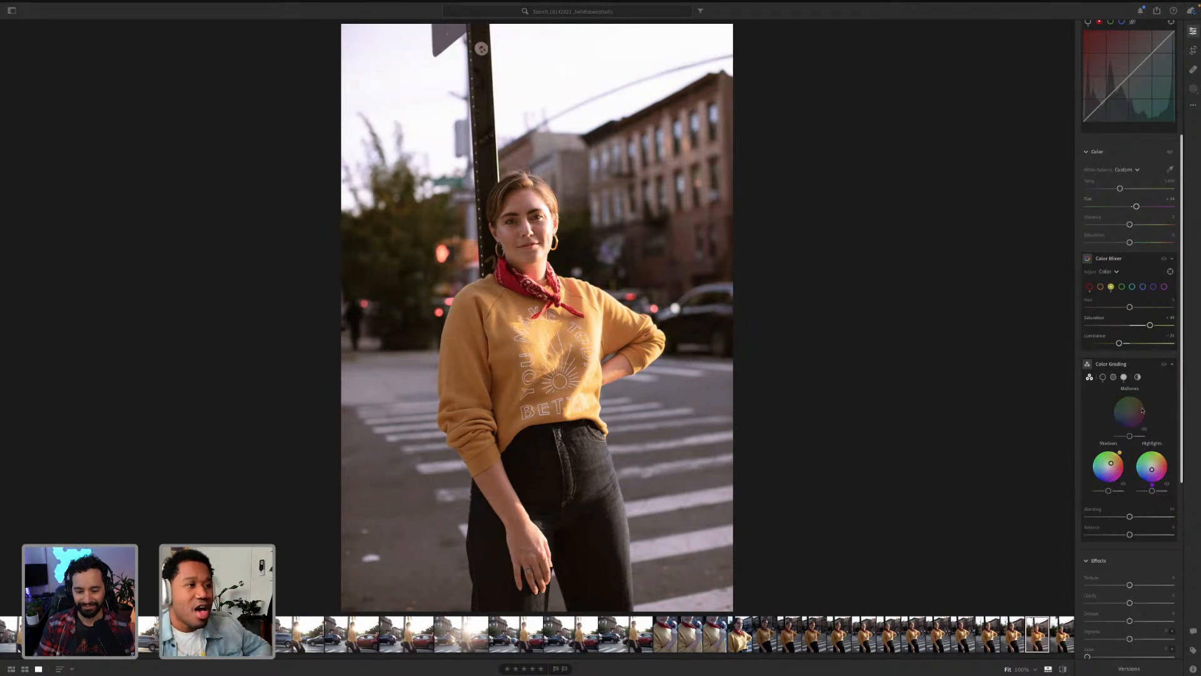
Step: Compare the portrait with and without the Color Grading shadow and highlight tints
click(1124, 484)
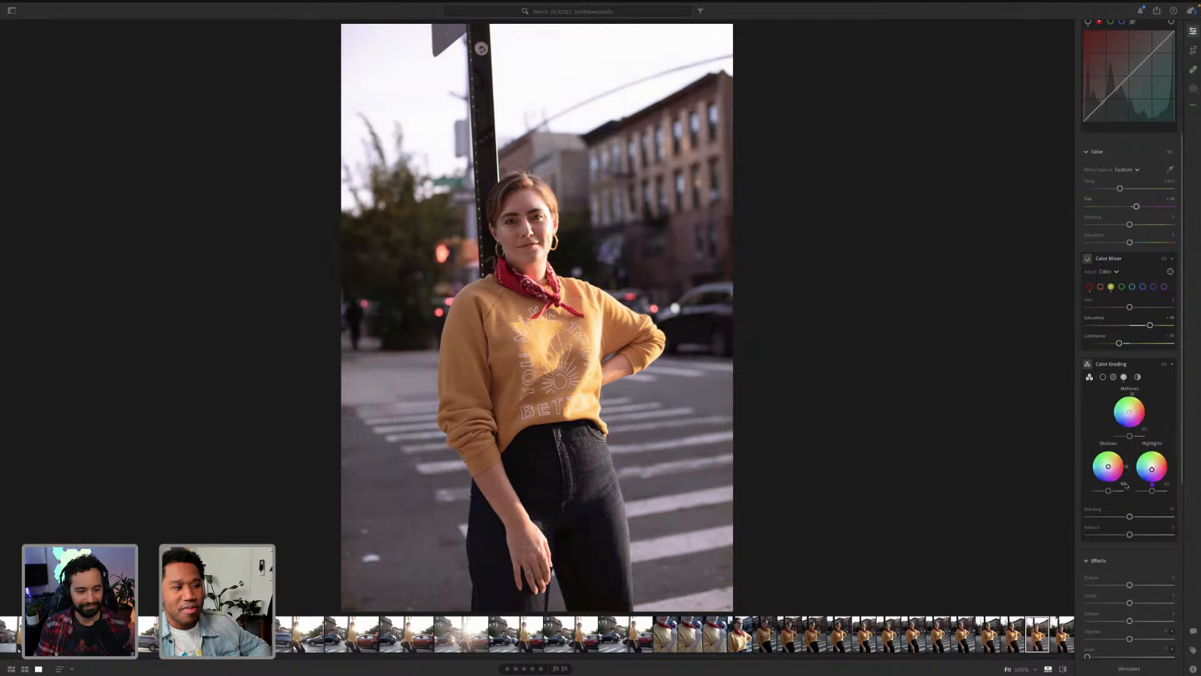
click(1124, 485)
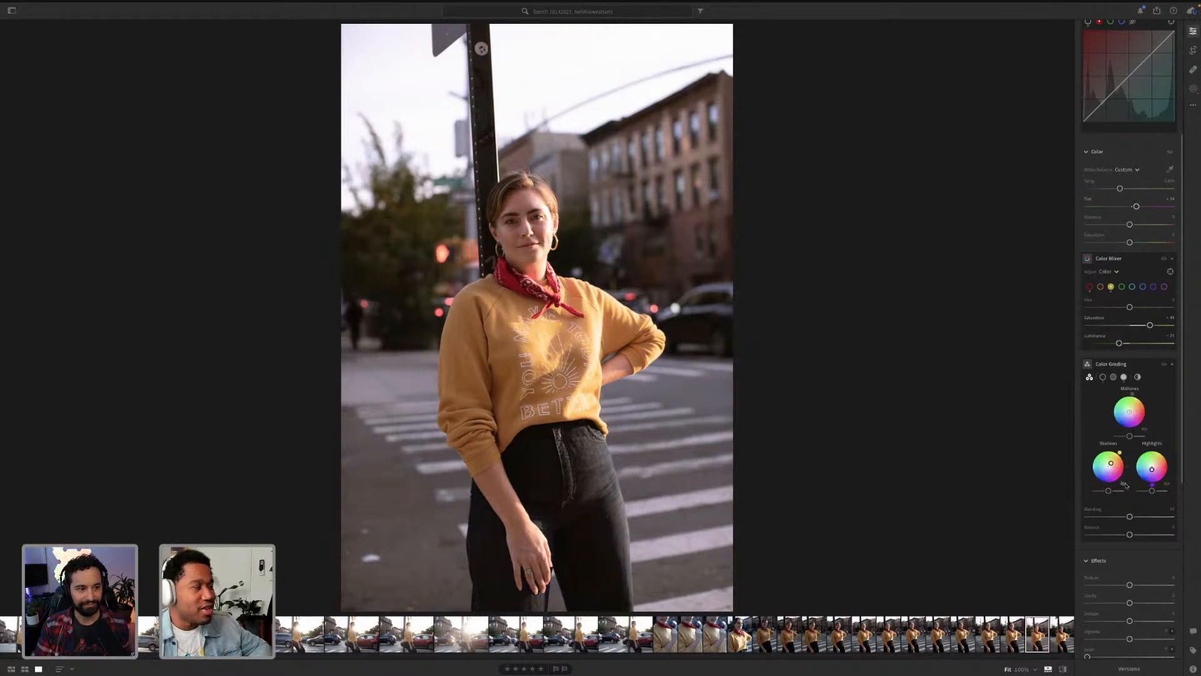
click(1124, 485)
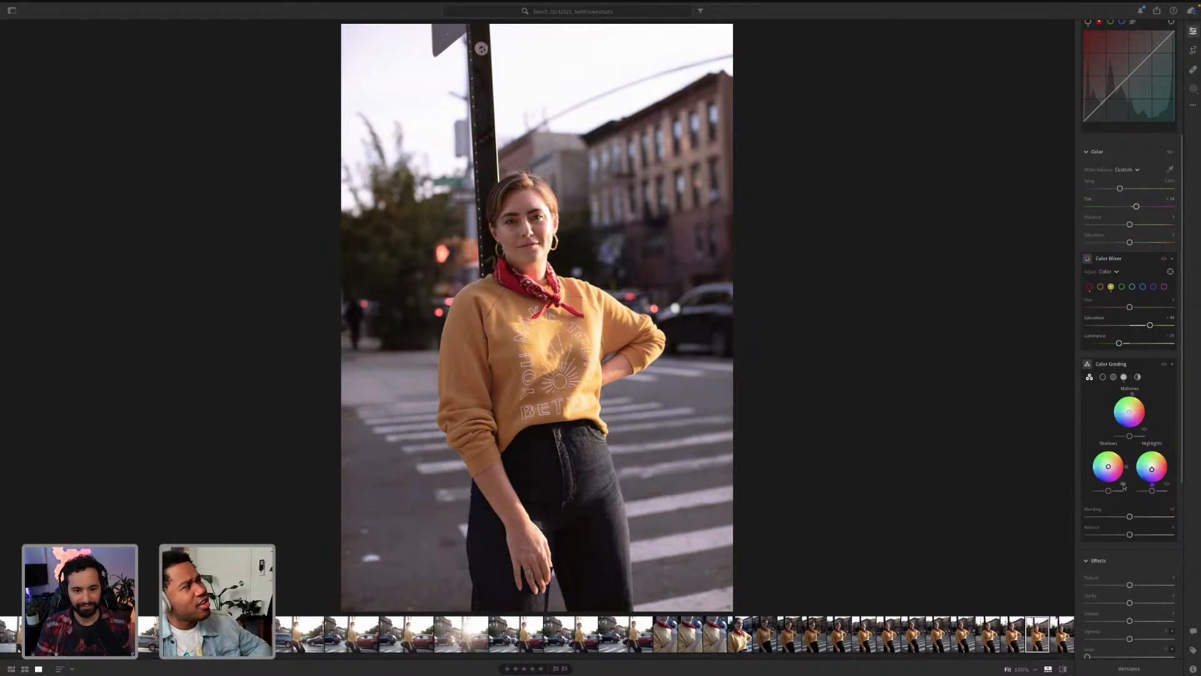
click(1124, 485)
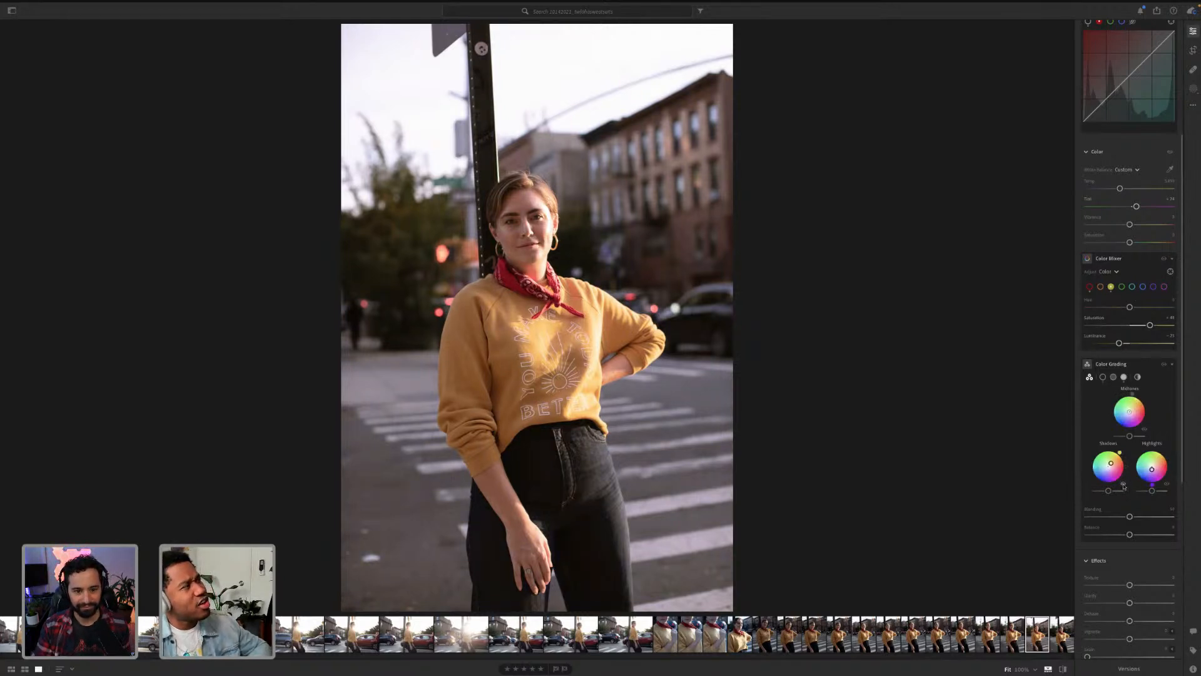
click(1166, 485)
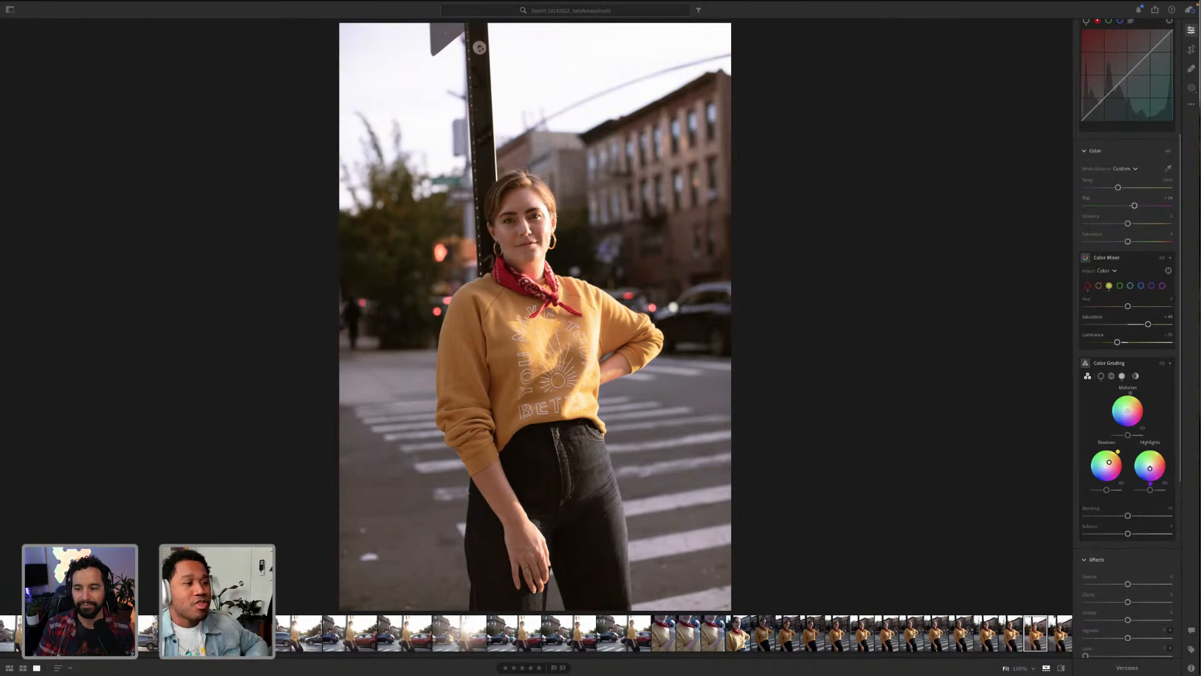
Step: Look over the remaining edit settings, preview the Modern 07 profile, and leave the profile browser without applying it
scroll(1123, 543, down, 5)
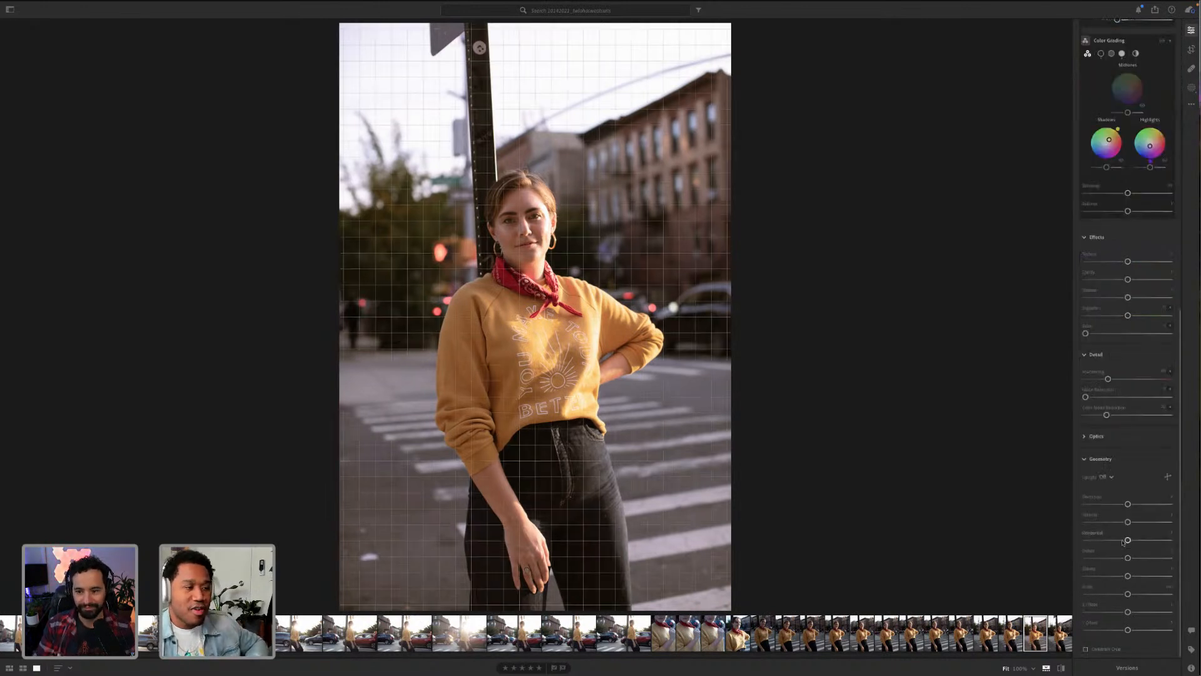
scroll(1123, 542, up, 8)
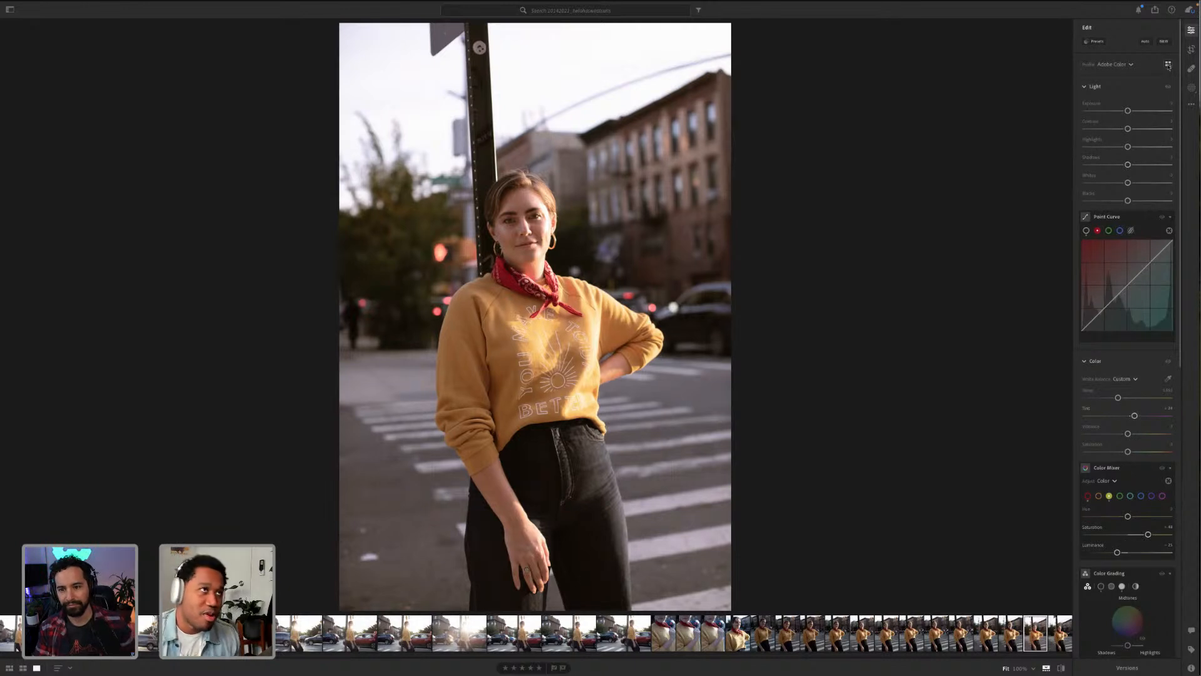
click(1168, 65)
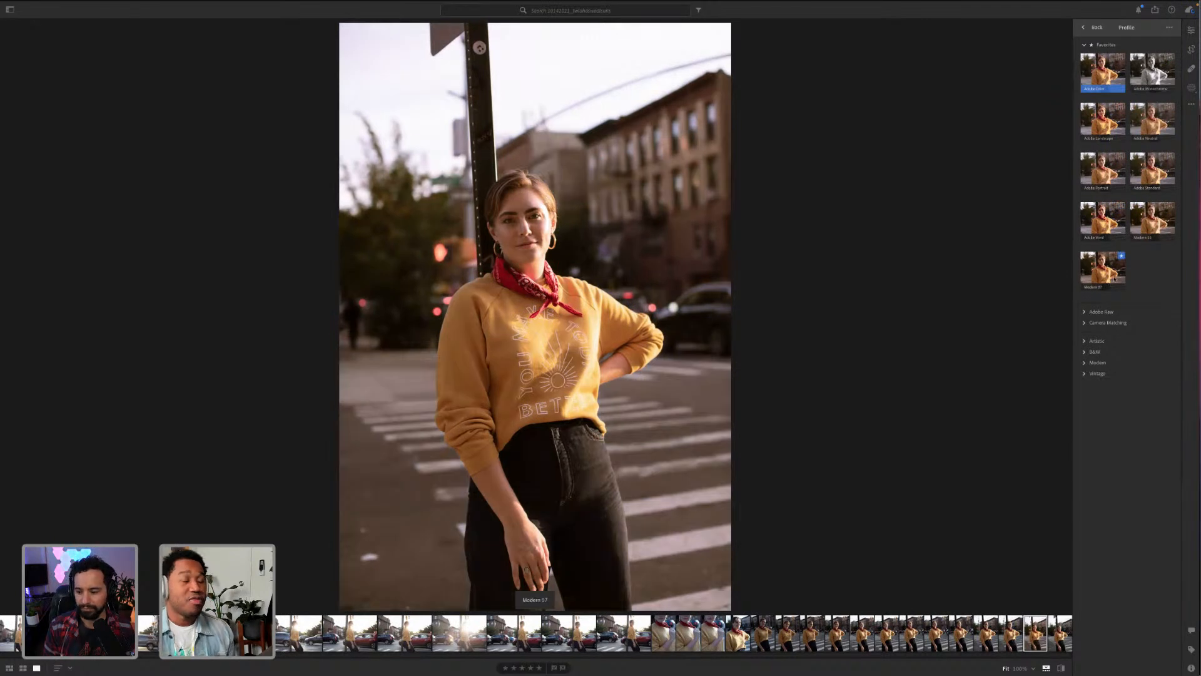
click(1093, 27)
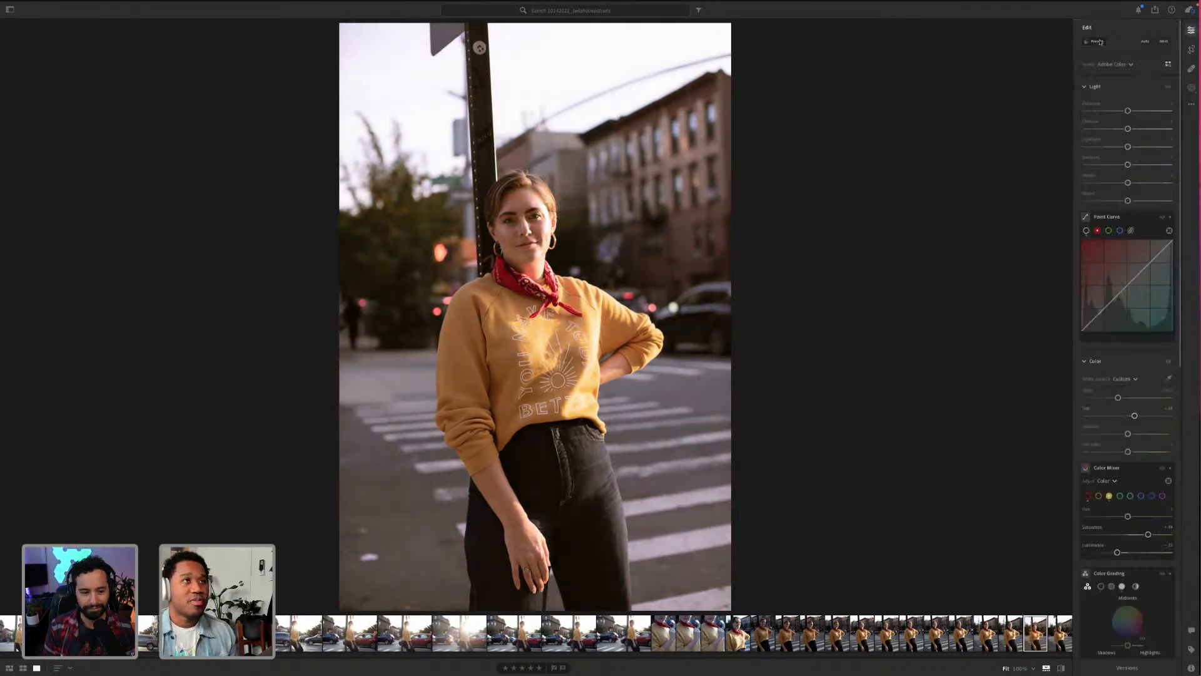
Step: Preview the Premium presets on the portrait, comparing black-and-white BW05 with Portraits: Medium Skin PM05, PM08 and PM09
click(1099, 41)
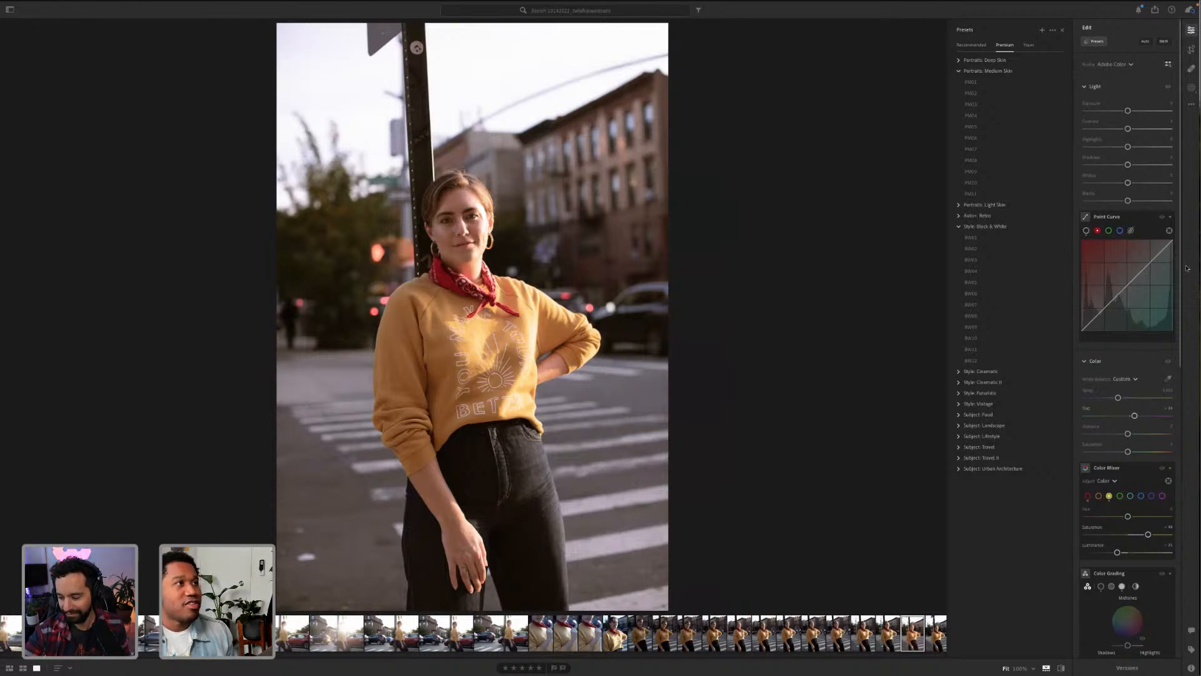
click(971, 282)
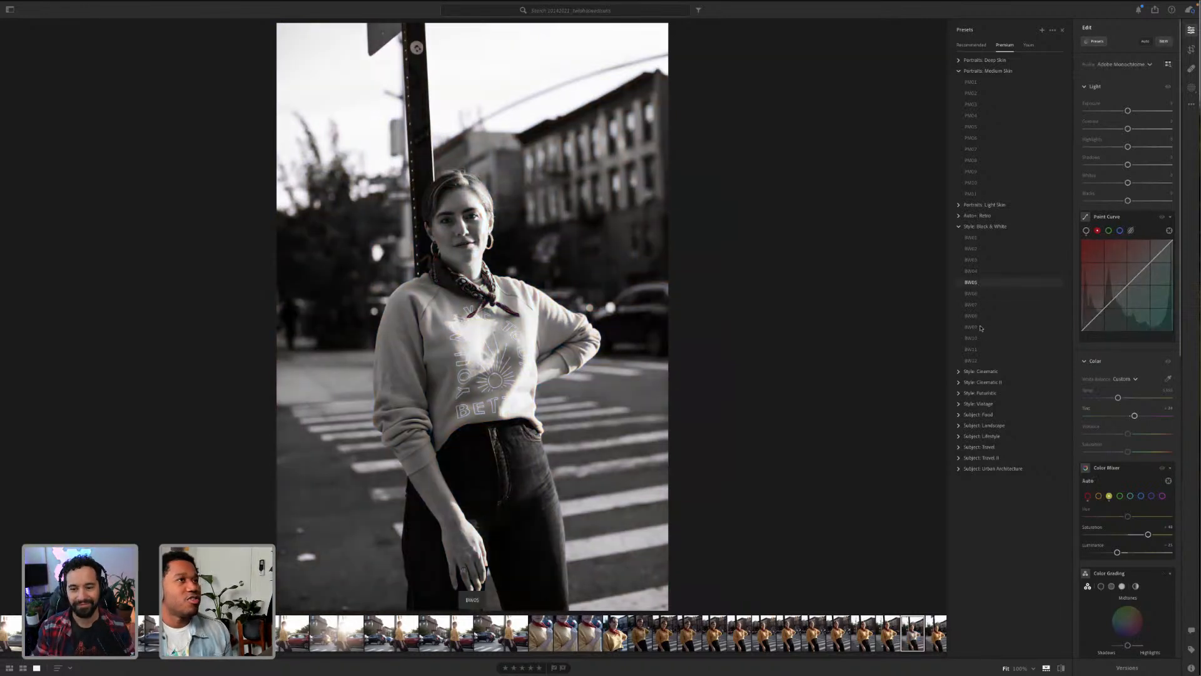
click(999, 126)
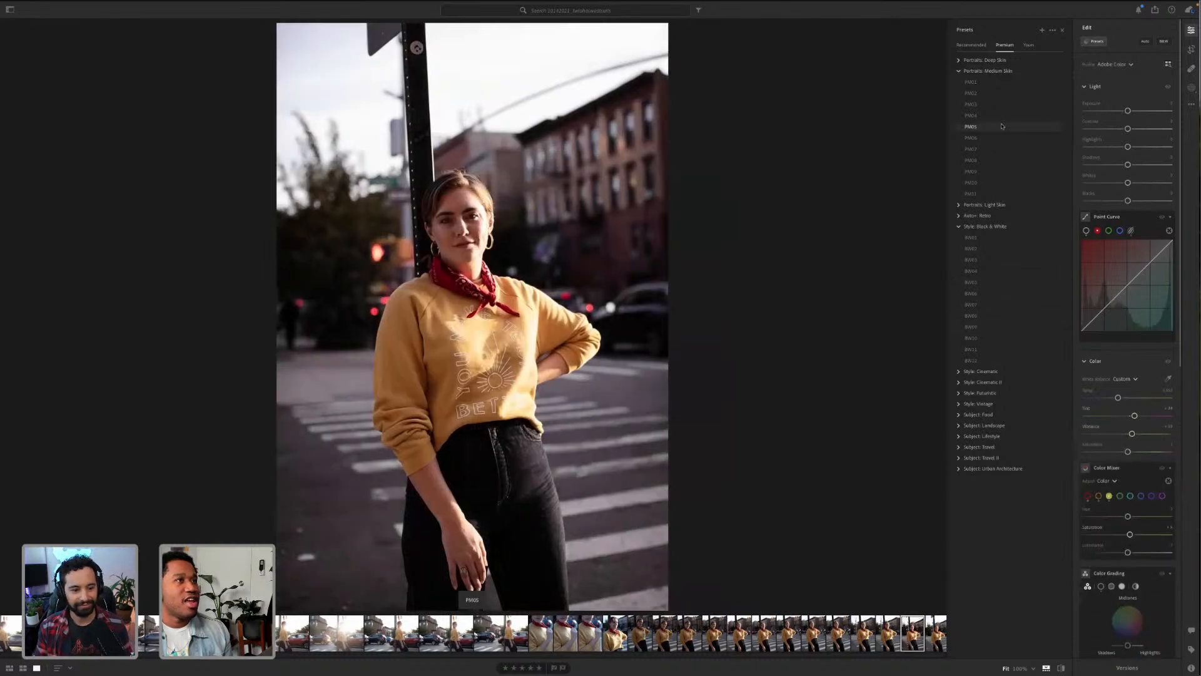
click(995, 161)
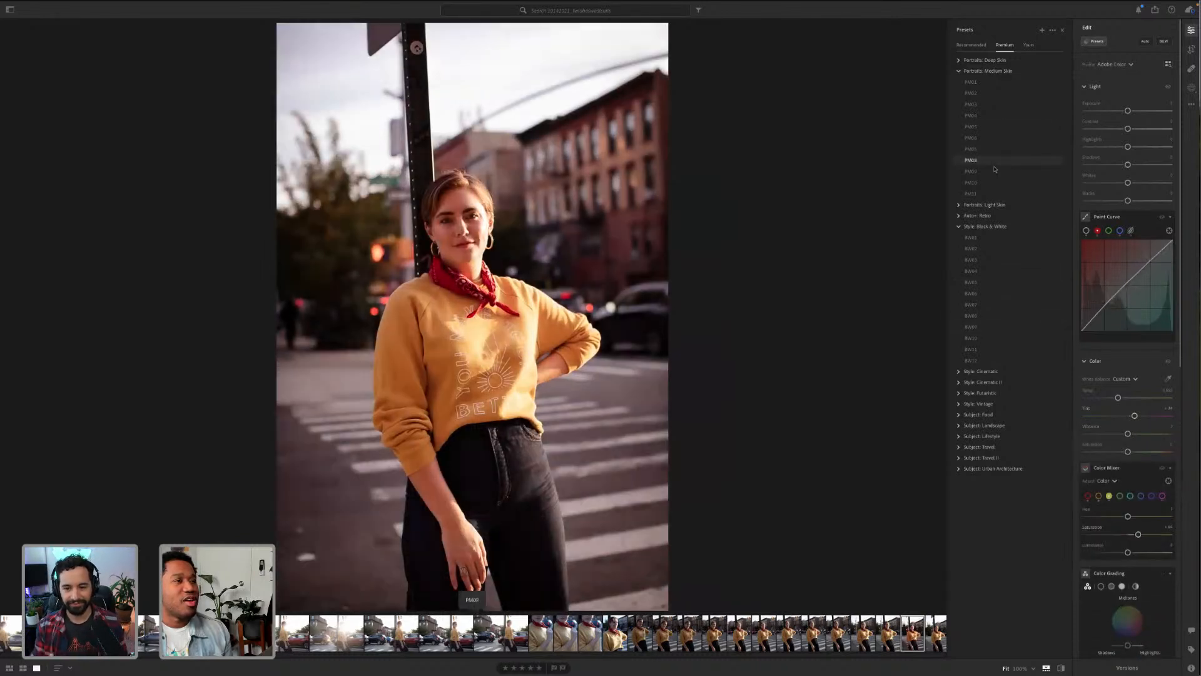
click(995, 170)
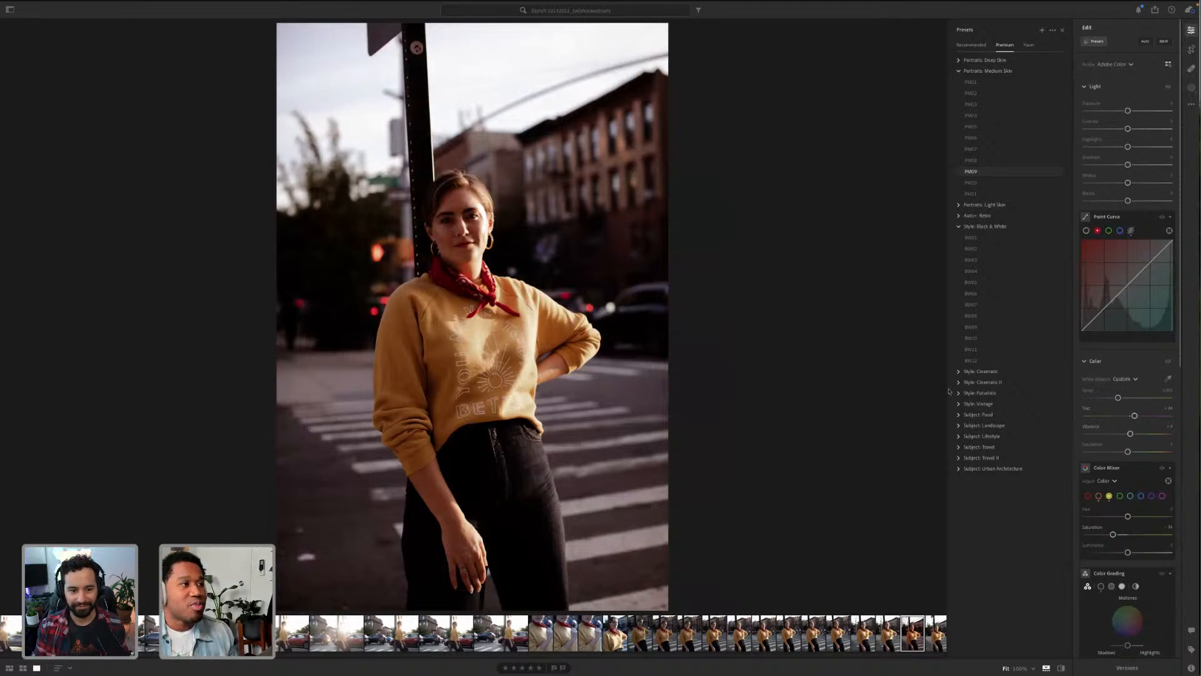
Step: Preview several Style: Futuristic presets, including FT02, FT04 and FT09, and apply FT08 to the portrait
click(976, 393)
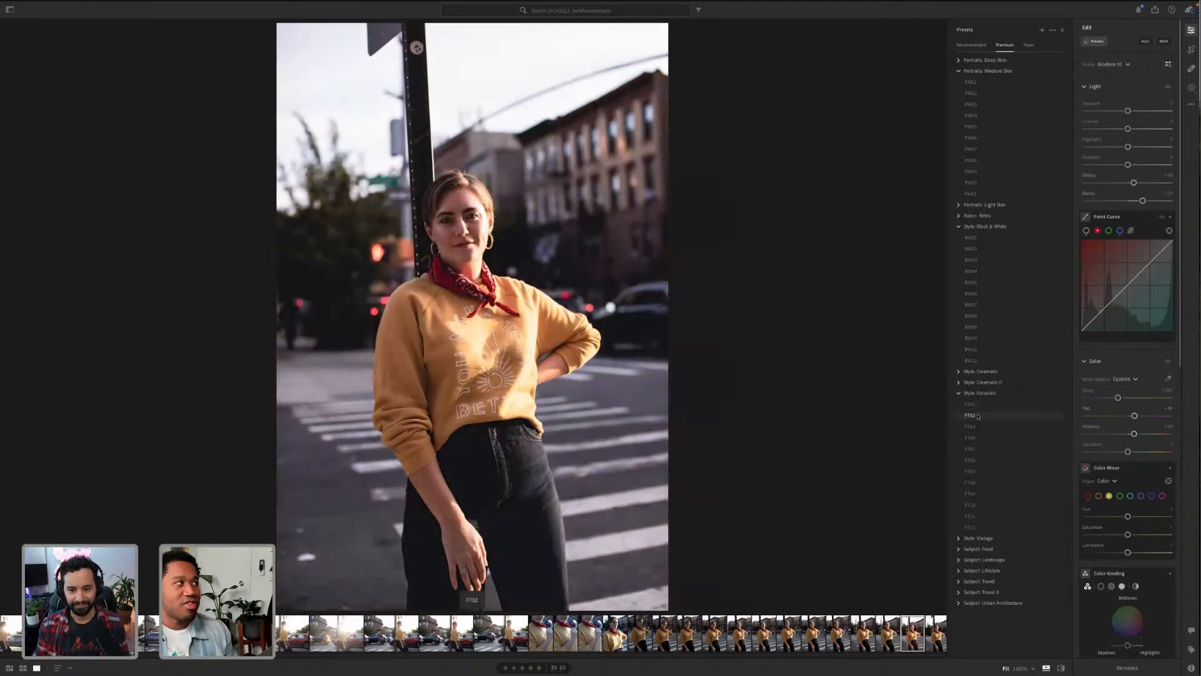
click(970, 439)
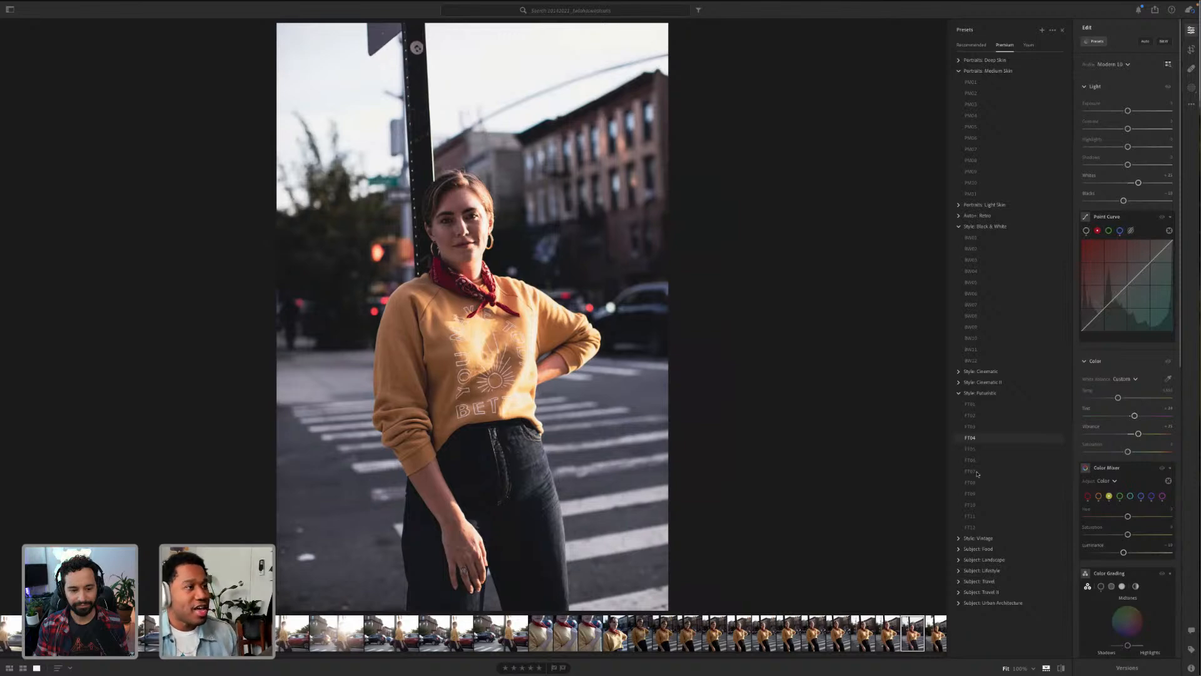
click(970, 494)
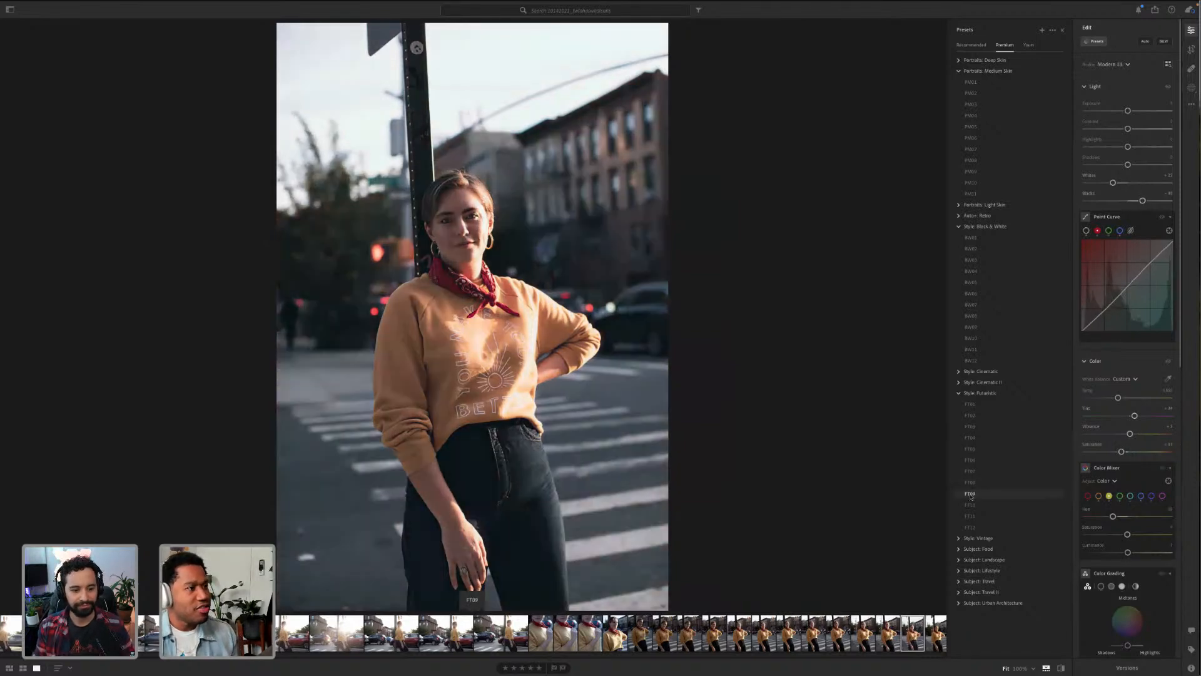
click(971, 487)
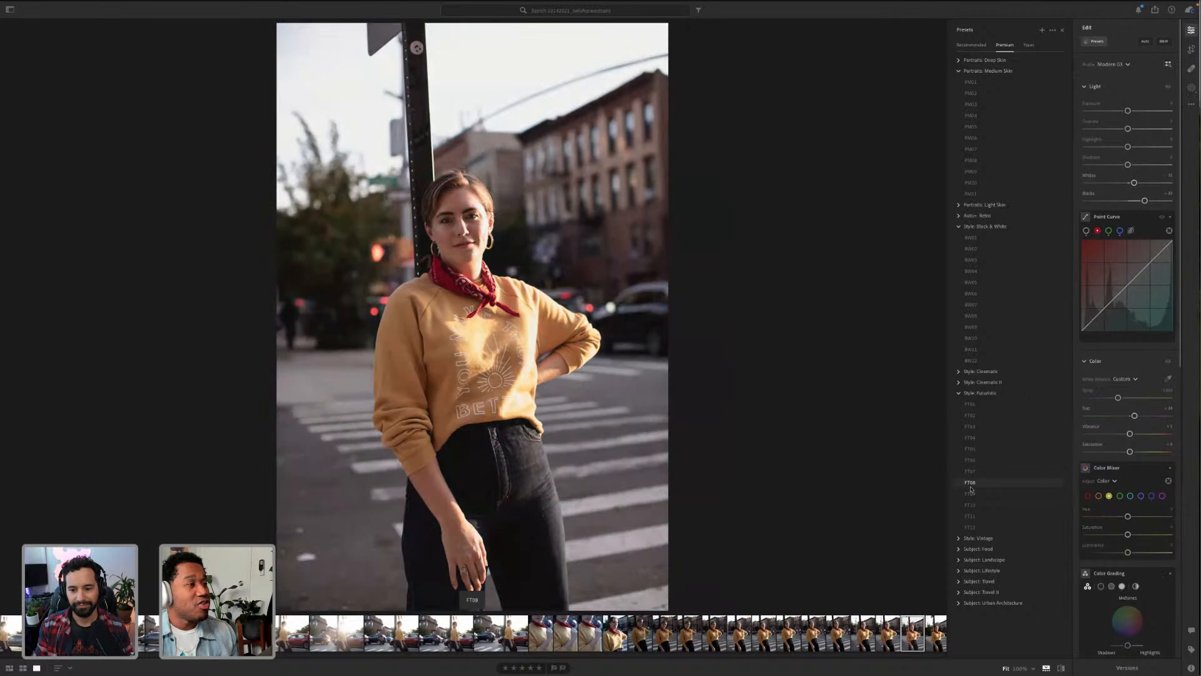
click(971, 488)
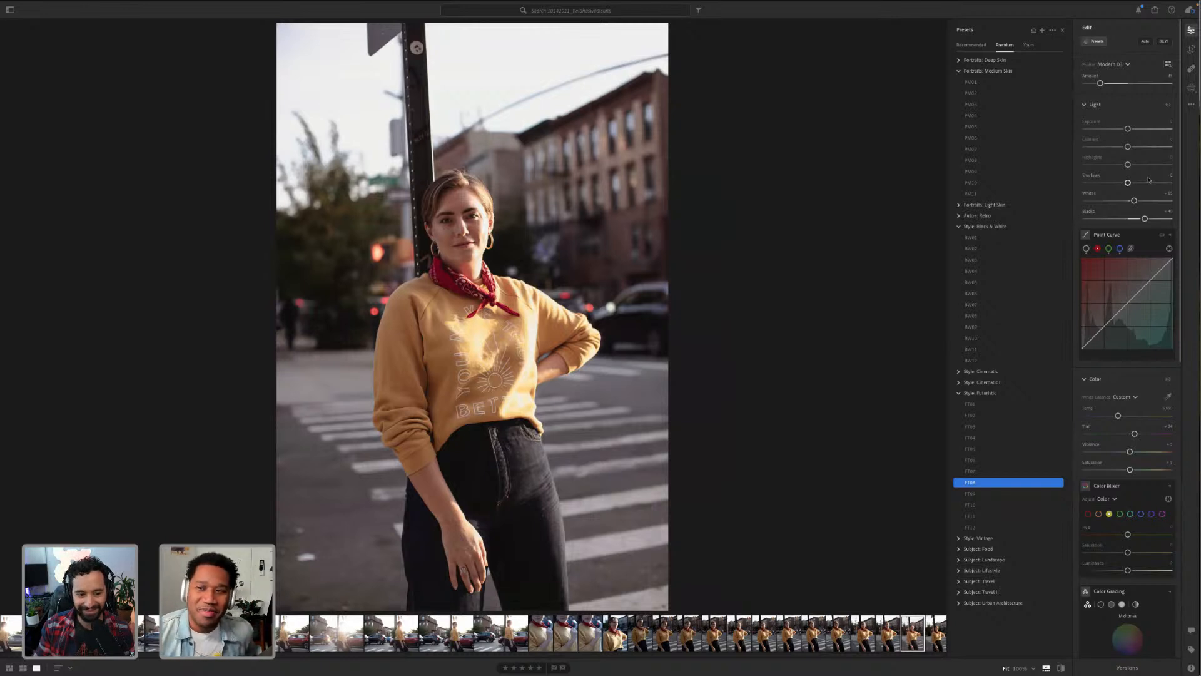
Step: Slightly lower the amount of the Modern 03 profile in the profile browser and return to the edit settings
click(971, 260)
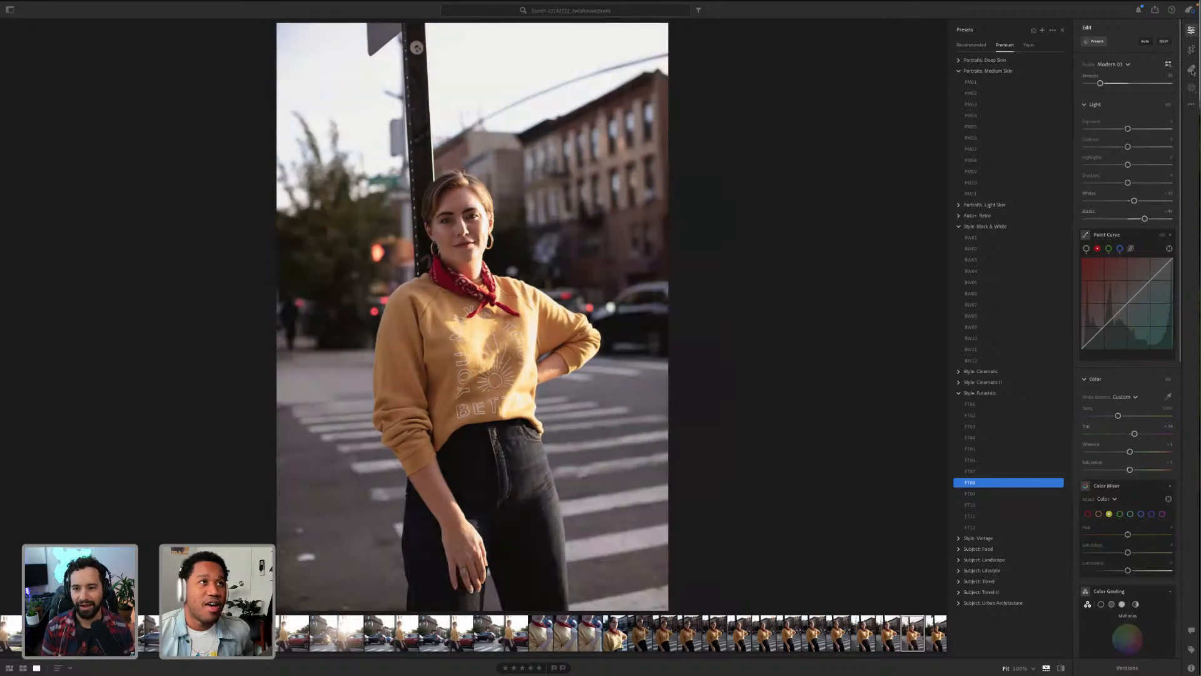
click(1168, 63)
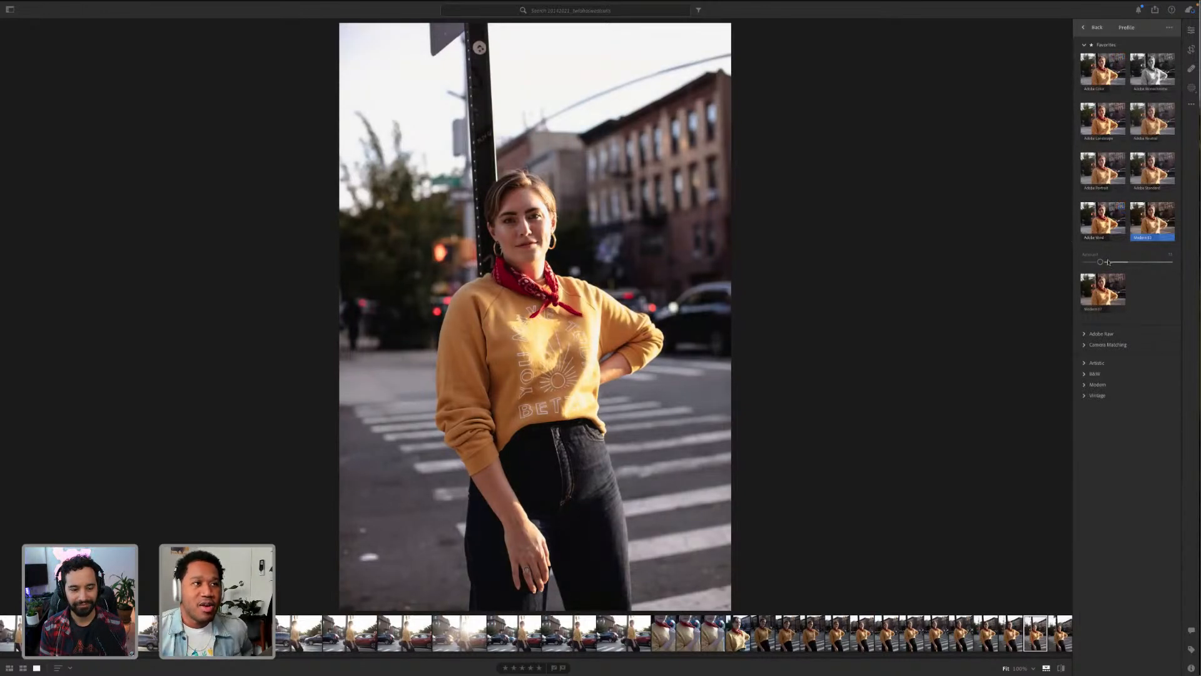
drag(1108, 262, 1099, 262)
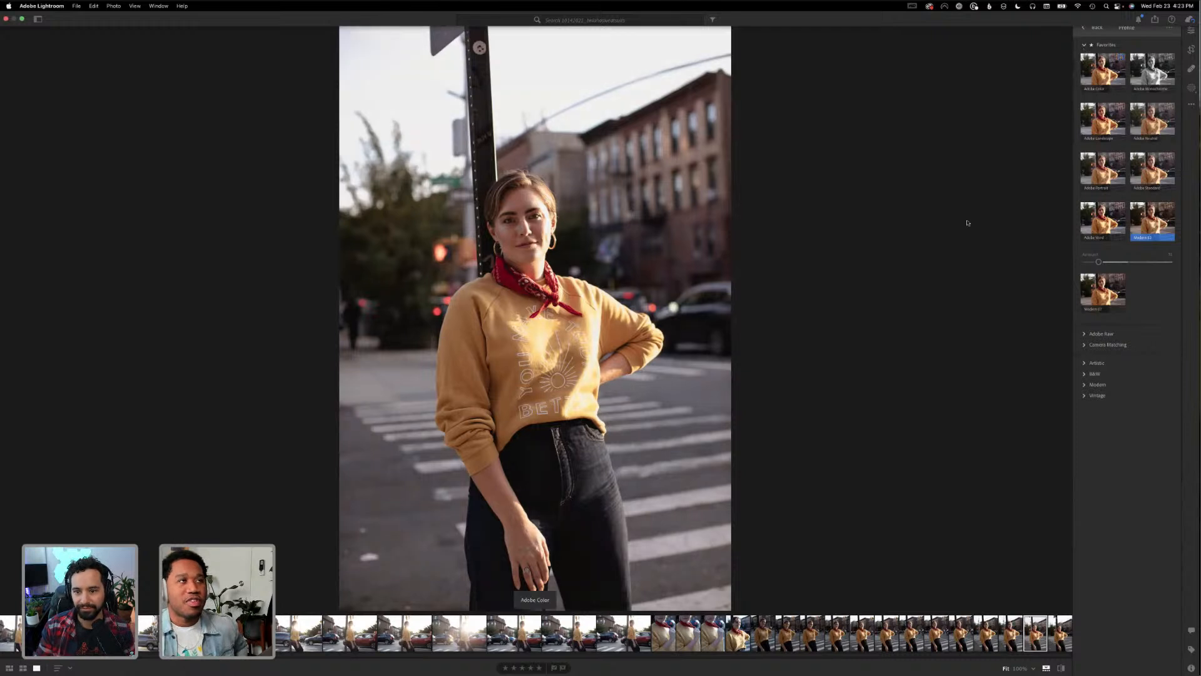
click(1082, 28)
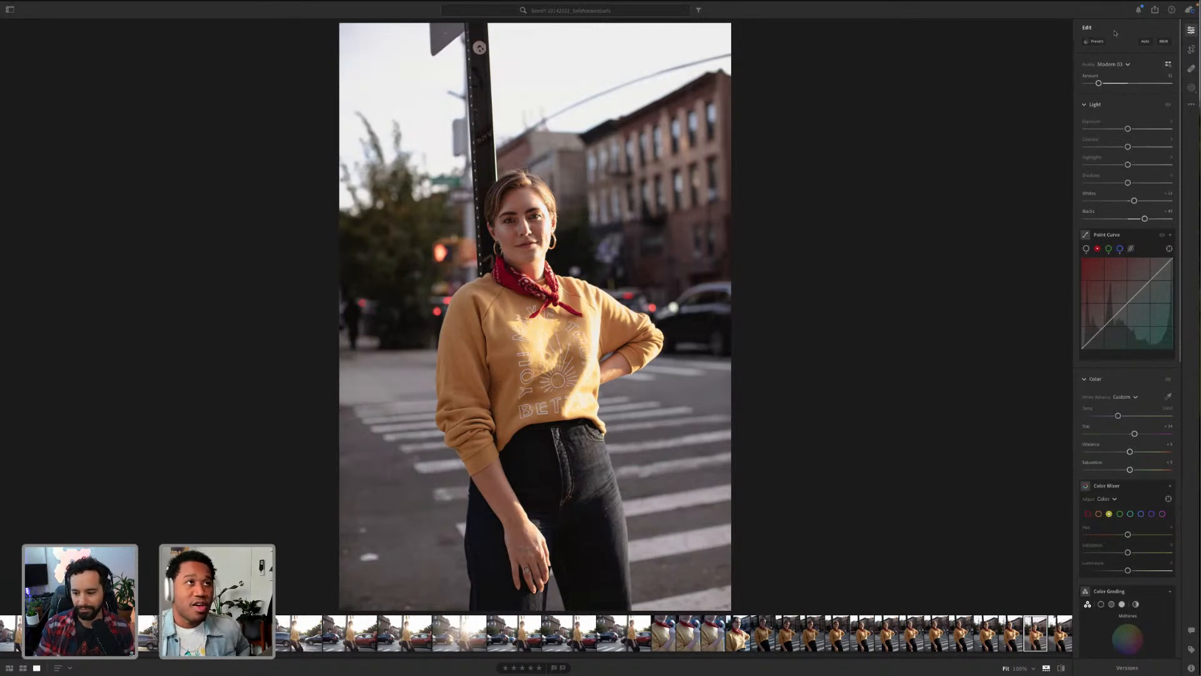
Step: Browse the recommended presets, narrow them to Subtle, and preview several on the portrait without applying any
click(1098, 41)
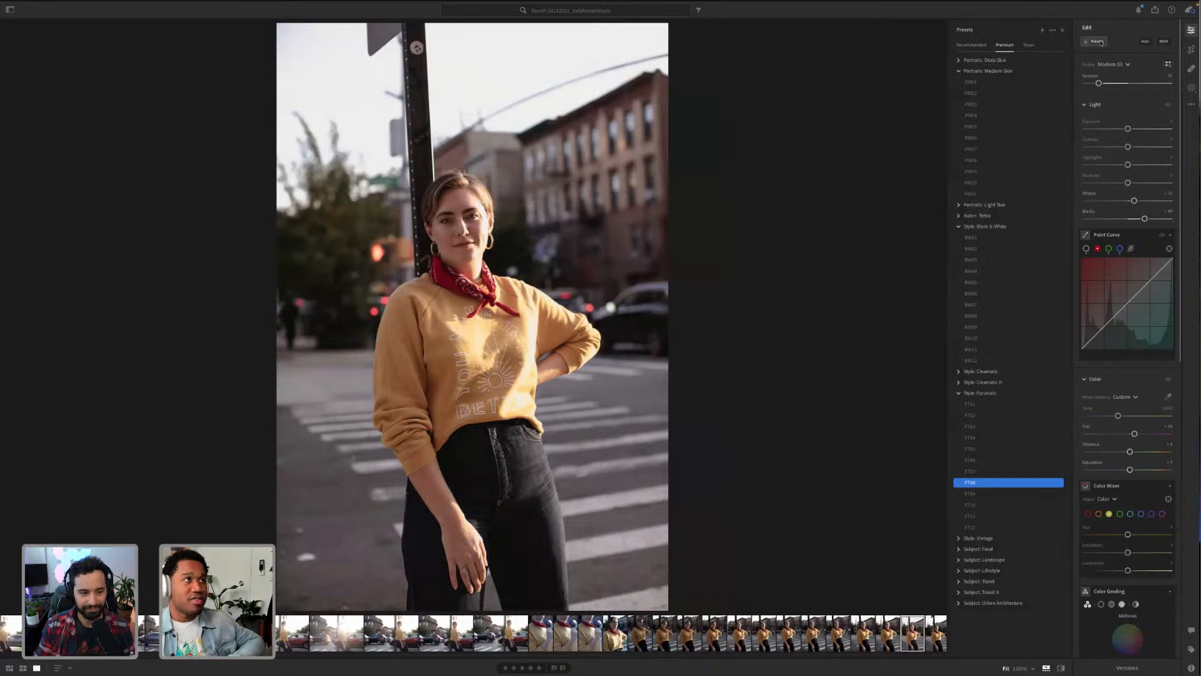
click(970, 45)
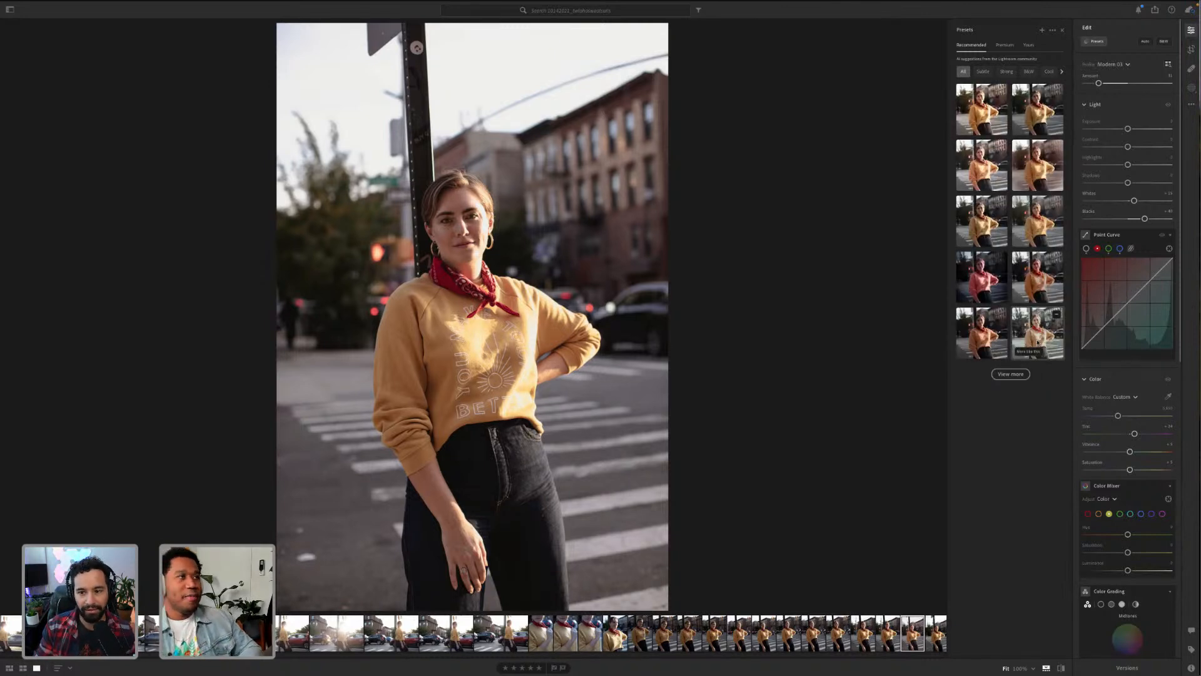
click(1043, 185)
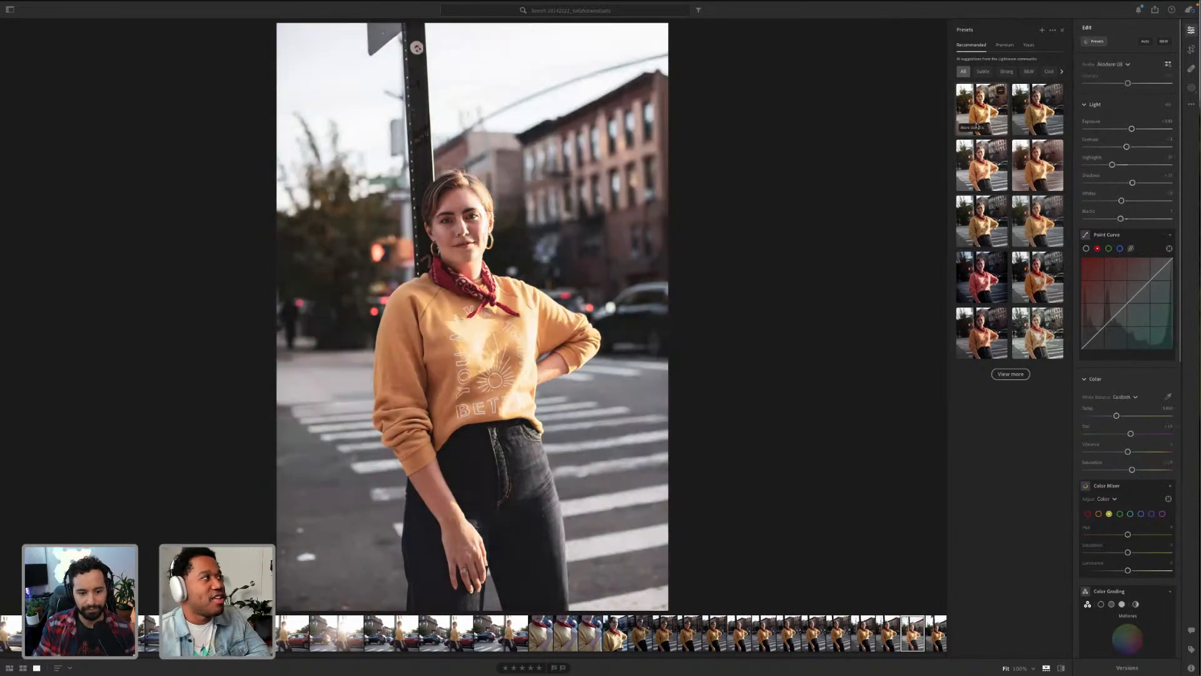
click(990, 73)
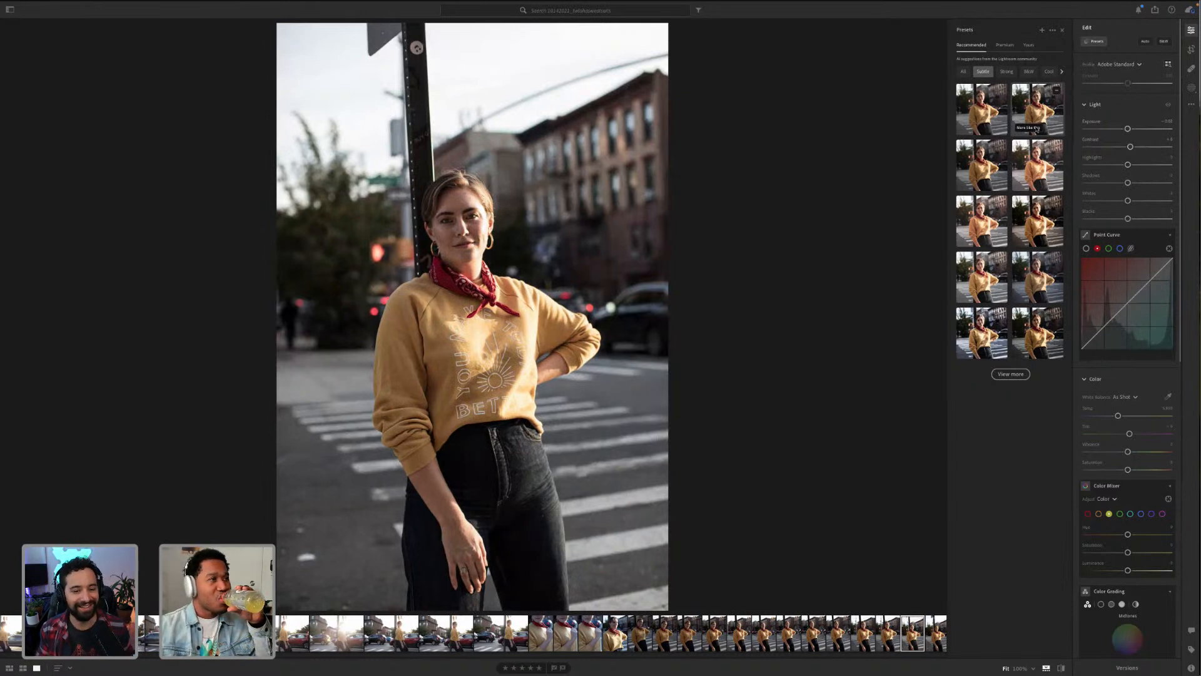
click(1021, 131)
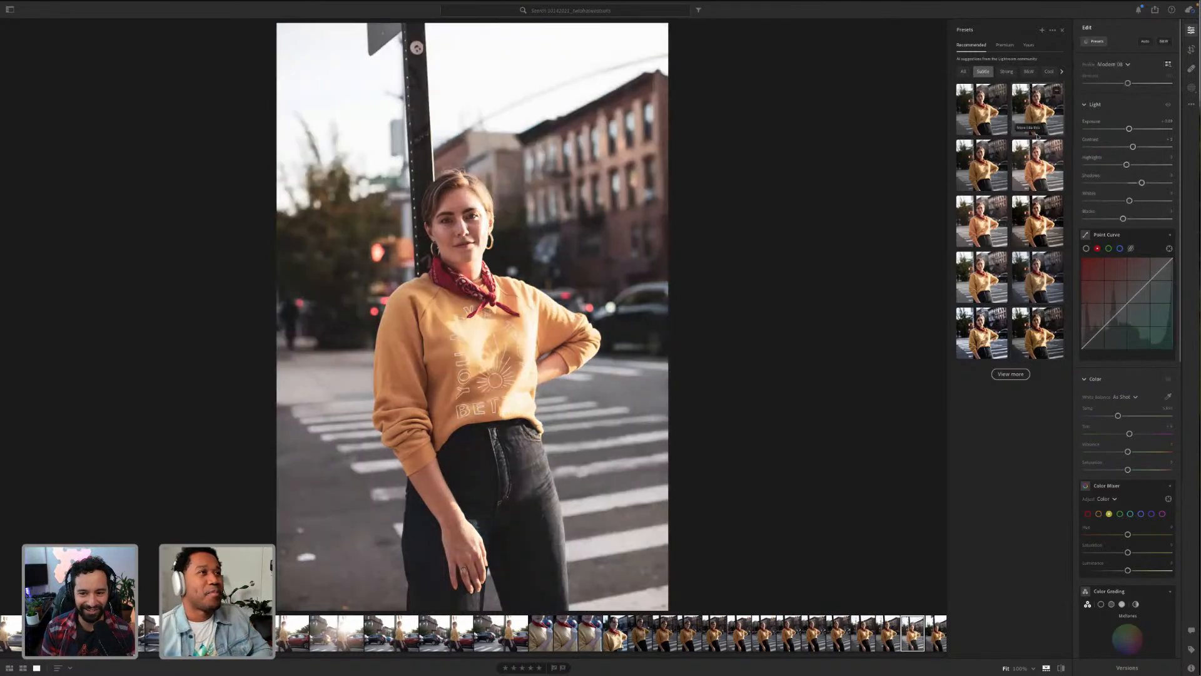
click(1039, 166)
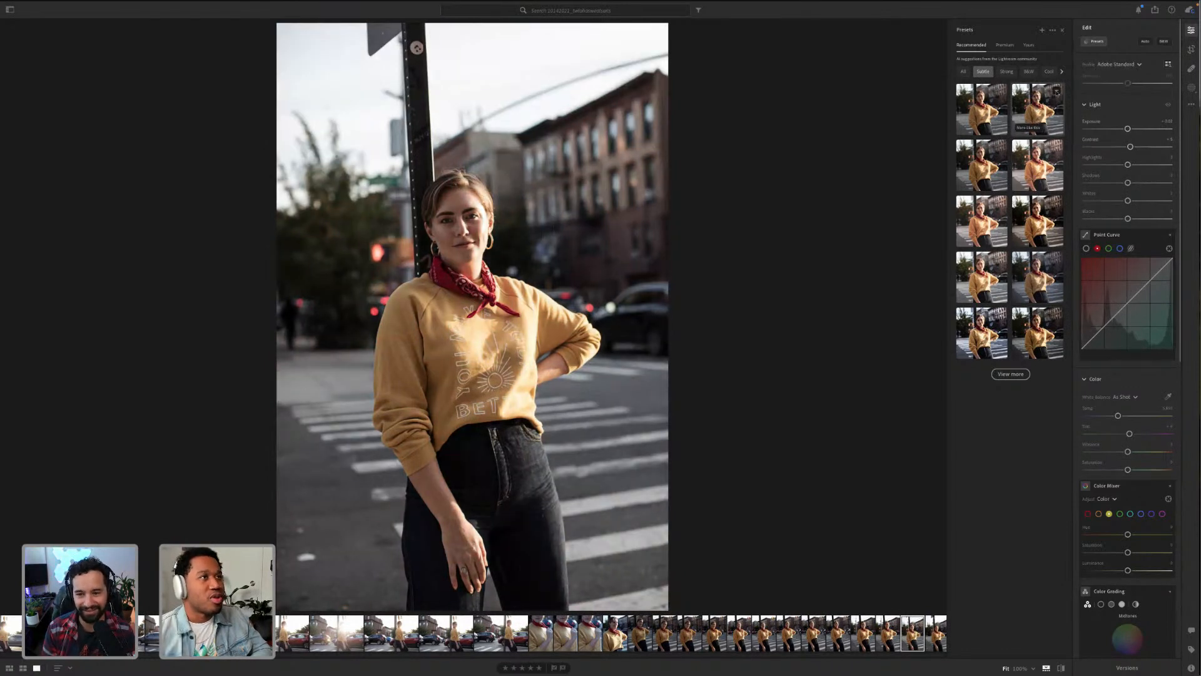
Step: Check the options of a Subtle recommended preset, find more presets like it, and expand the list of suggestions
click(1056, 91)
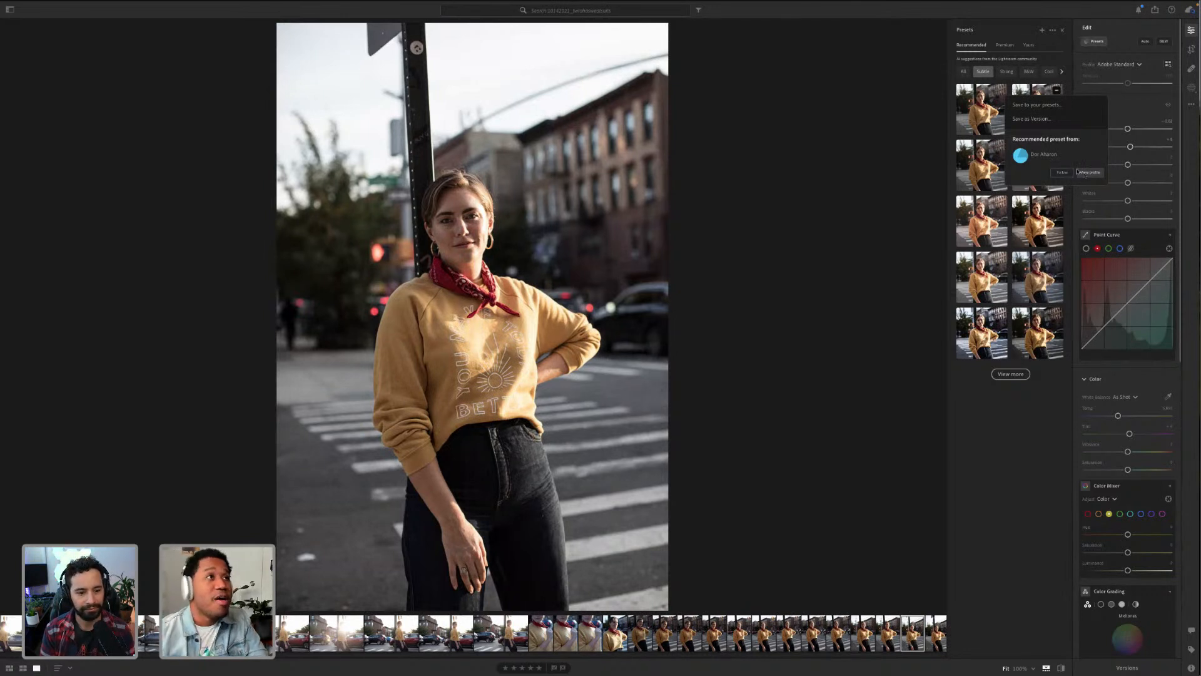
click(888, 156)
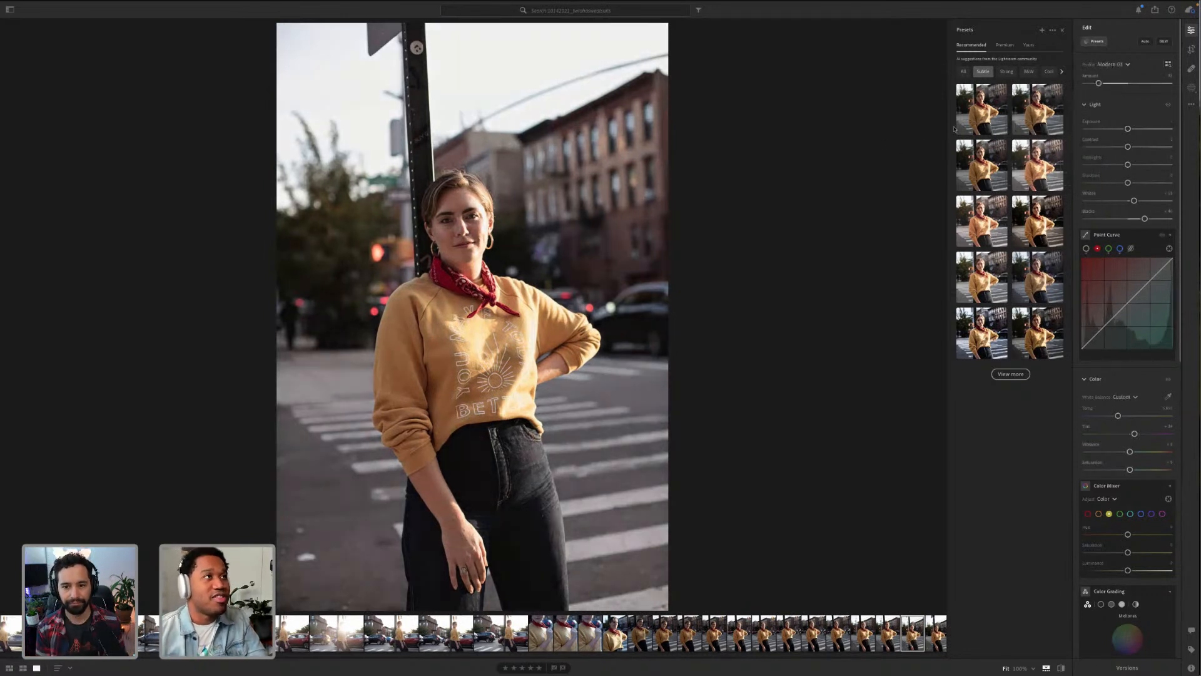
click(1030, 129)
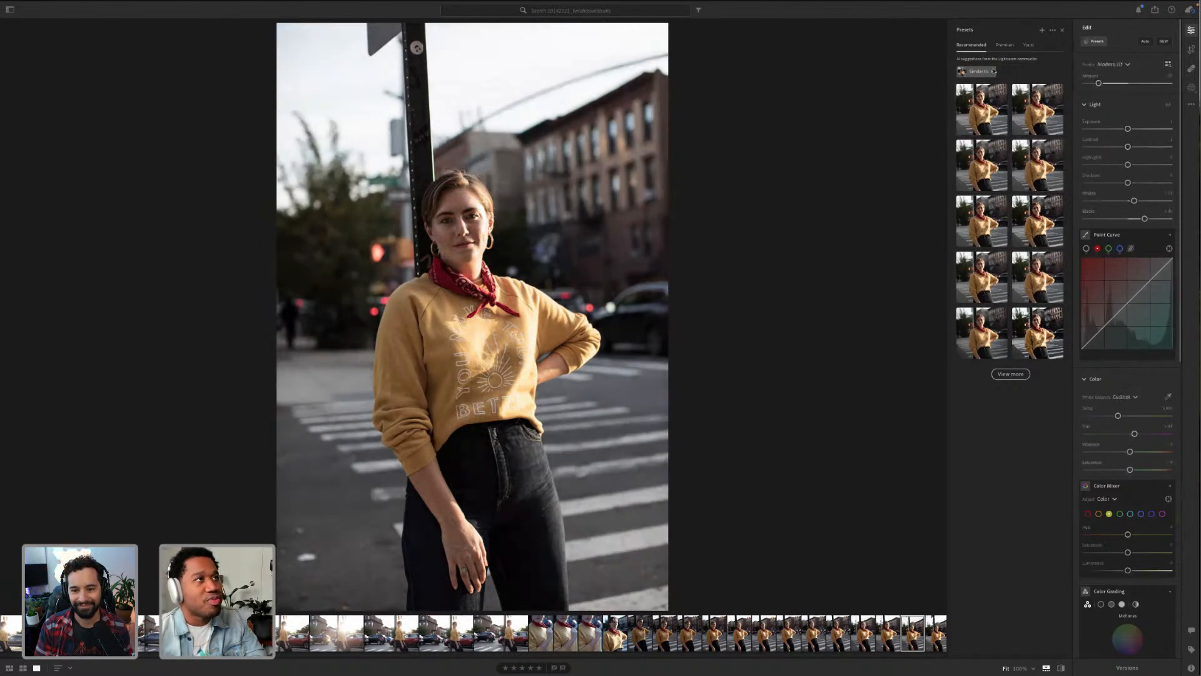
click(1014, 374)
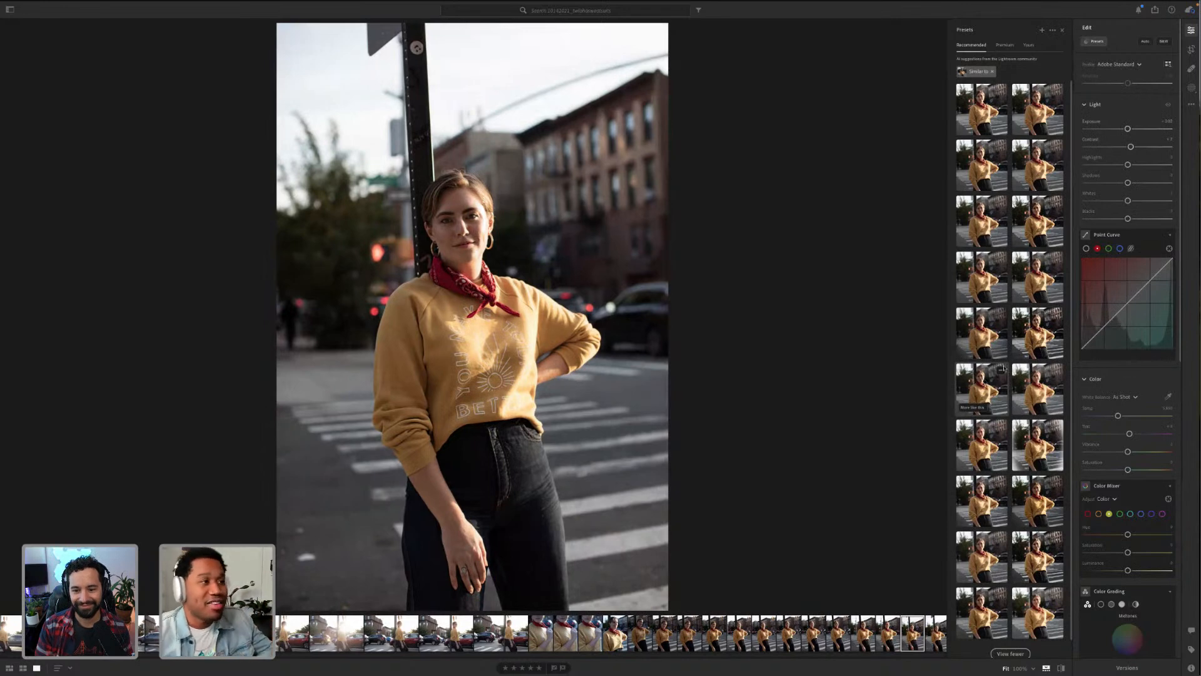
Step: Look at the save and creator options of one similar recommended preset without applying it
click(1002, 370)
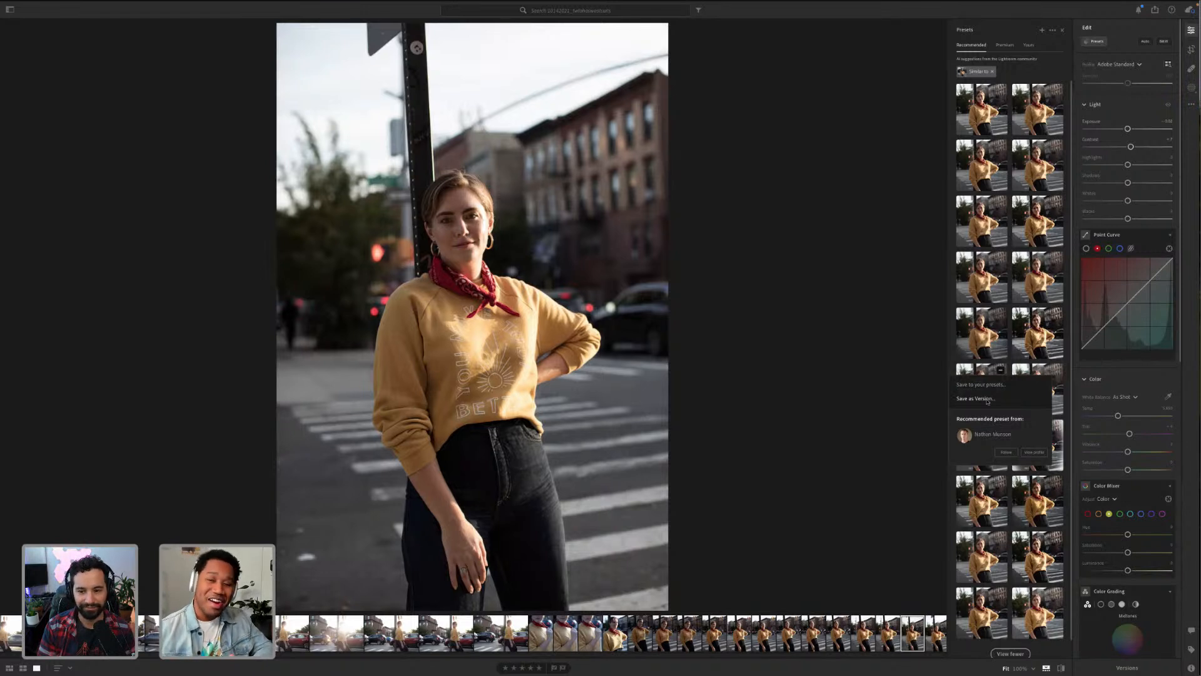
click(984, 400)
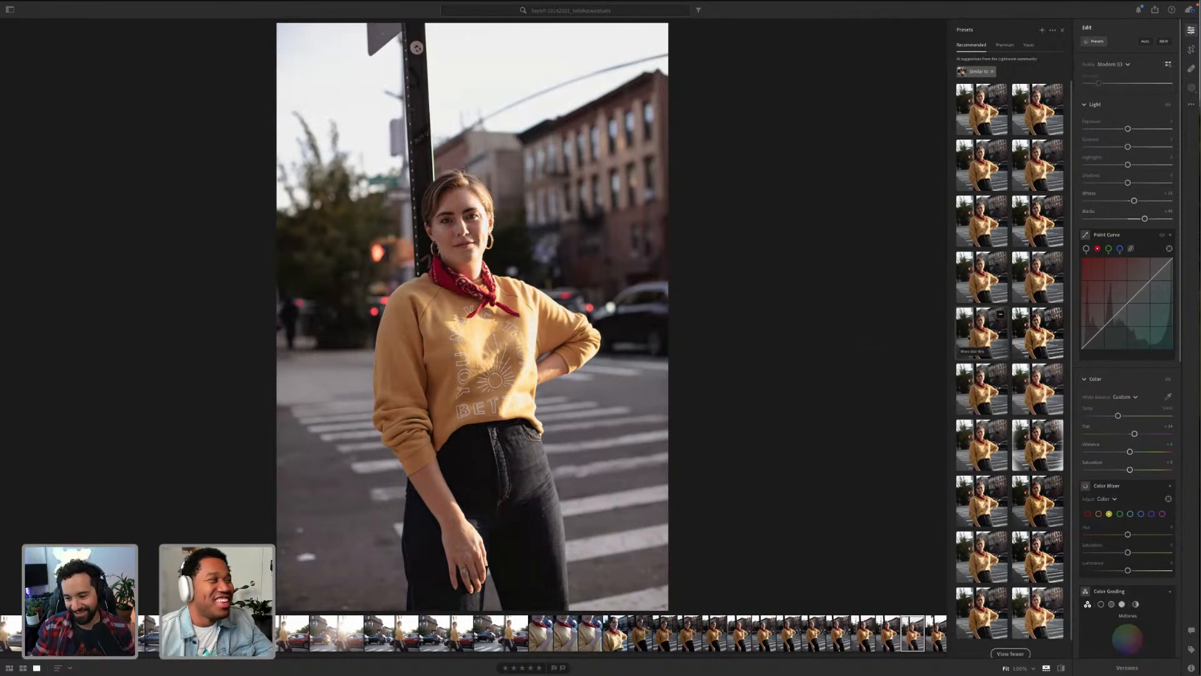
click(969, 338)
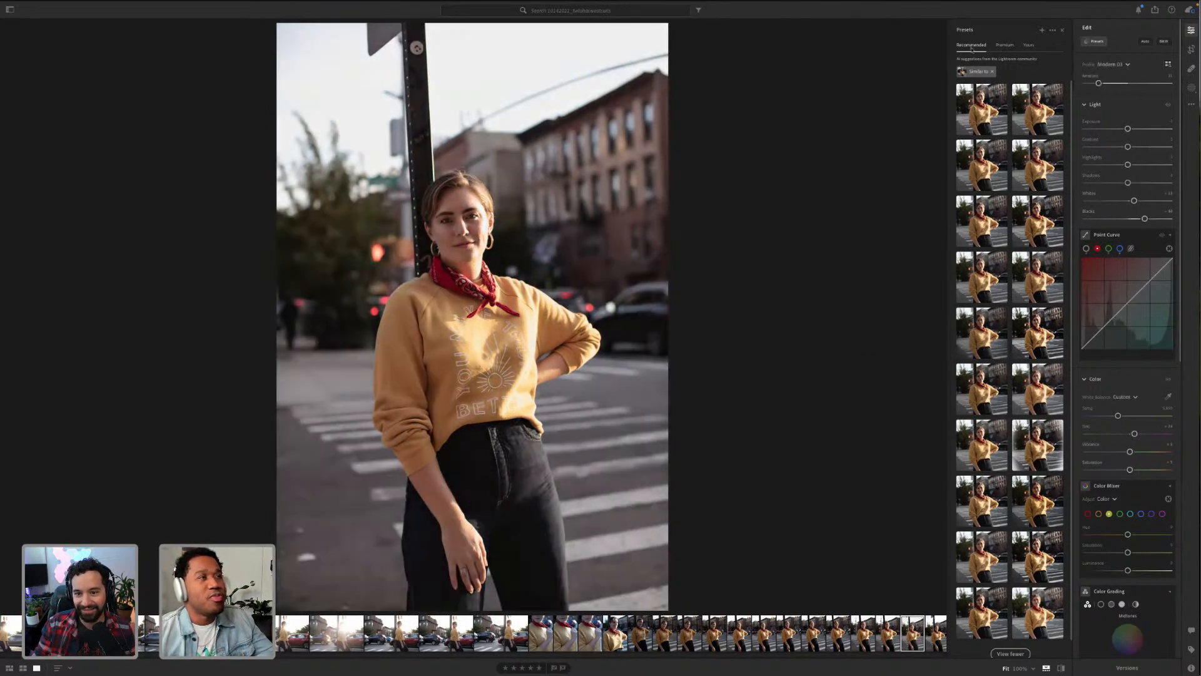
Step: Show the personal presets, inspect the Create Preset settings without saving, and look over the preset management options
click(1028, 45)
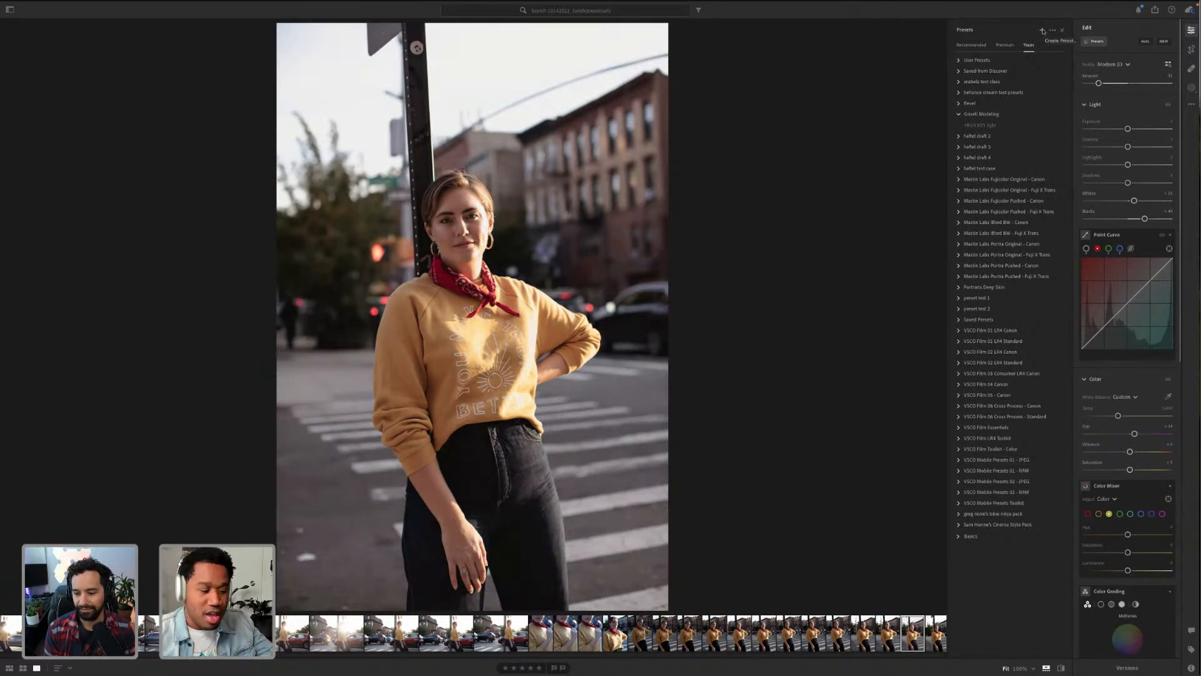
click(1043, 31)
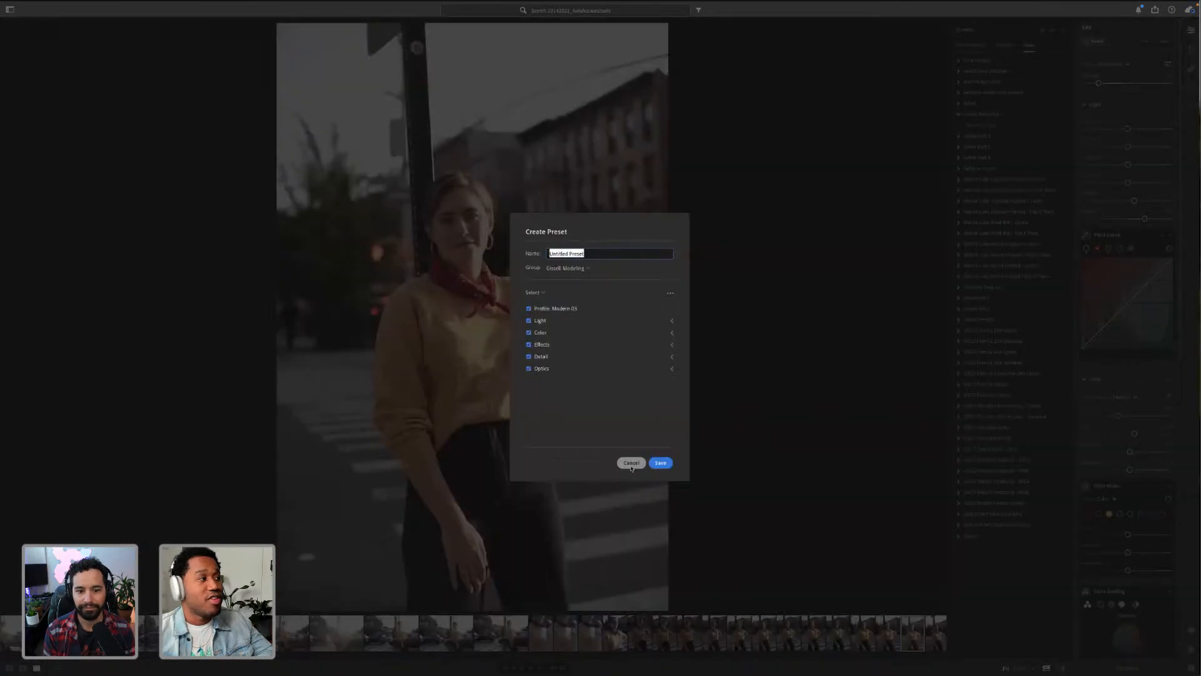
click(632, 463)
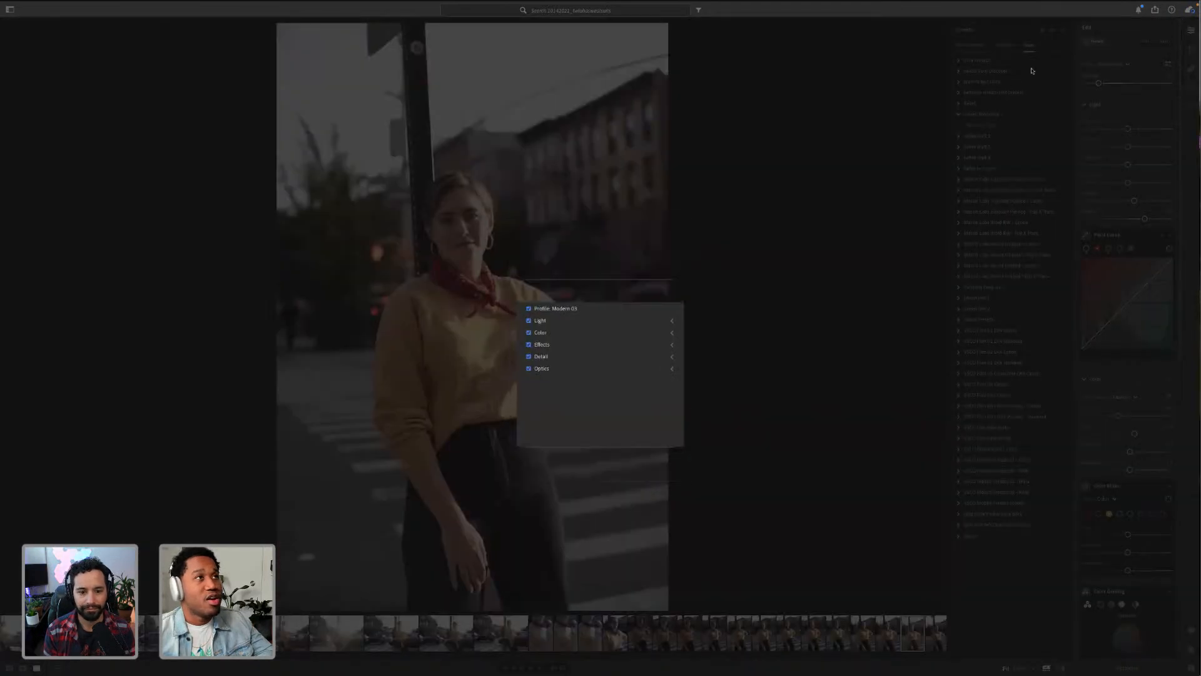
click(1053, 30)
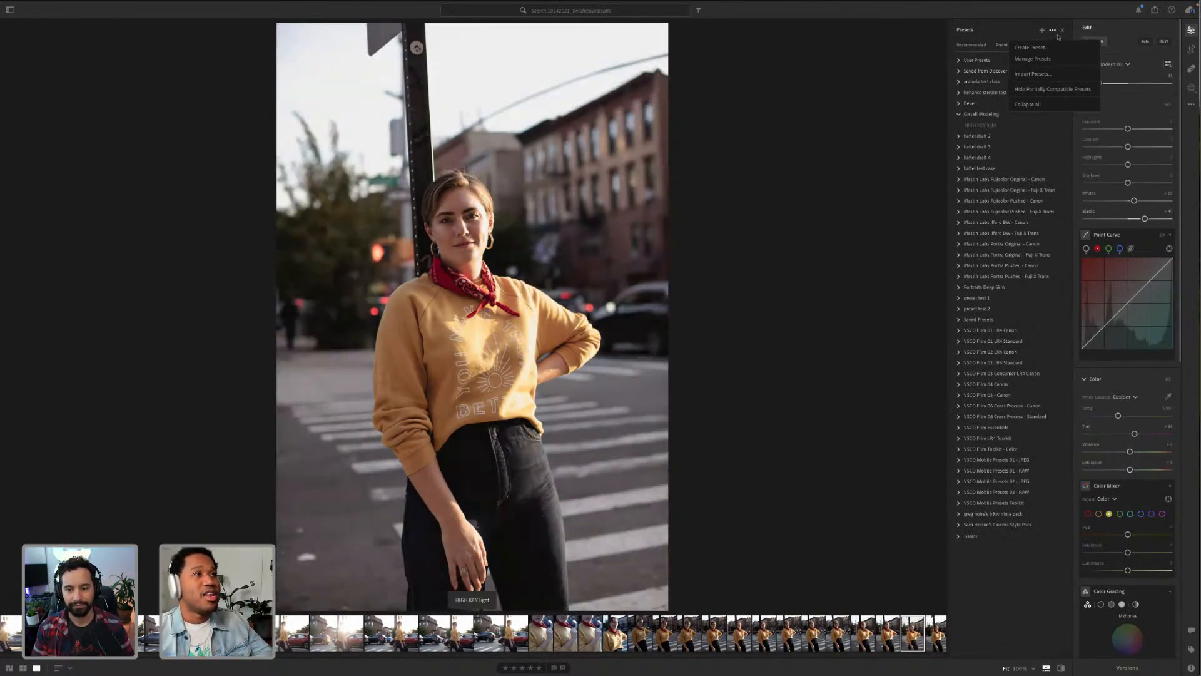
click(1002, 114)
click(994, 125)
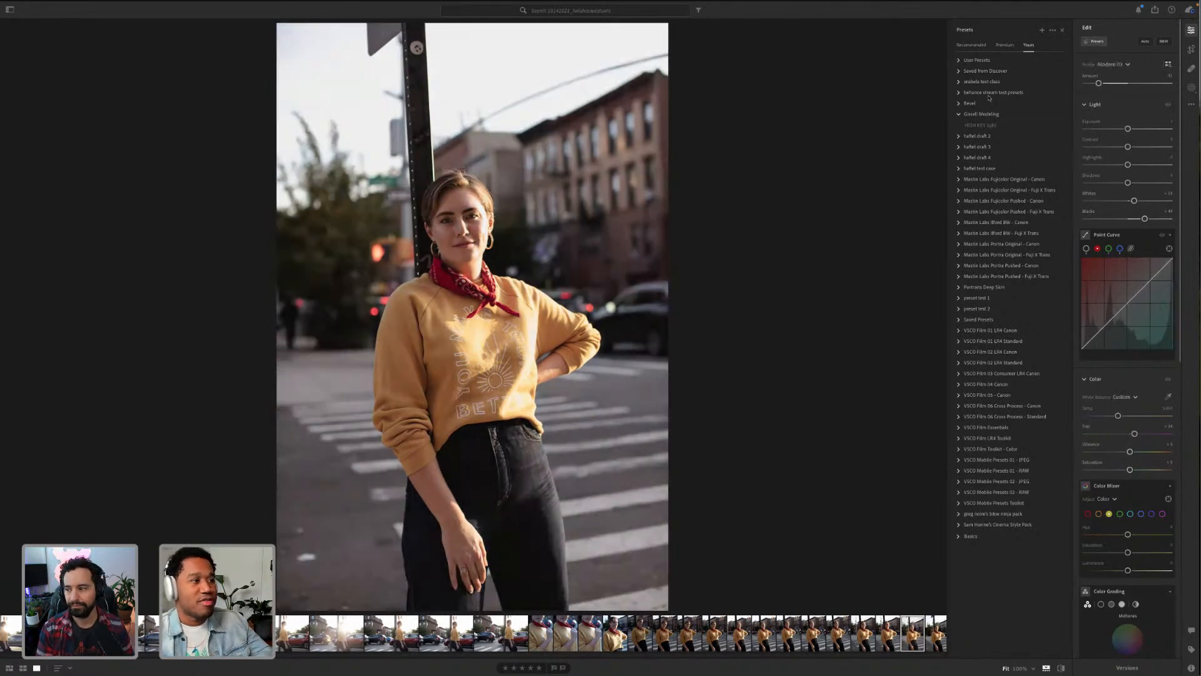
Step: Expand the cinema style pack among the personal presets, preview its looks on the portrait, and collapse it again
click(959, 526)
click(976, 537)
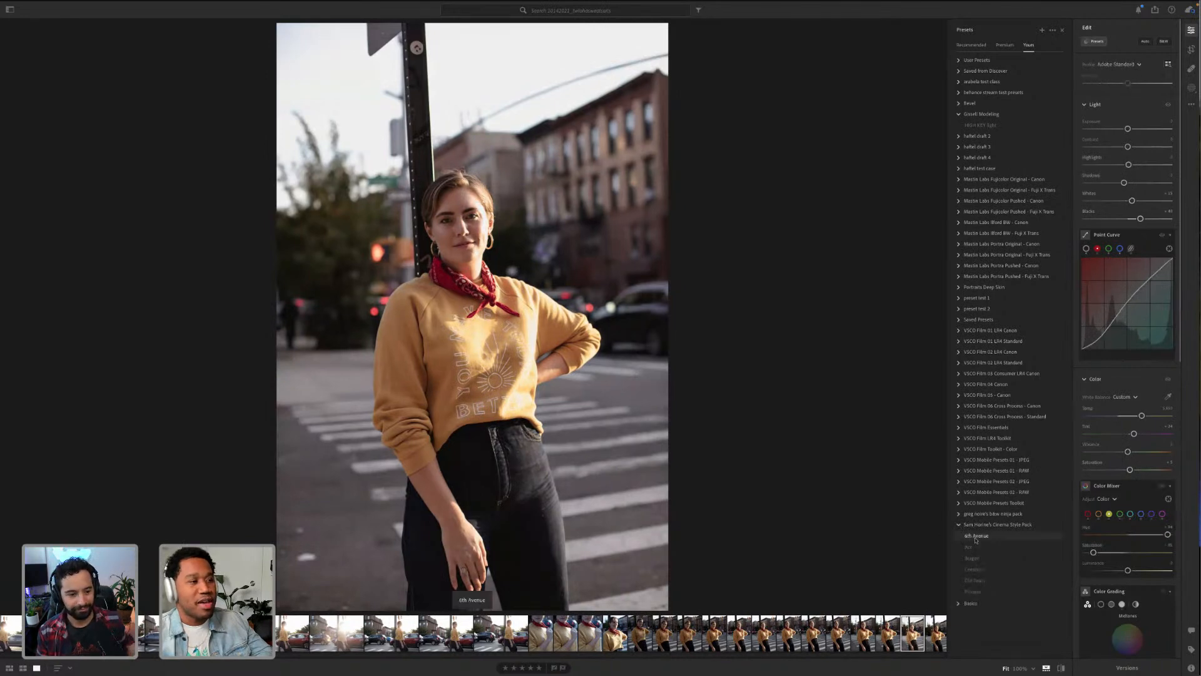
click(968, 547)
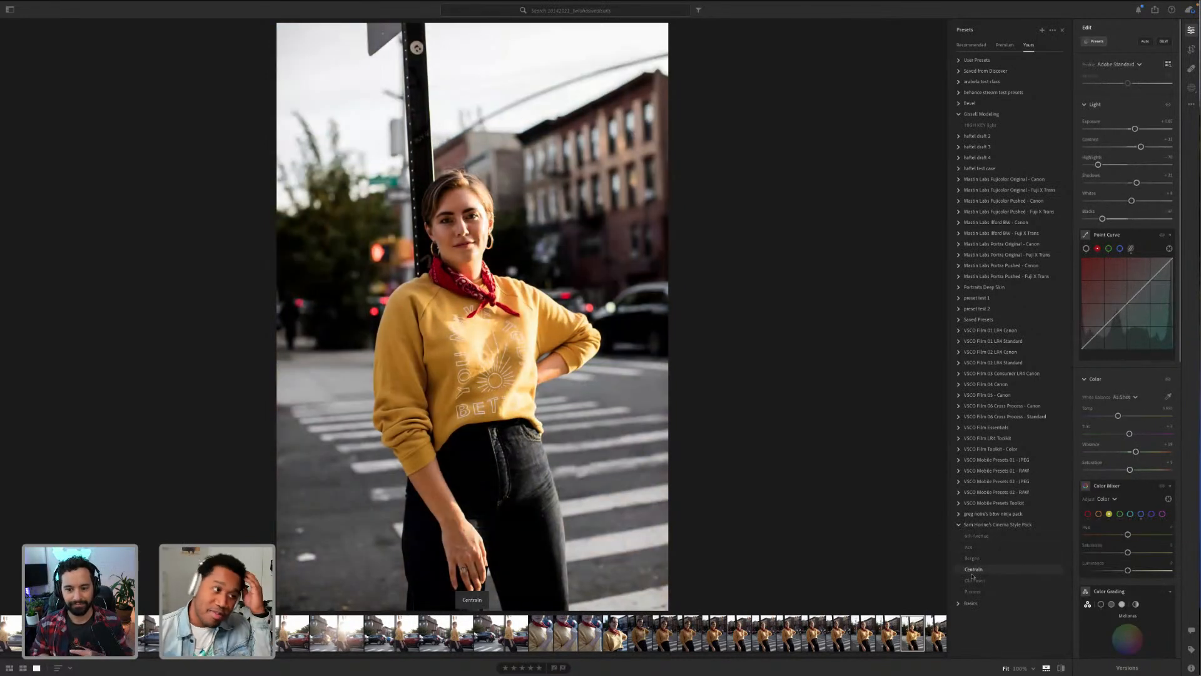
click(958, 526)
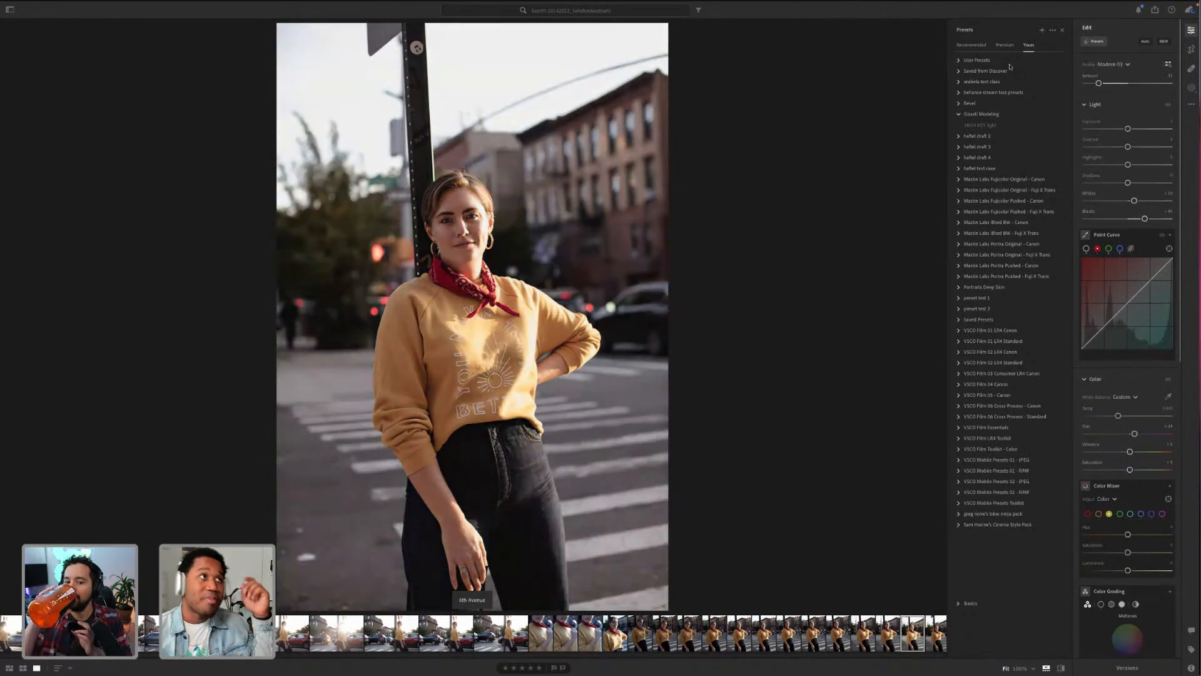
Step: Return to the recommended presets, clear the similar-presets filter, and preview the Cool suggestions on the portrait
click(983, 47)
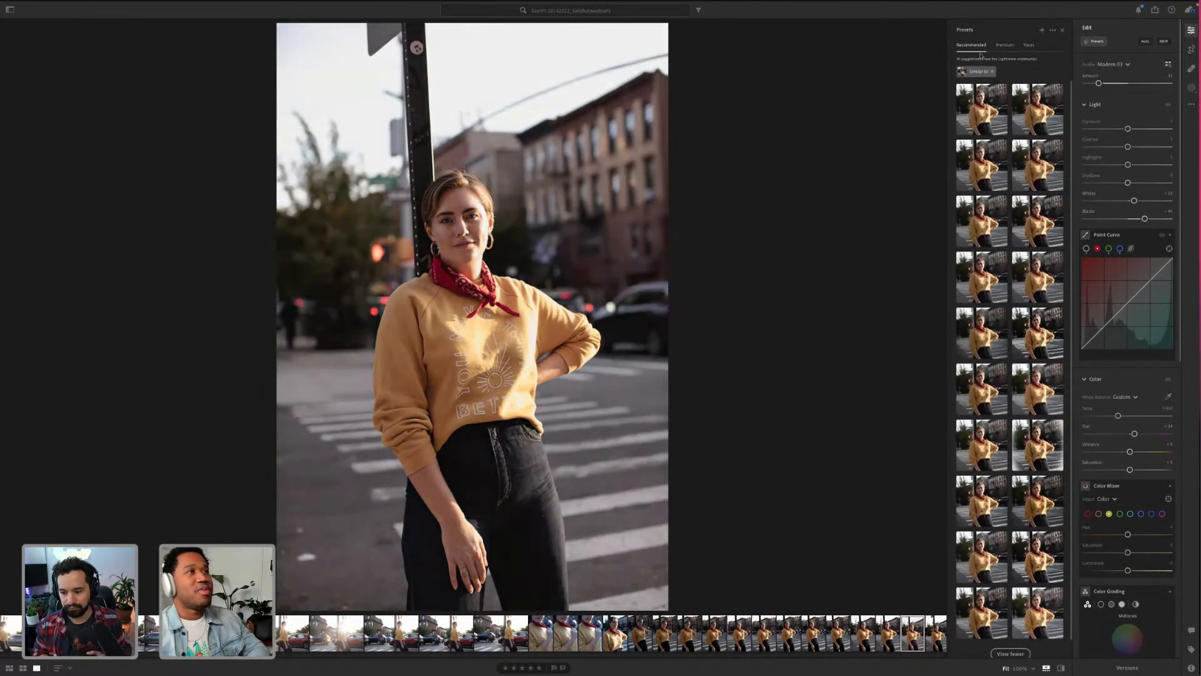
click(992, 73)
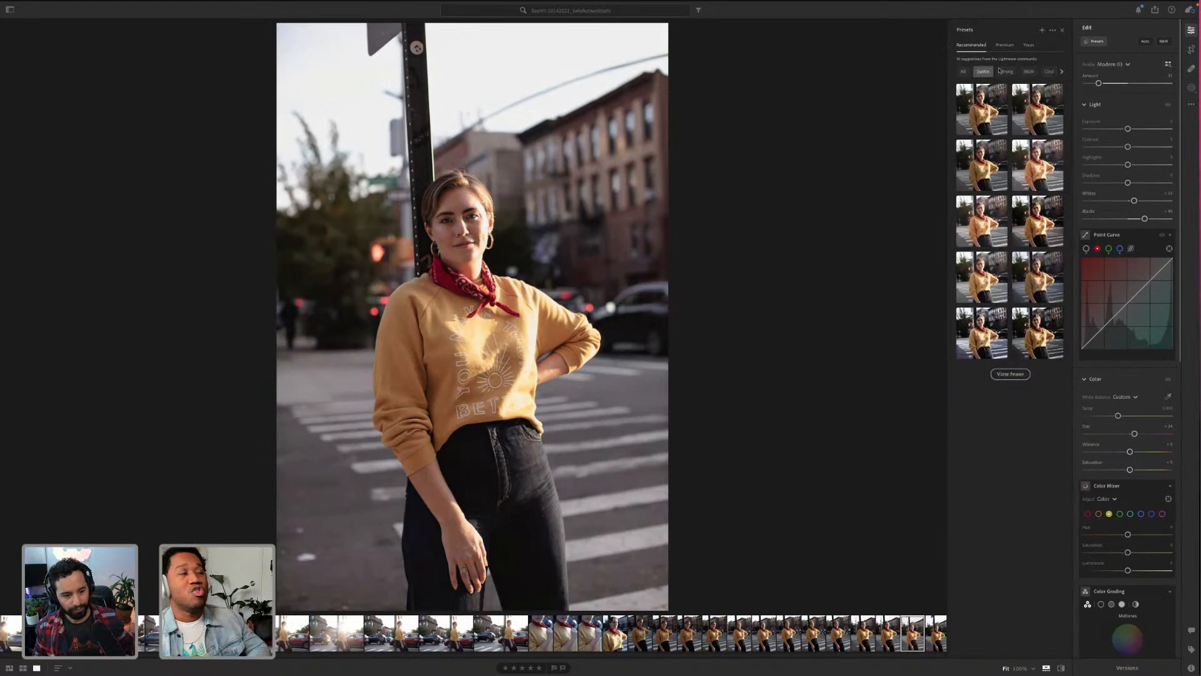
click(1051, 72)
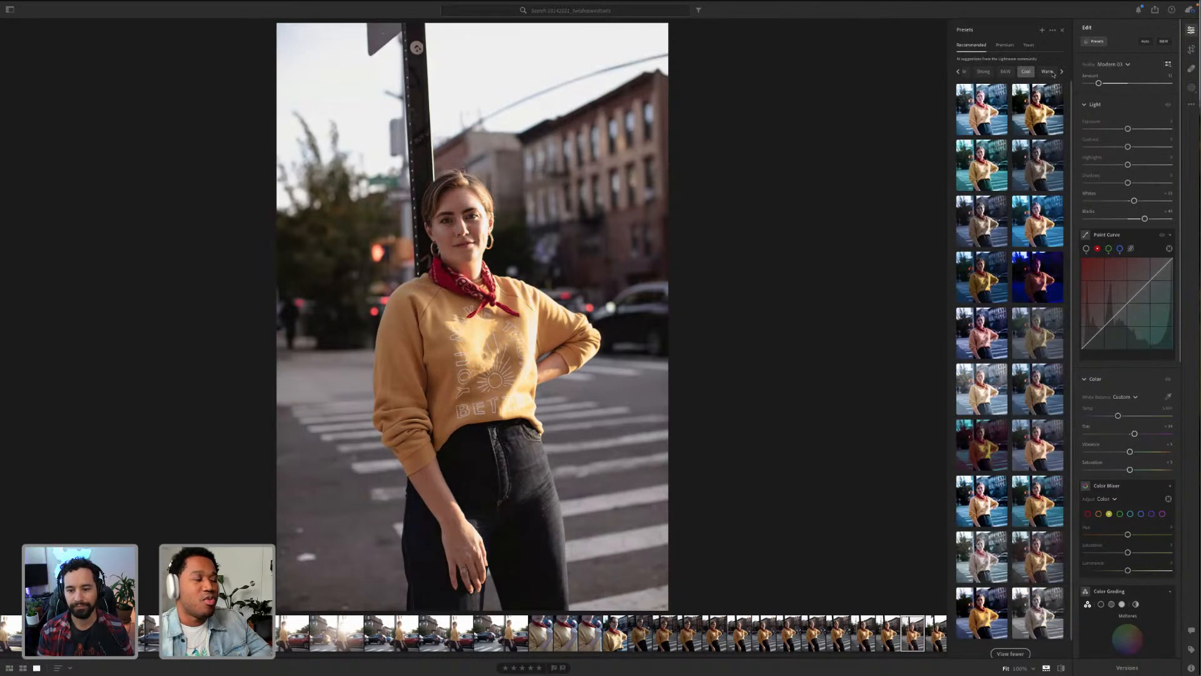
click(984, 447)
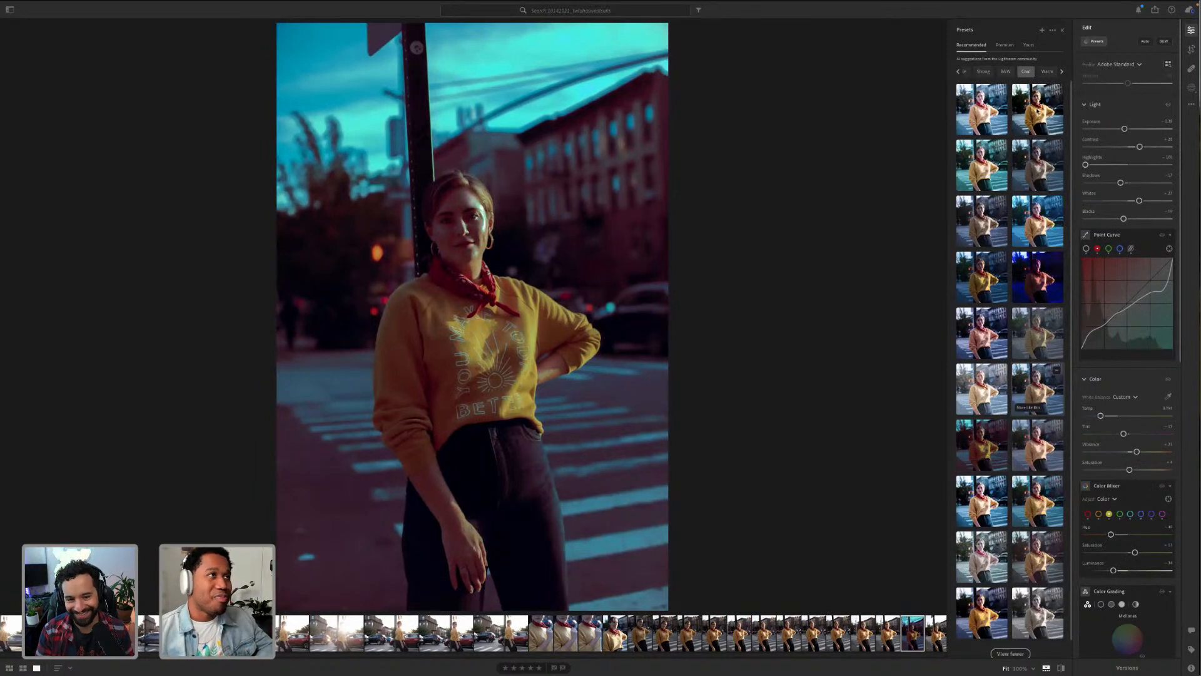
Step: Apply a Warm recommended preset to the portrait and sample a neutral area of the street for white balance
click(1048, 72)
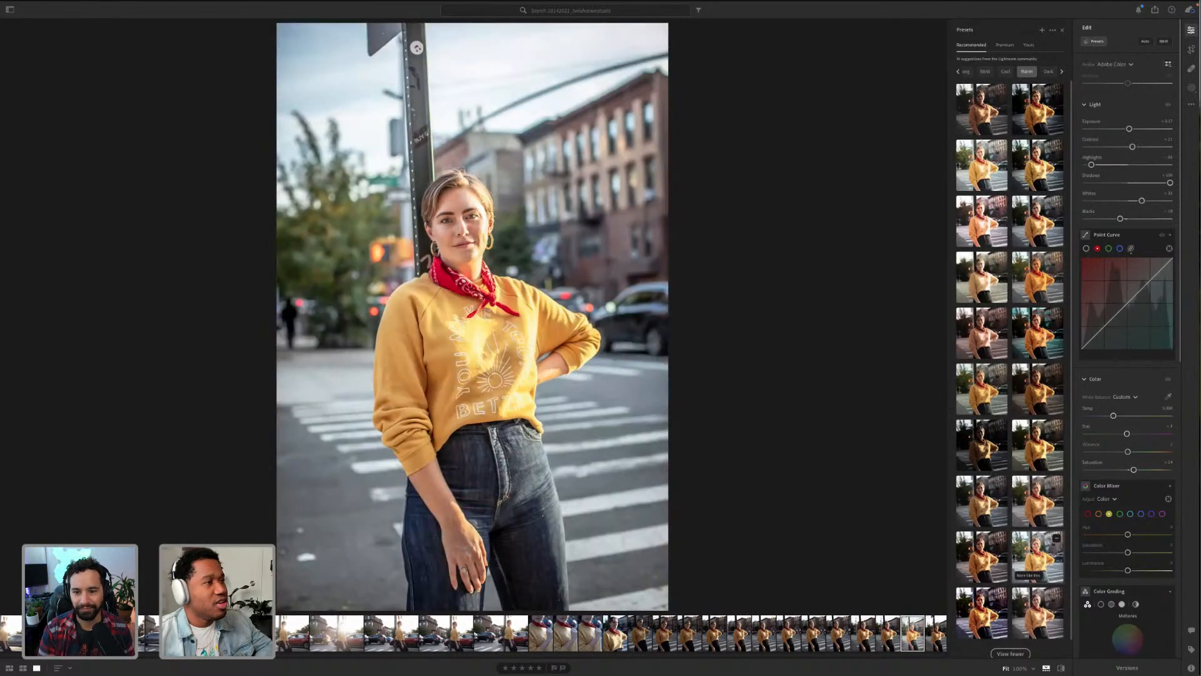
click(987, 405)
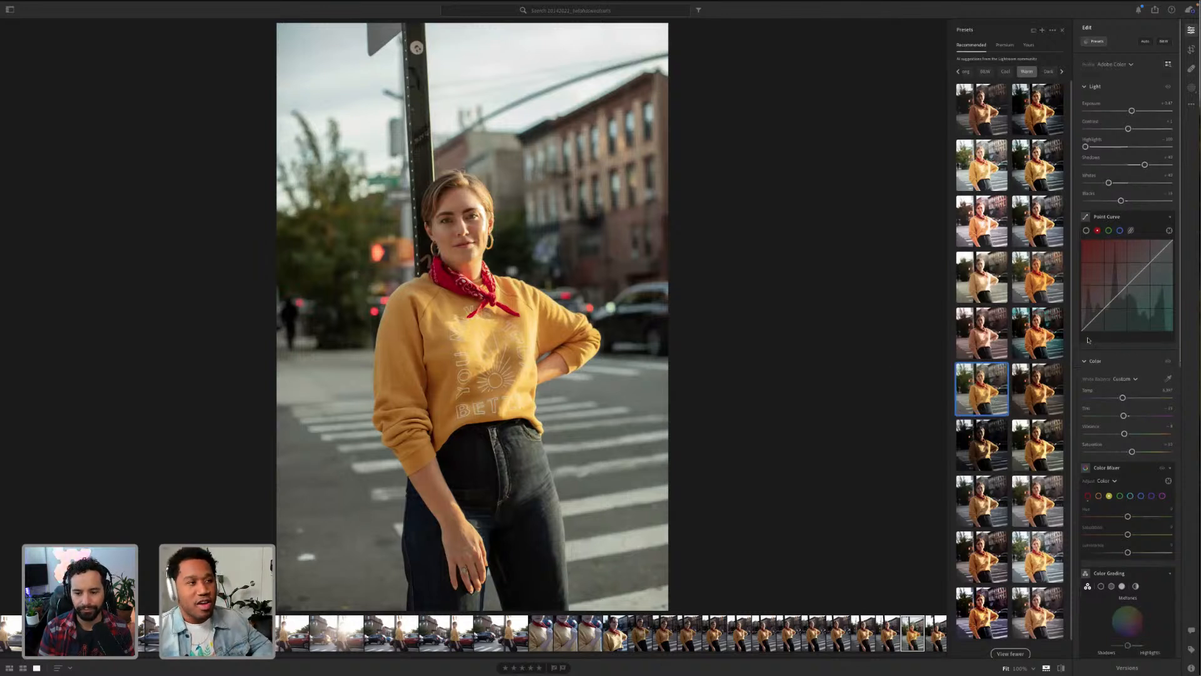
click(1168, 379)
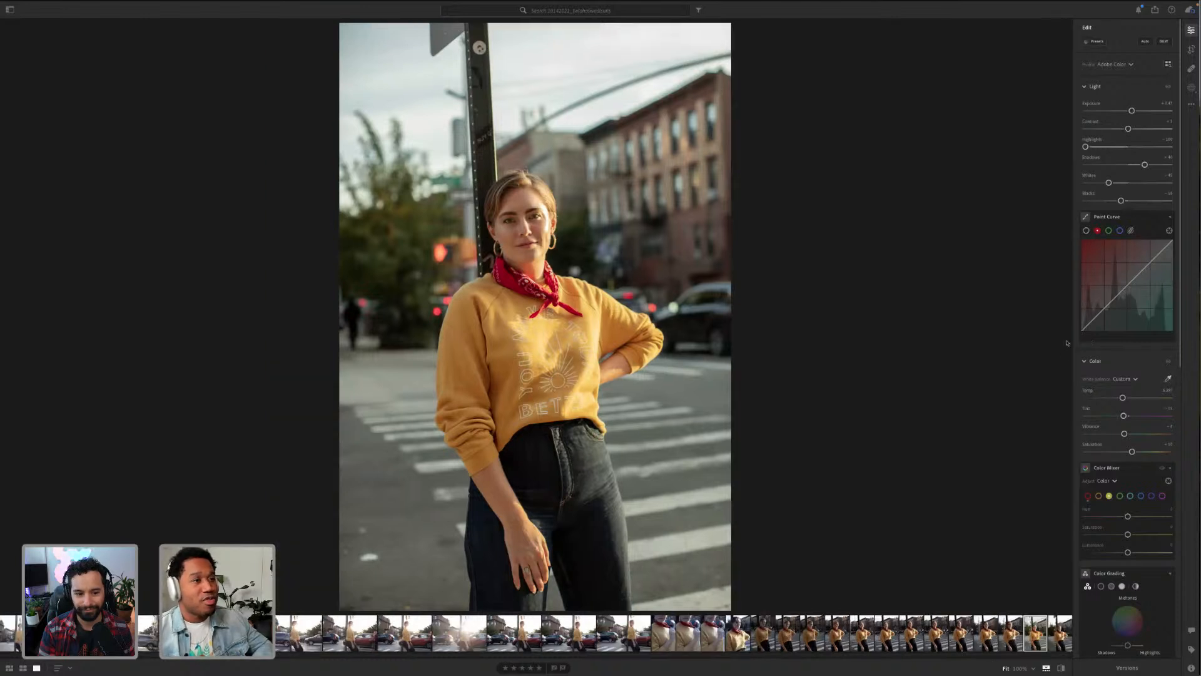
click(444, 467)
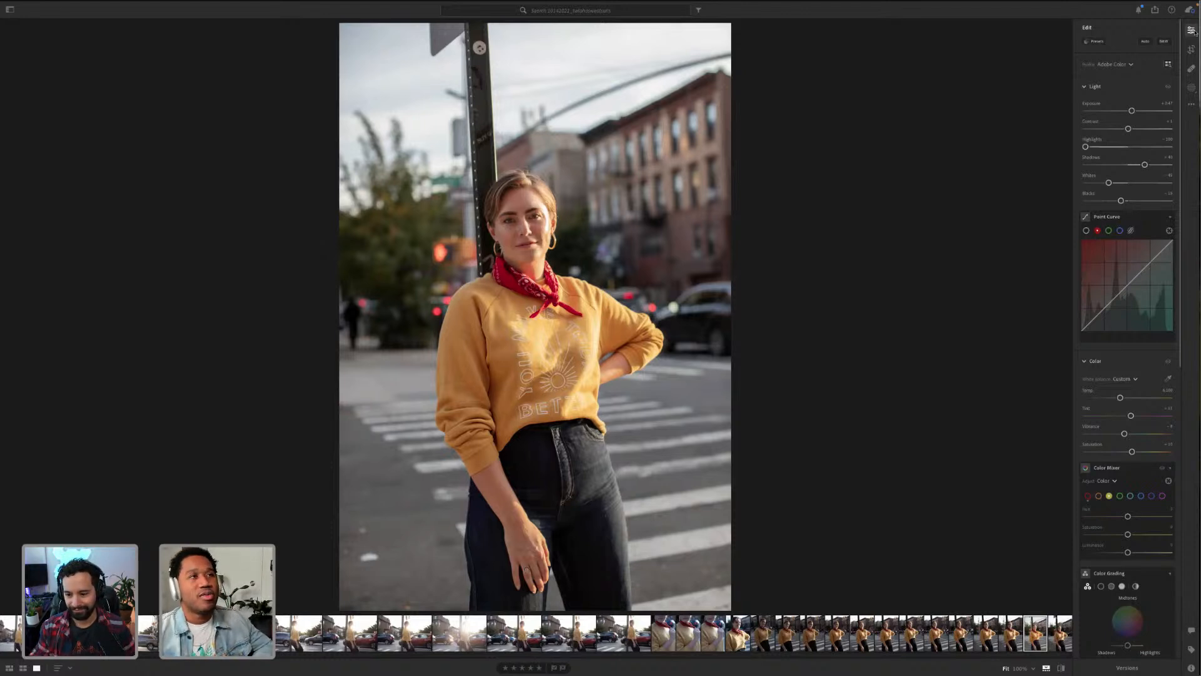
Step: Bring back the recommended presets and send the portrait to Photoshop for editing
click(1192, 30)
click(1192, 30)
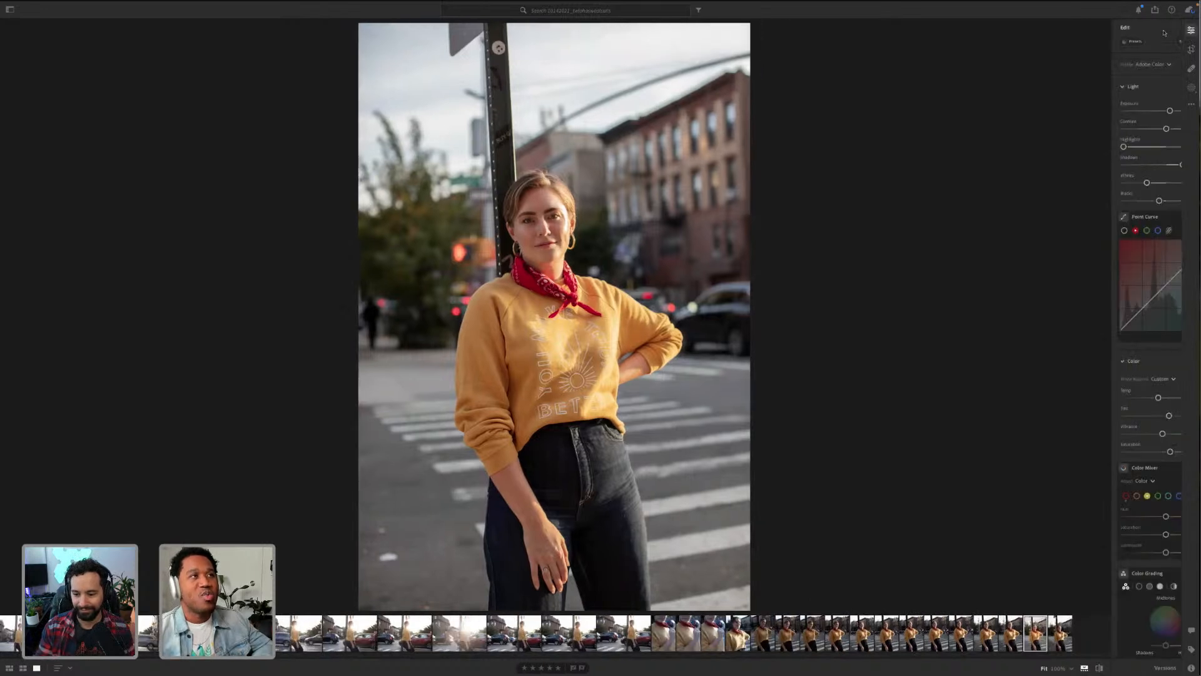
click(1094, 42)
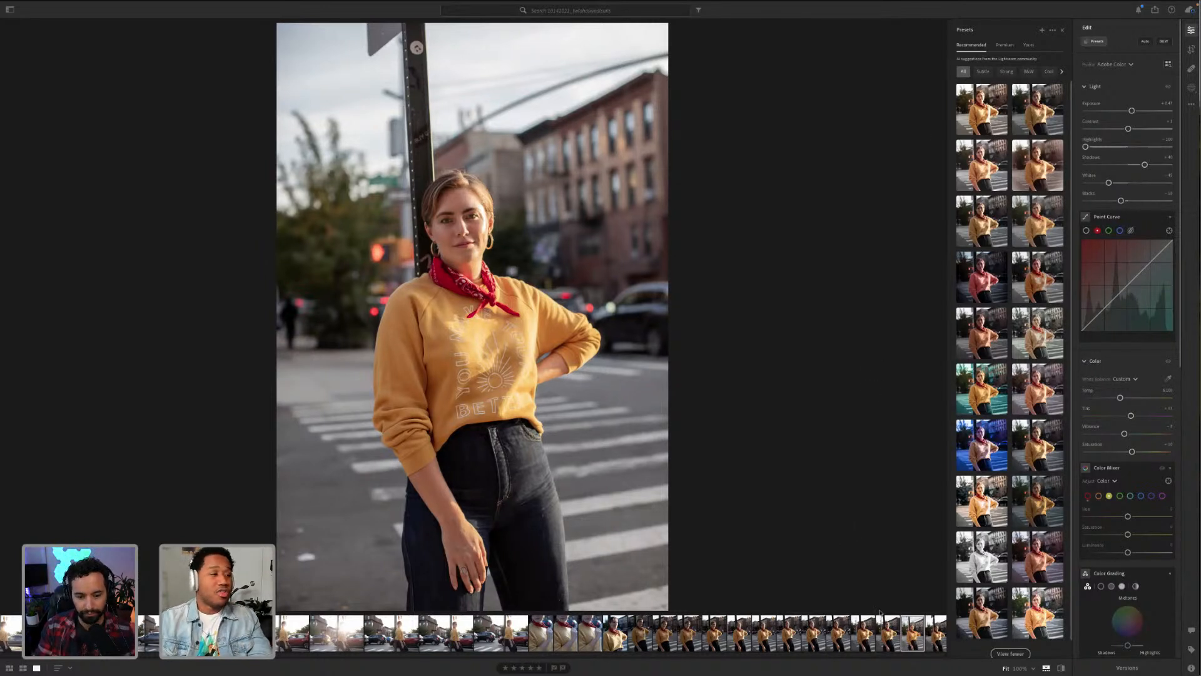
right_click(908, 623)
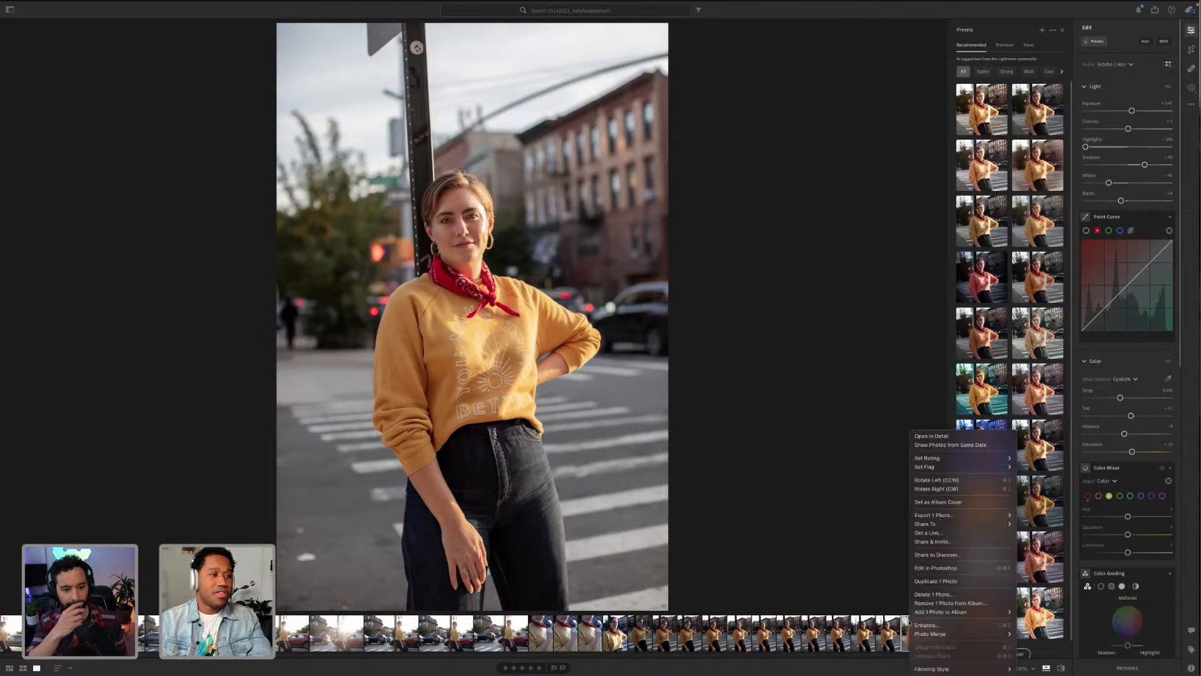
click(948, 569)
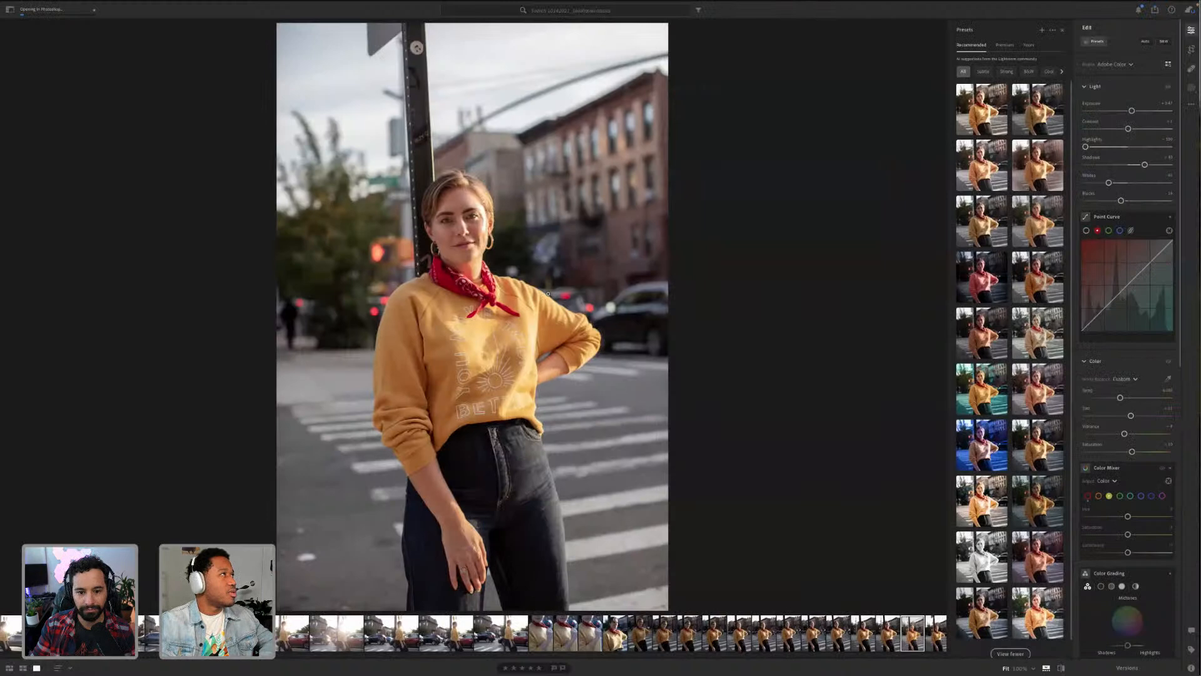
Step: Switch to the desktop to check whether Photoshop is launching, and return to Lightroom
key(ctrl+Left)
key(ctrl+Left)
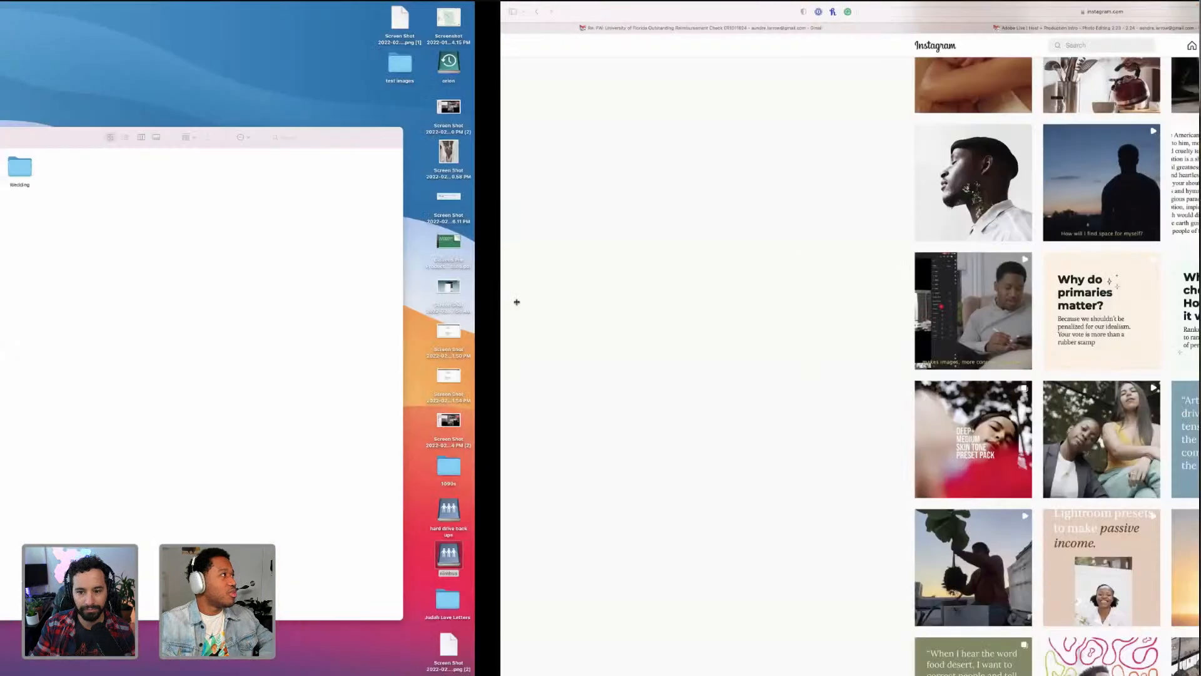
mouse_move(10, 344)
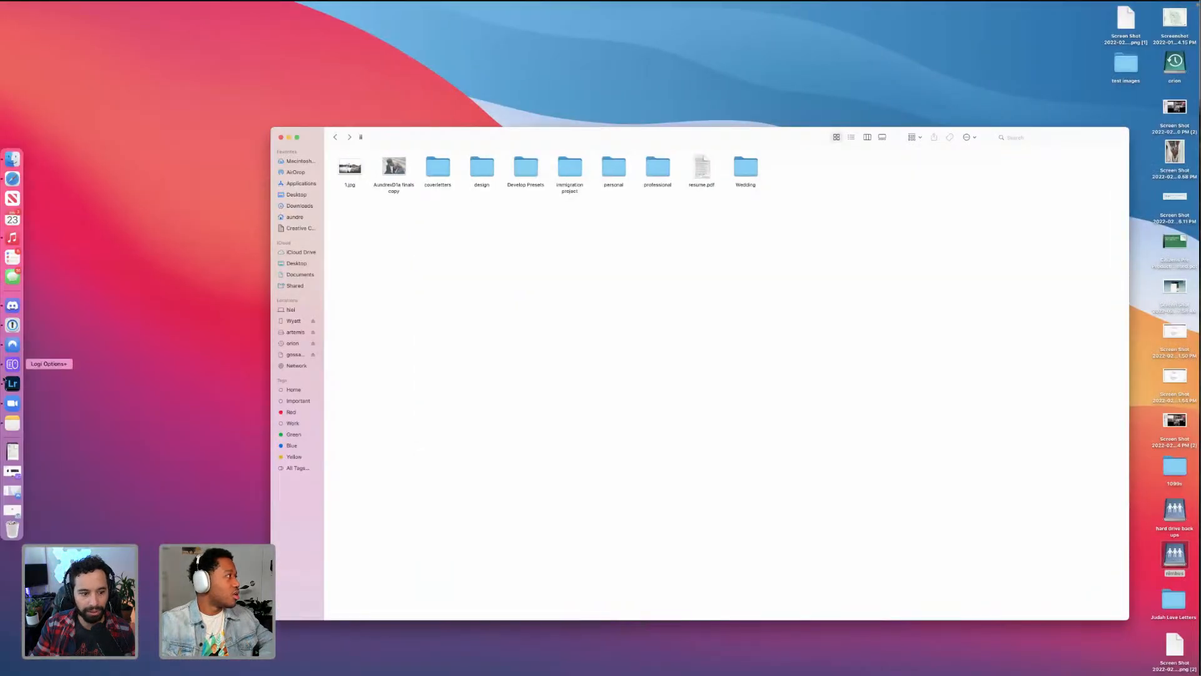
key(ctrl+Right)
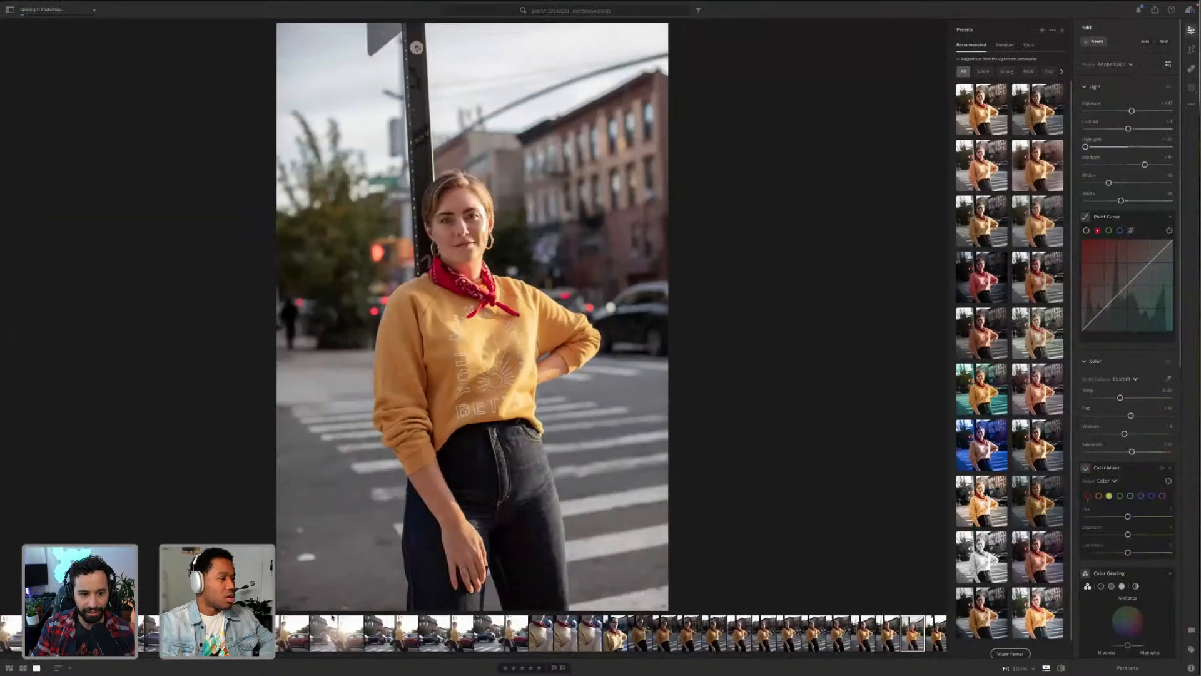
Step: Try again to send the portrait to Photoshop, leaving no extra preset applied
right_click(969, 566)
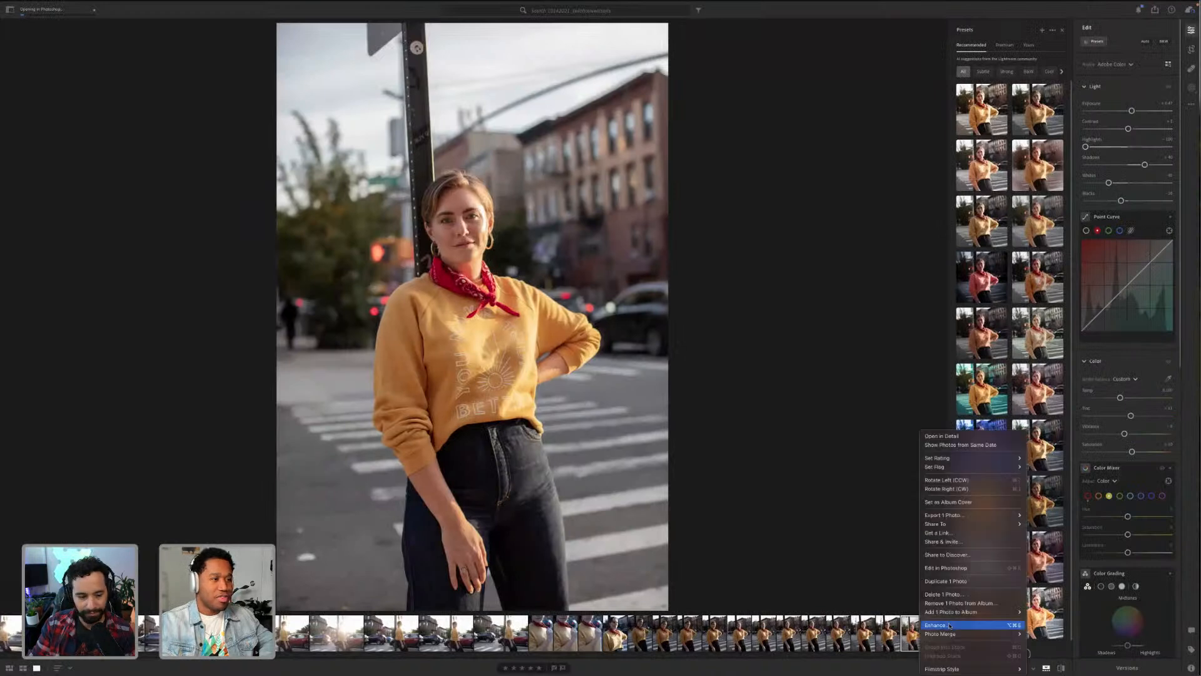
click(970, 567)
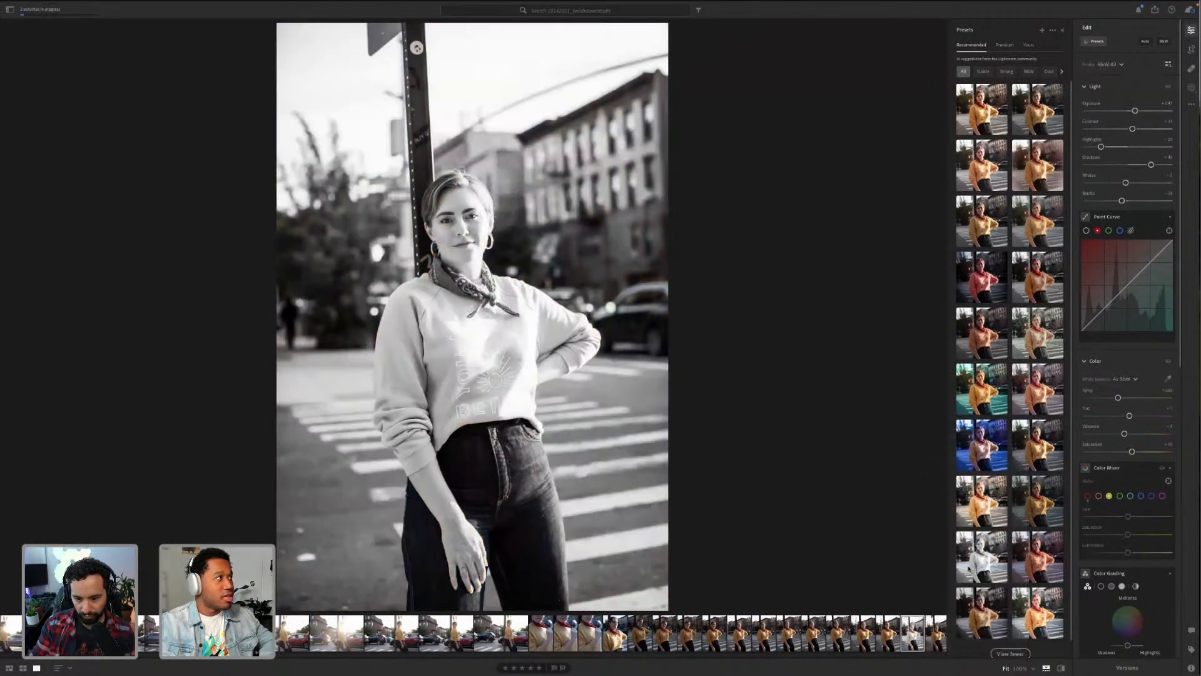
key(super+z)
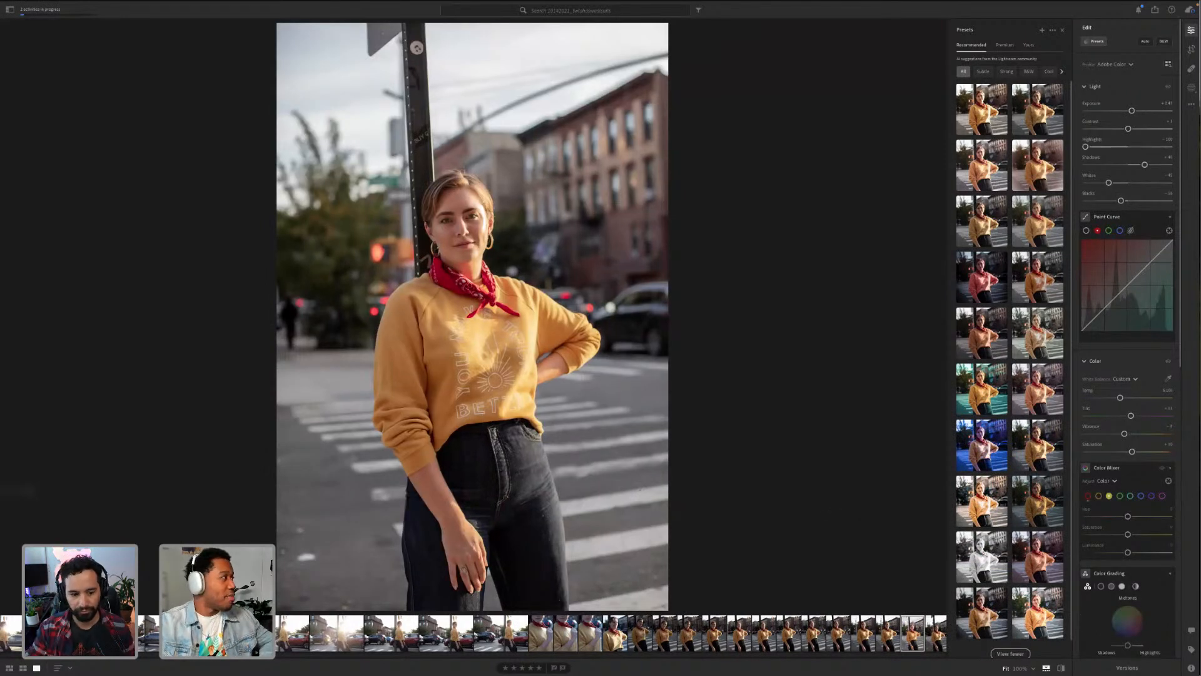
Step: Launch Adobe Photoshop 2022 directly from the installed applications
mouse_move(12, 491)
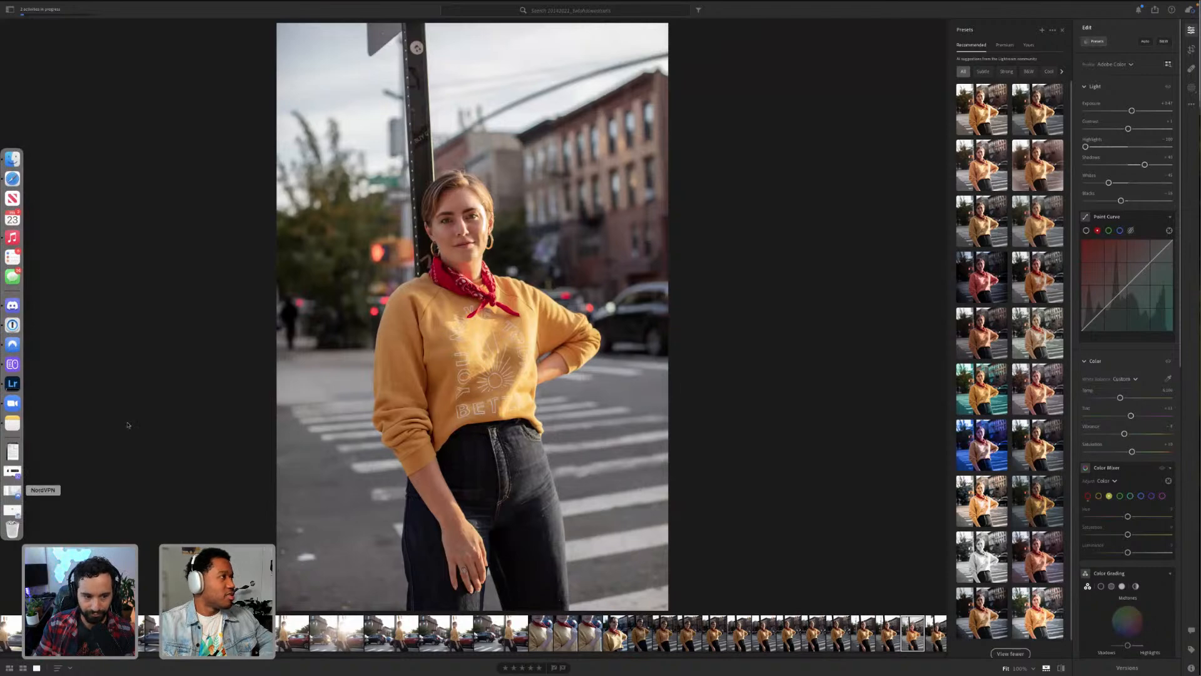
key(F4)
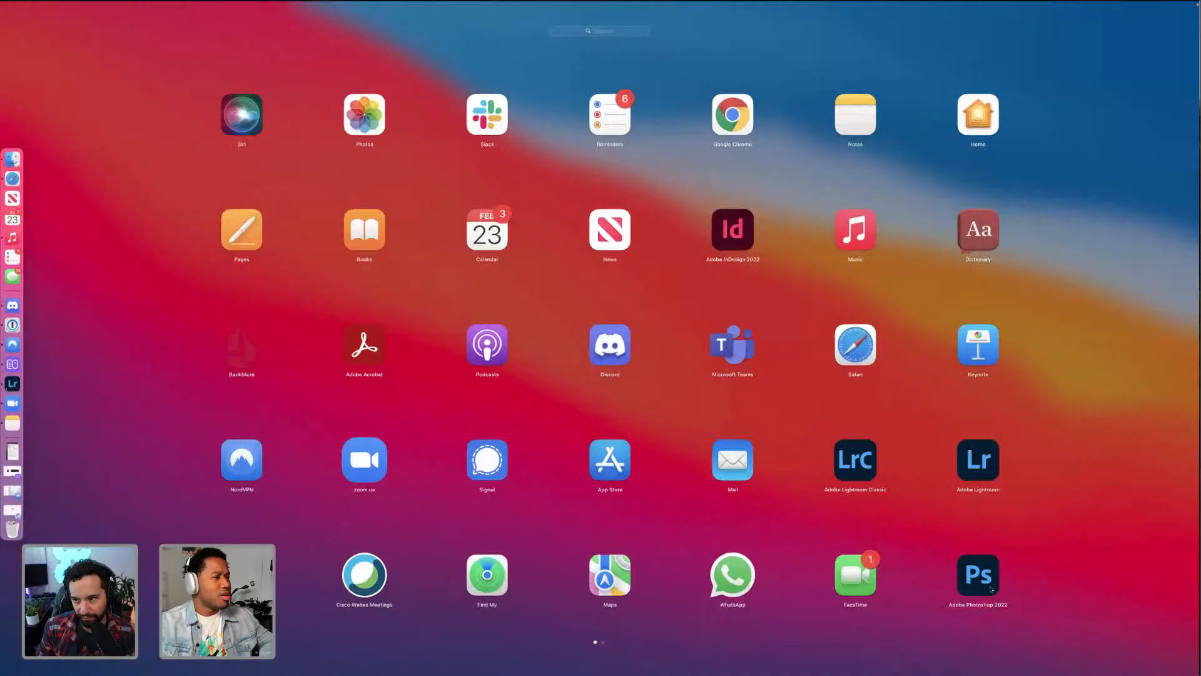
click(876, 518)
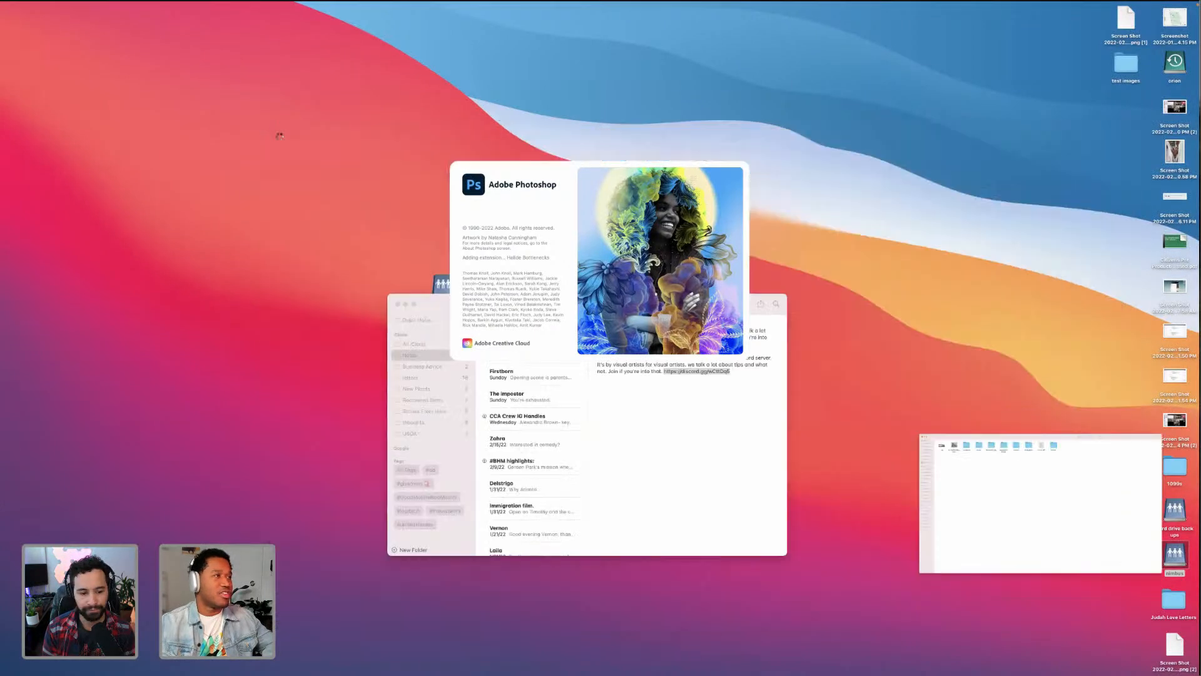
click(280, 137)
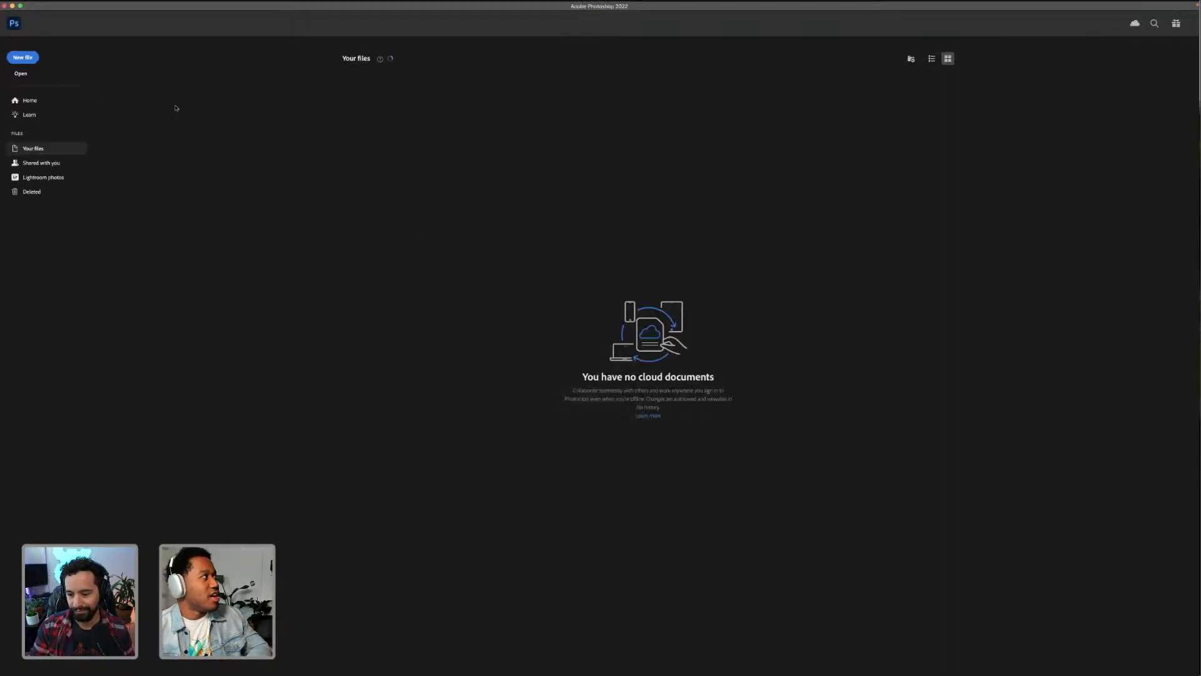
Step: Switch back to Lightroom, check the pending activities, and open the portrait in Photoshop for editing
key(ctrl+Right)
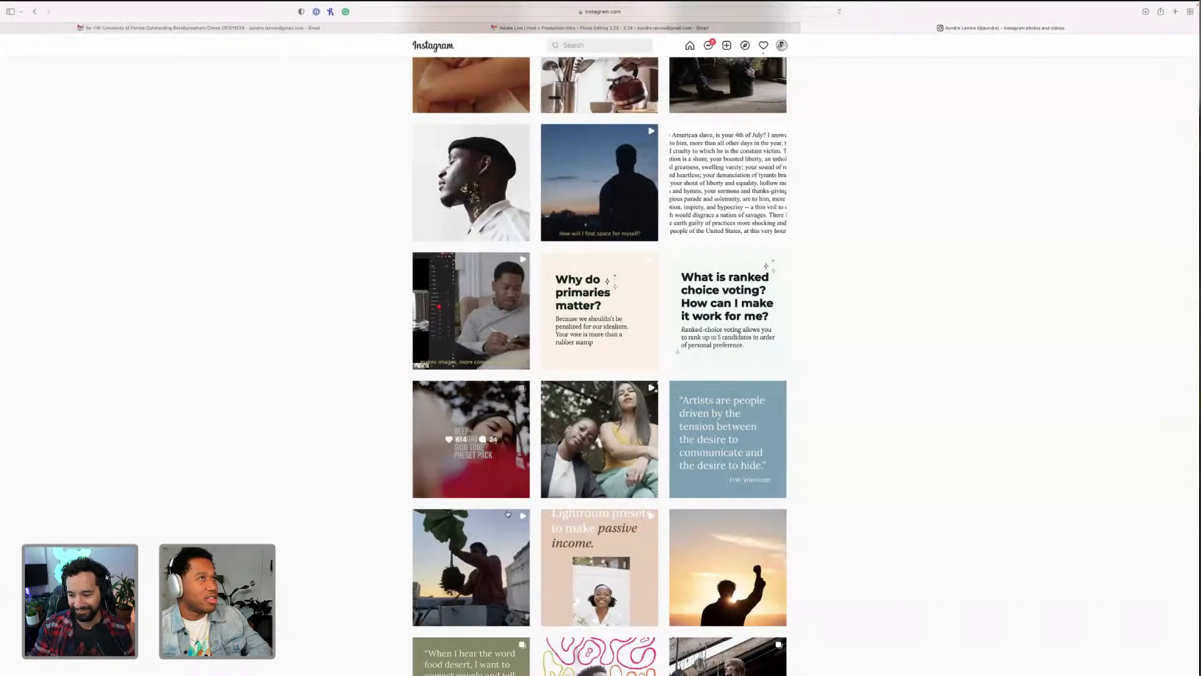
key(ctrl+Right)
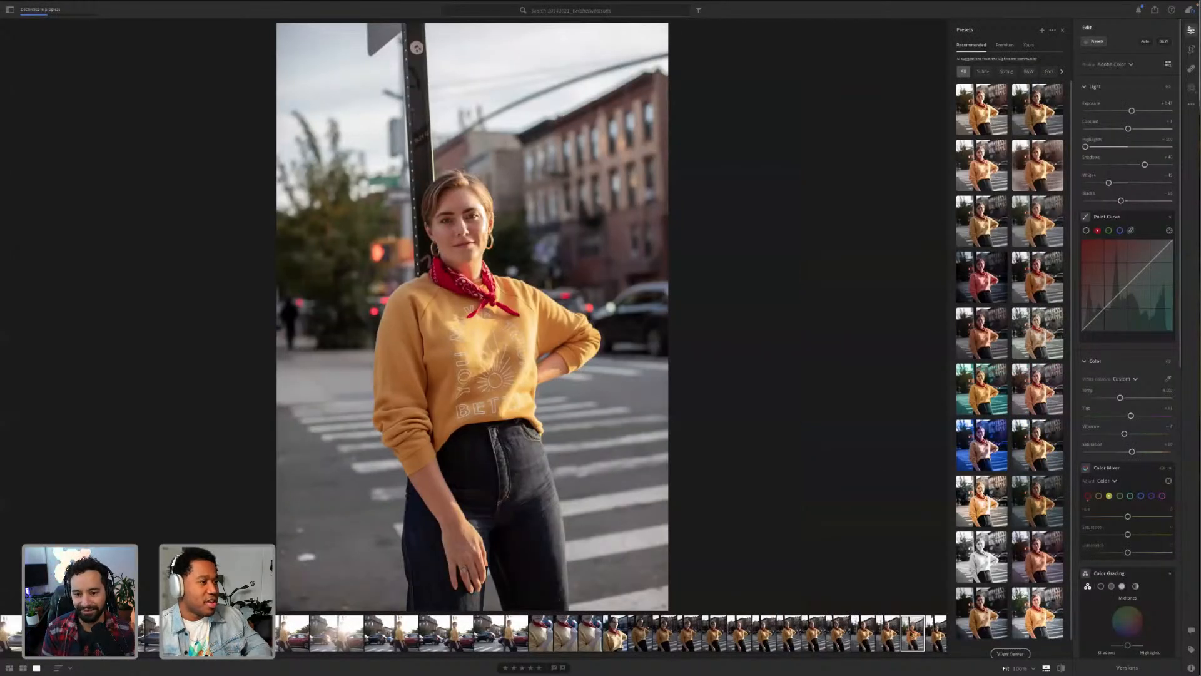
right_click(914, 632)
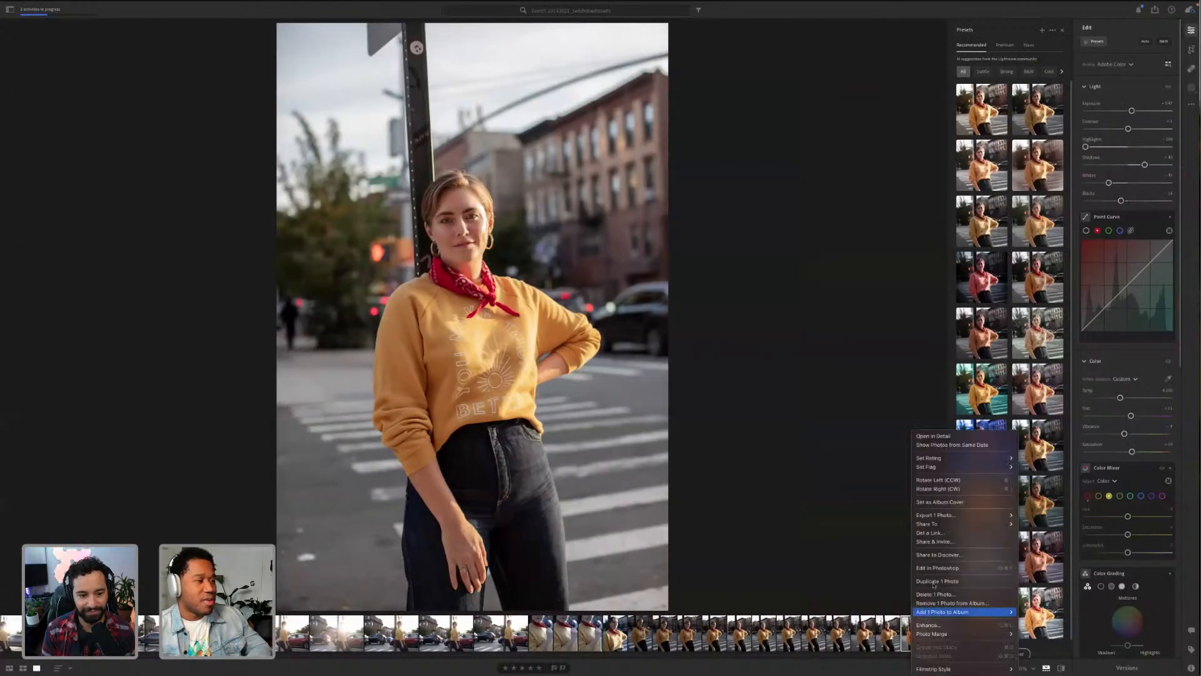
key(Escape)
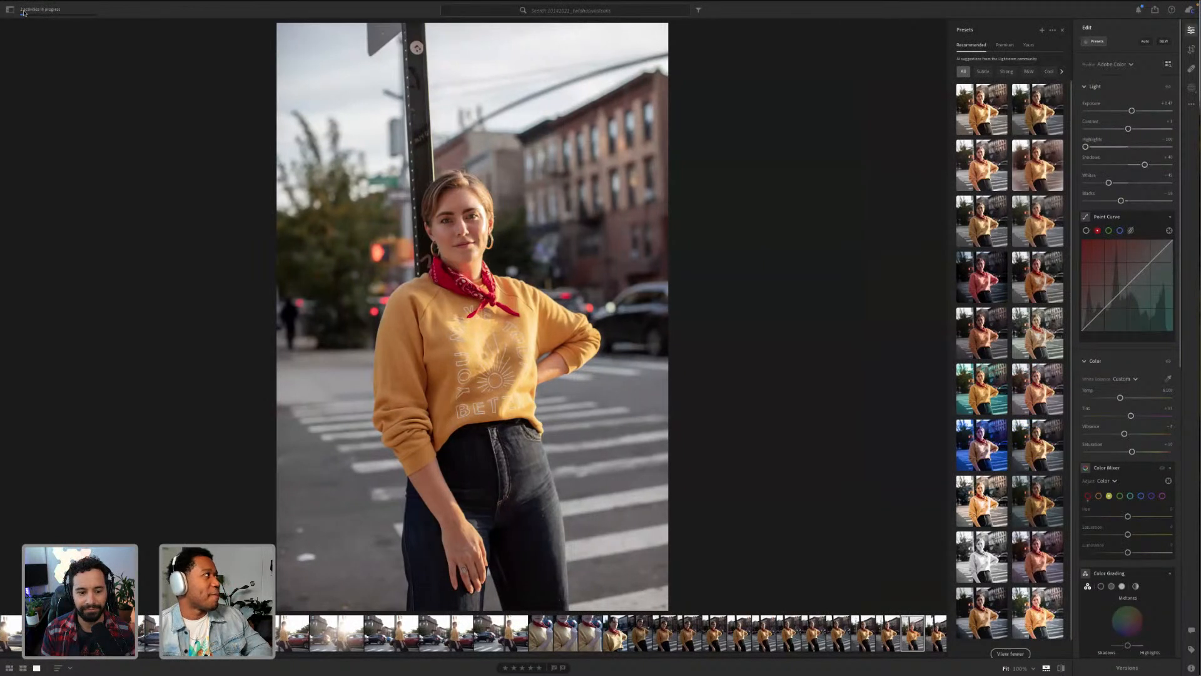
click(24, 13)
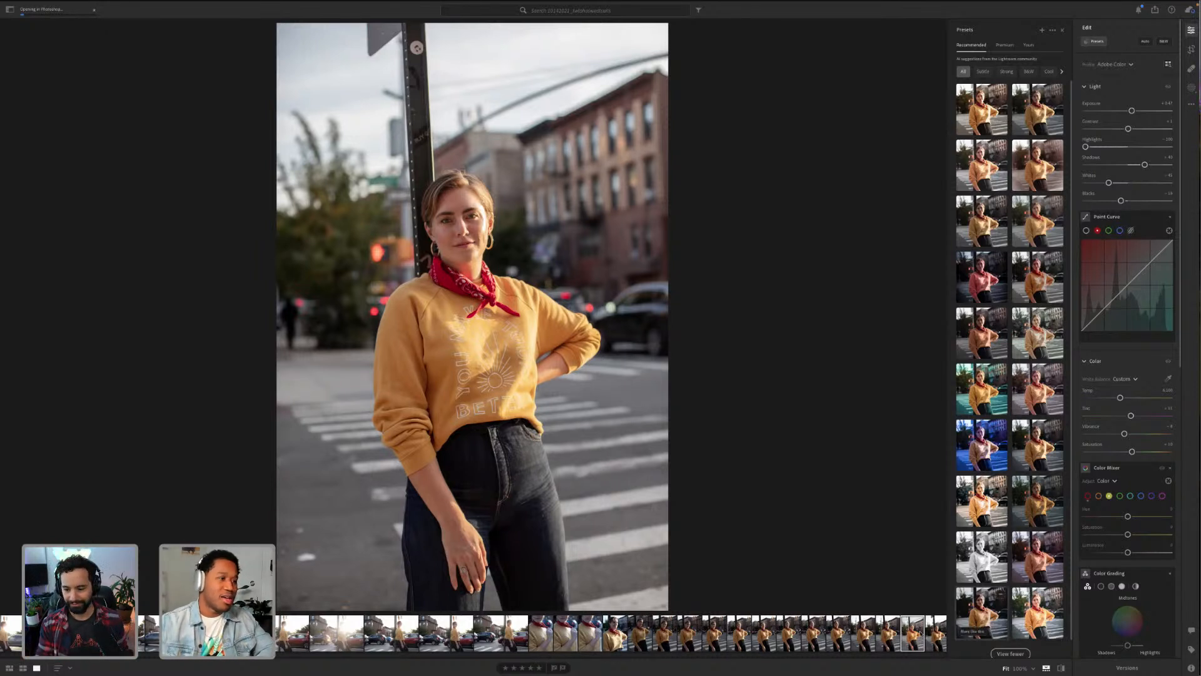
right_click(921, 633)
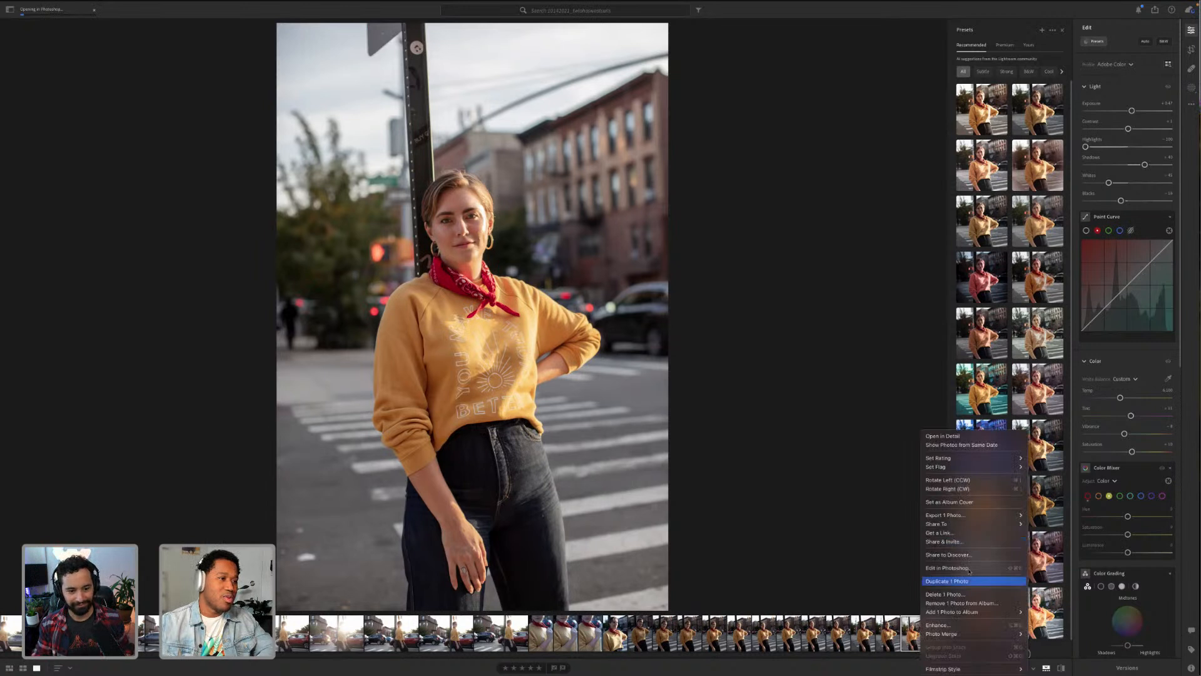
click(946, 568)
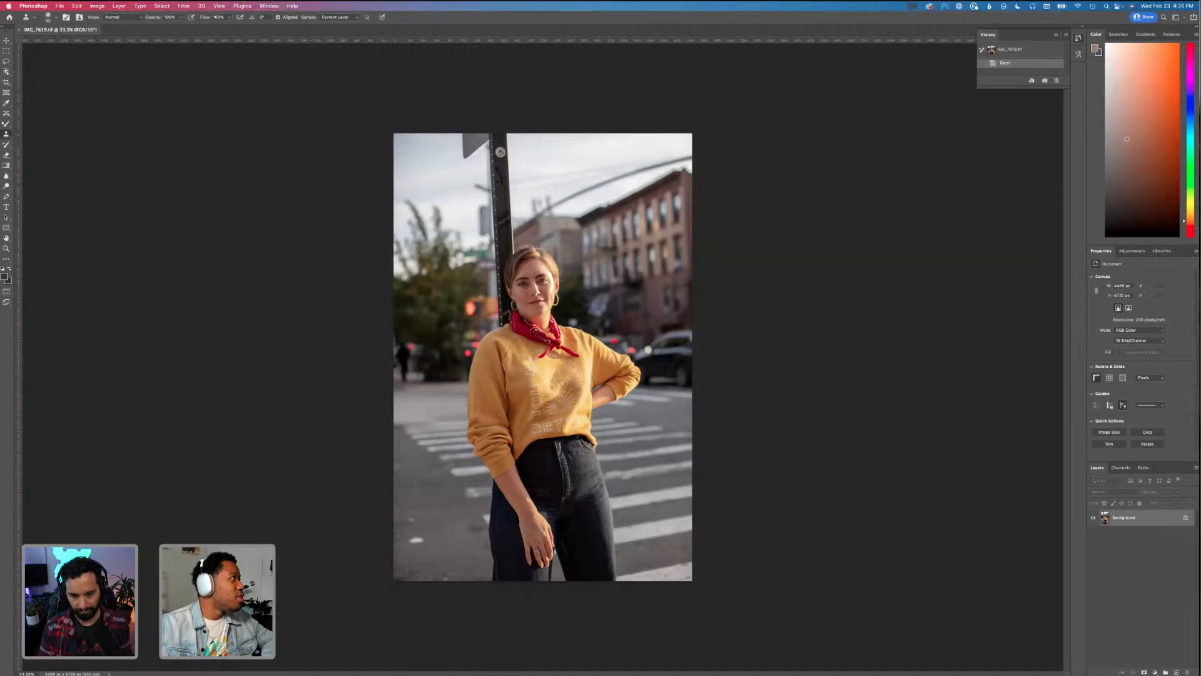
Step: Convert the portrait's color mode to CMYK Color, accepting the U.S. Web Coated (SWOP) v2 profile
click(119, 5)
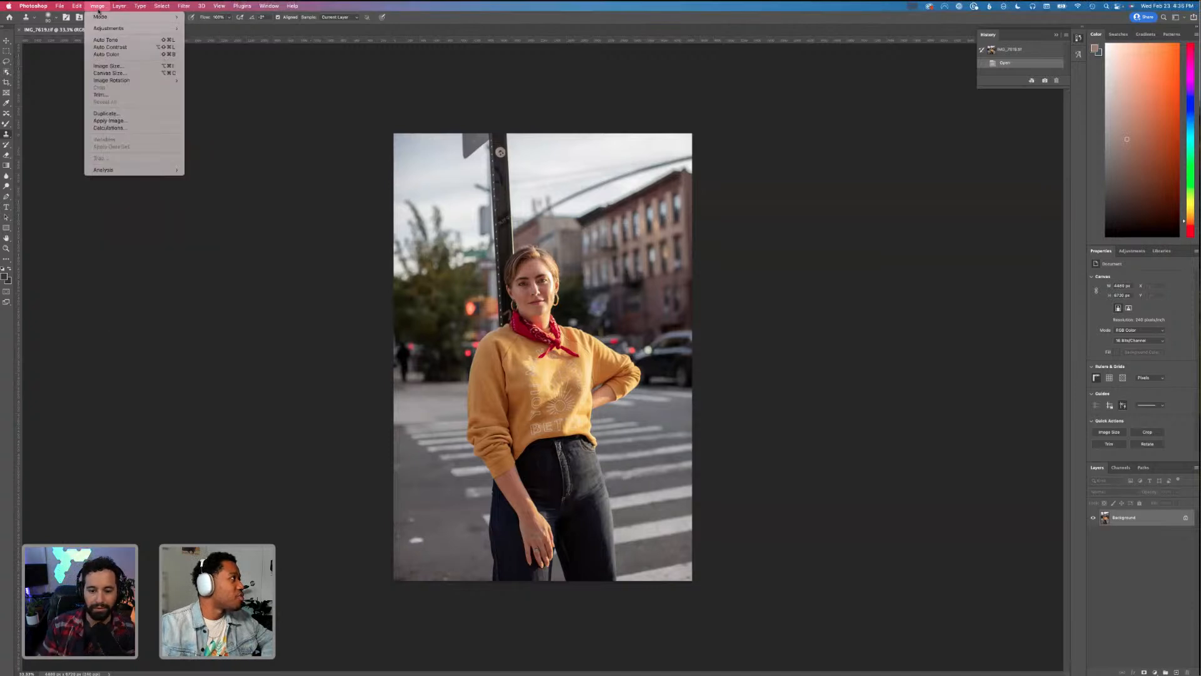
mouse_move(100, 17)
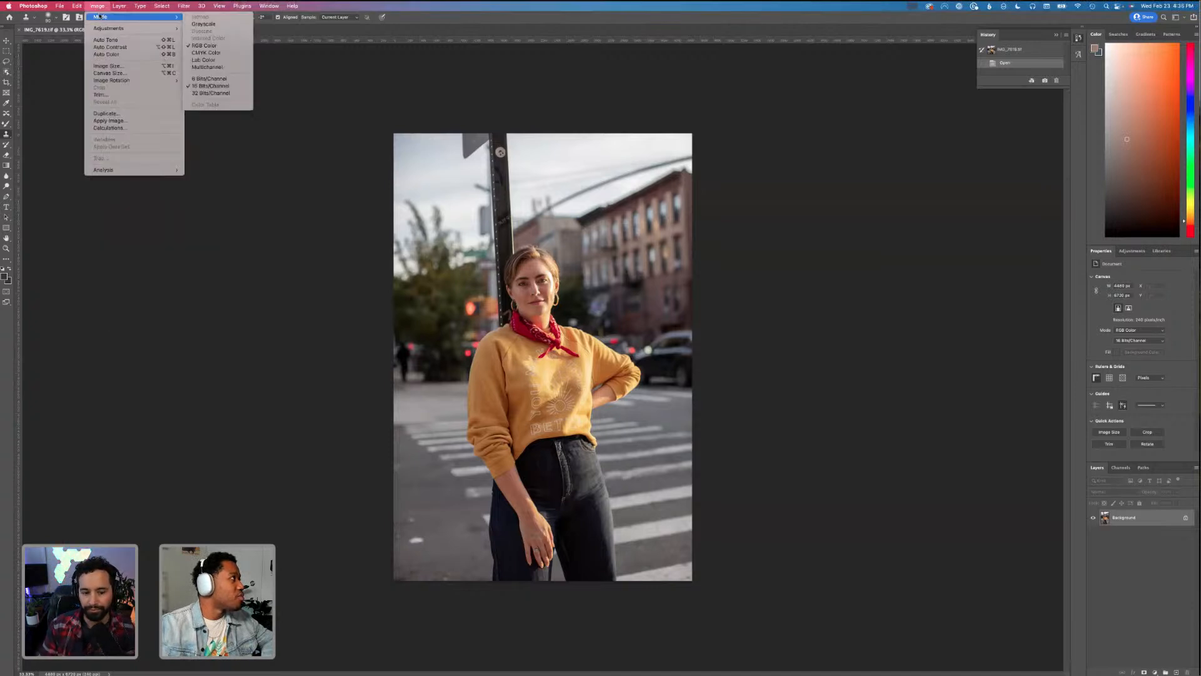
click(232, 55)
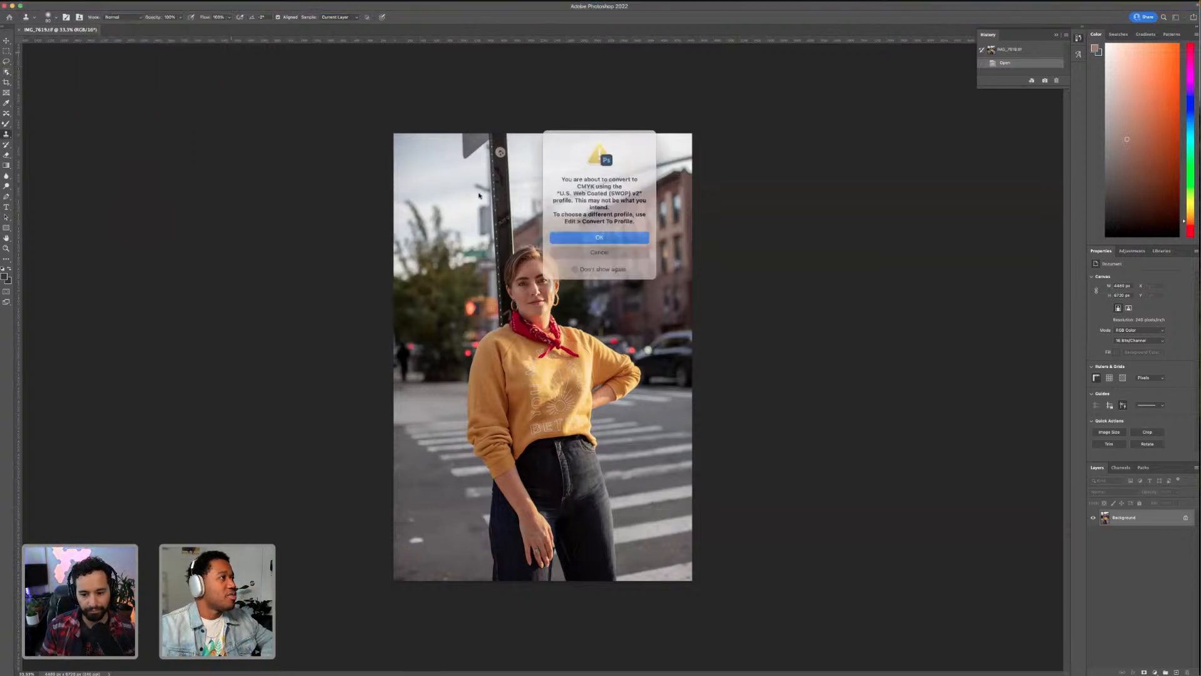
click(615, 236)
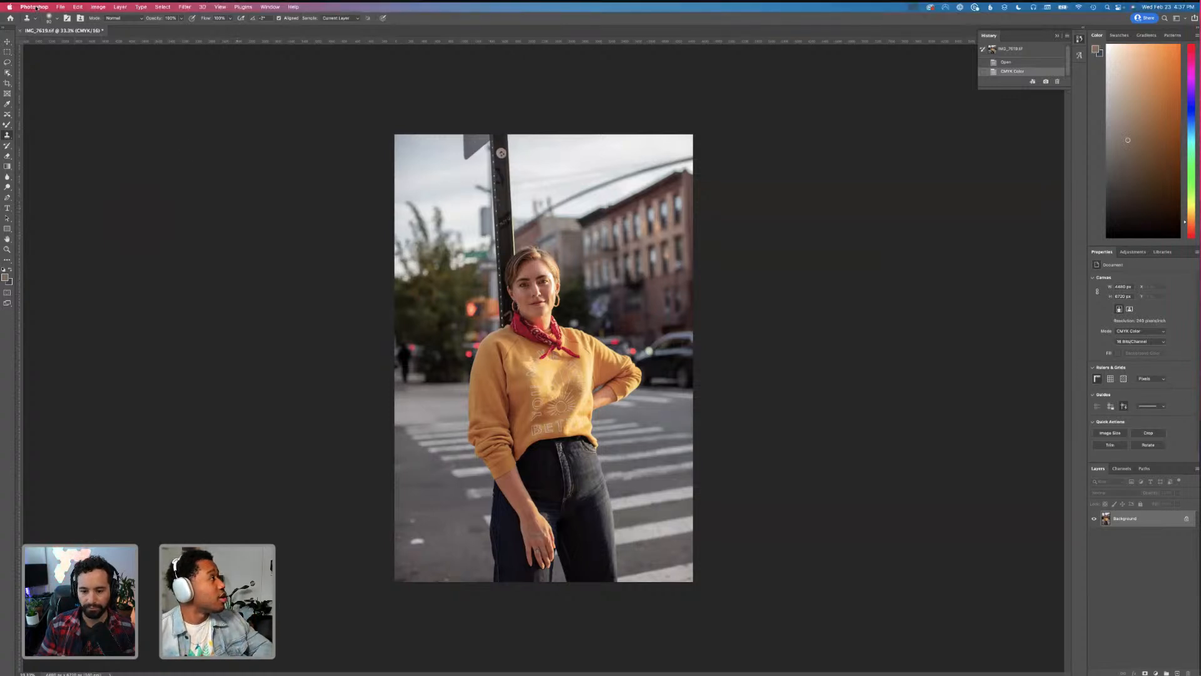
Step: Switch back to Lightroom and take a close-up look at the woman's face in the portrait
click(37, 7)
click(47, 94)
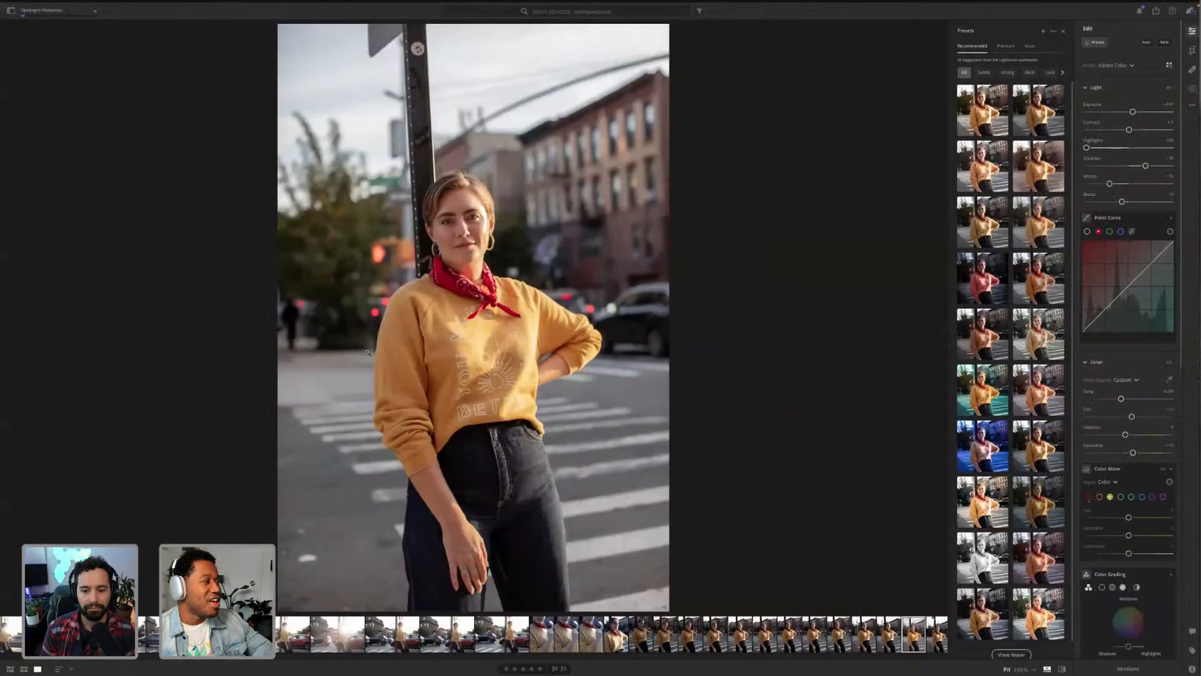
click(423, 245)
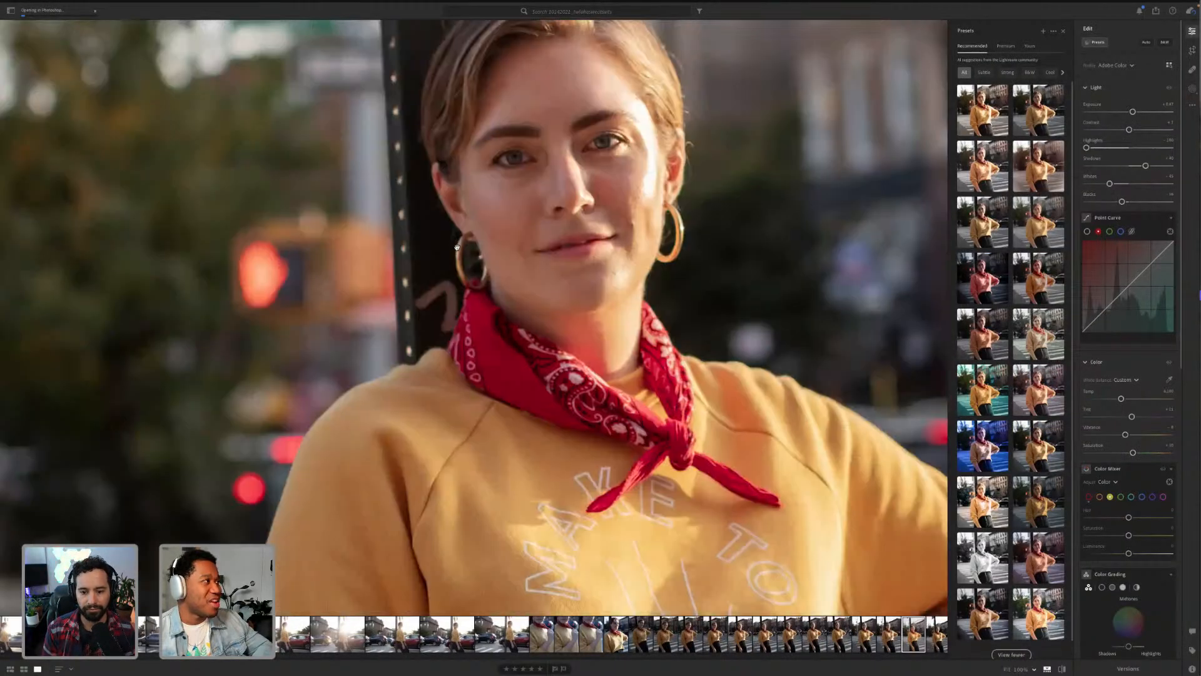
Step: Fit the whole portrait back in view and hide the presets
click(509, 268)
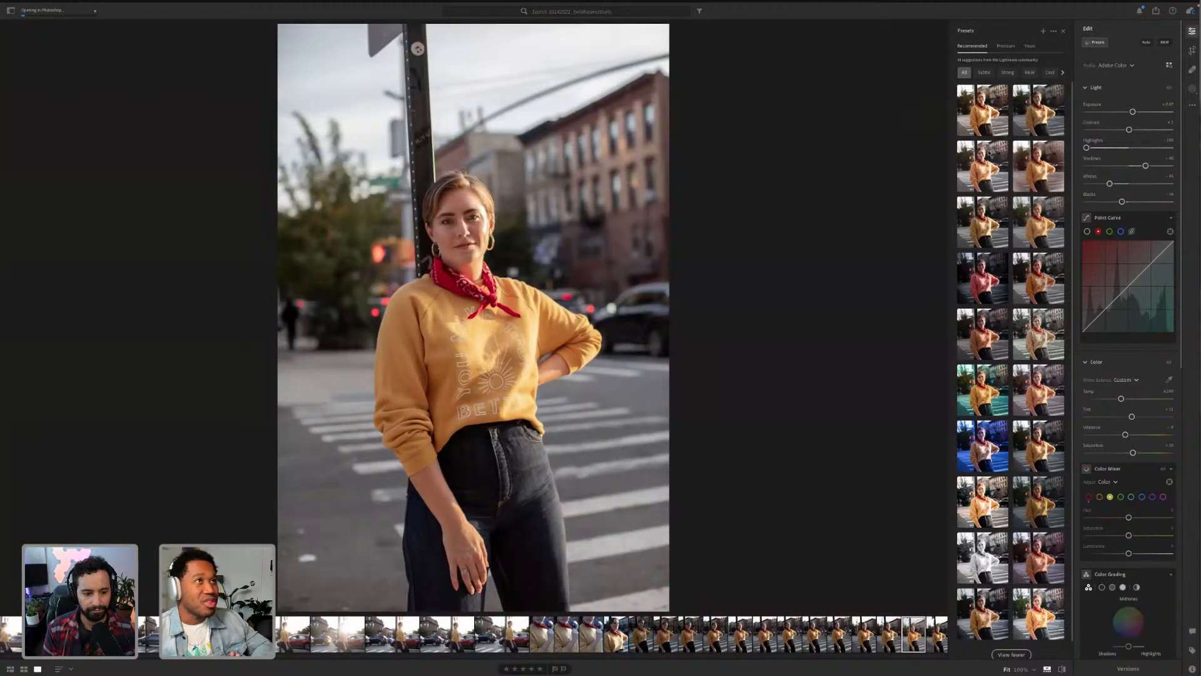
click(1098, 42)
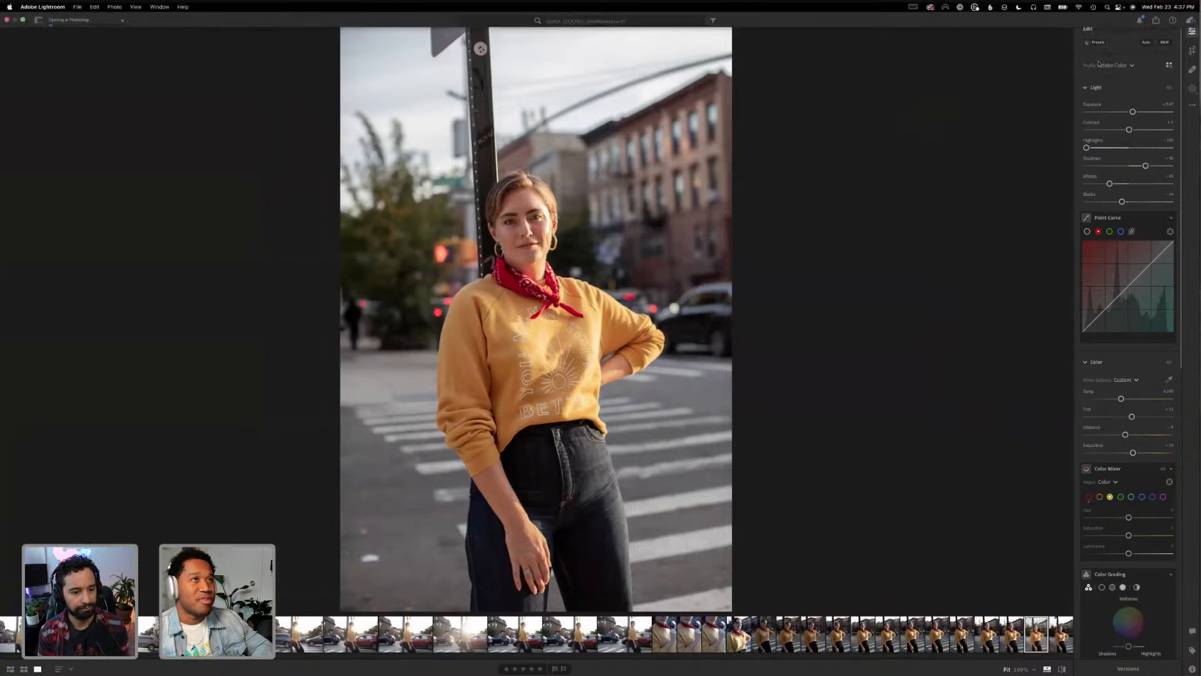
mouse_move(1099, 68)
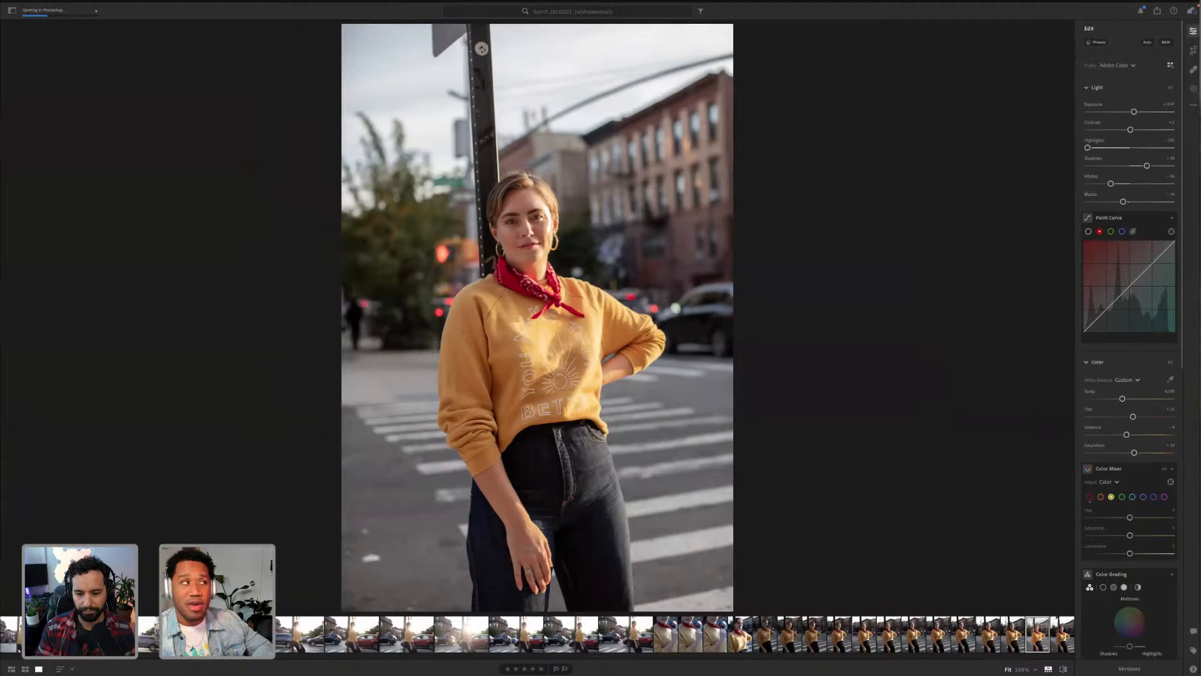
Step: Leave Lightroom to hide and quit Adobe Photoshop 2022 while it is loading, and switch back to the portrait in Lightroom
key(ctrl+Right)
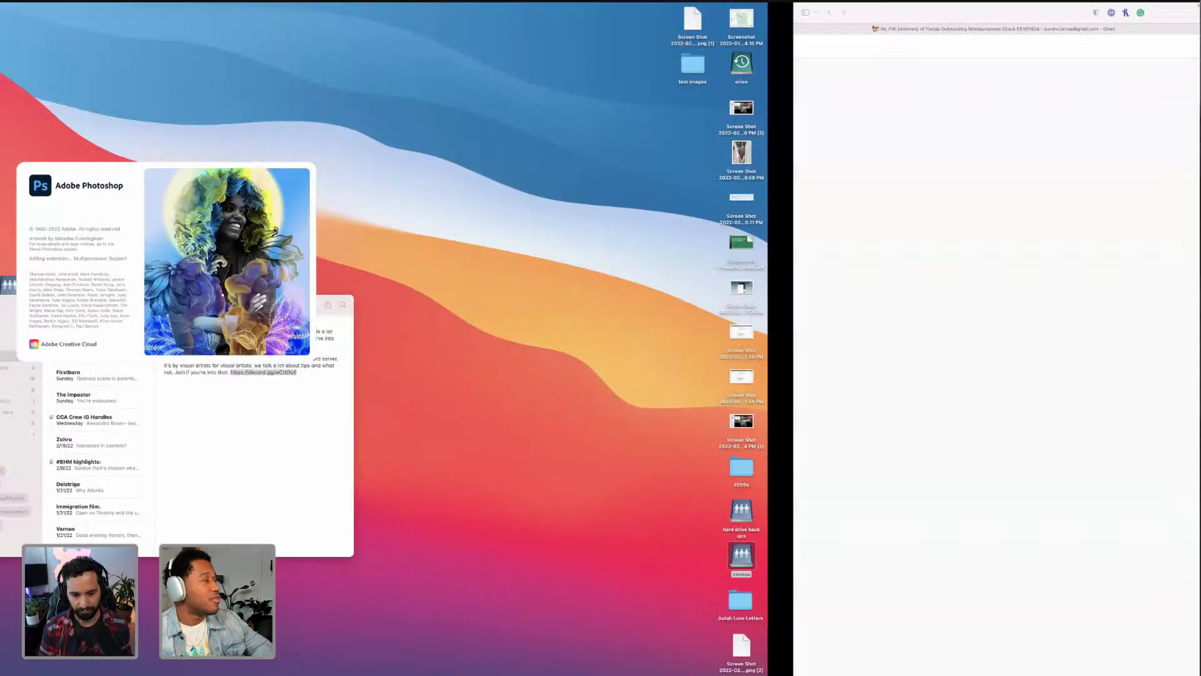
mouse_move(7, 294)
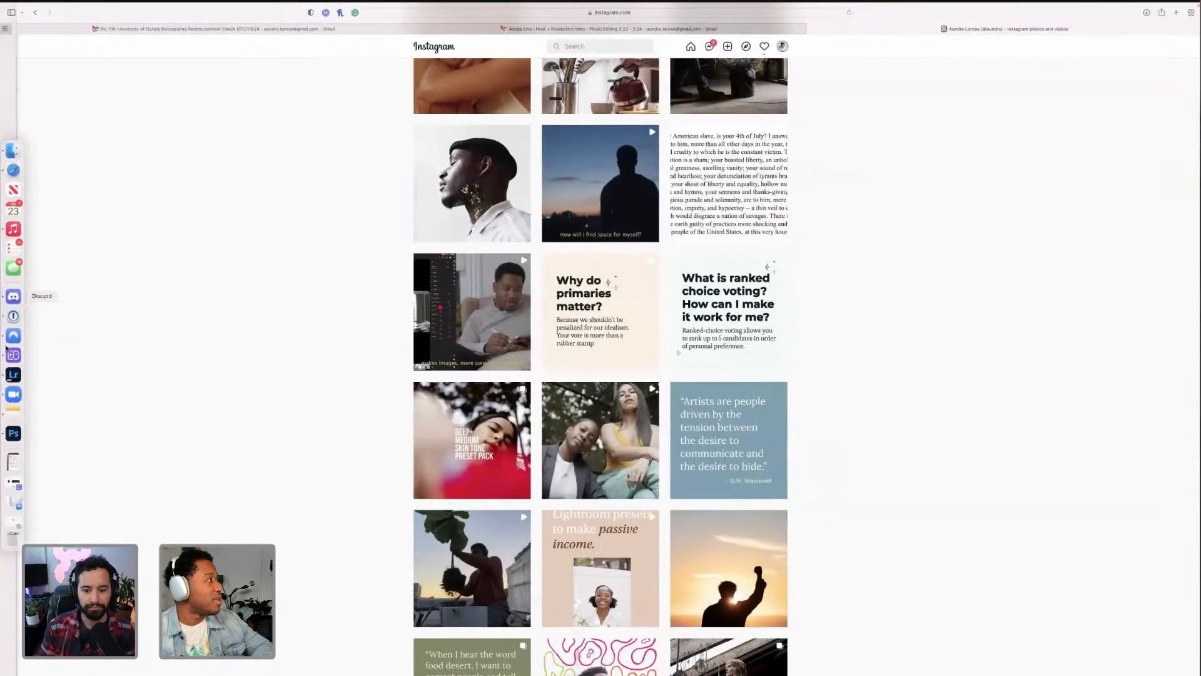
right_click(22, 436)
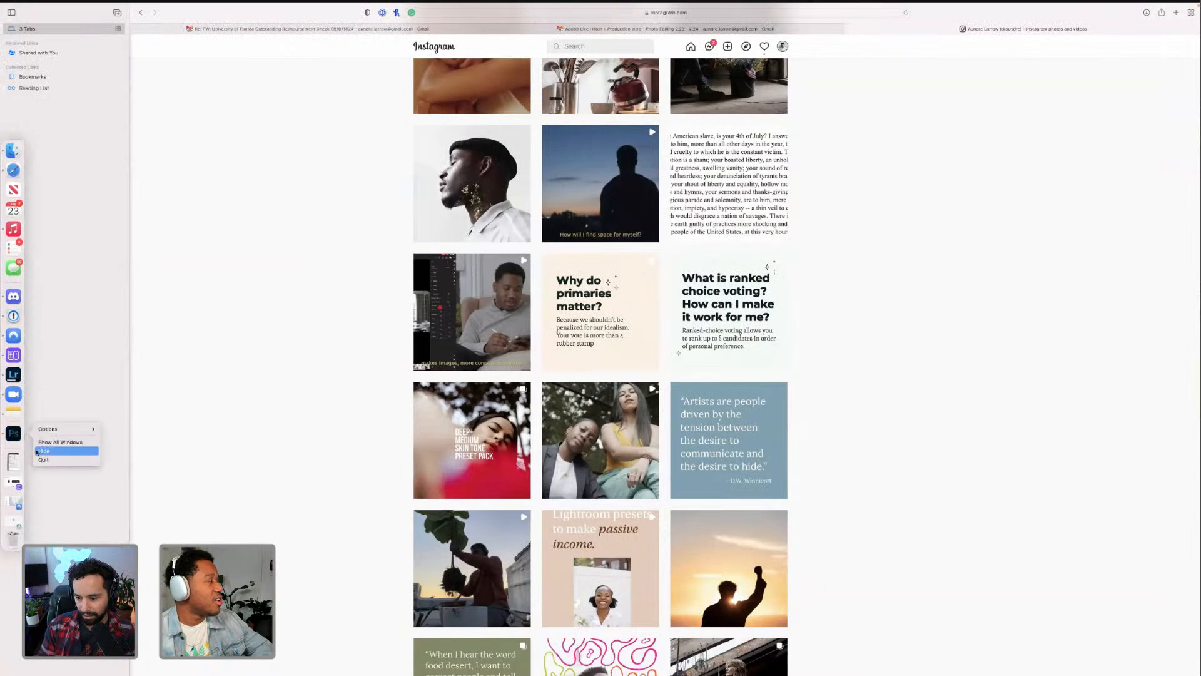
click(59, 450)
mouse_move(2, 461)
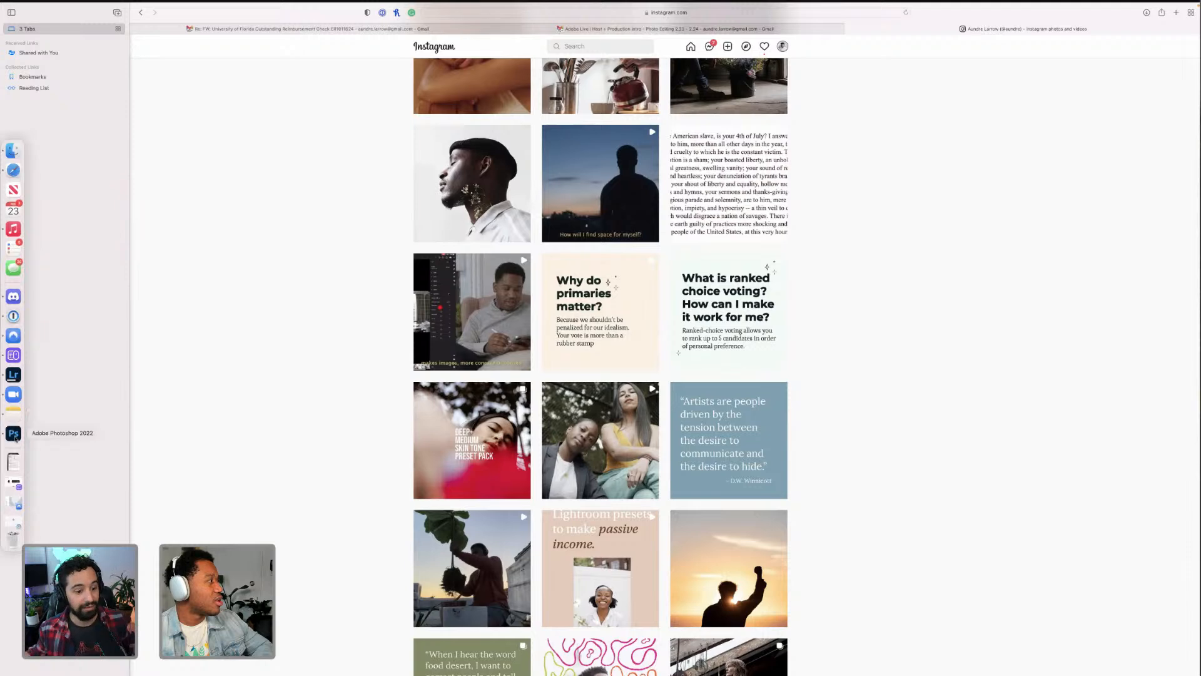
right_click(17, 439)
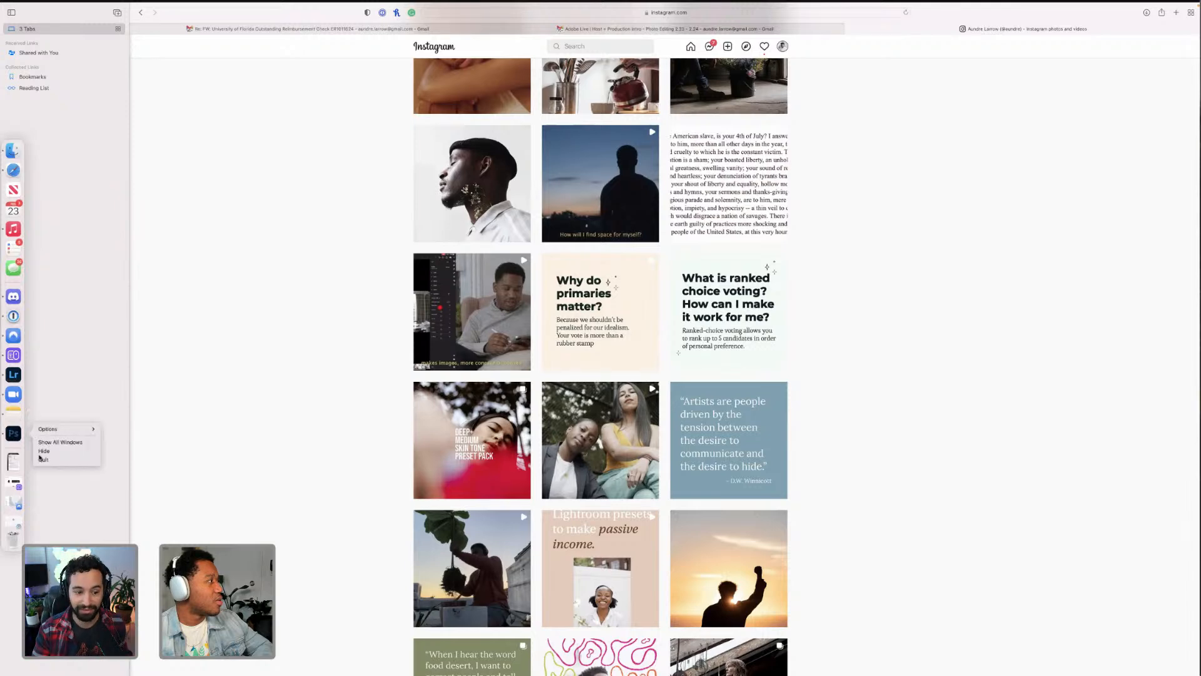
key(super+Tab)
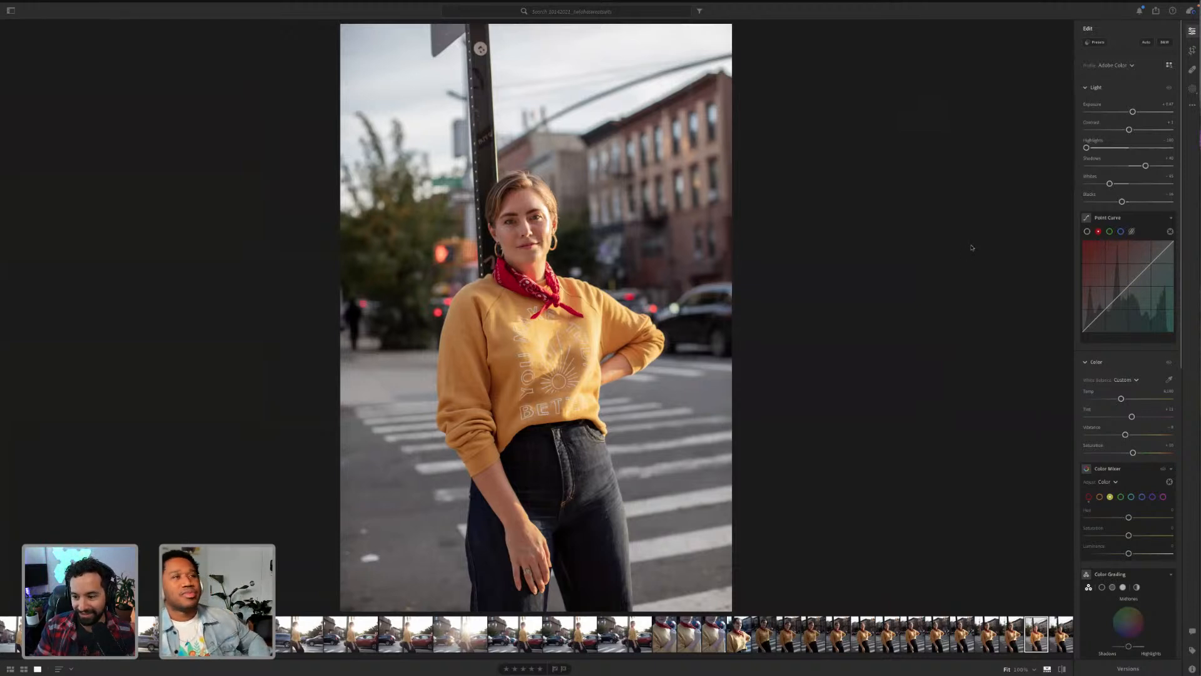
Step: Open the "curves + color mix" album and show its photos as a grid
click(10, 12)
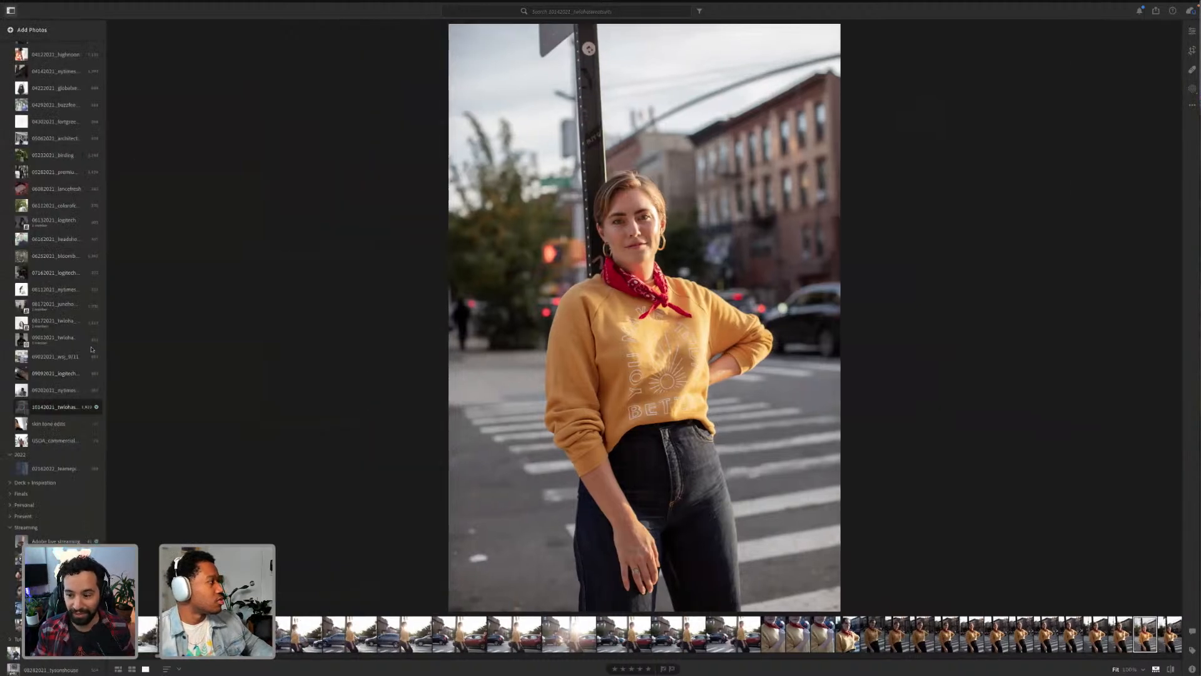
click(56, 574)
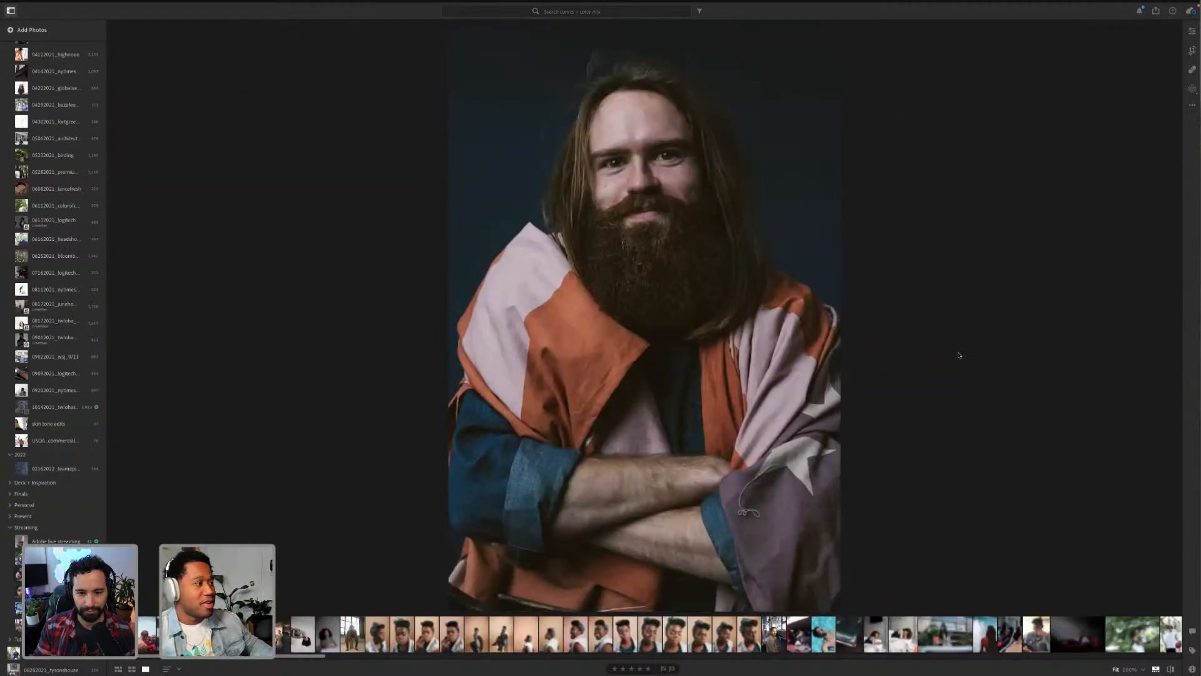
key(g)
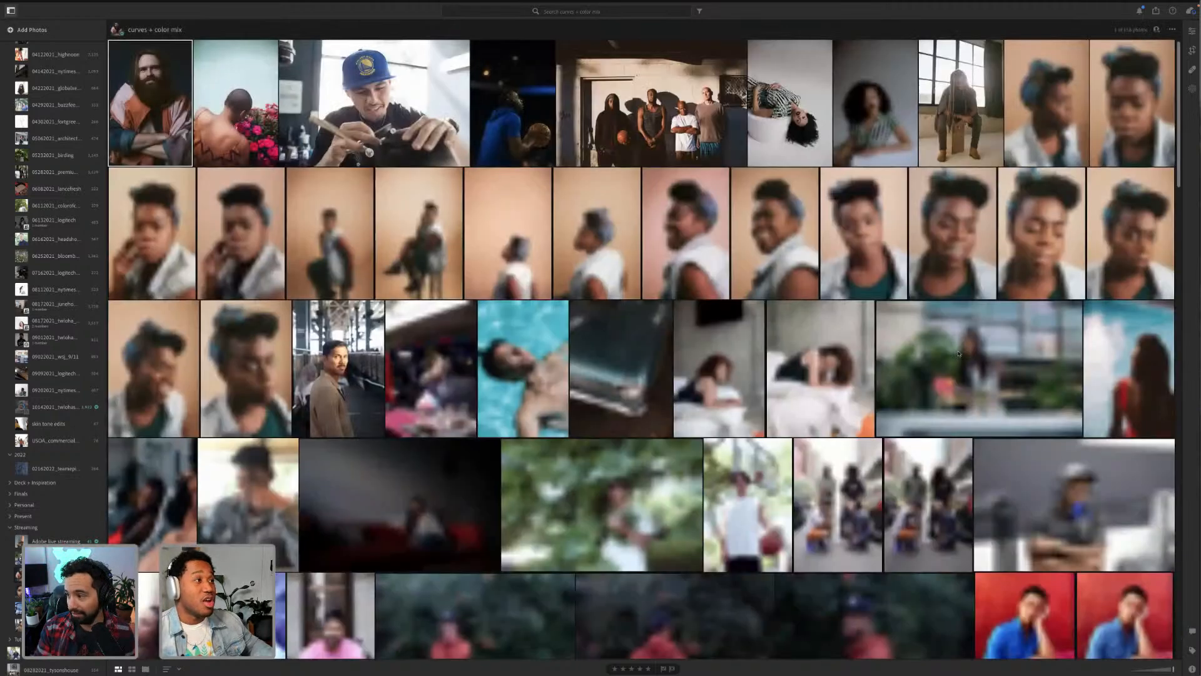
Step: Find the low-angle photo of the smiling woman in glasses under round lights and open it with its edit controls
scroll(958, 355, down, 5)
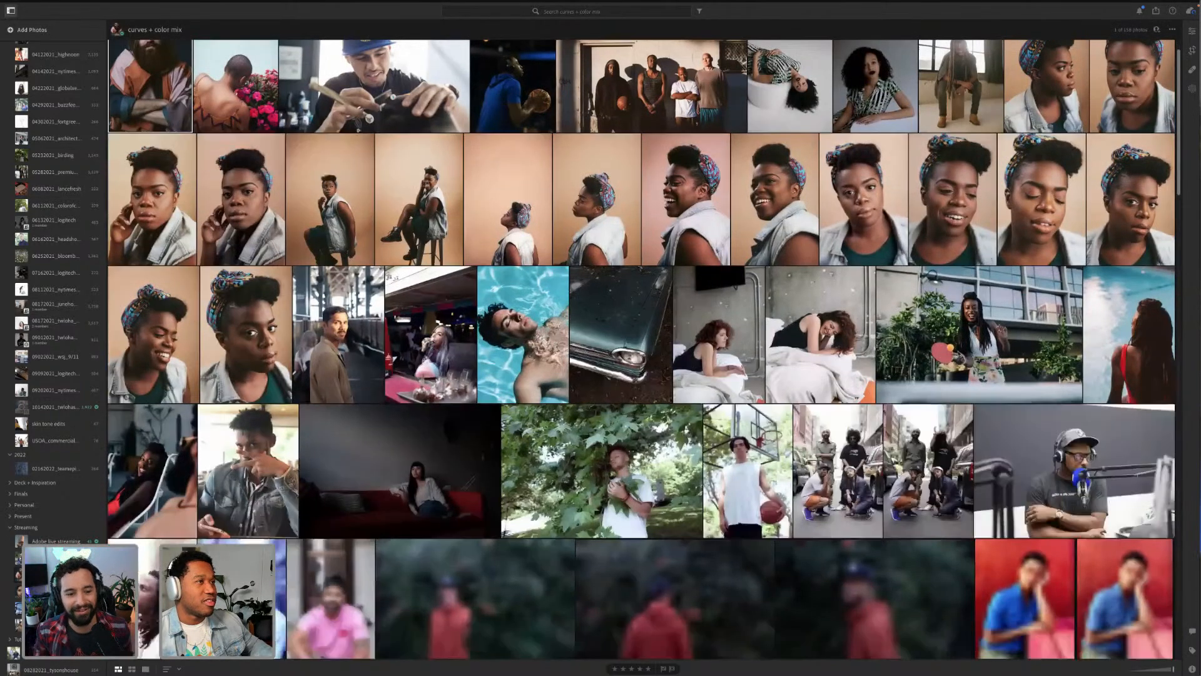
scroll(958, 354, down, 7)
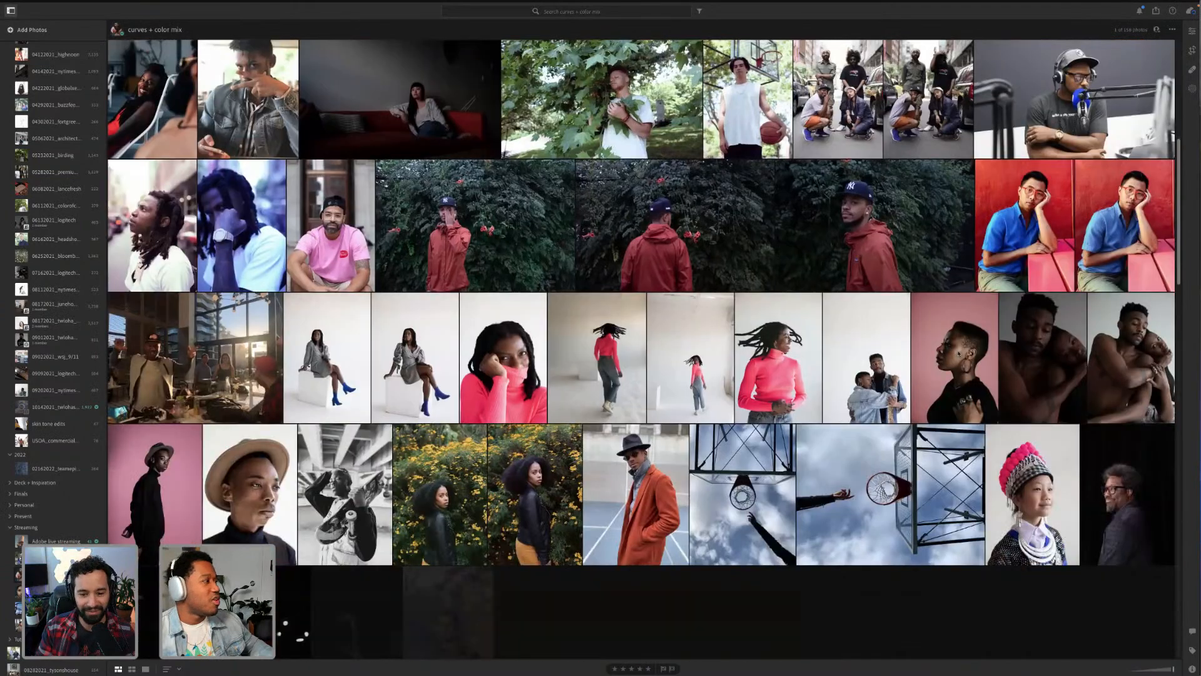
scroll(958, 354, down, 3)
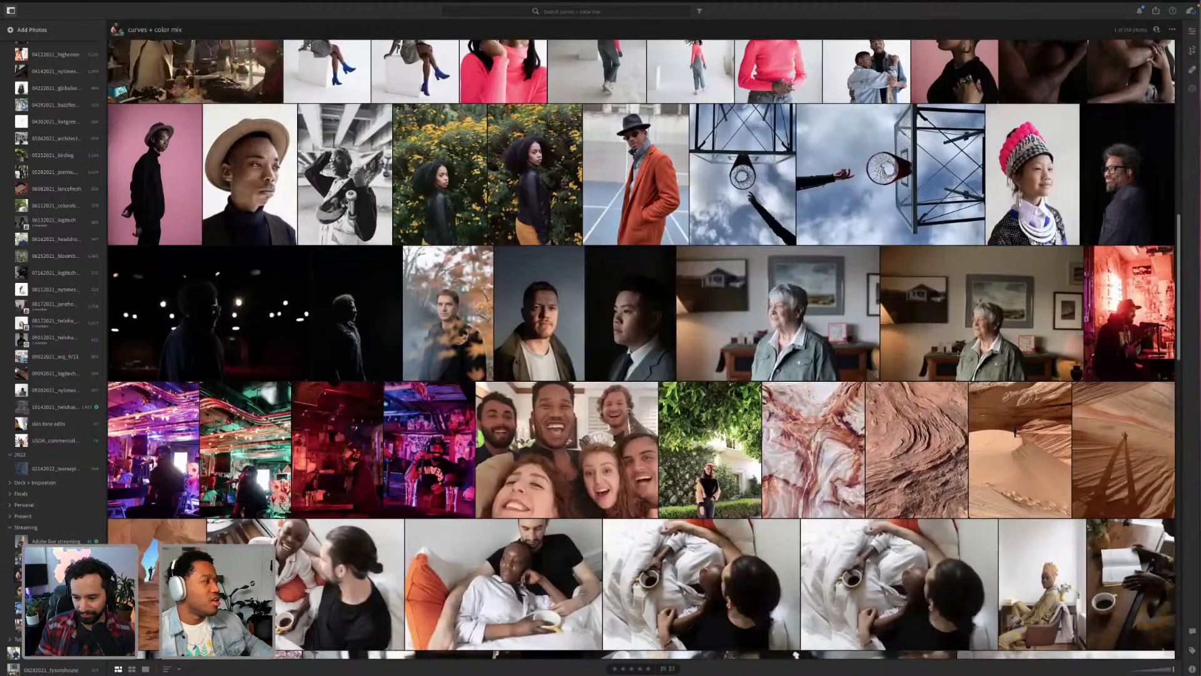
scroll(959, 354, down, 4)
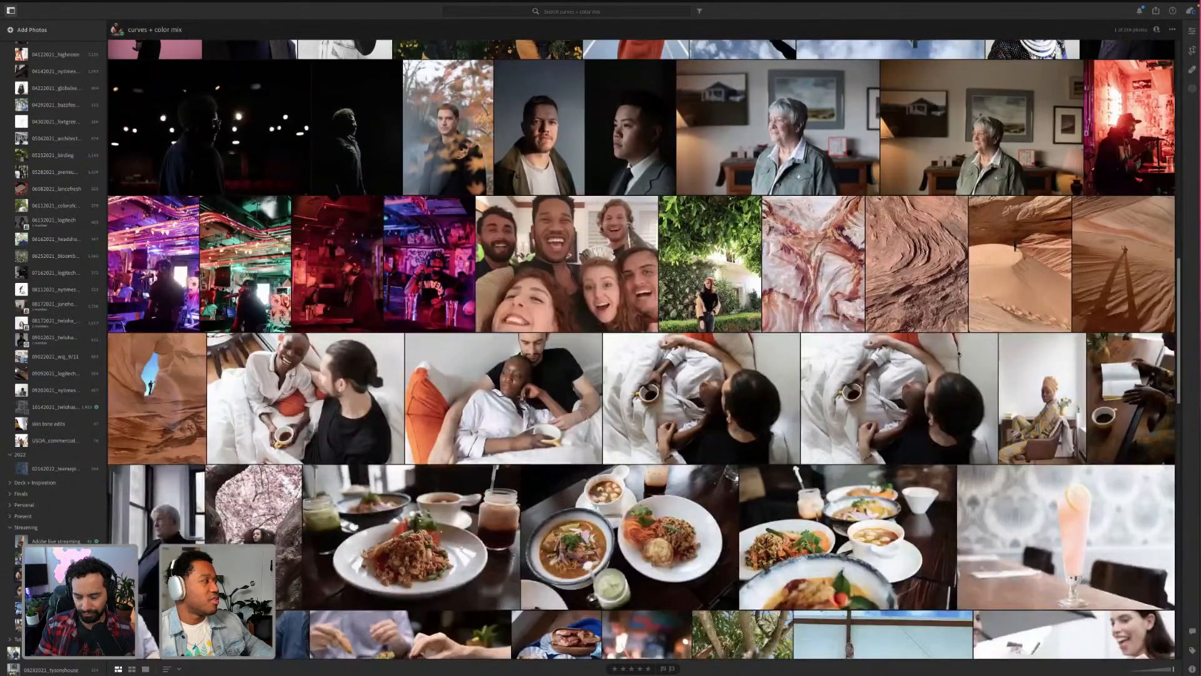
scroll(958, 354, down, 4)
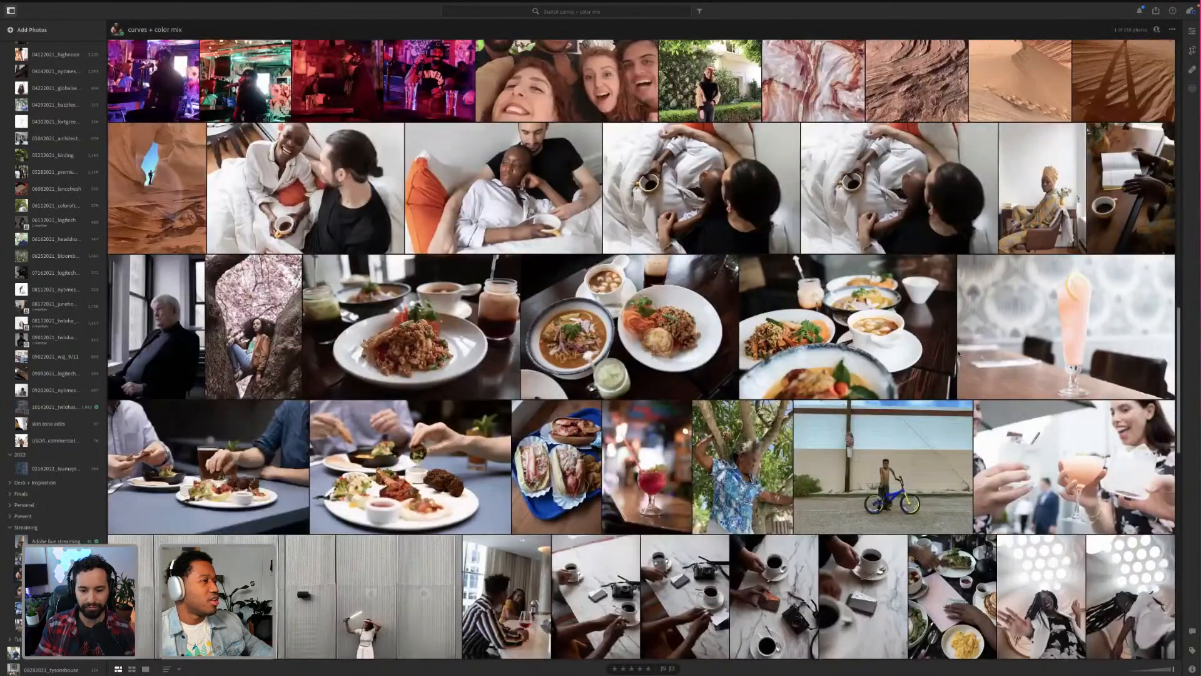
scroll(959, 354, down, 5)
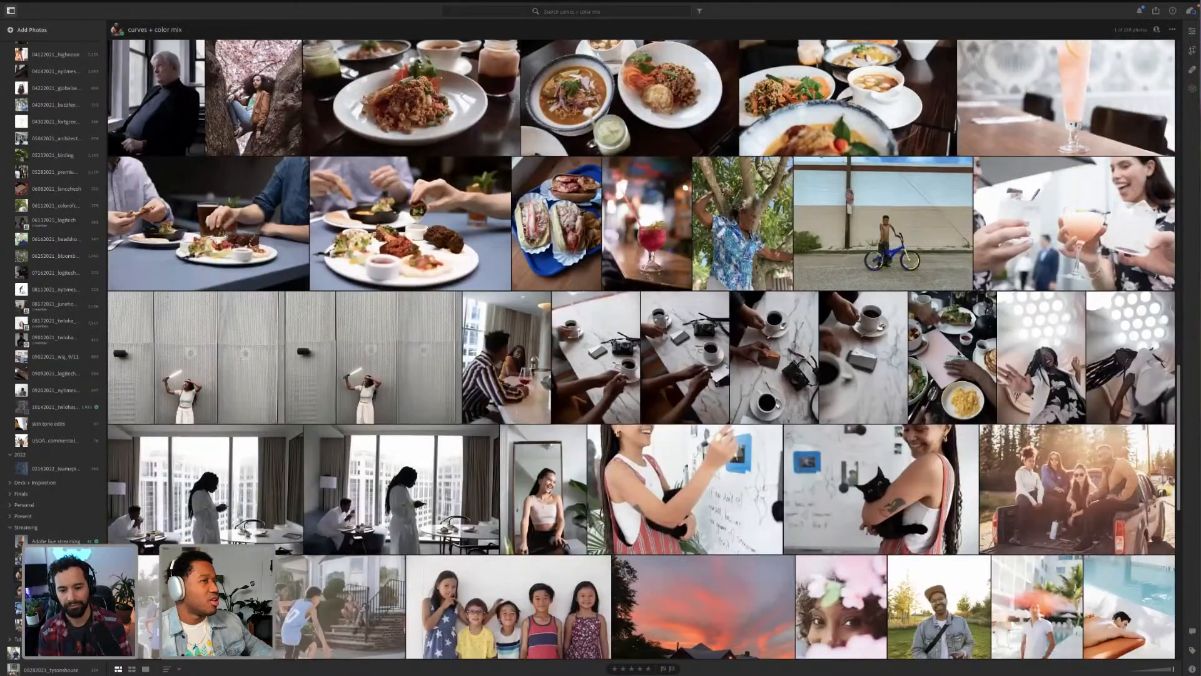
scroll(1067, 241, down, 3)
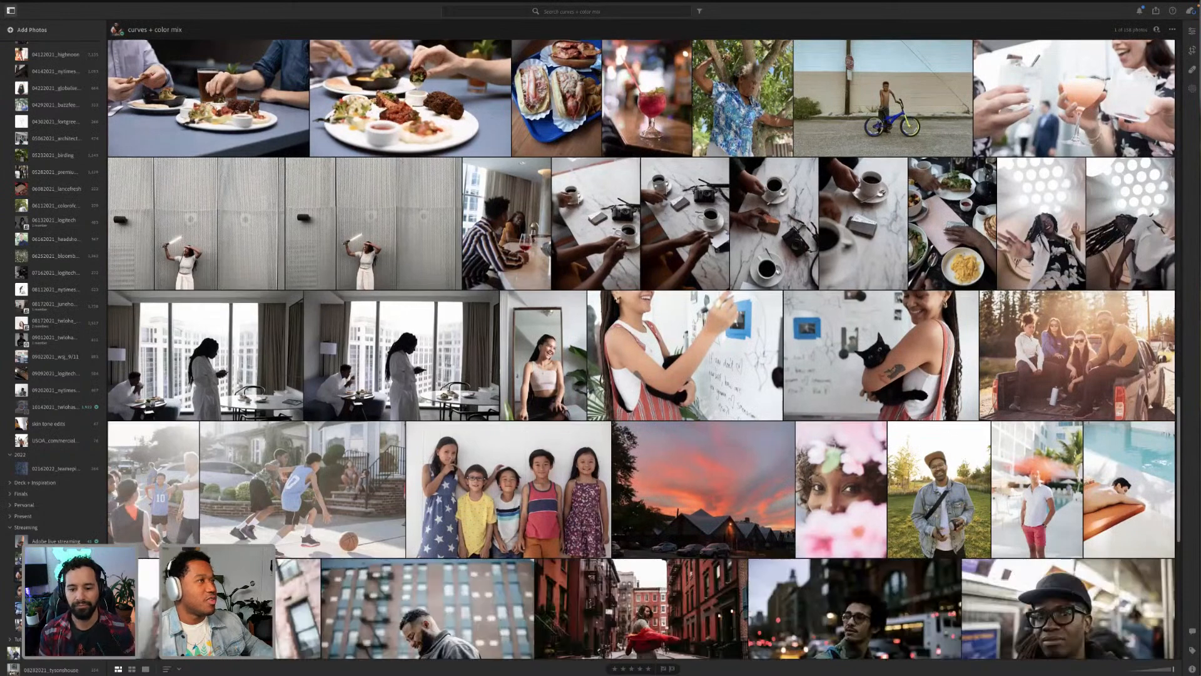
double_click(1067, 241)
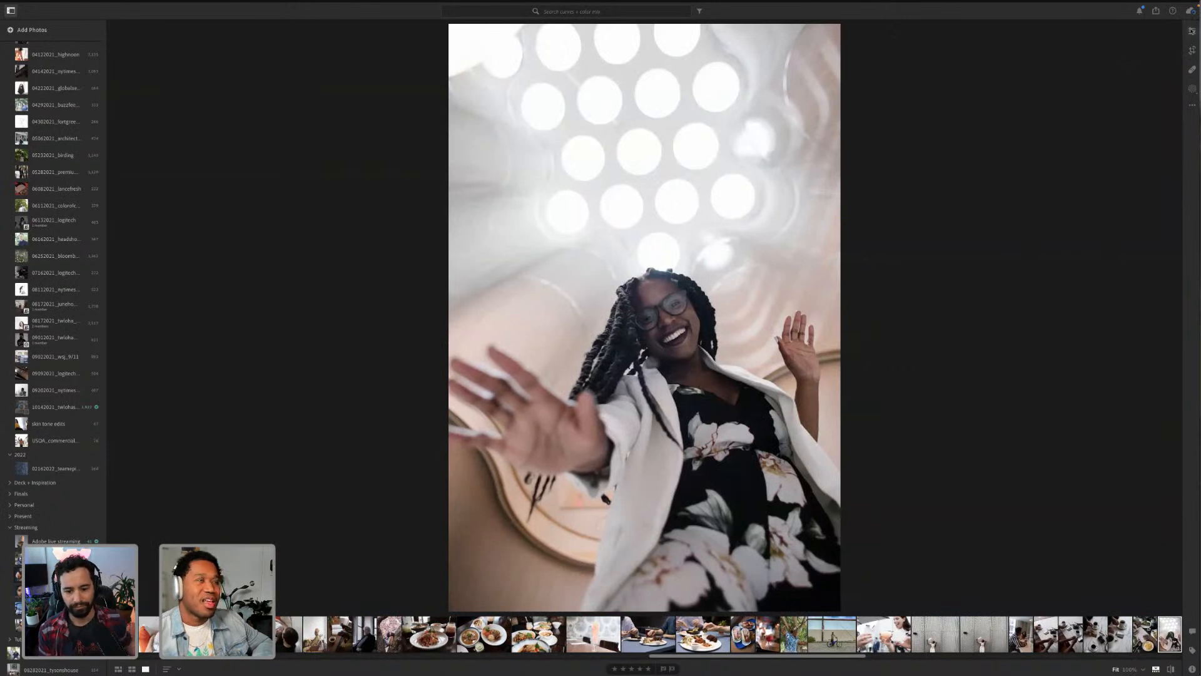
click(1192, 32)
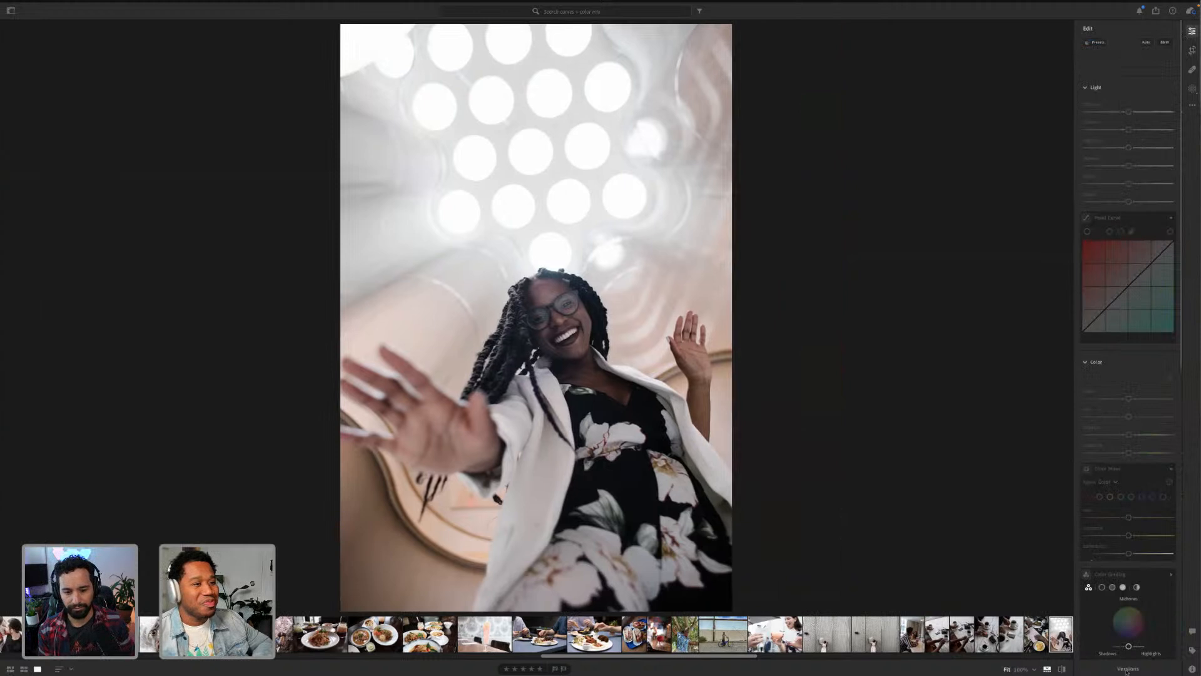
click(1111, 670)
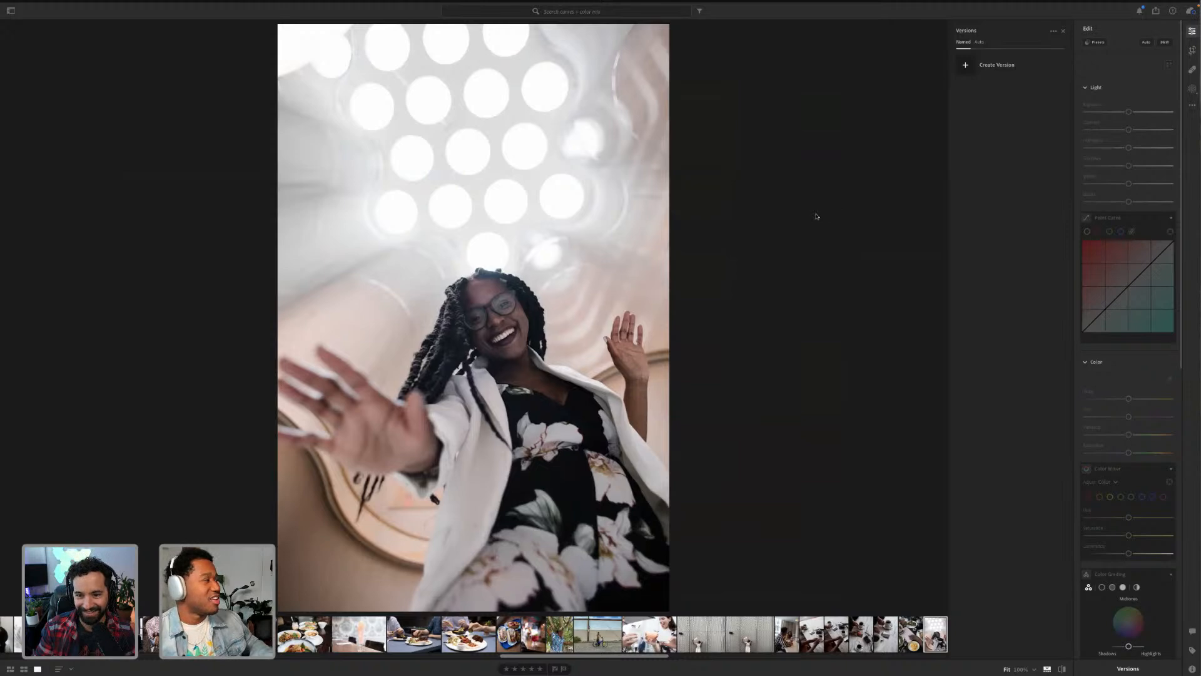
key(g)
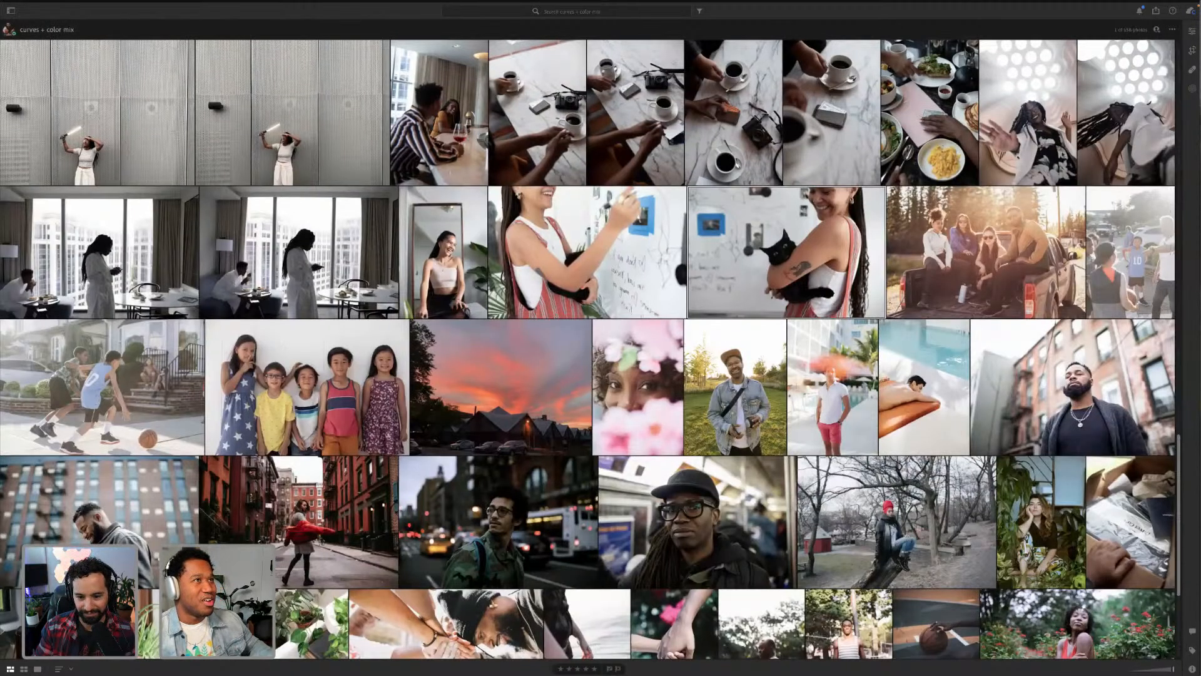
key(d)
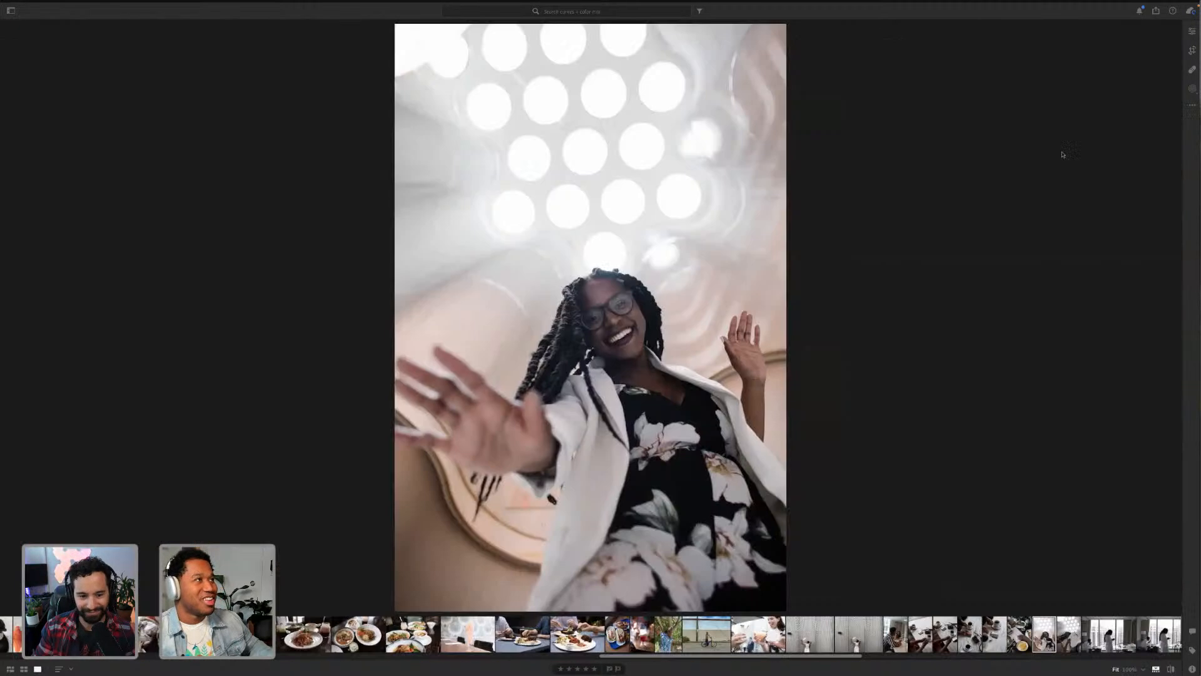
click(1191, 32)
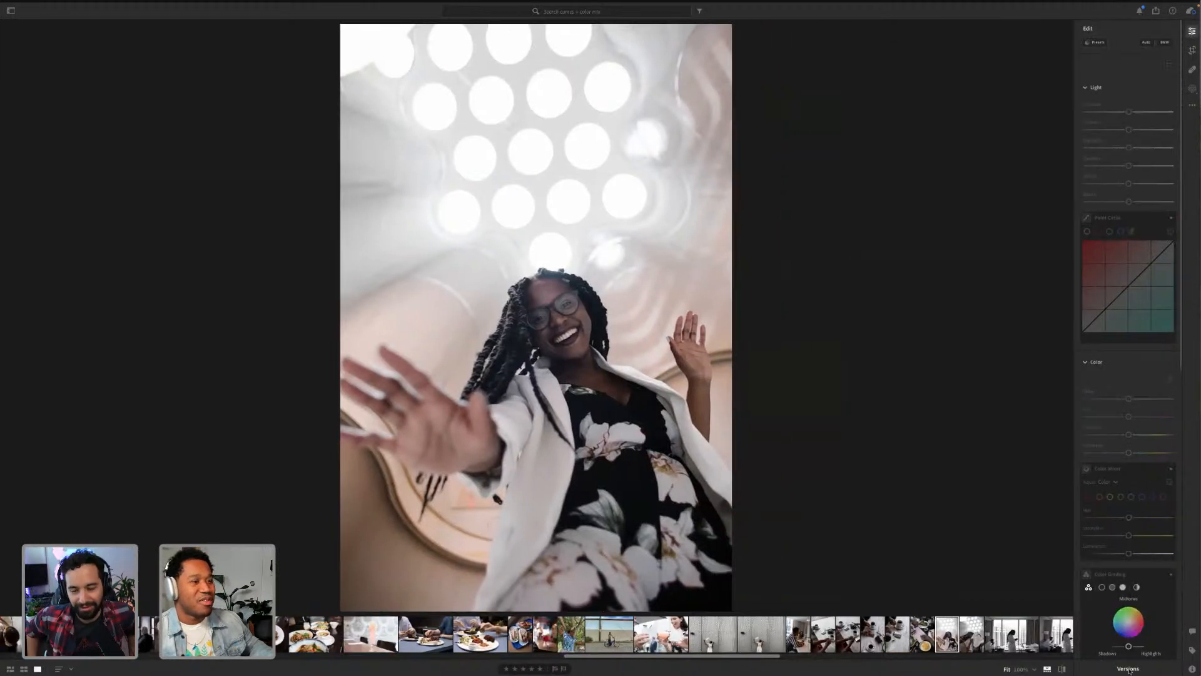
click(1129, 669)
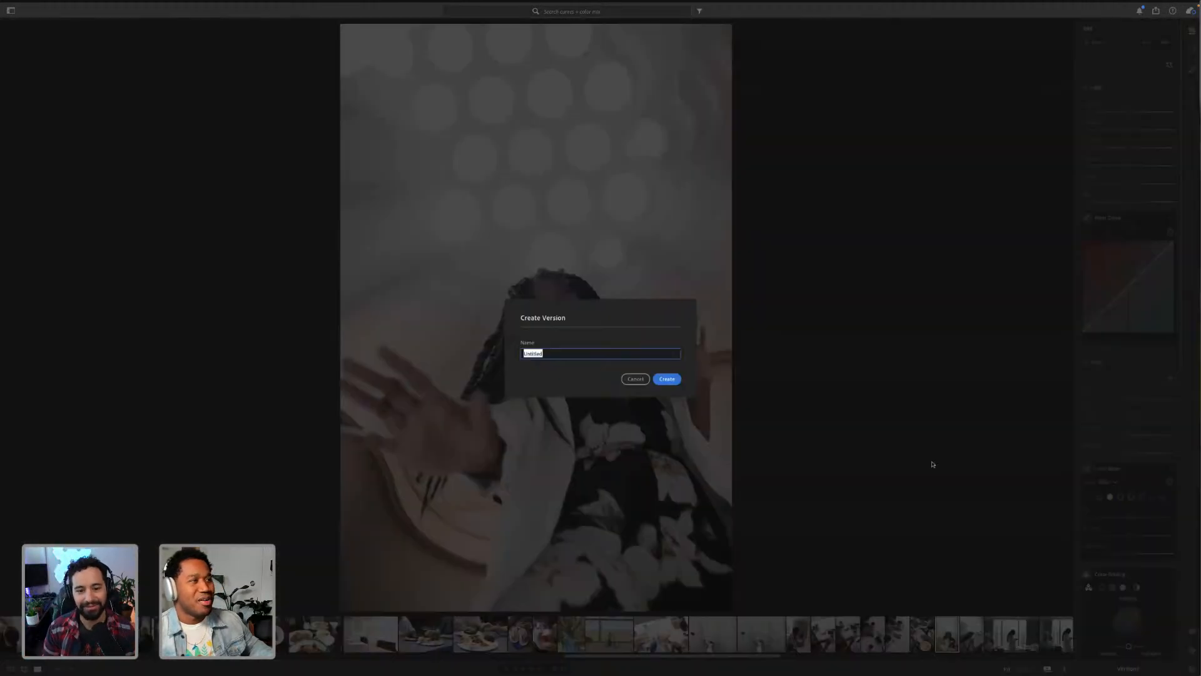
click(634, 378)
key(ctrl+Up)
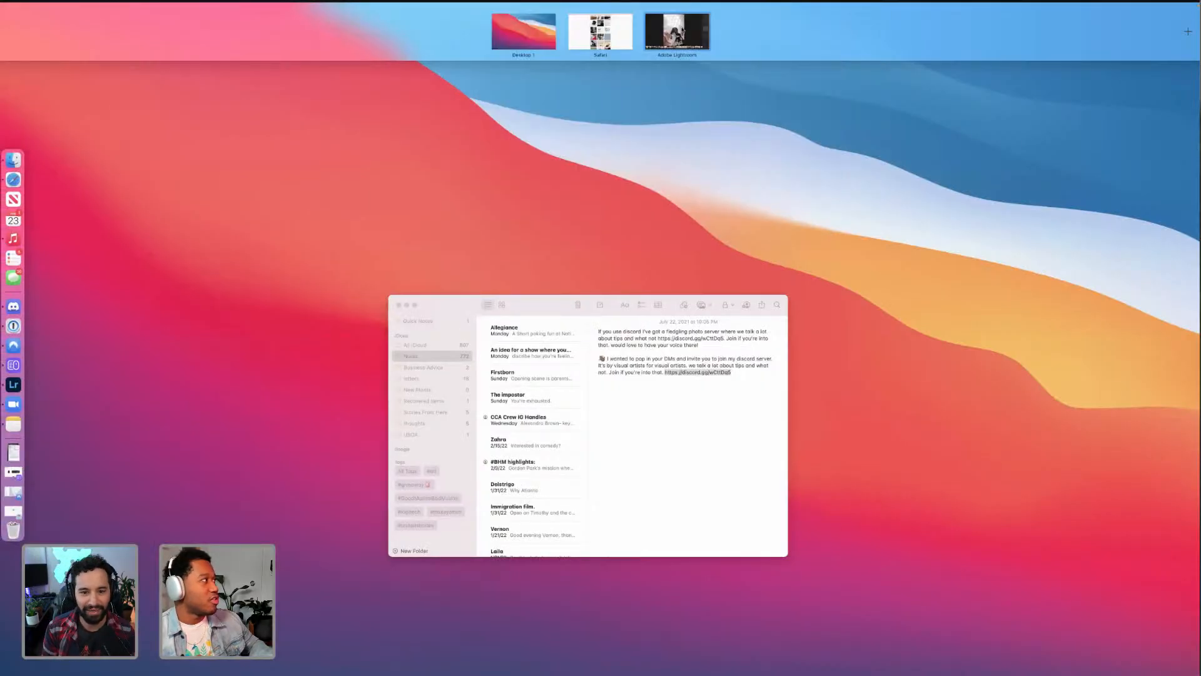
click(677, 31)
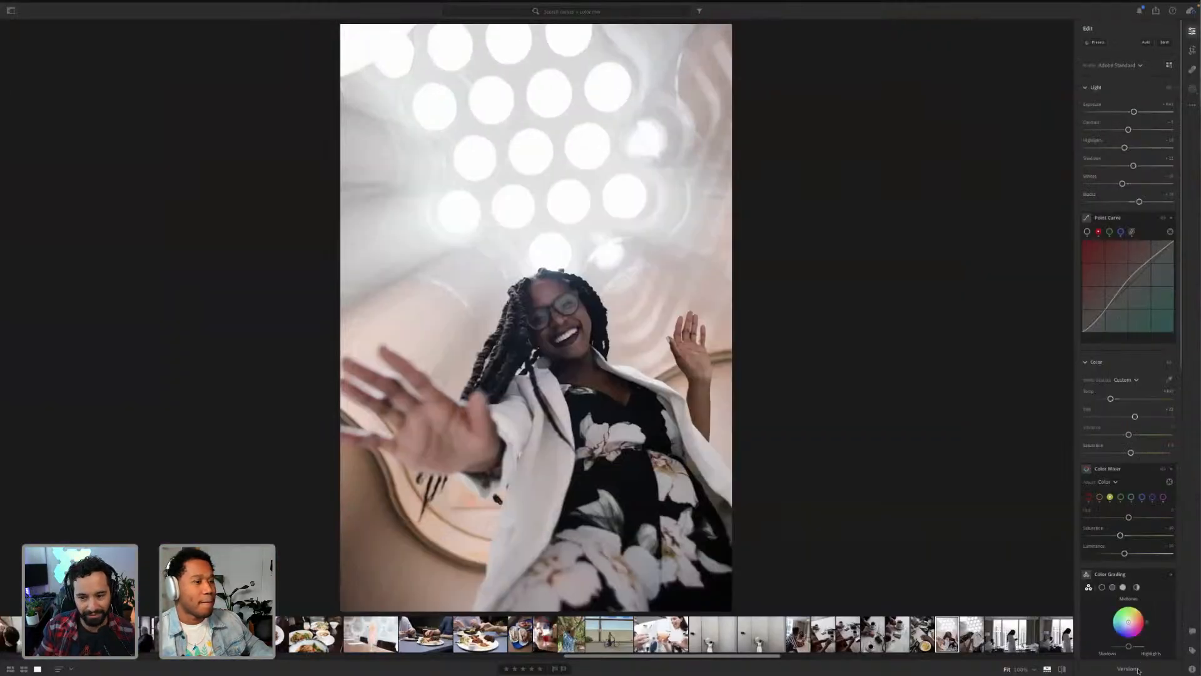
Step: Save the current edit of the photo as a new named version, entering a person's first name as its name
click(1136, 669)
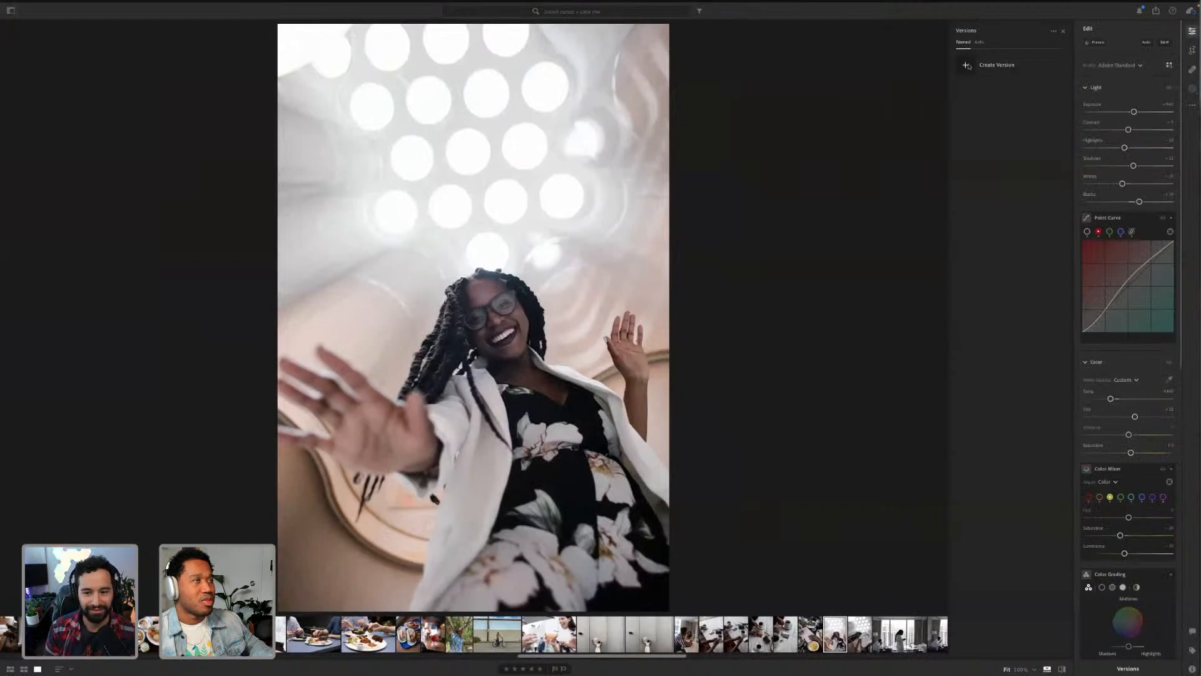
click(967, 66)
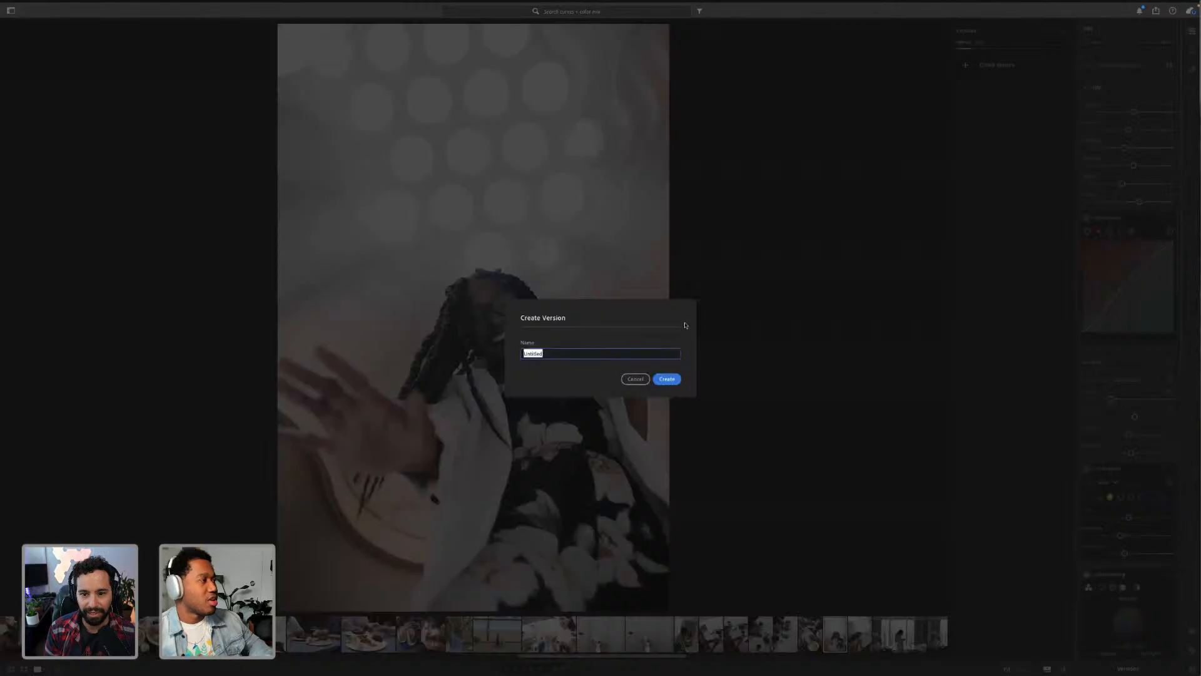
text(paco)
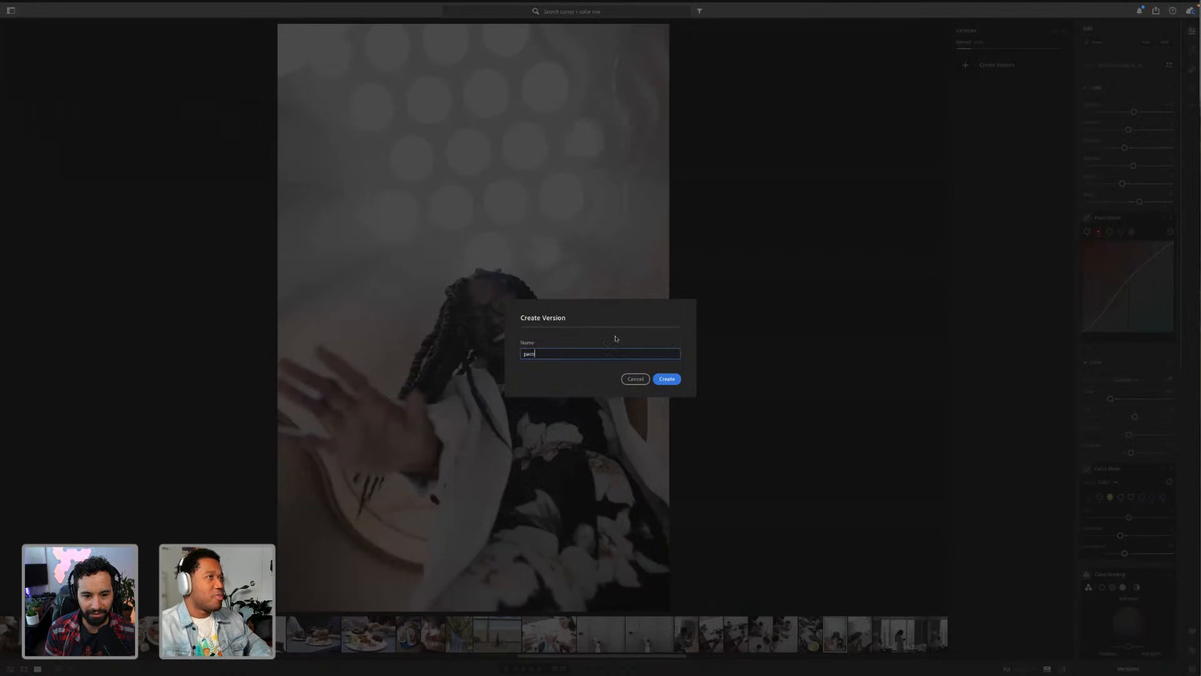
key(Return)
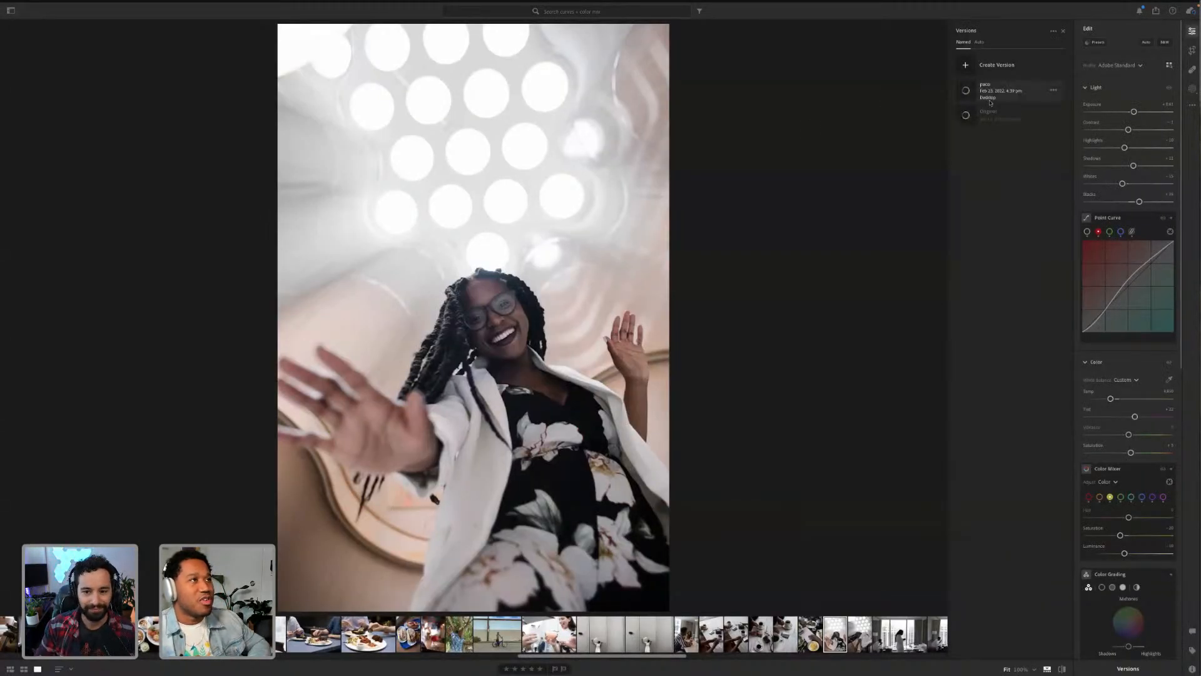
Step: Compare the Original version of the photo with the newly saved one, leaving Original selected
click(987, 123)
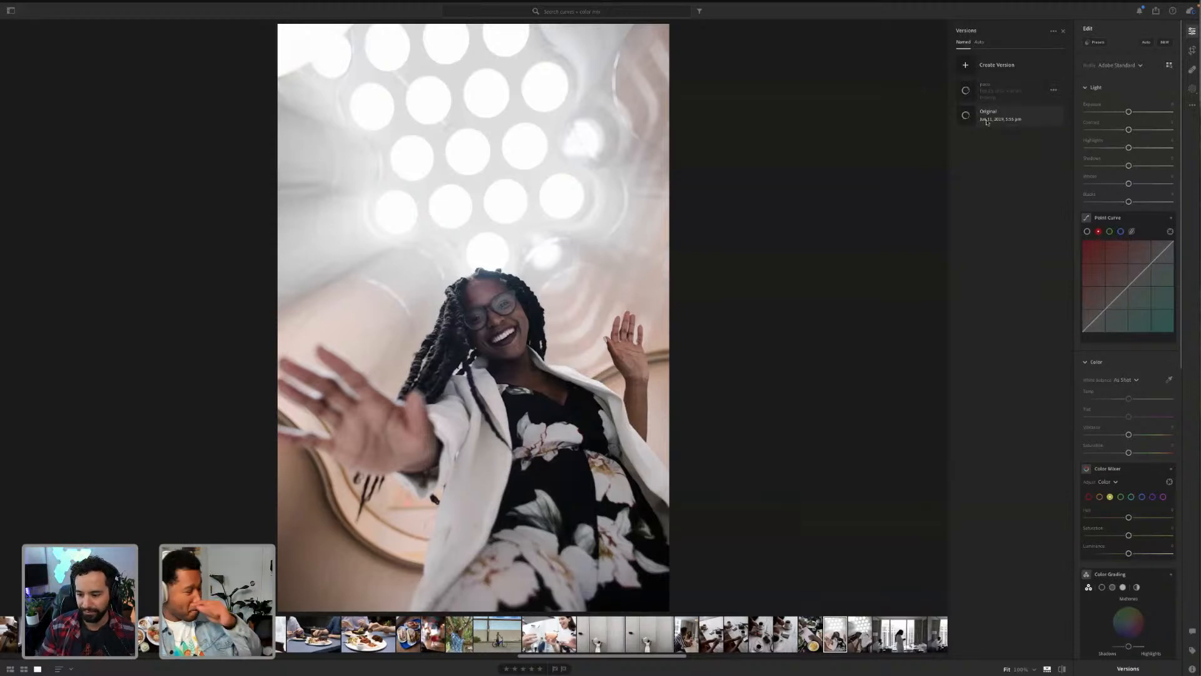
click(989, 101)
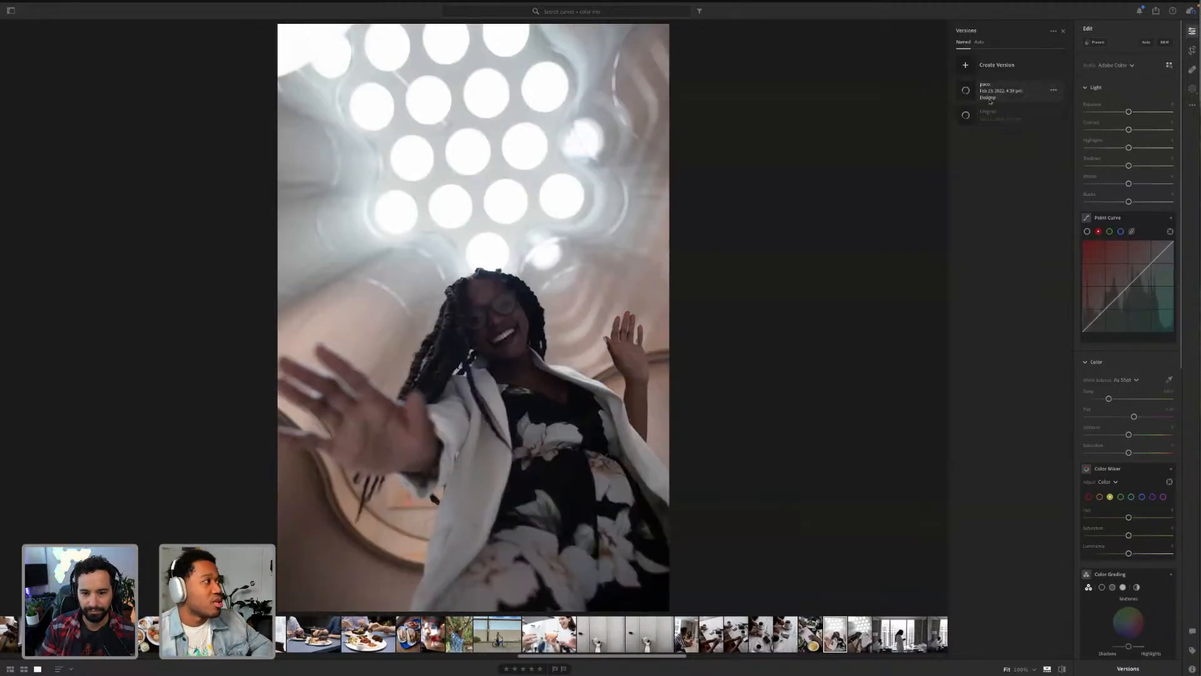
click(988, 115)
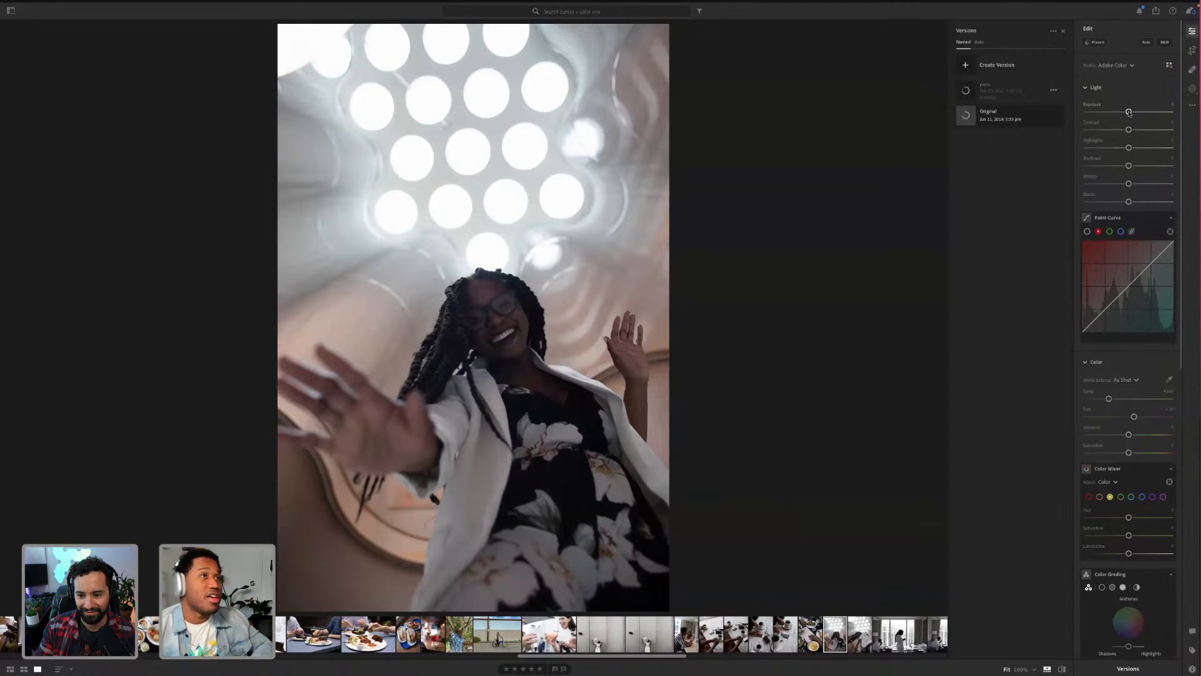
Step: Raise the portrait's exposure slightly and lift the black point of the main point curve
drag(1128, 112, 1131, 113)
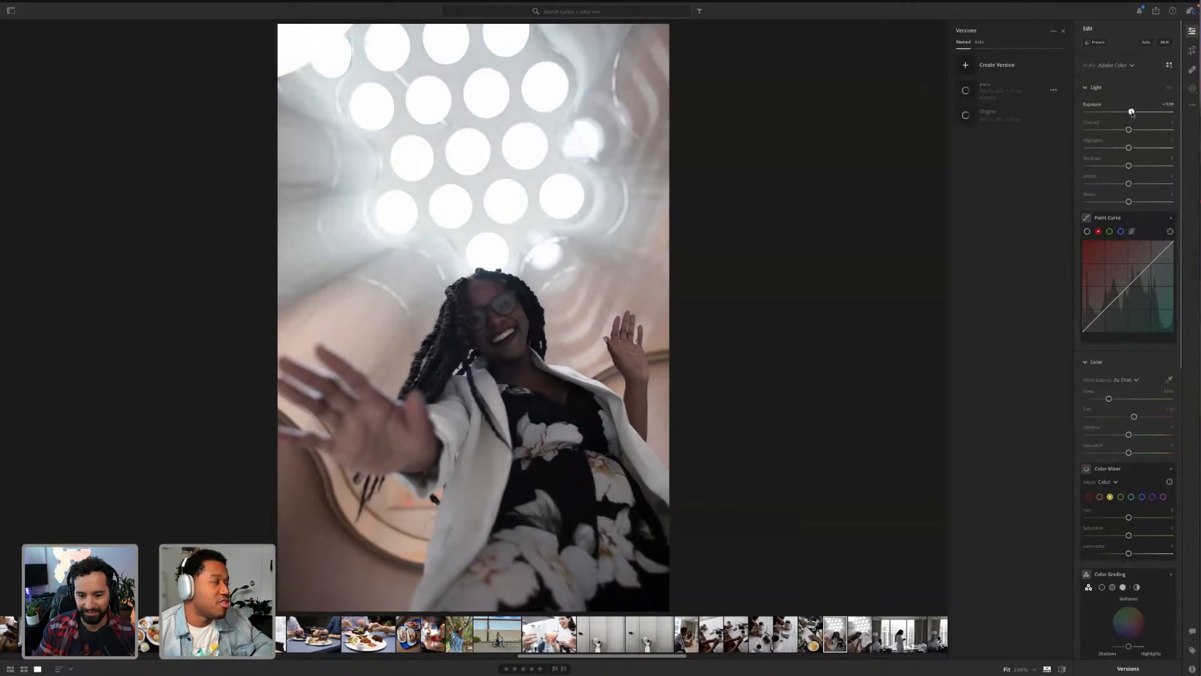
click(1087, 232)
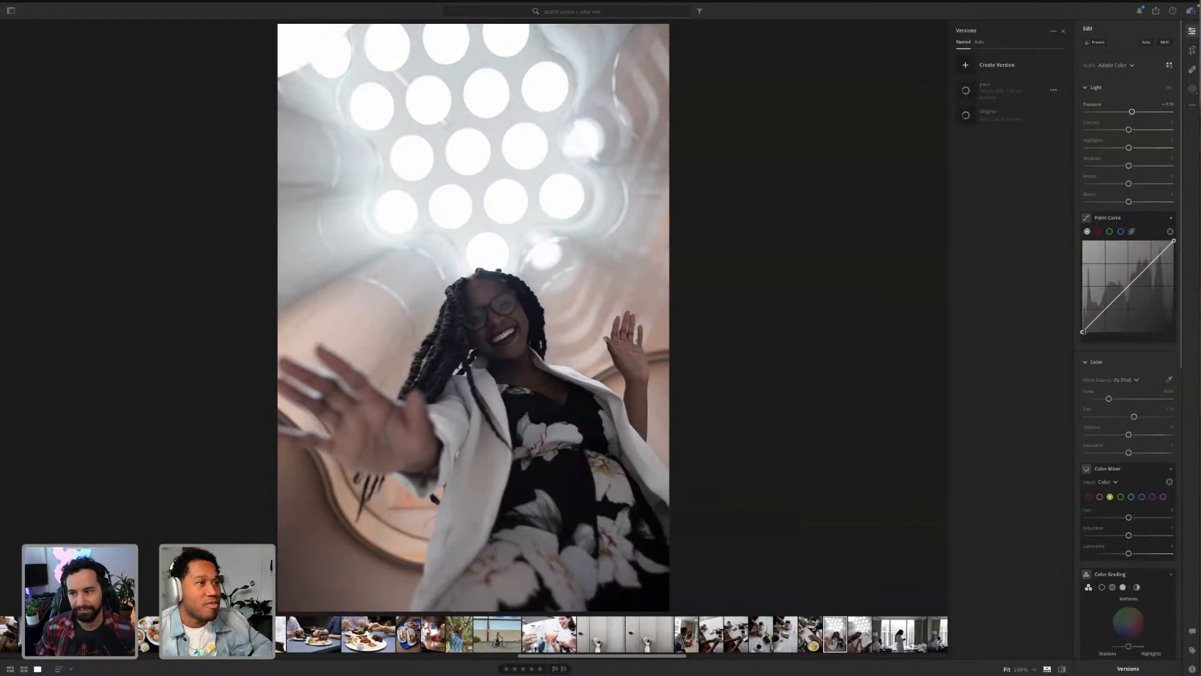
drag(1082, 331, 1084, 331)
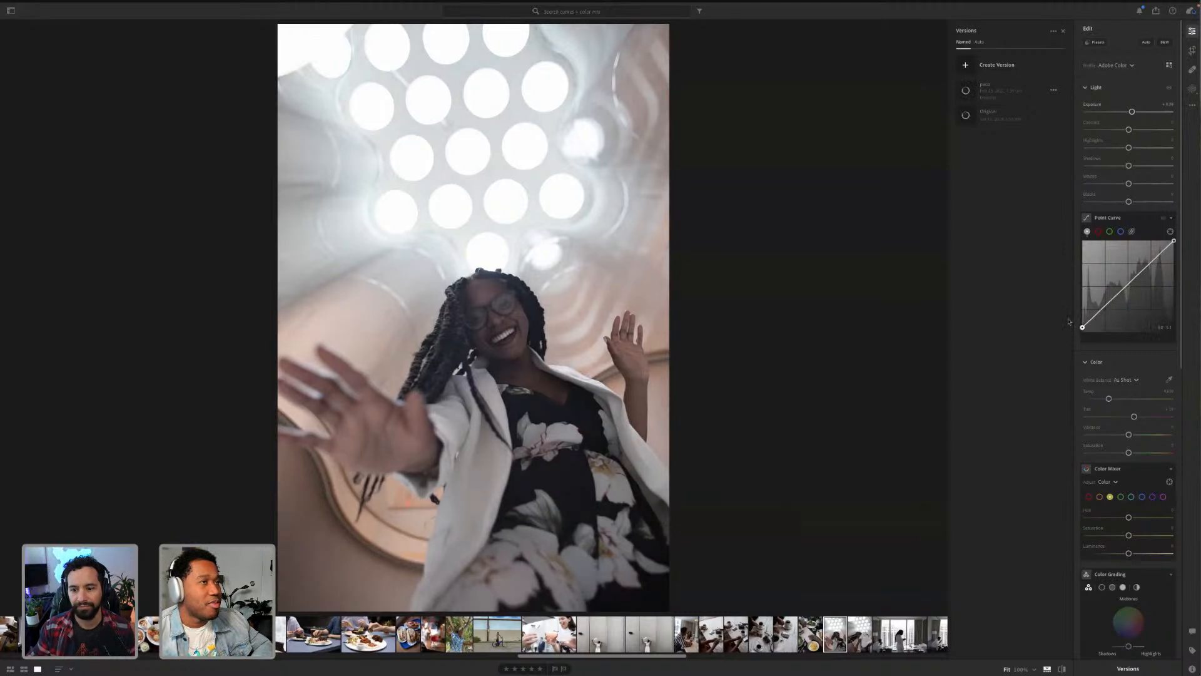
Step: Raise the contrast, highlights and shadows slightly, checking the round ceiling lights up close
drag(1129, 129, 1140, 130)
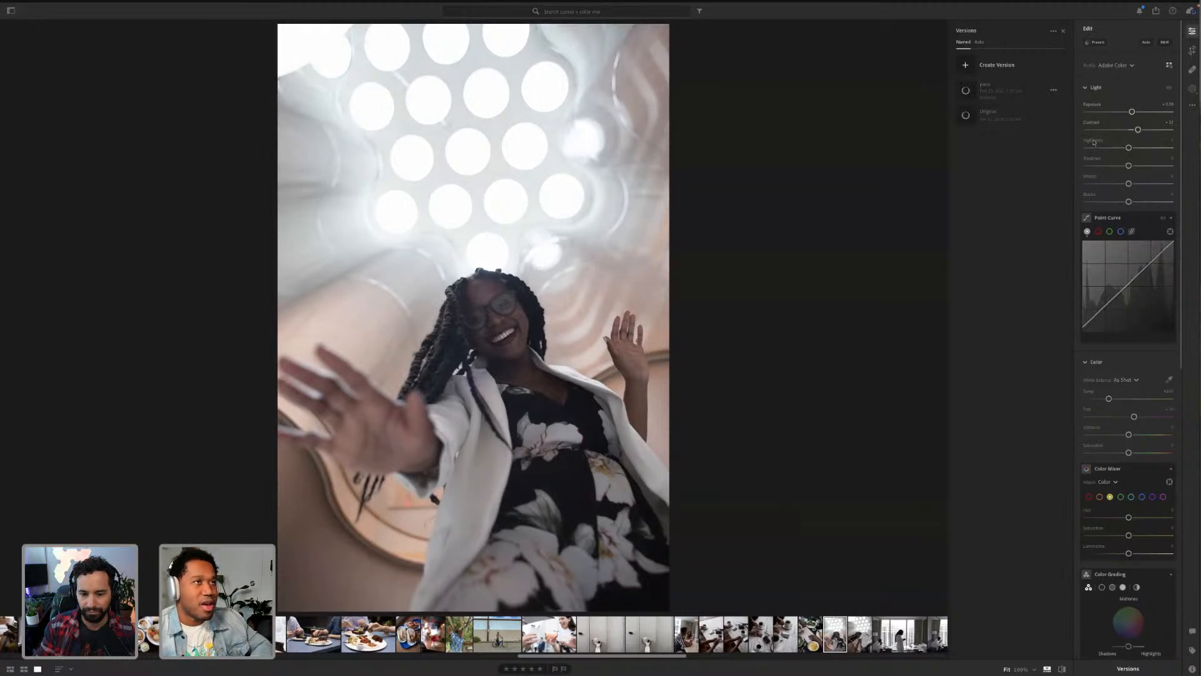
click(1146, 148)
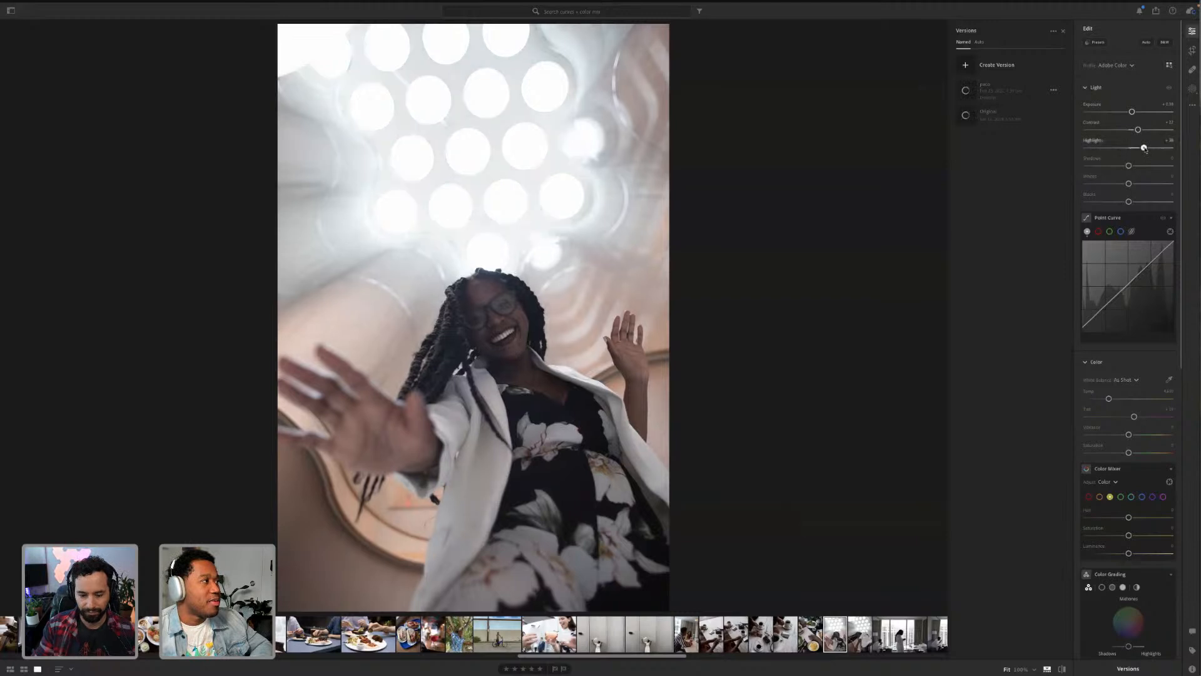
drag(1145, 149, 1139, 148)
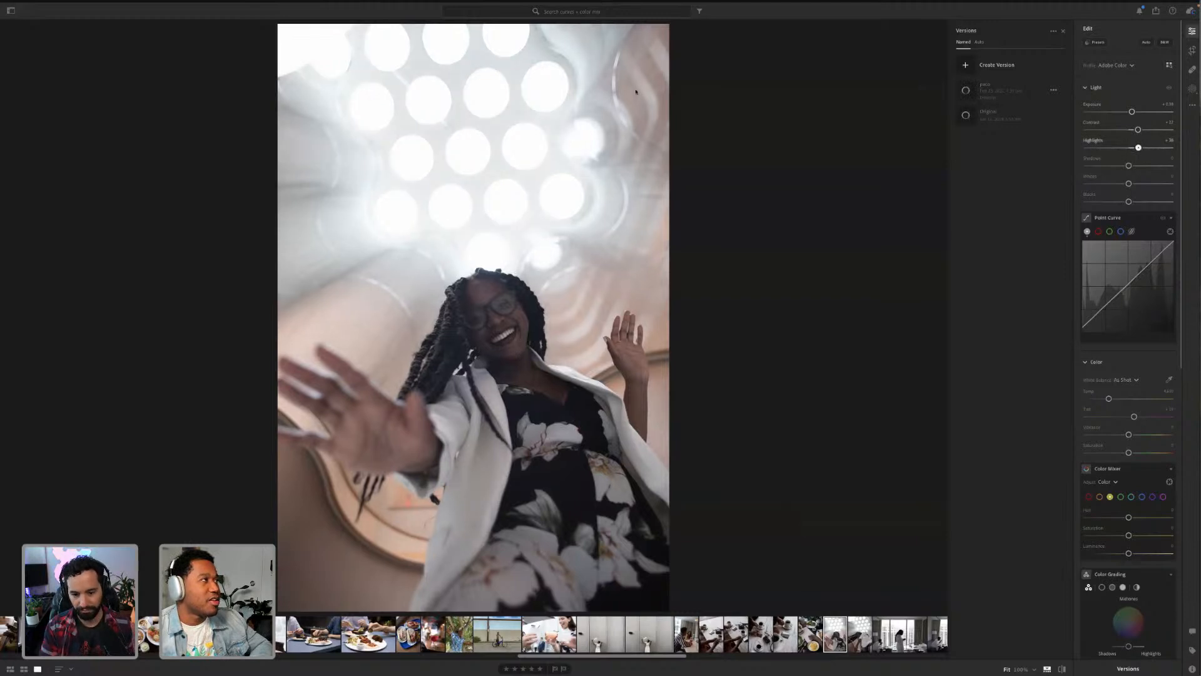
click(410, 123)
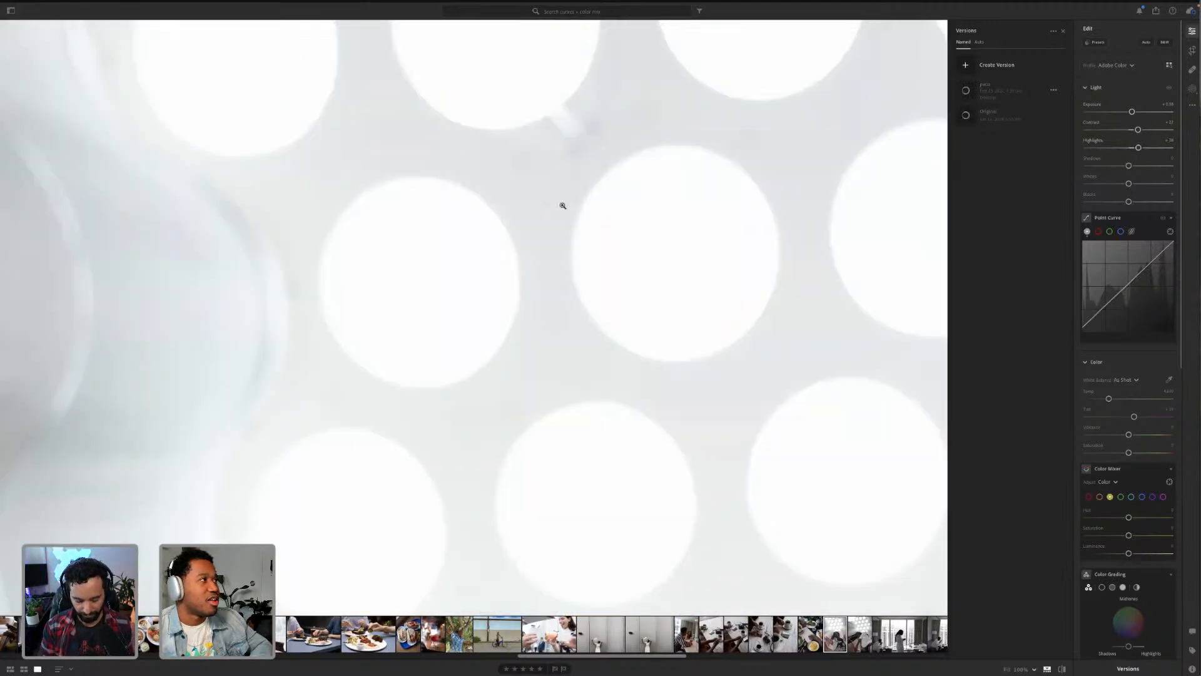
click(562, 206)
drag(1127, 165, 1141, 130)
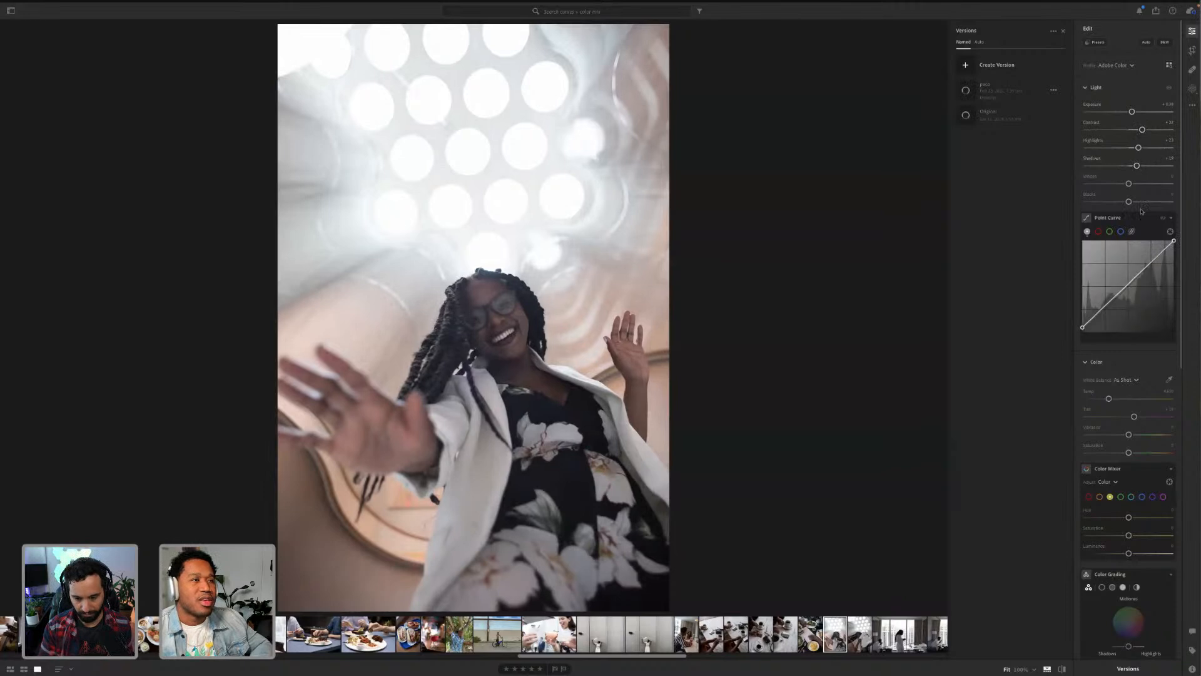
Step: Compare the edited portrait with its unedited original and return to the edited view
click(1062, 669)
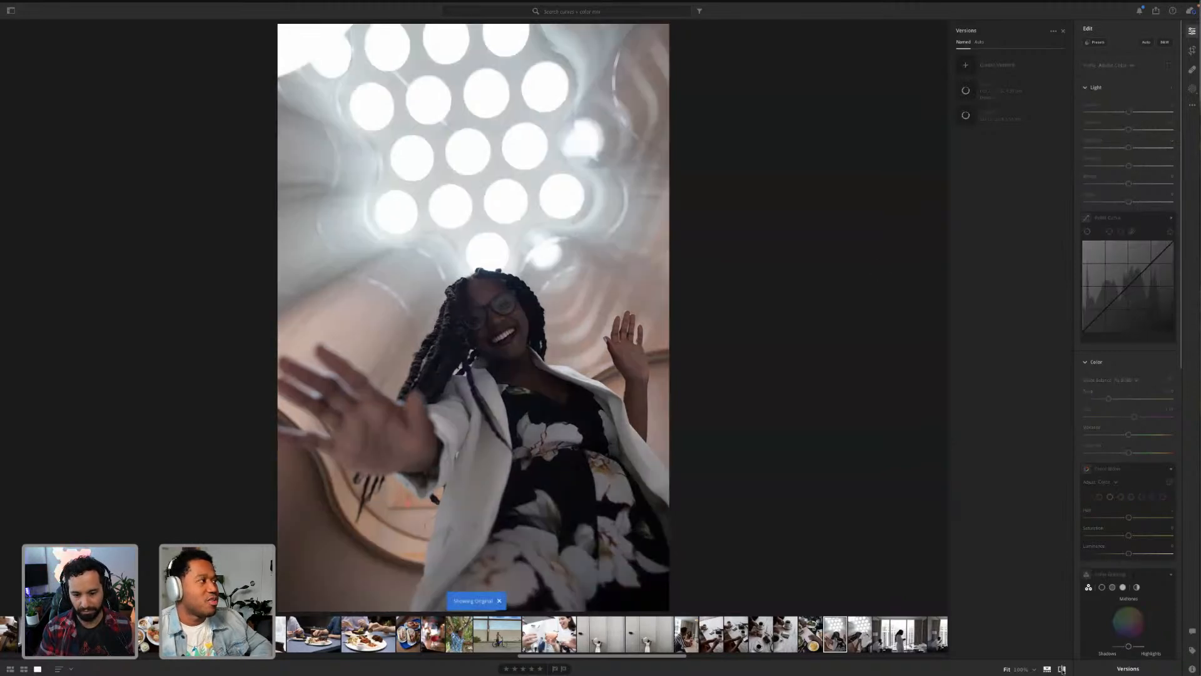
click(1061, 669)
click(1000, 93)
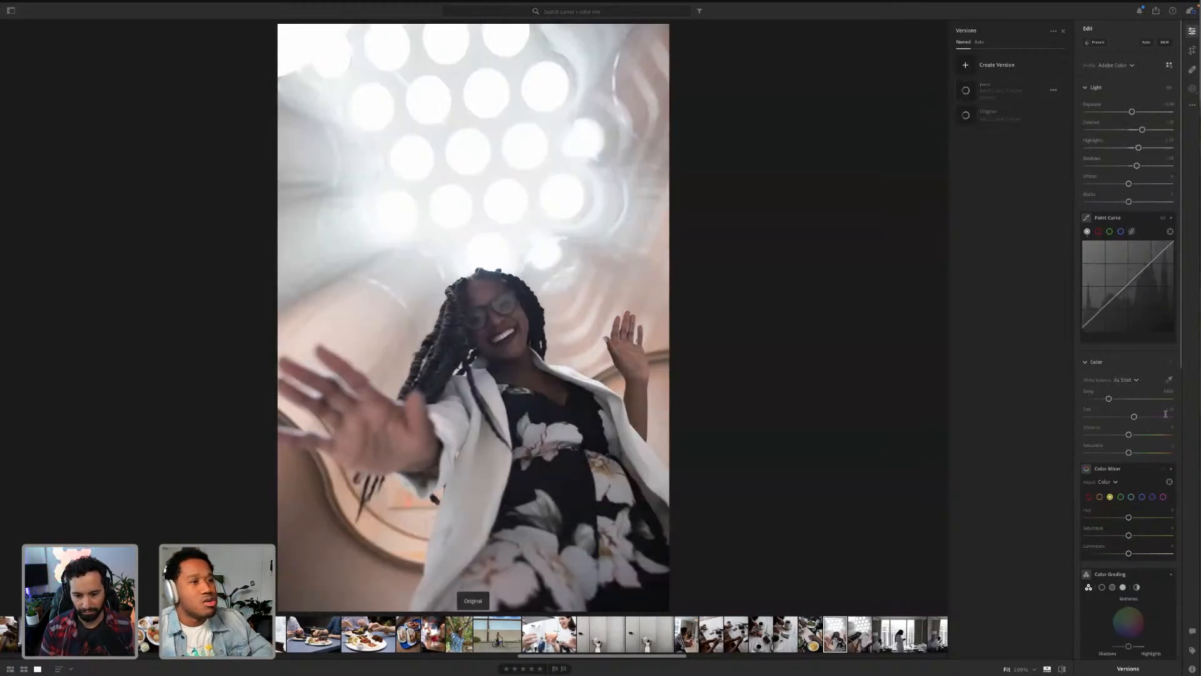
Step: Shift the tint slightly toward magenta and color grade the midtones subtly toward blue and the shadows toward warm yellow
drag(1134, 417, 1137, 418)
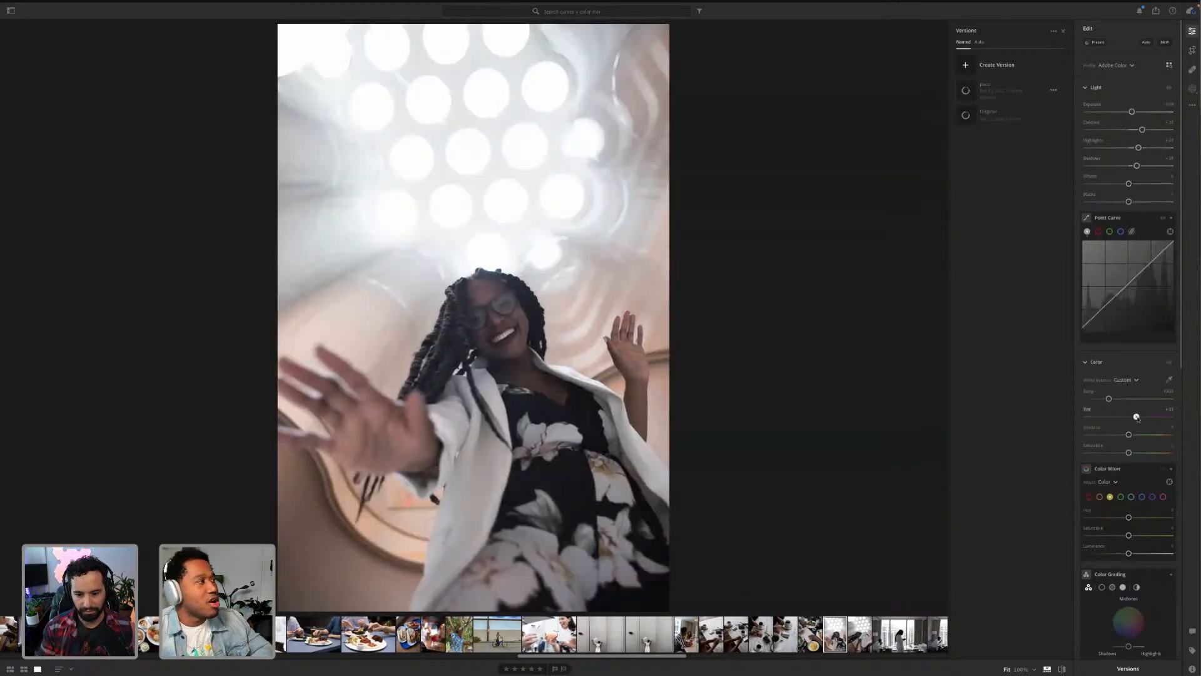
scroll(1144, 537, down, 4)
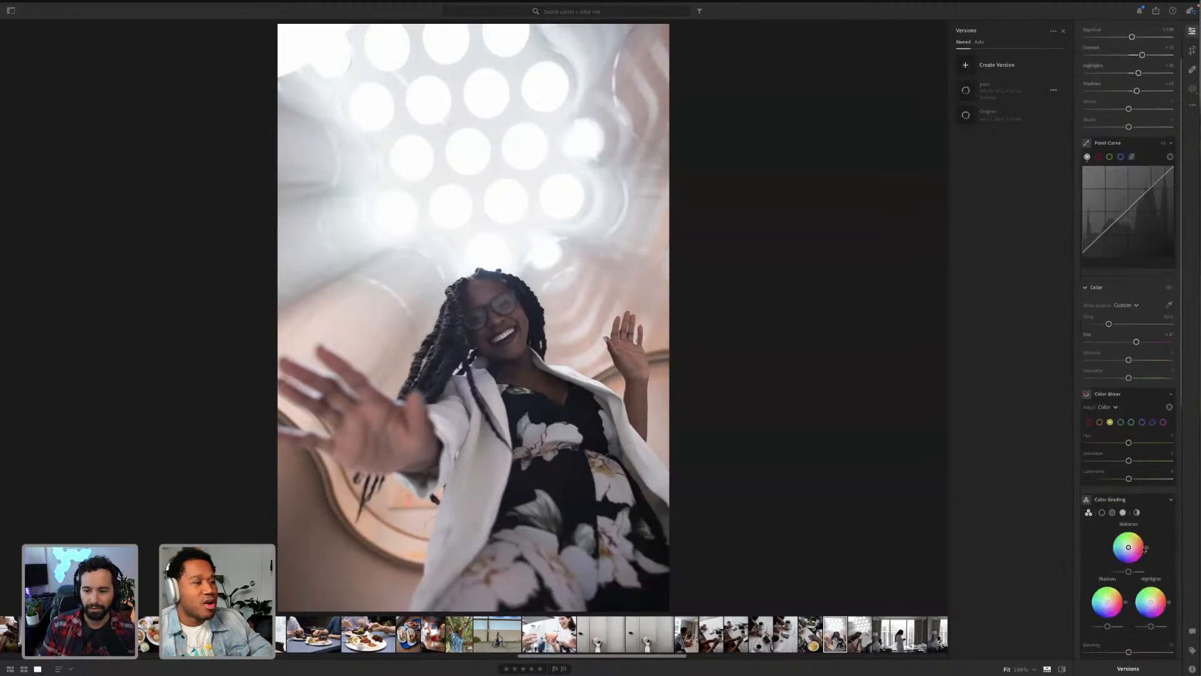
drag(1129, 547, 1133, 546)
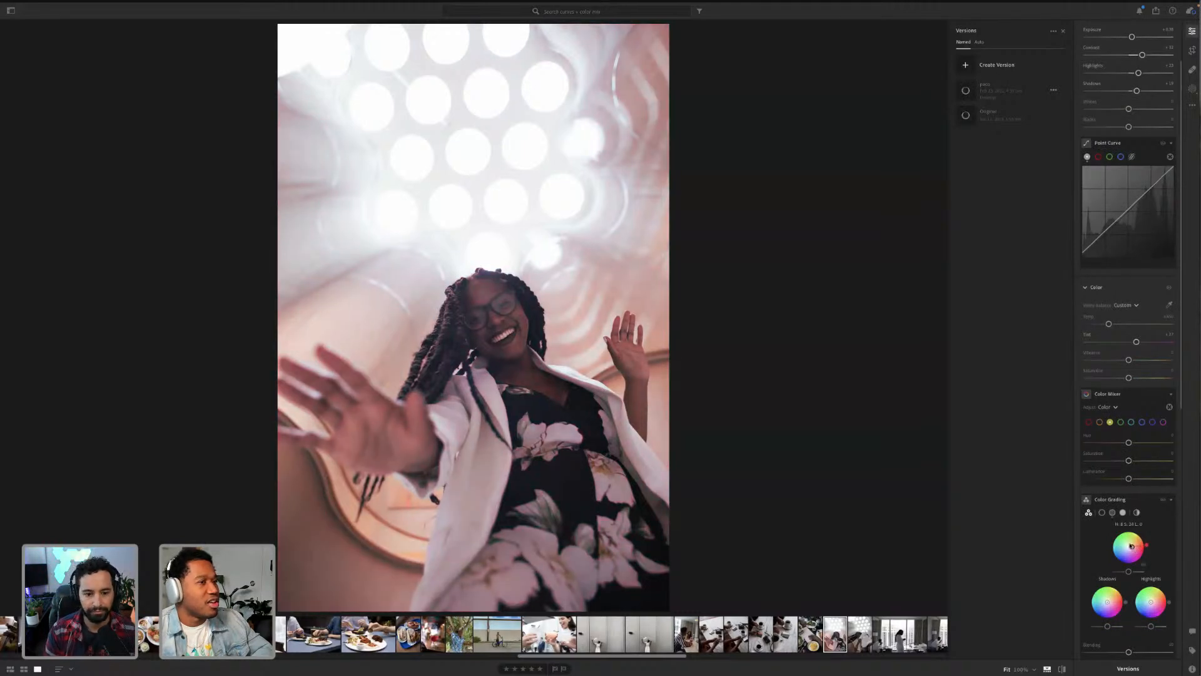
double_click(1131, 546)
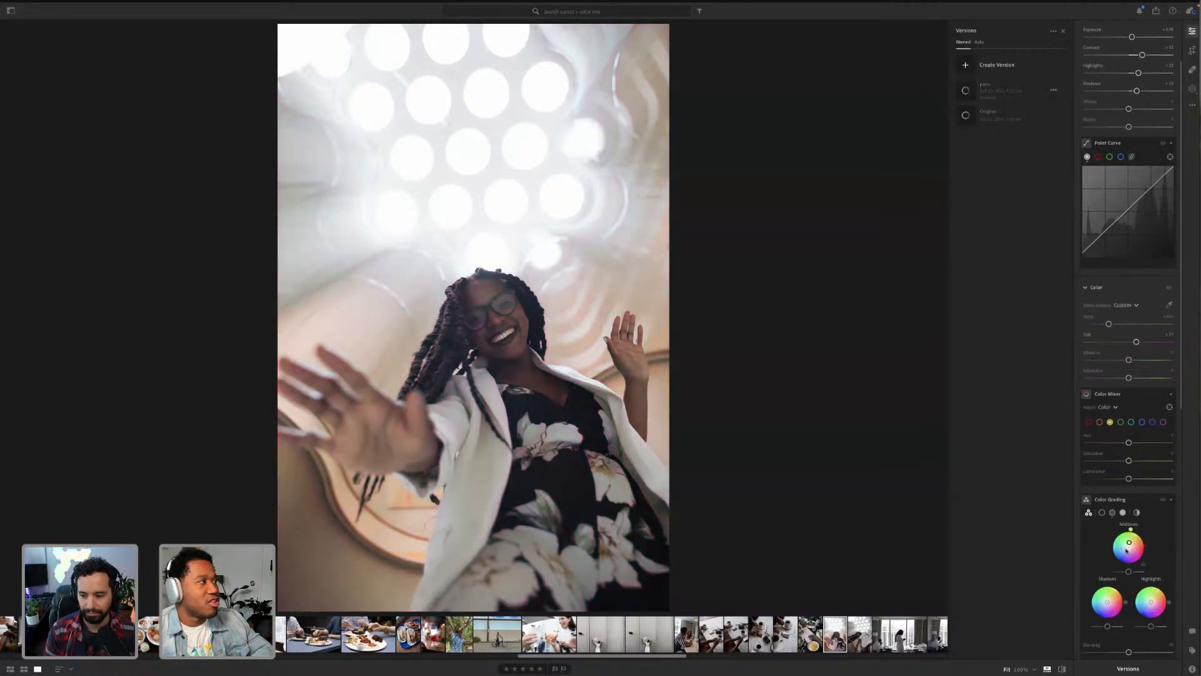
drag(1127, 550, 1127, 555)
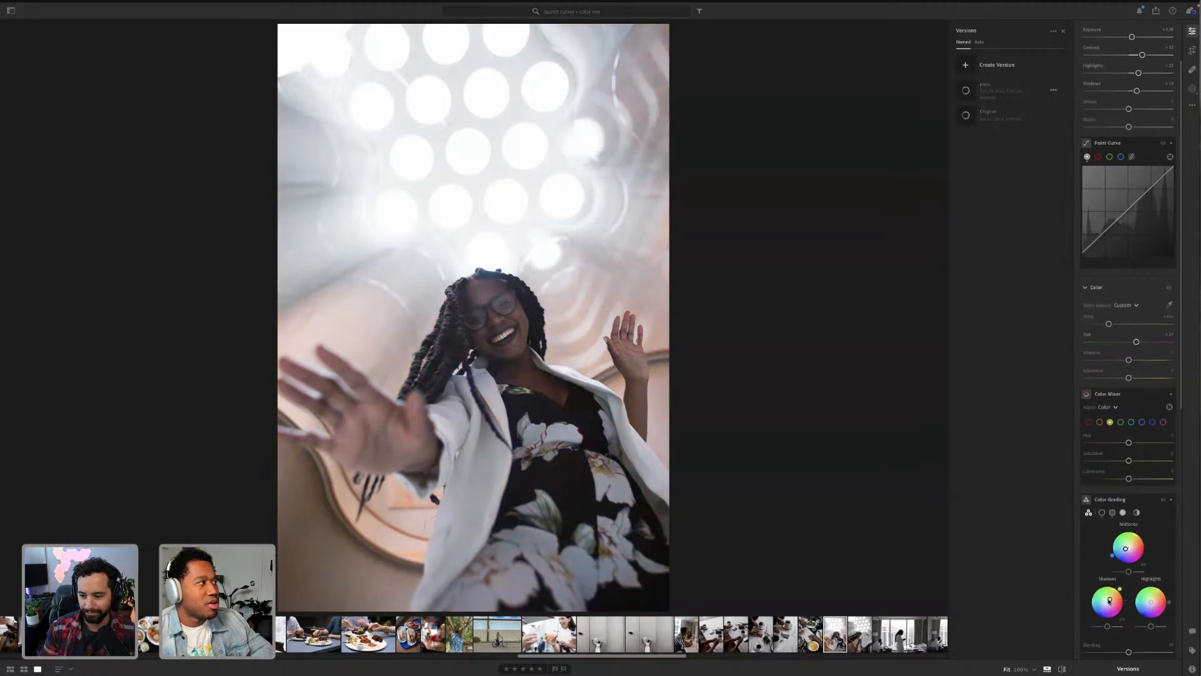
drag(1109, 599, 1108, 600)
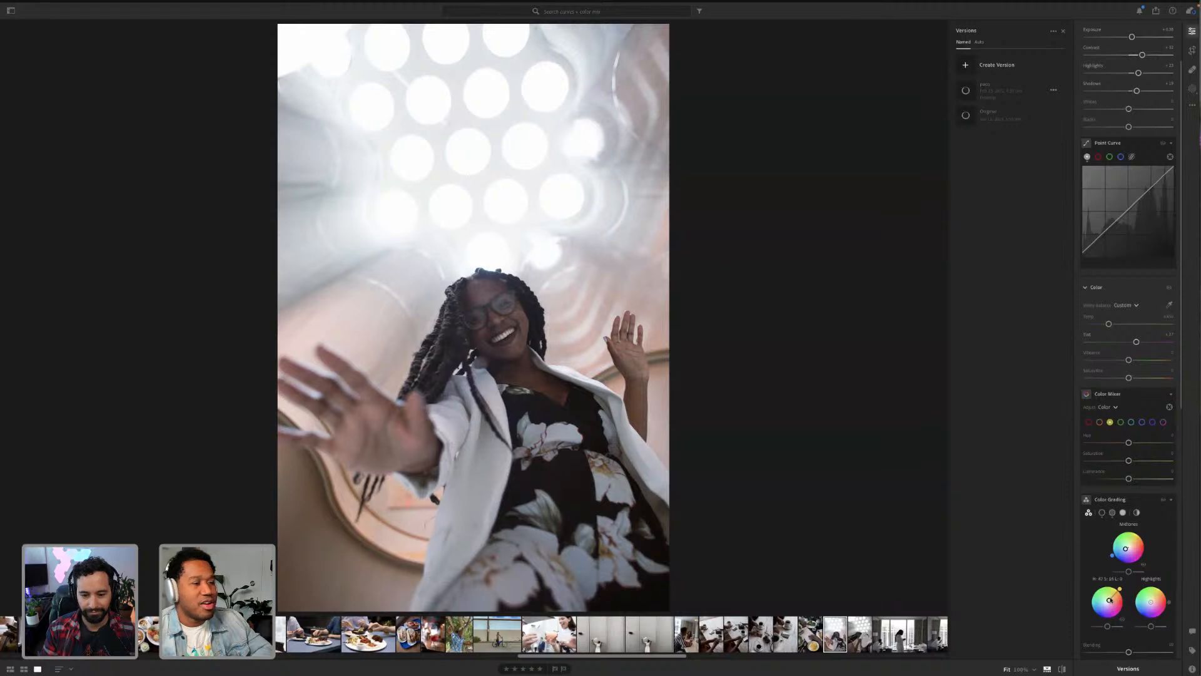
Step: Add a little dehaze and texture to the portrait and reduce the contrast slightly
scroll(1118, 450, up, 3)
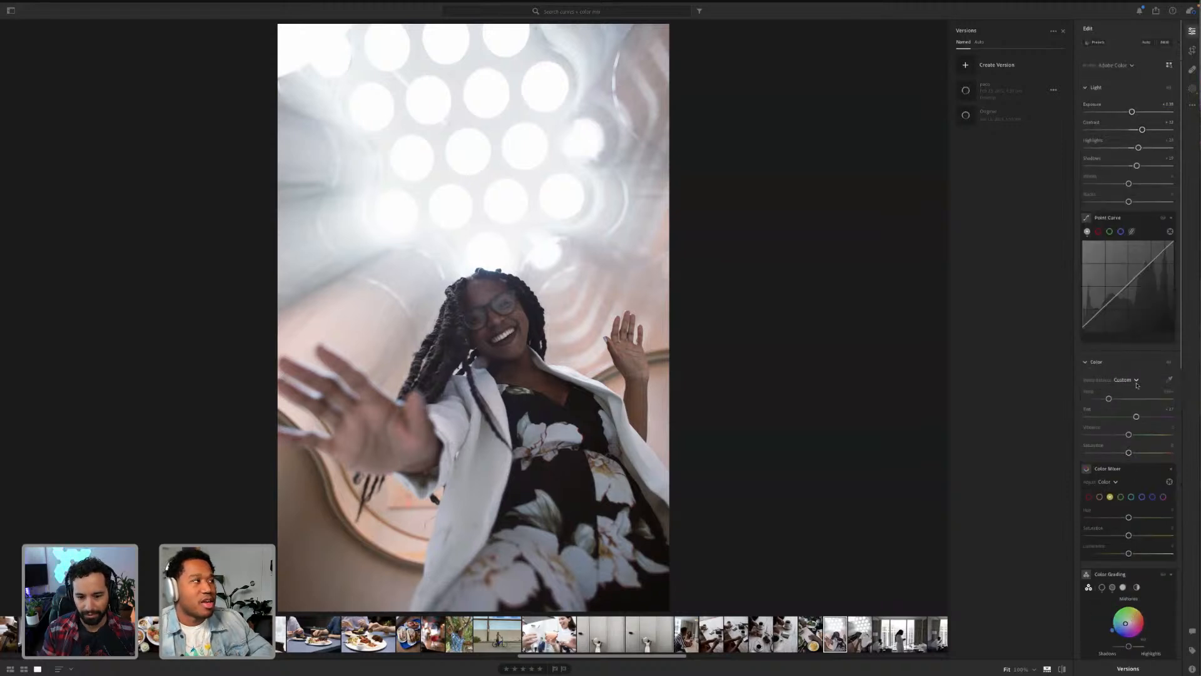
scroll(1137, 384, down, 6)
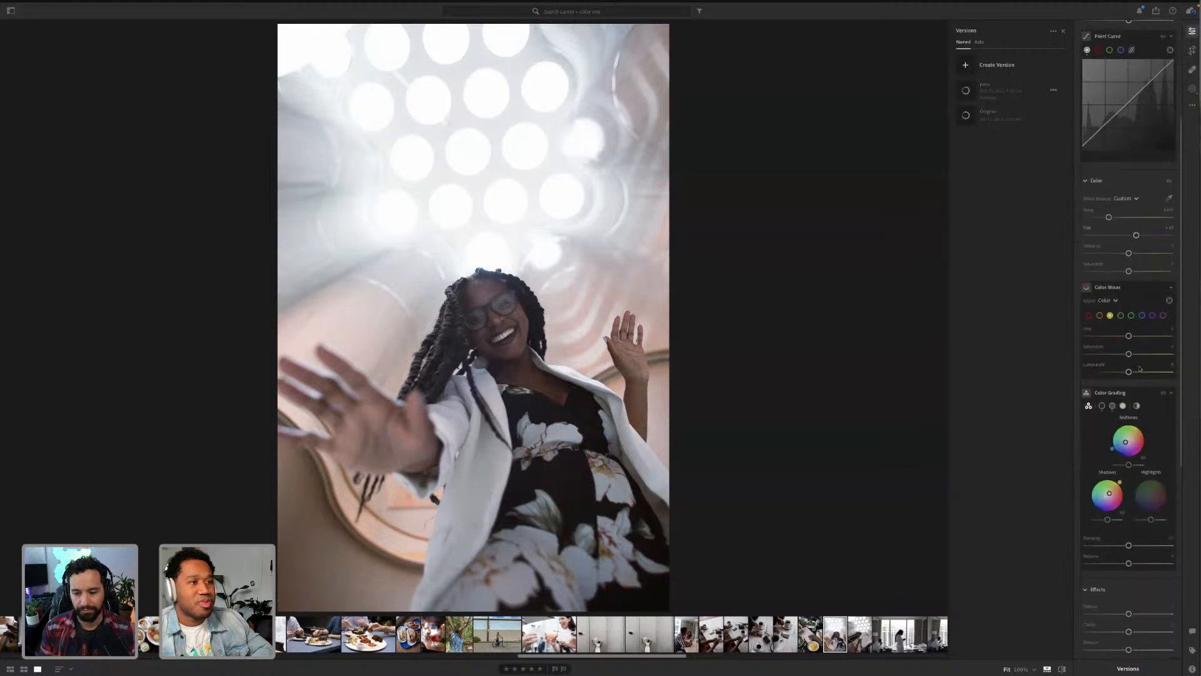
scroll(1134, 480, down, 2)
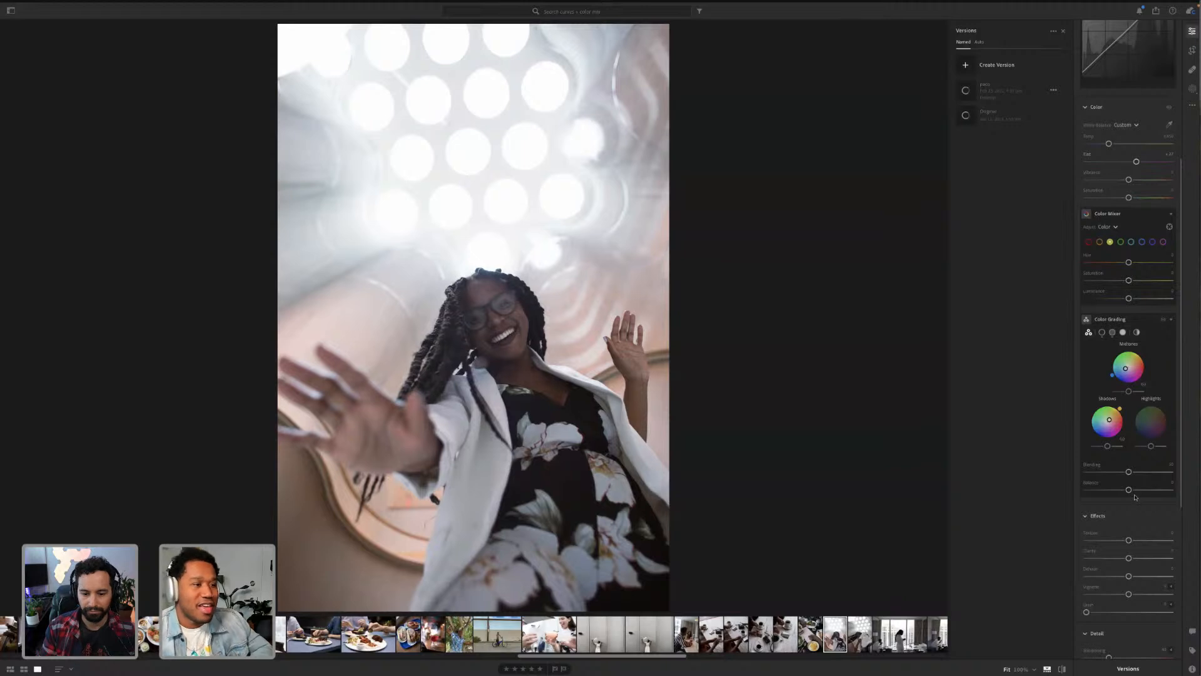
drag(1130, 576, 1135, 576)
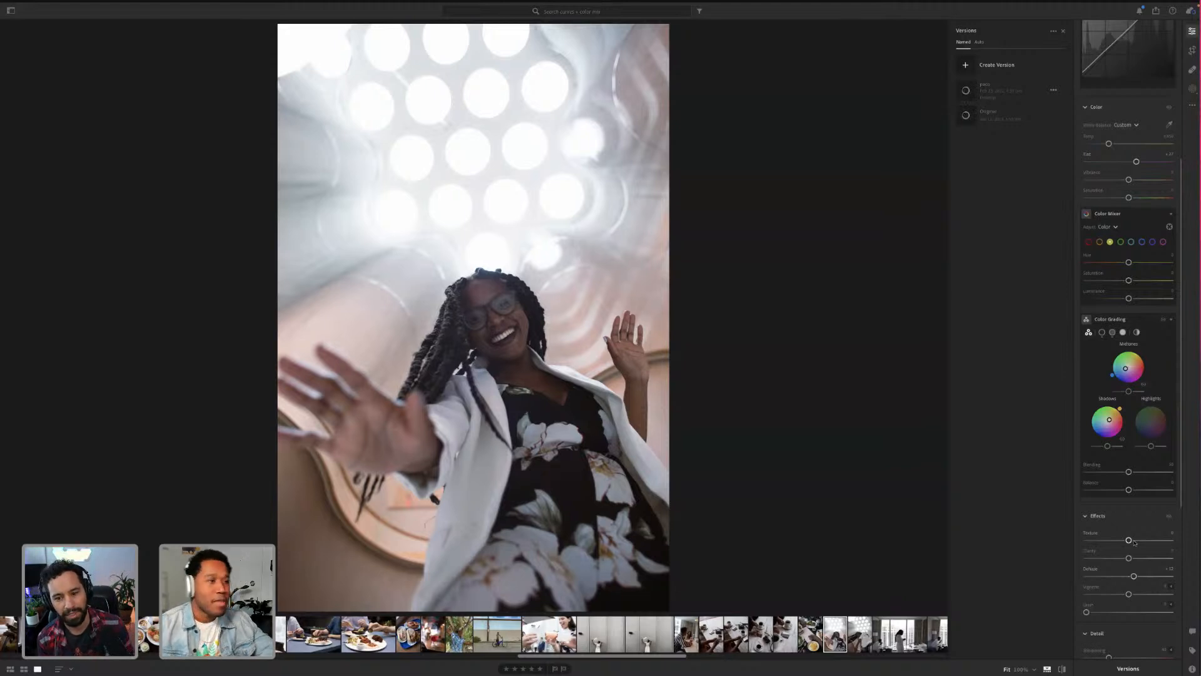
drag(1130, 541, 1135, 540)
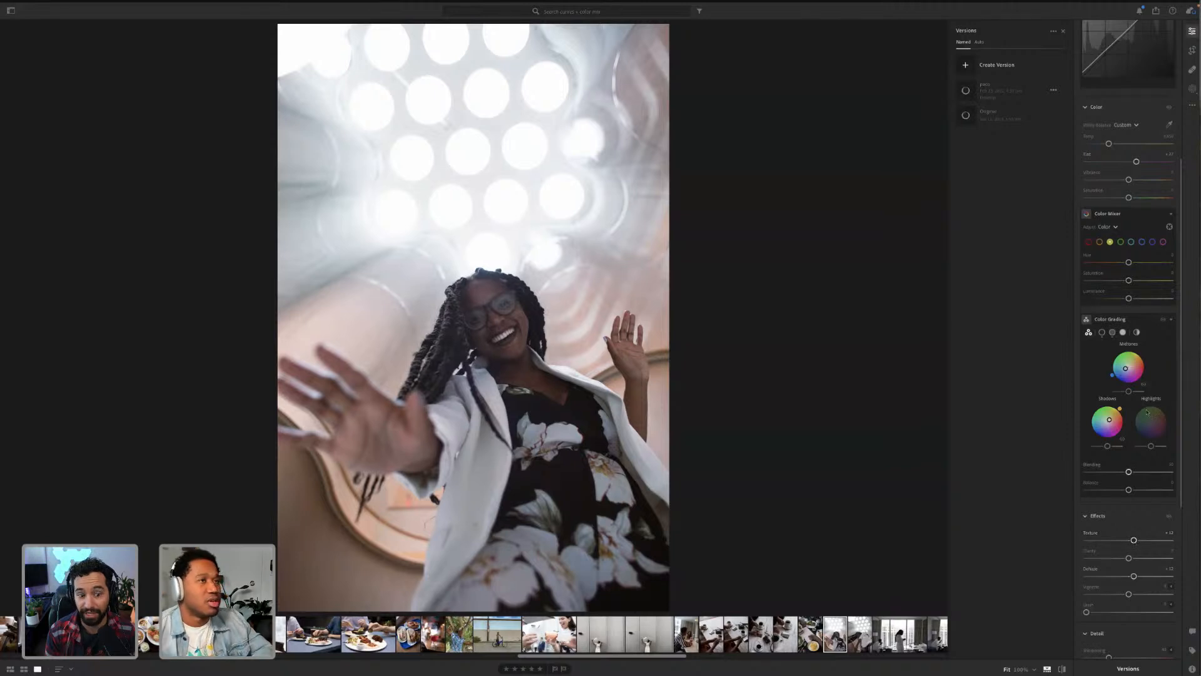
scroll(1141, 438, up, 5)
drag(1142, 130, 1138, 130)
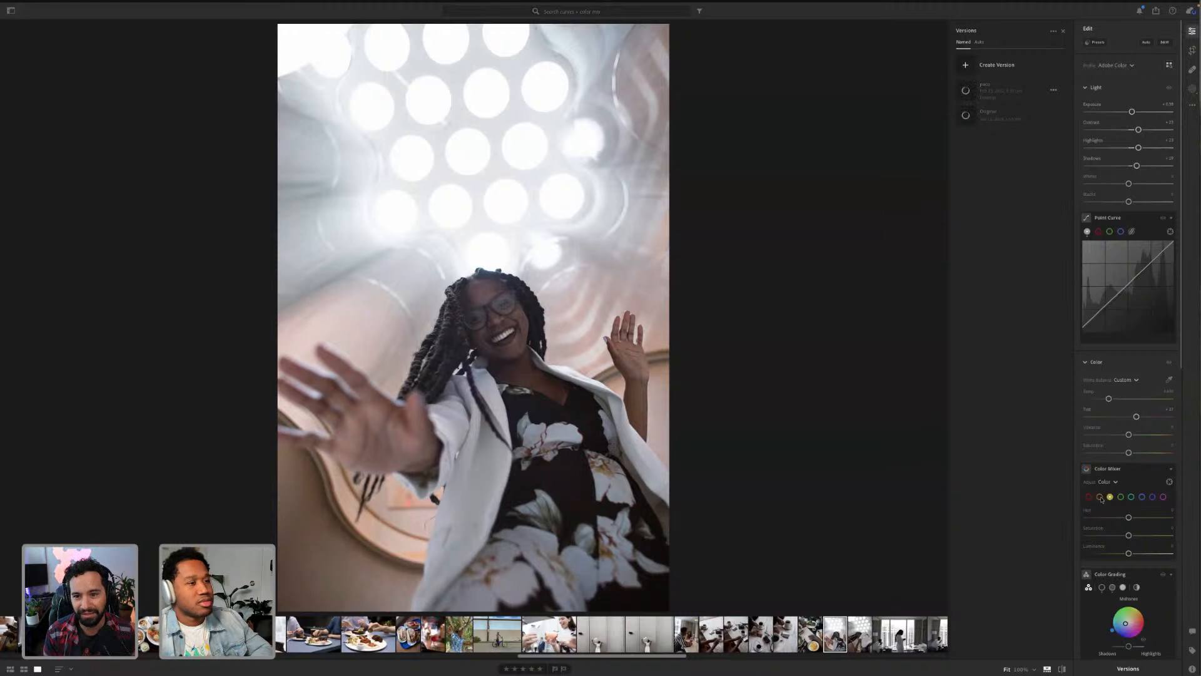
Step: Try a warm red tint and a magenta tint on the color grading highlights, resetting the highlights wheel after each
scroll(1167, 604, down, 3)
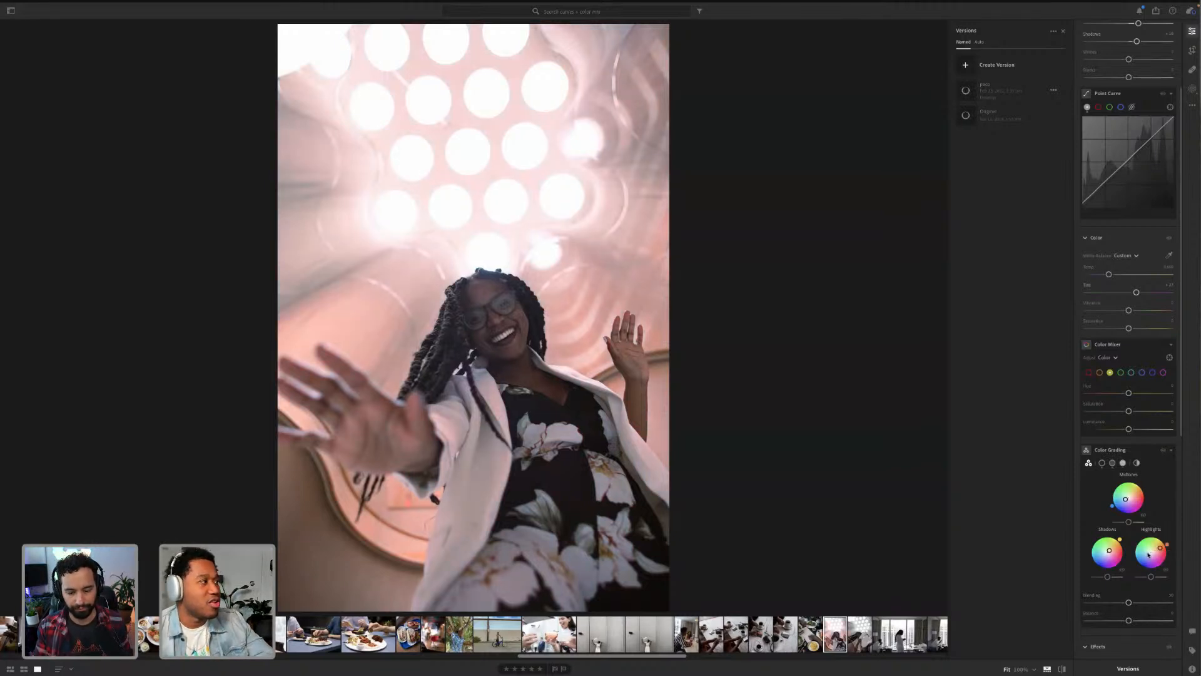
double_click(1153, 552)
drag(1148, 553, 1154, 558)
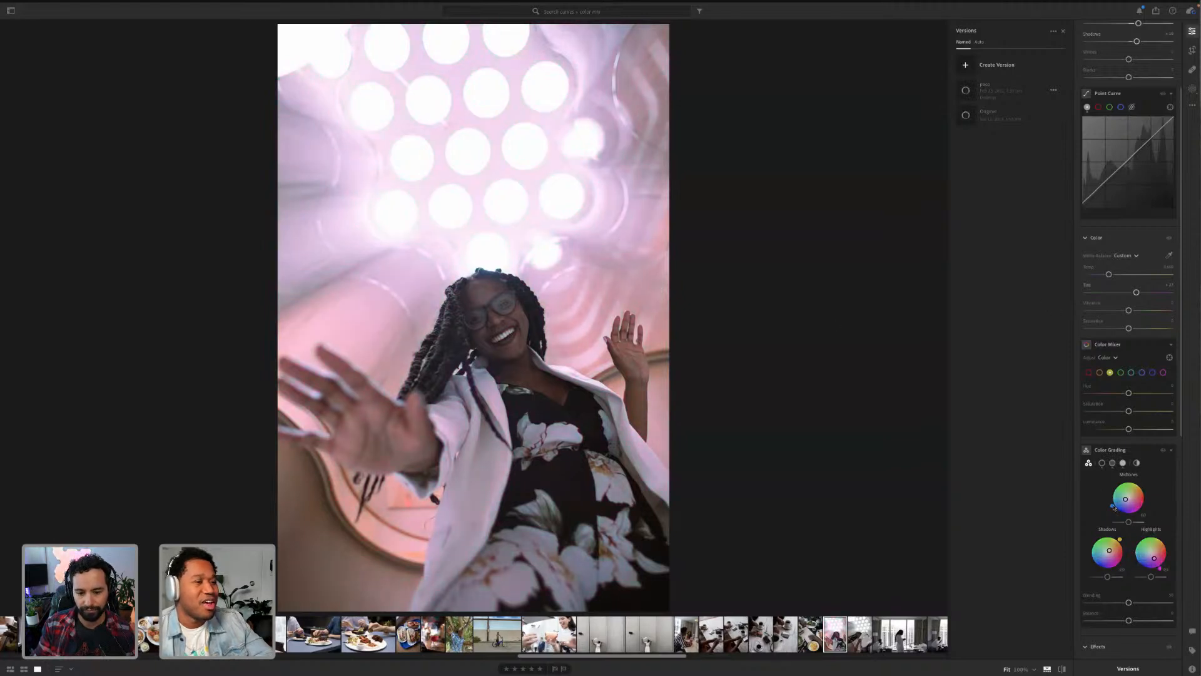
double_click(1153, 560)
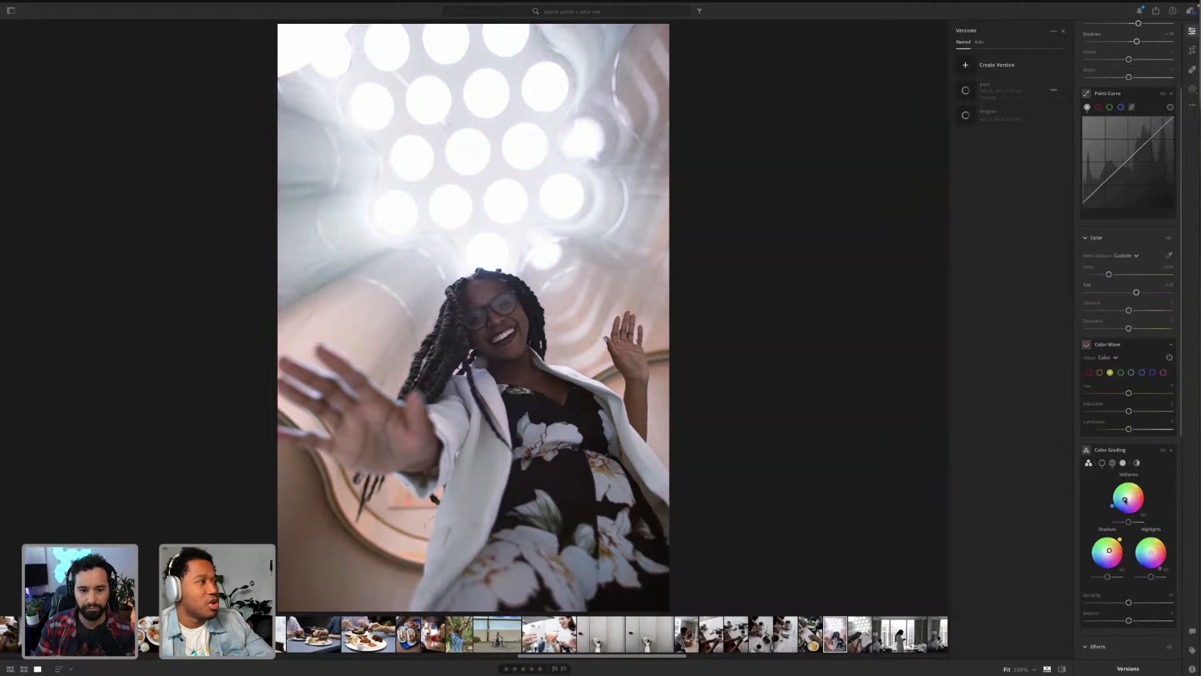
Step: Shift the midtones color grade toward warm red-orange and raise the shadows, exposure and contrast slightly
drag(1129, 501, 1130, 497)
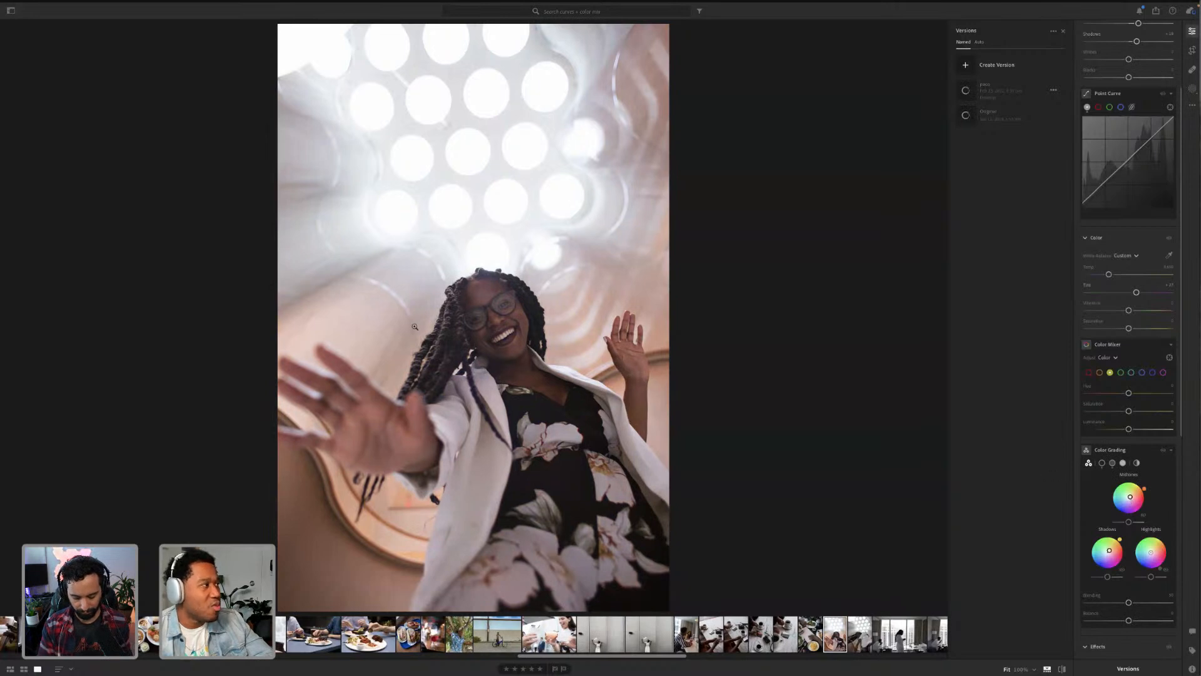
scroll(1136, 167, up, 4)
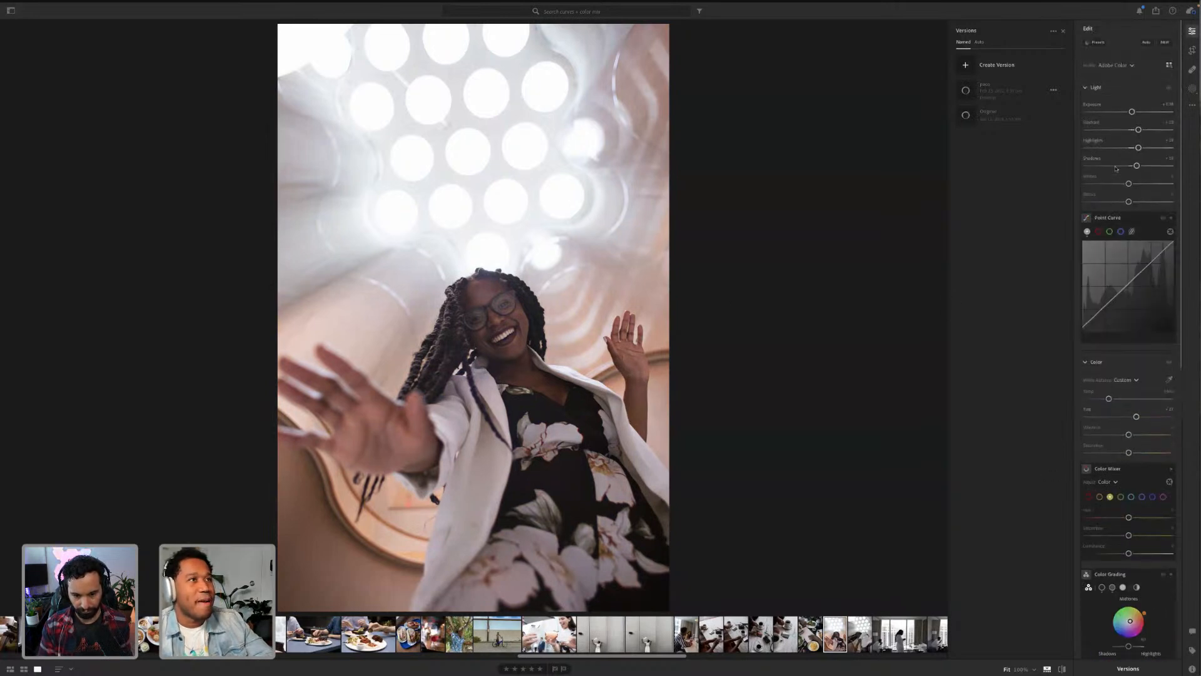
drag(1137, 166, 1140, 166)
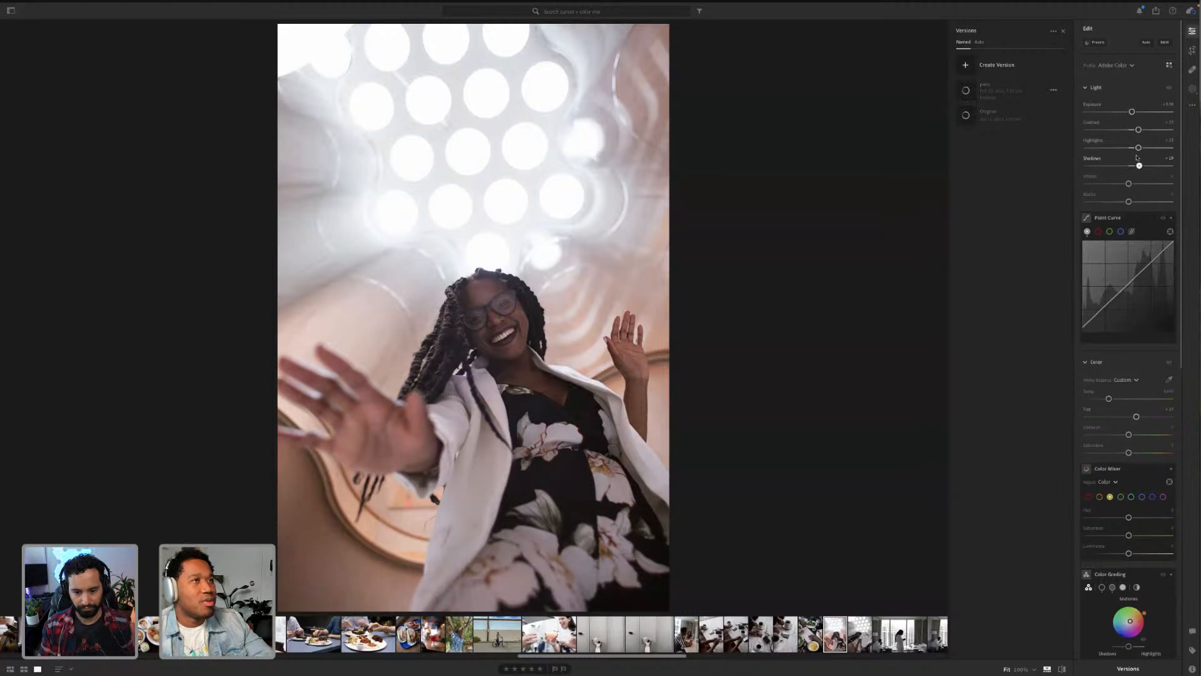
drag(1131, 112, 1133, 111)
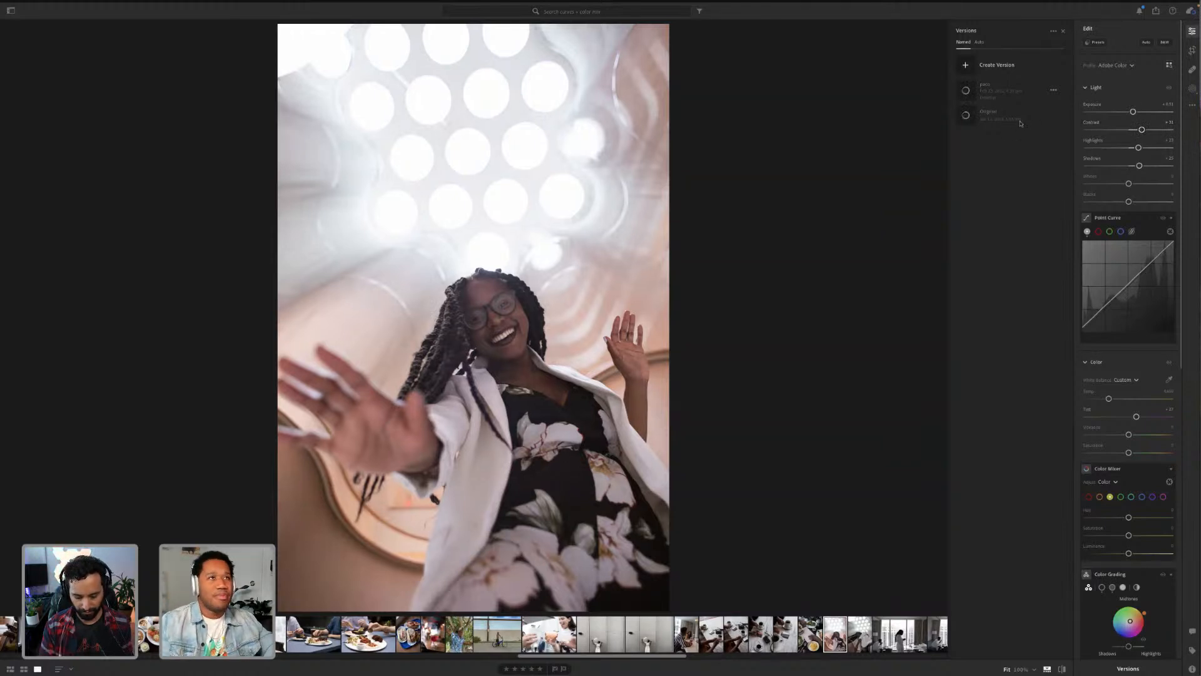
Step: View the available export, link sharing and Share to Discover options for the portrait
click(1156, 11)
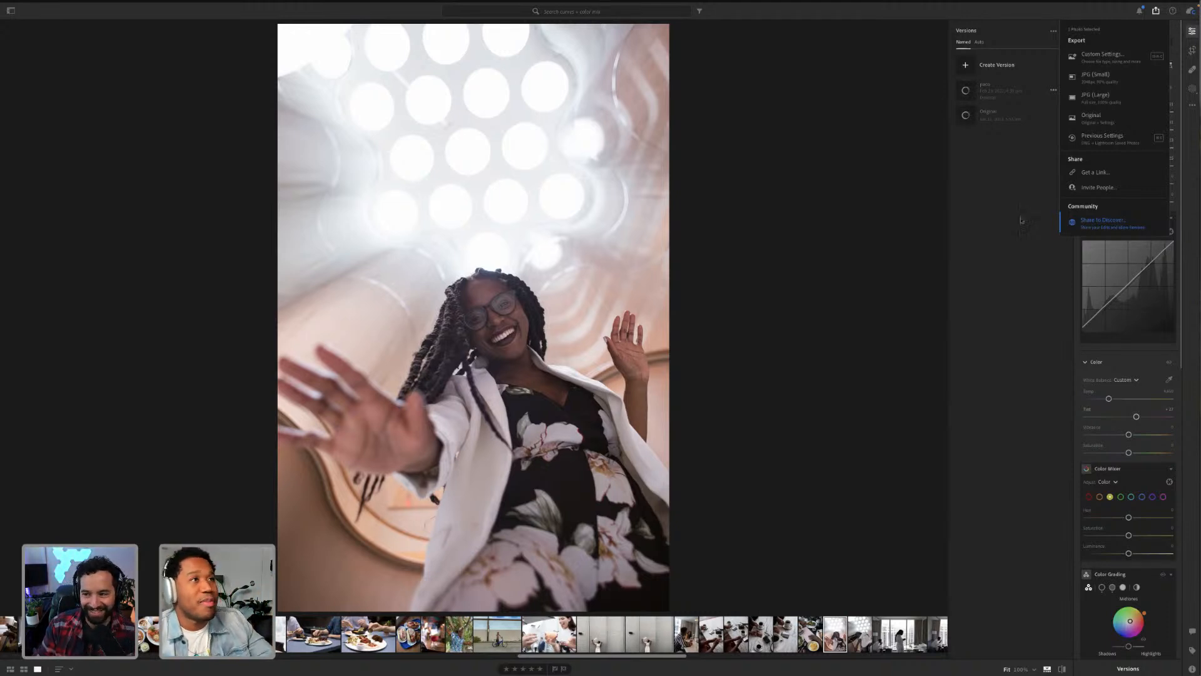
click(930, 180)
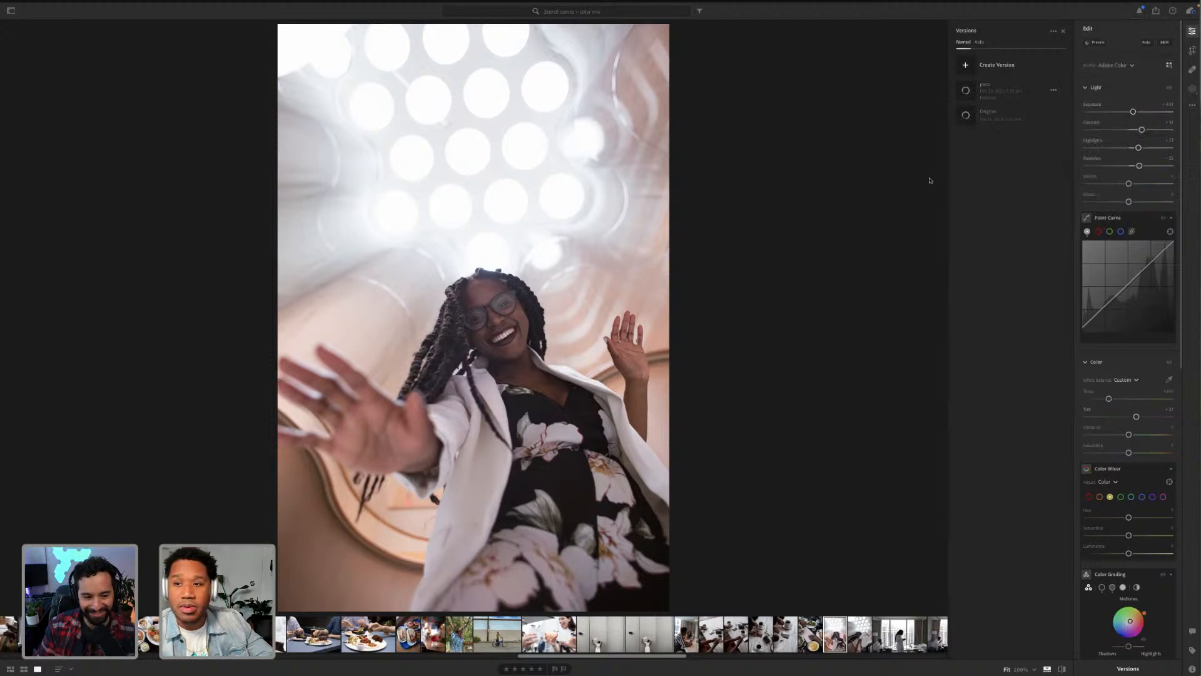
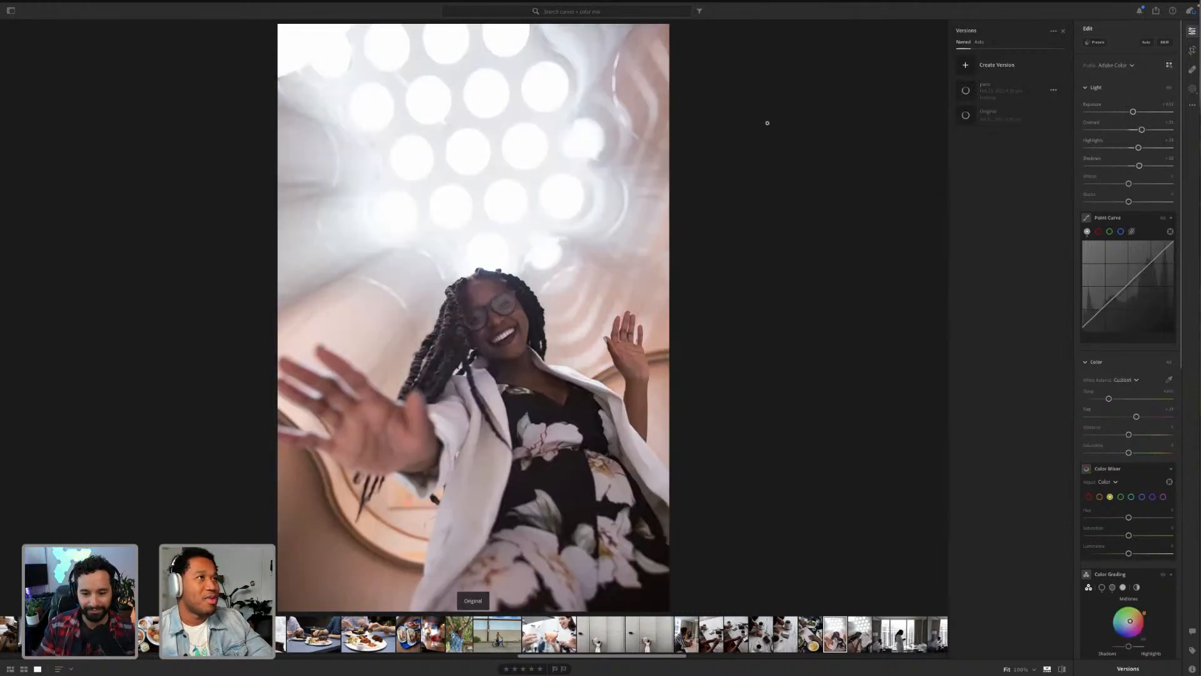
Step: Save the current portrait edit as a new version named "livestream edit example"
click(966, 66)
text(live)
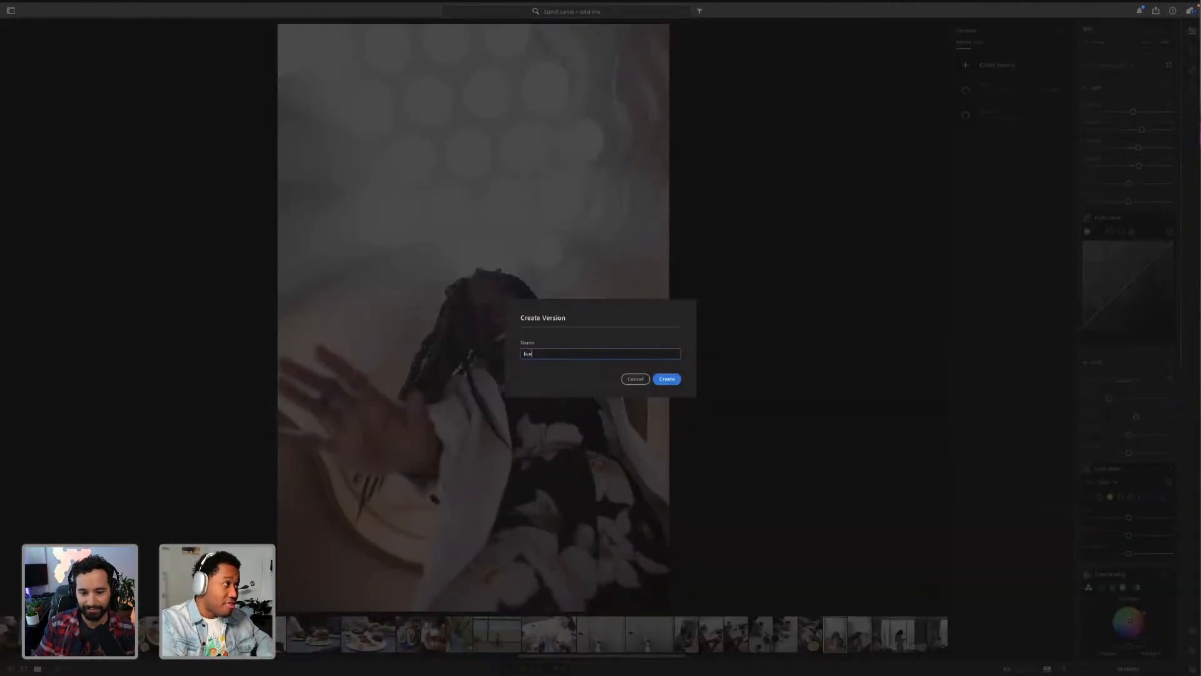
text(strea)
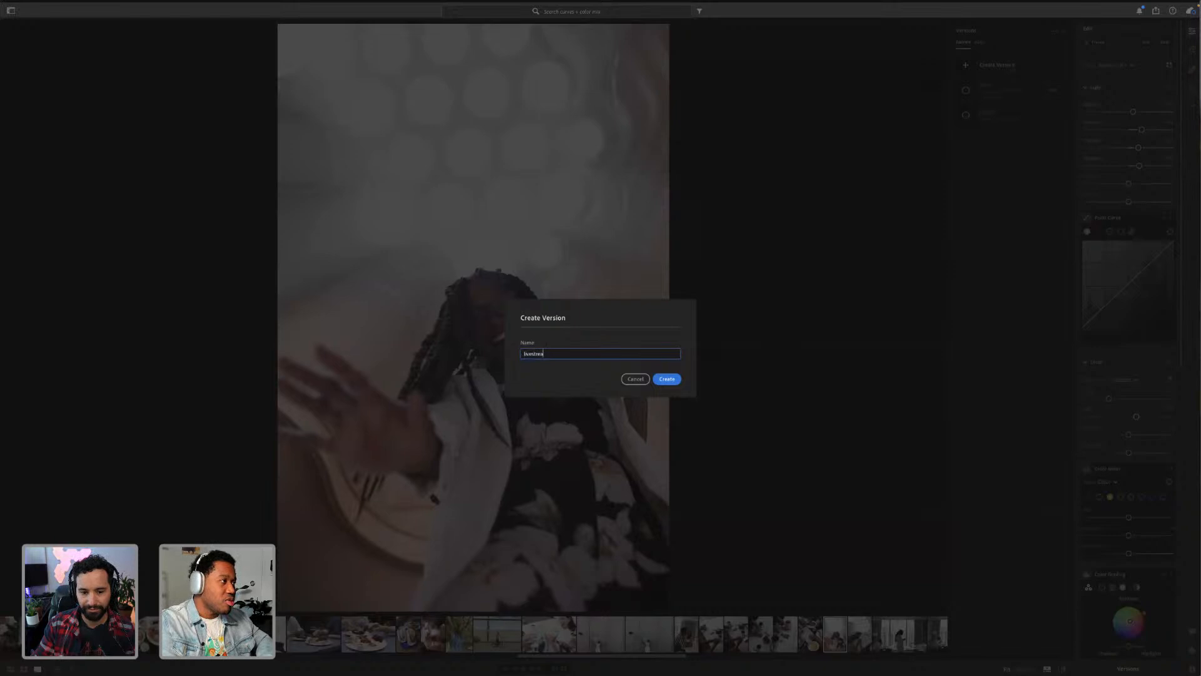
text(m edit example)
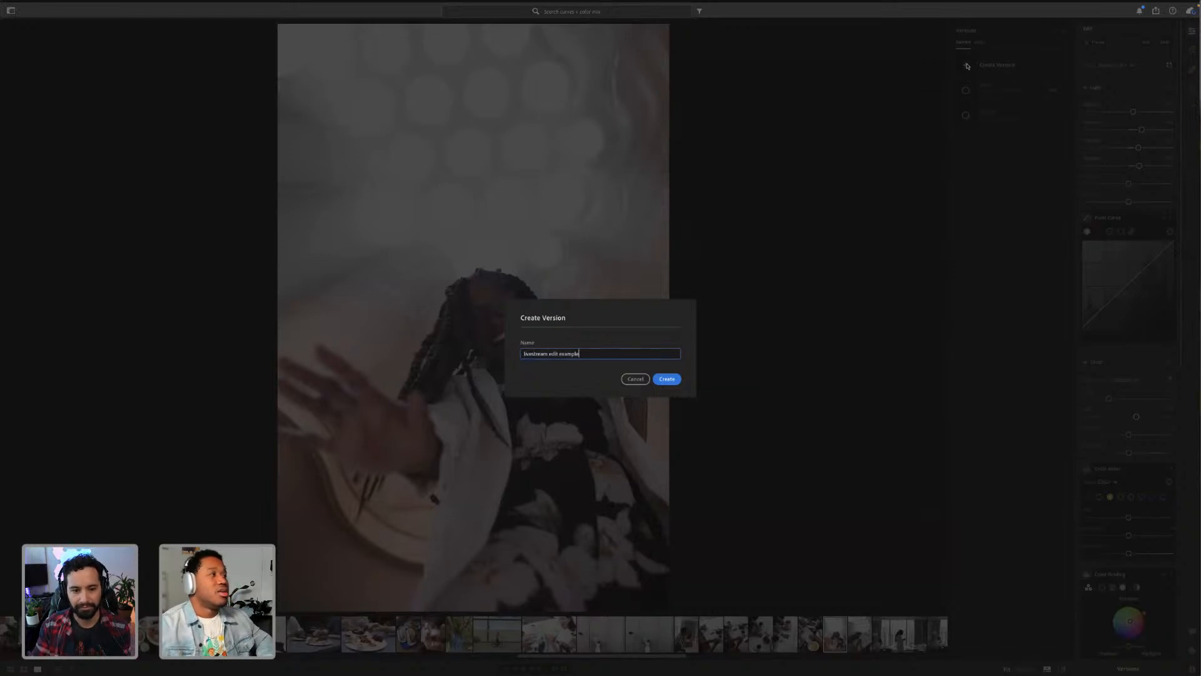
key(Return)
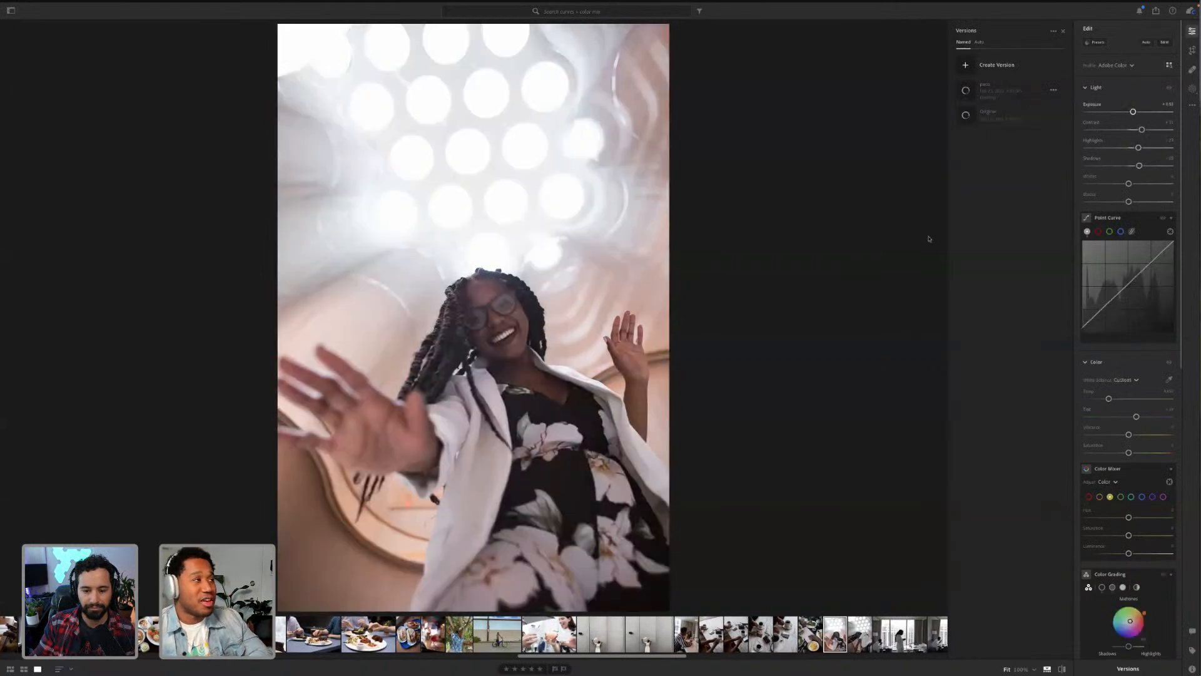
click(1001, 90)
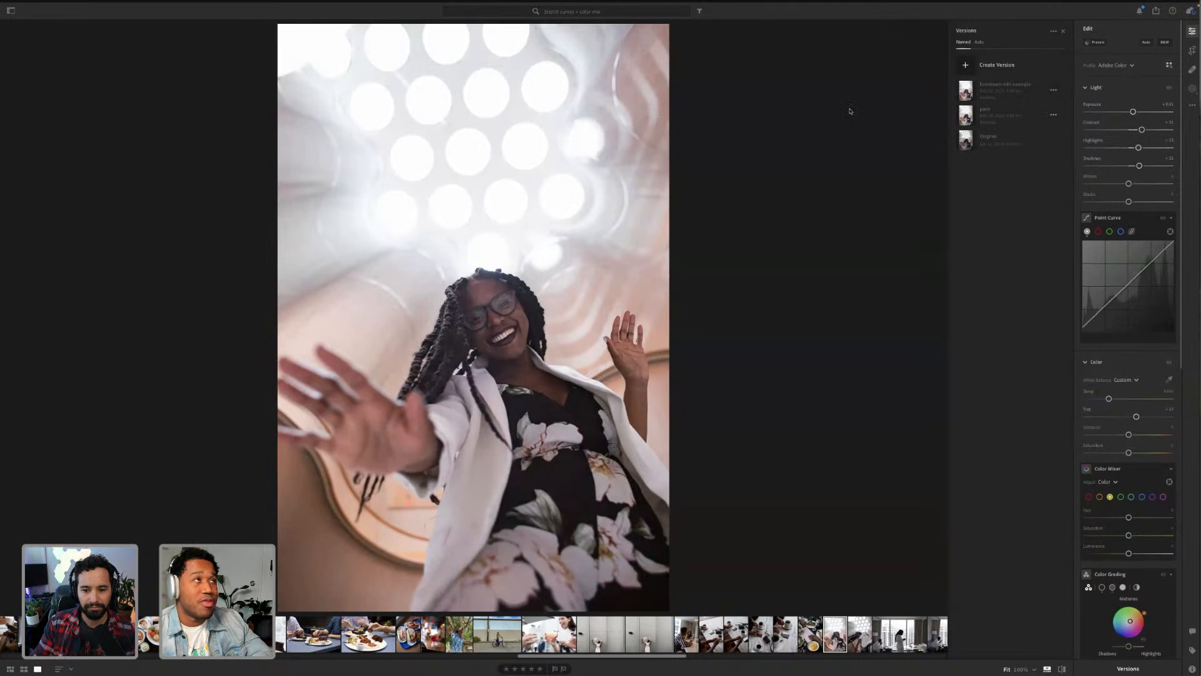
Step: View the Share to Discover form for the portrait, including its title, category and remixing options, without sharing it
click(1157, 14)
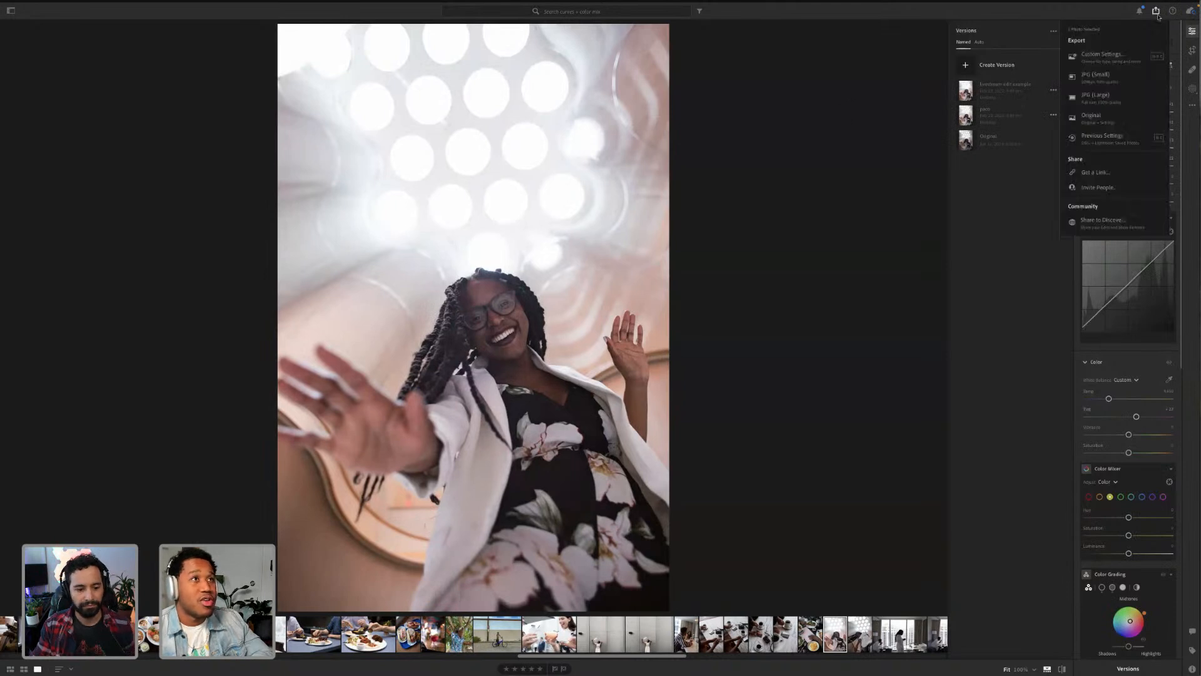
click(1118, 223)
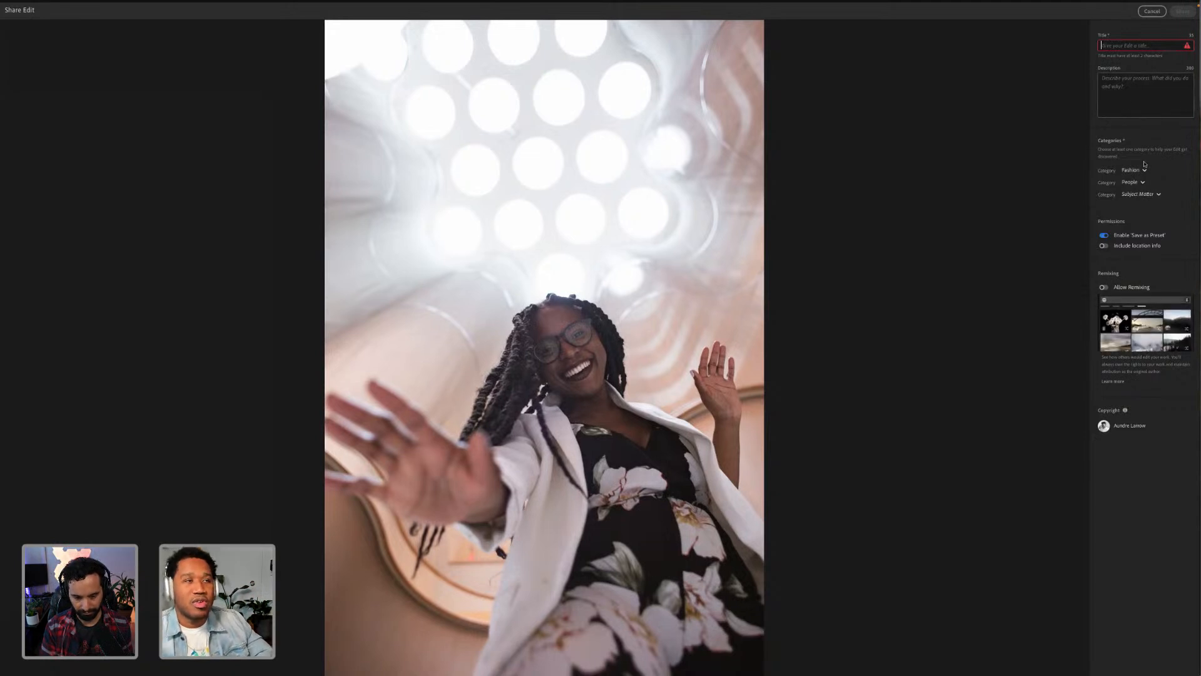
click(1152, 11)
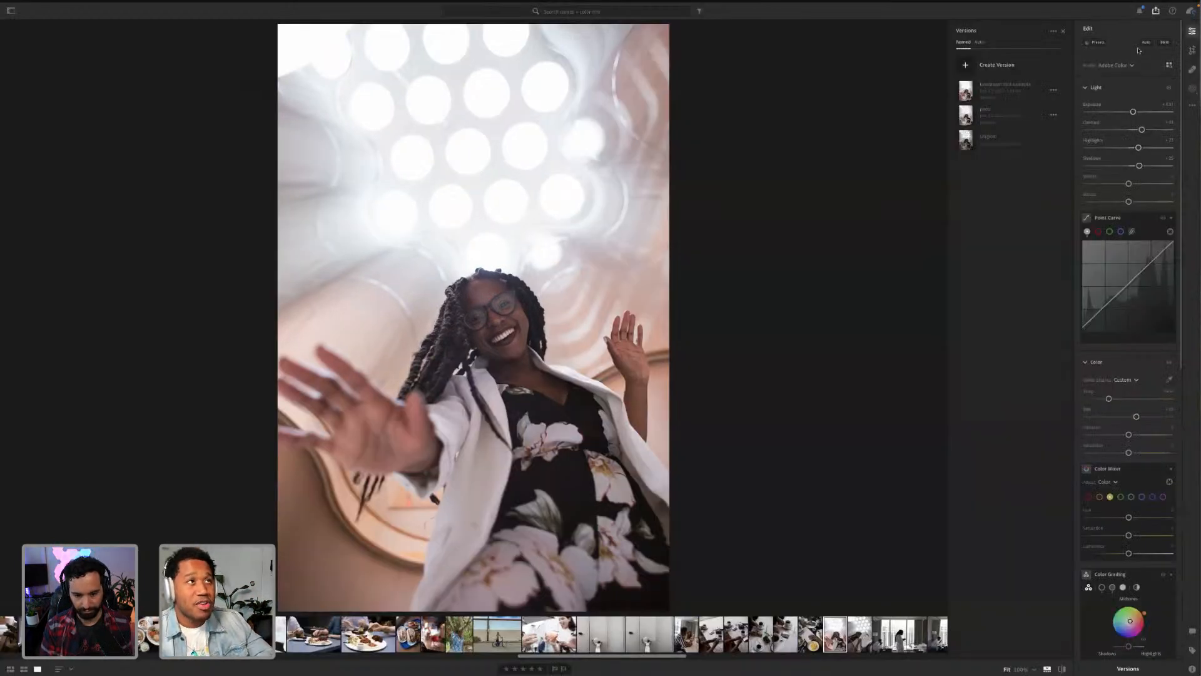
Step: Save the portrait's edit settings as a preset named after the portrait's subject in the "behance stream test presets" group
click(1094, 43)
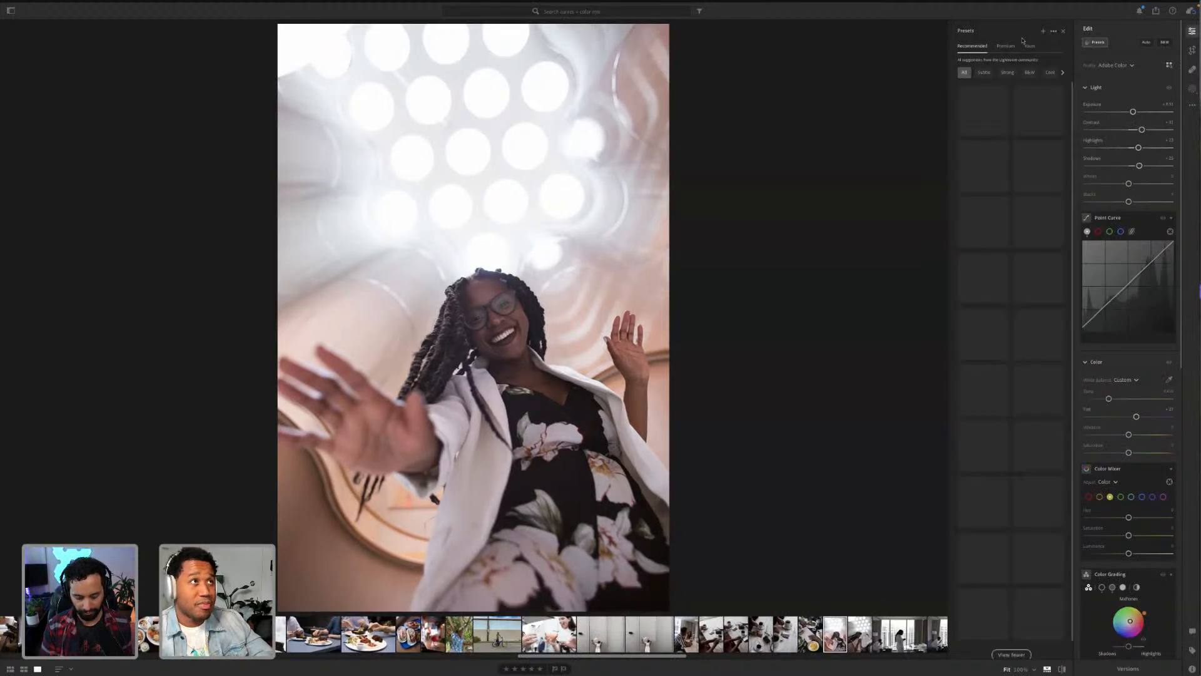
click(1031, 47)
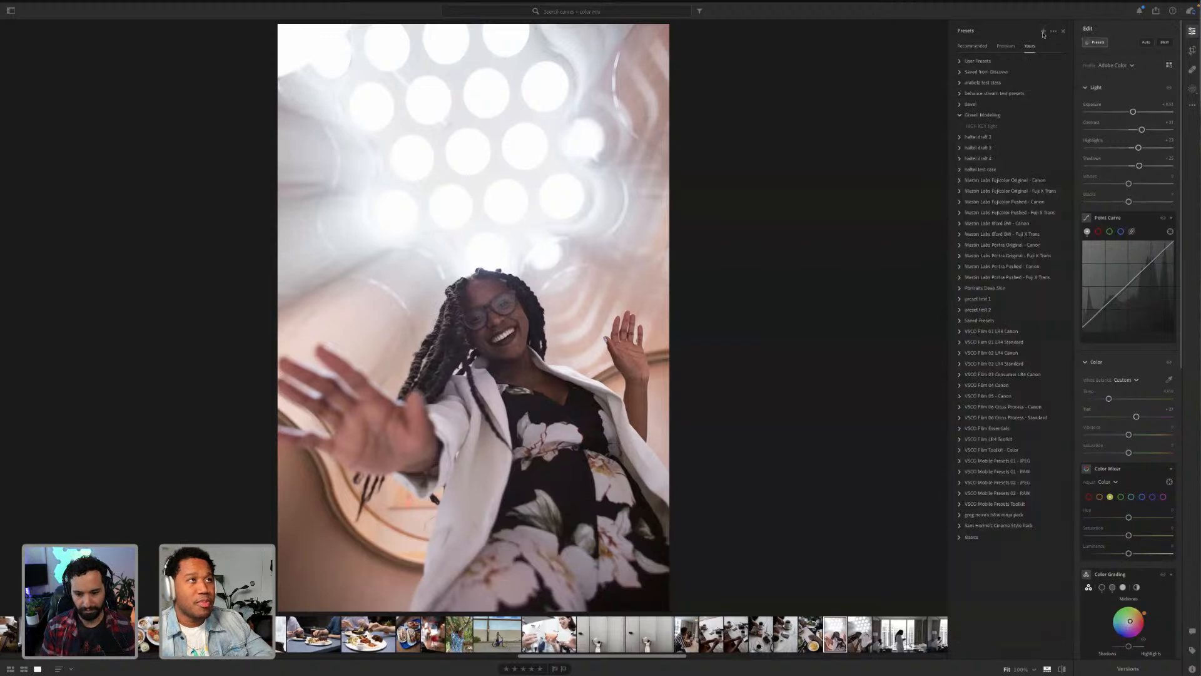
click(1043, 31)
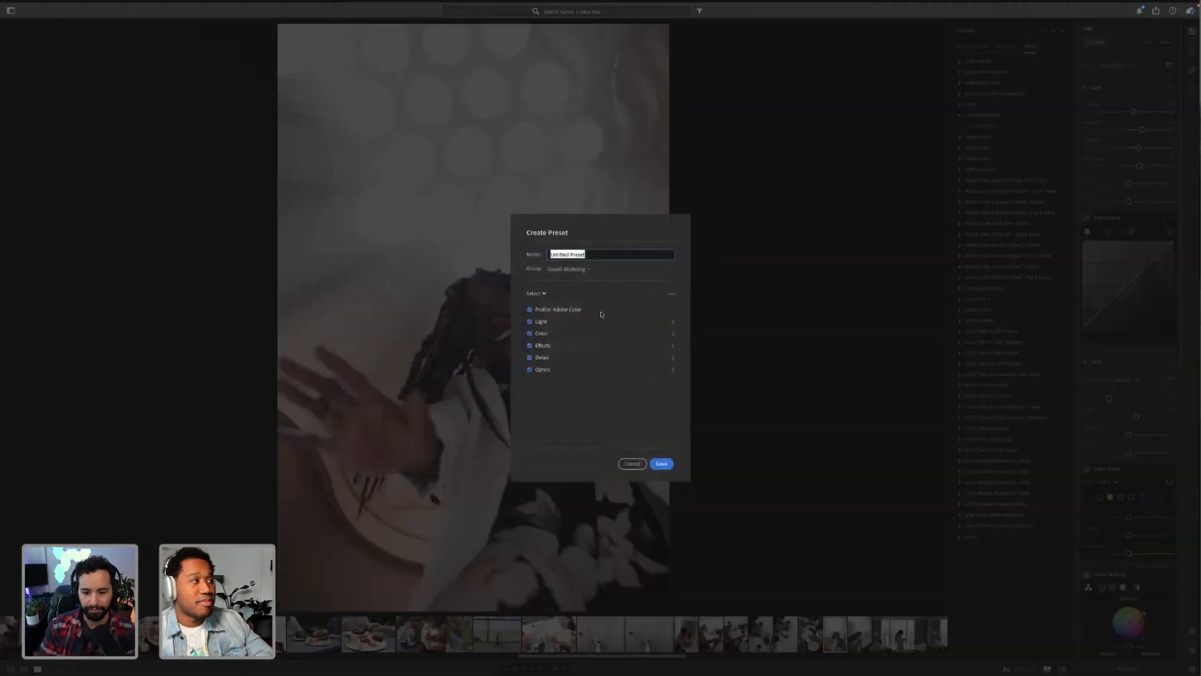
click(569, 273)
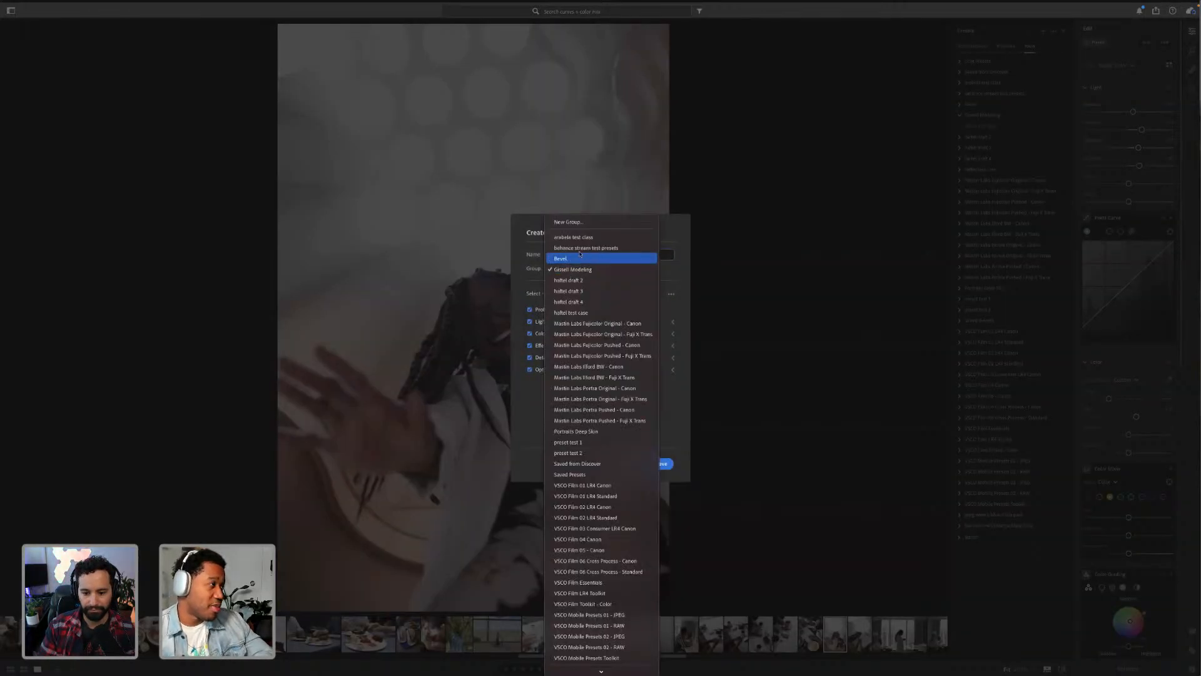
click(607, 248)
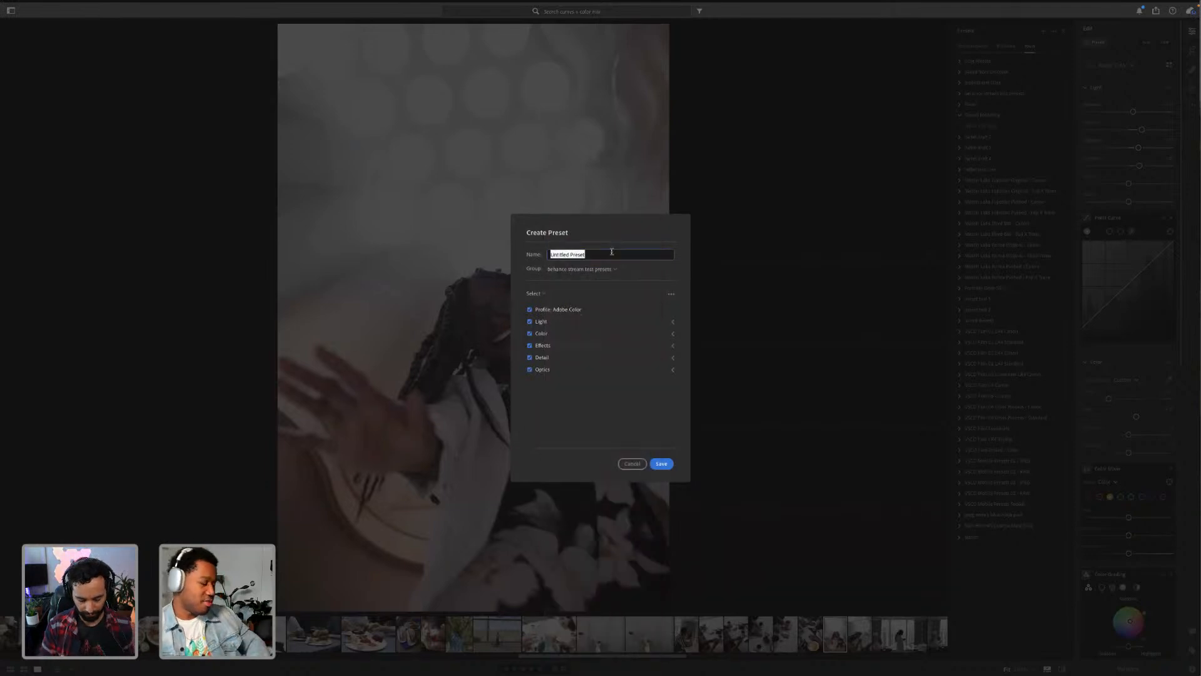
text(noemie)
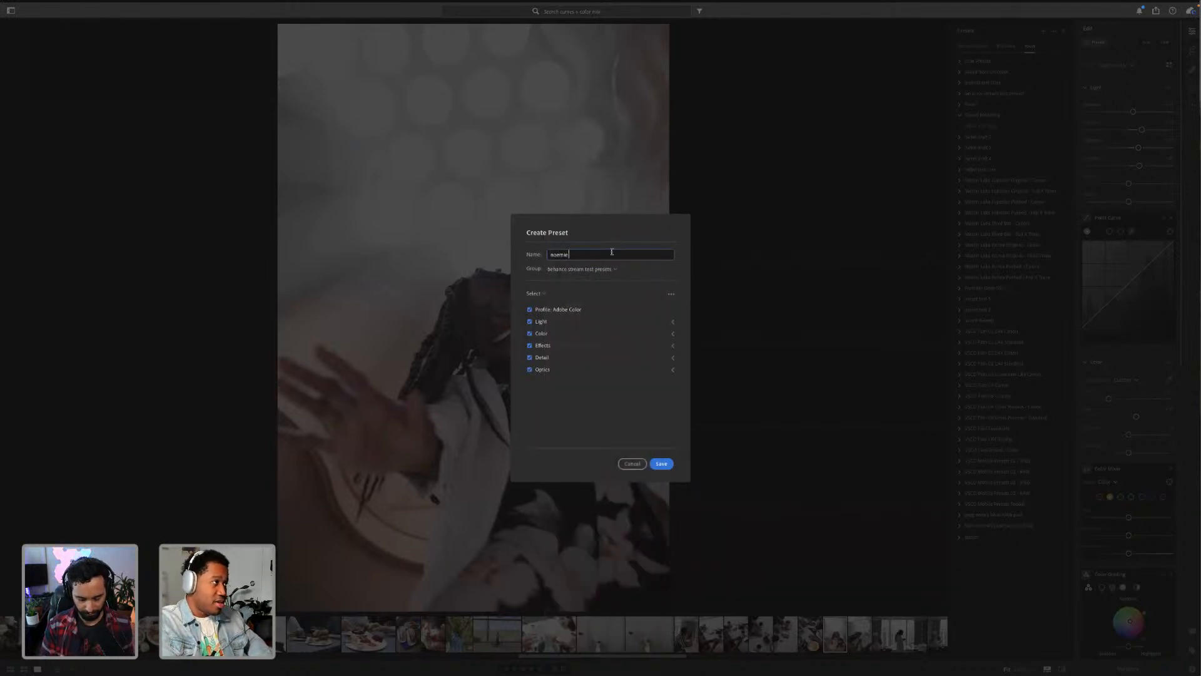
key(Return)
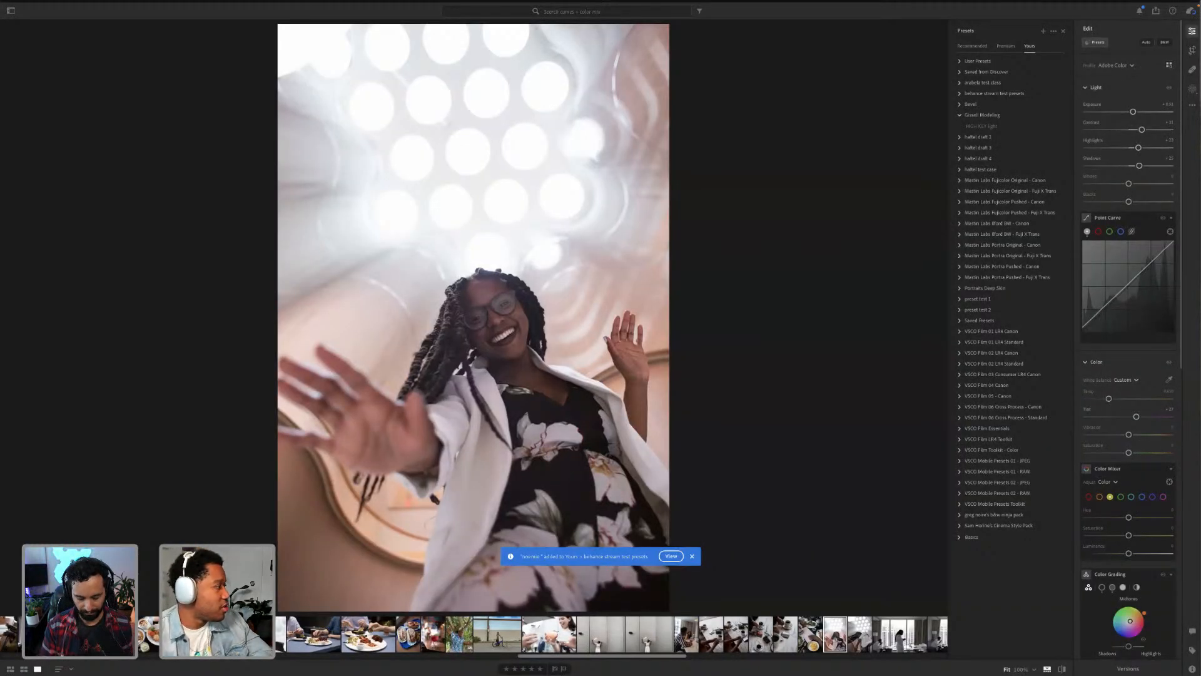
Step: Preview the newly saved preset and the Shadows preset beneath it on the close-up falafel plate photo
click(313, 633)
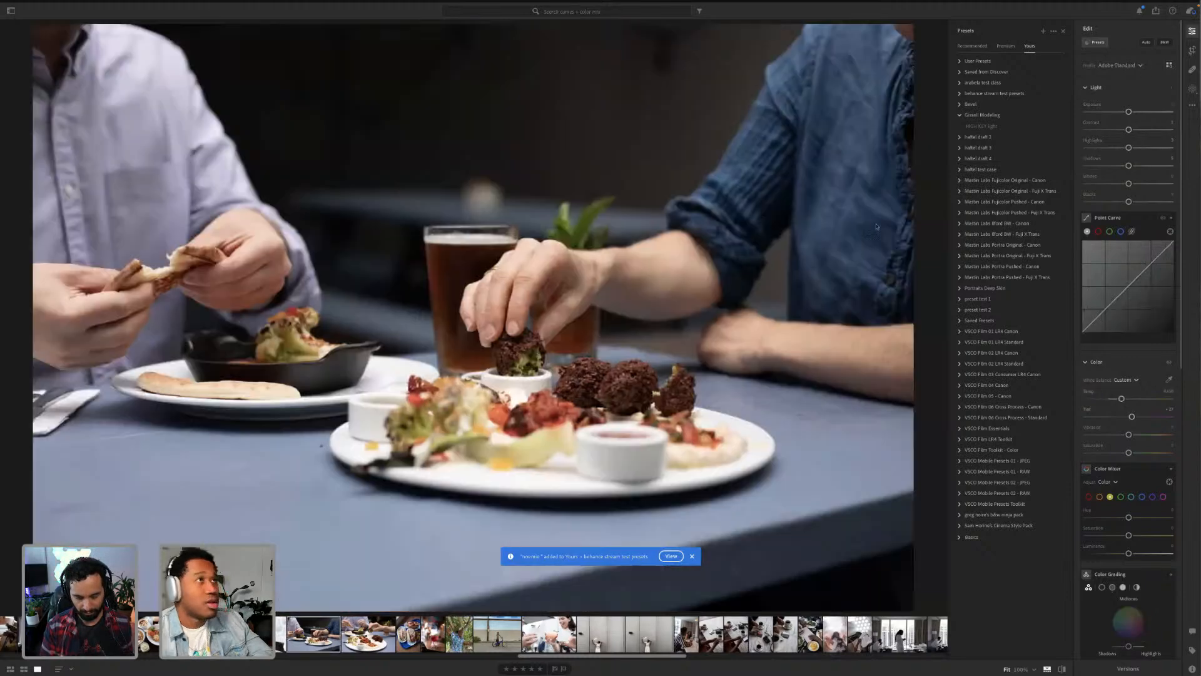
key(Right)
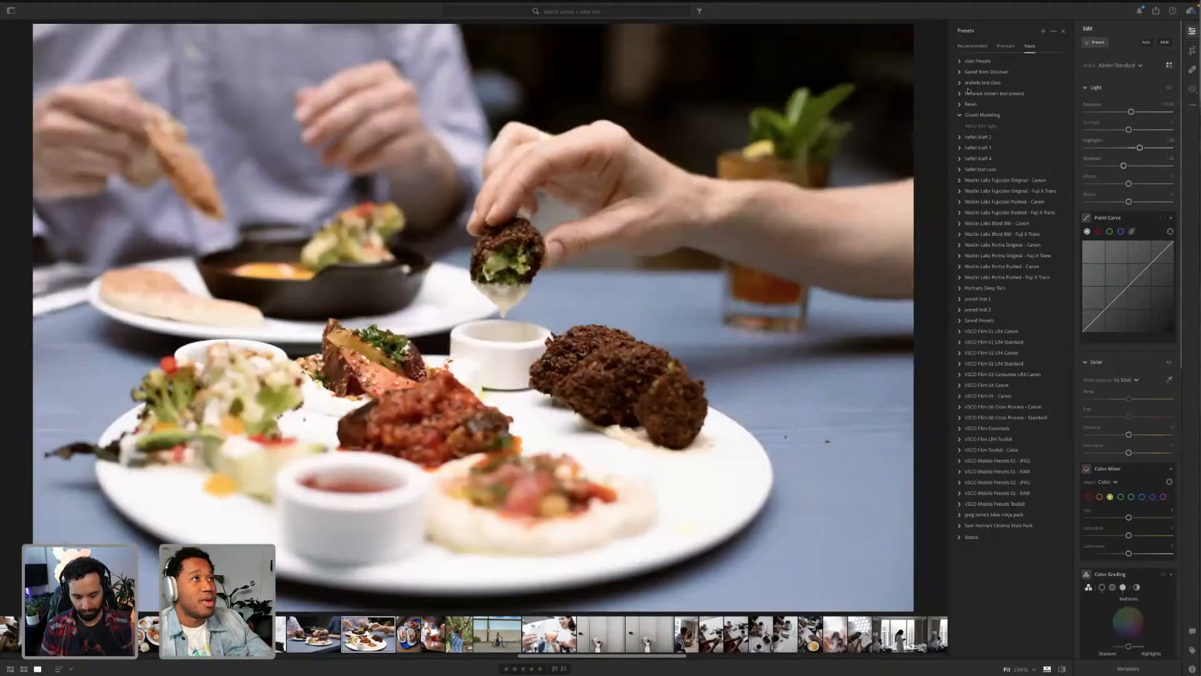
click(960, 94)
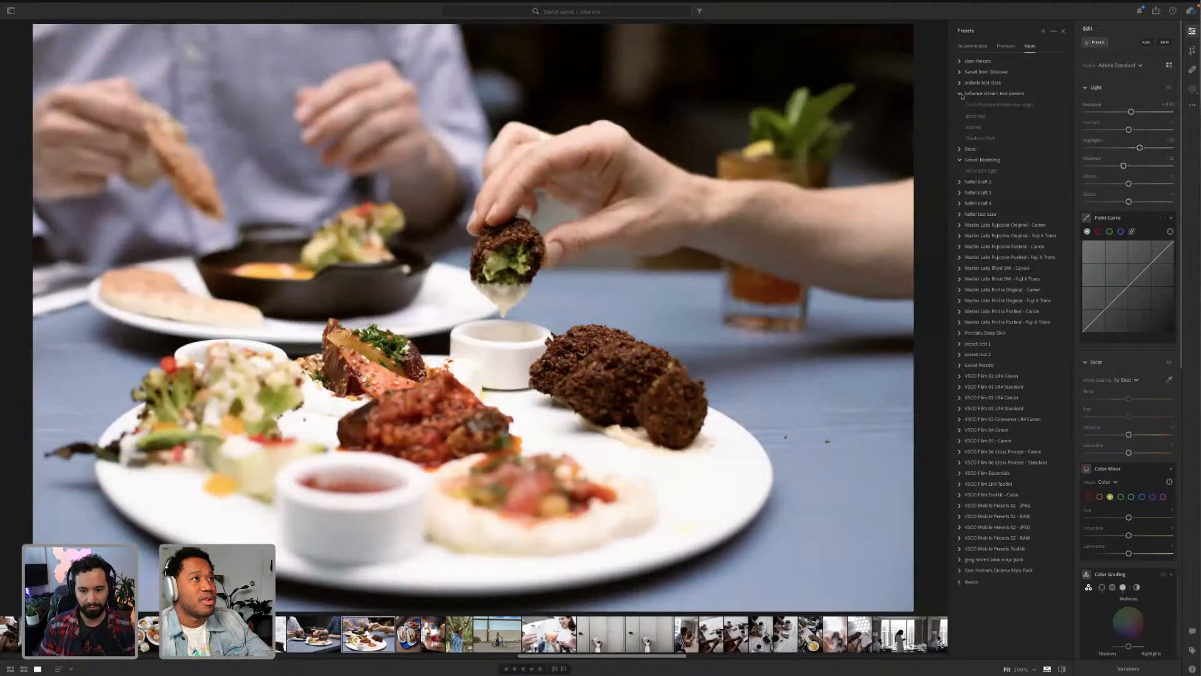
click(973, 129)
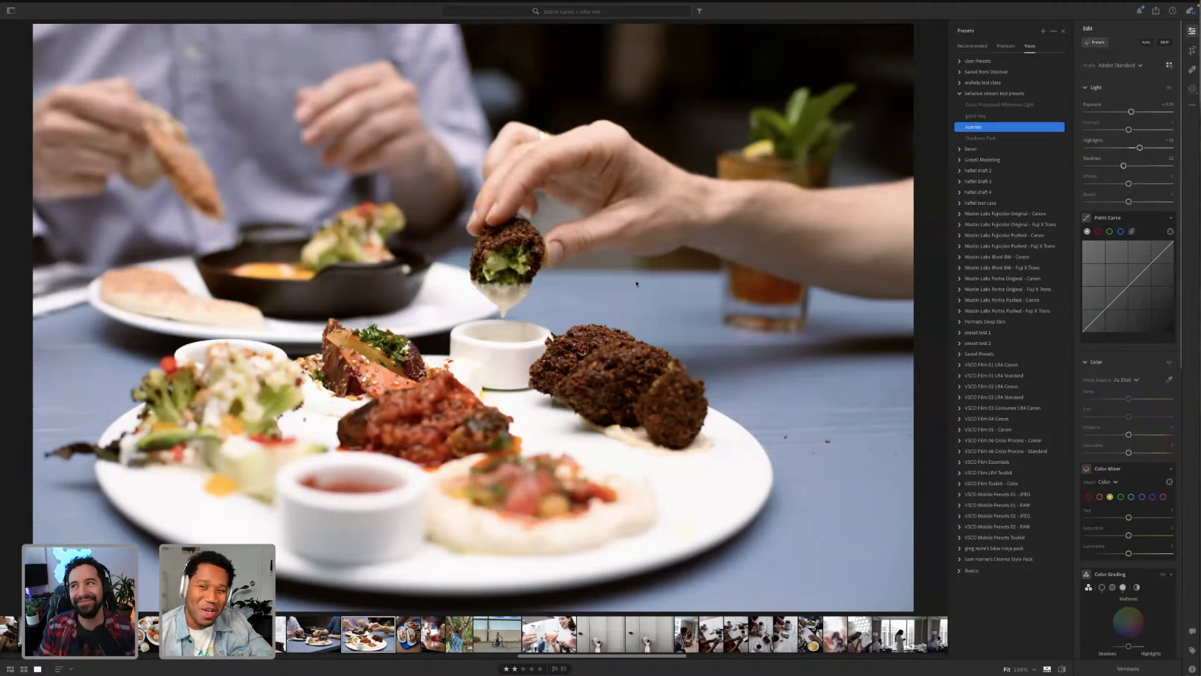
click(993, 138)
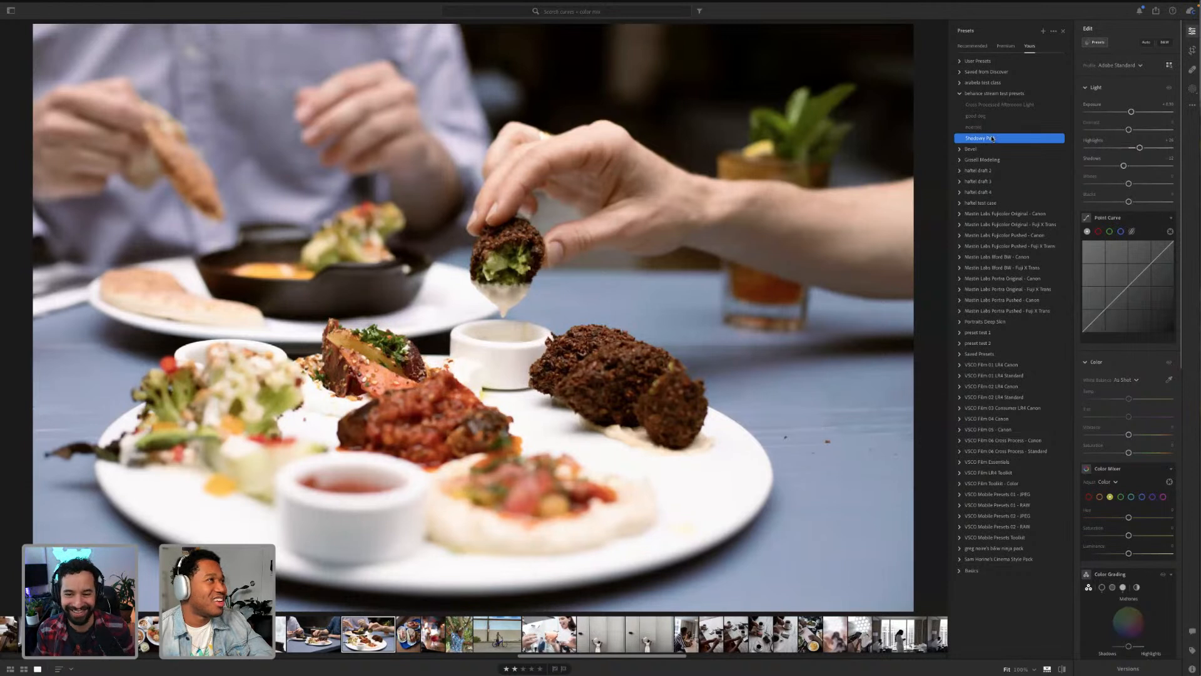
click(1003, 127)
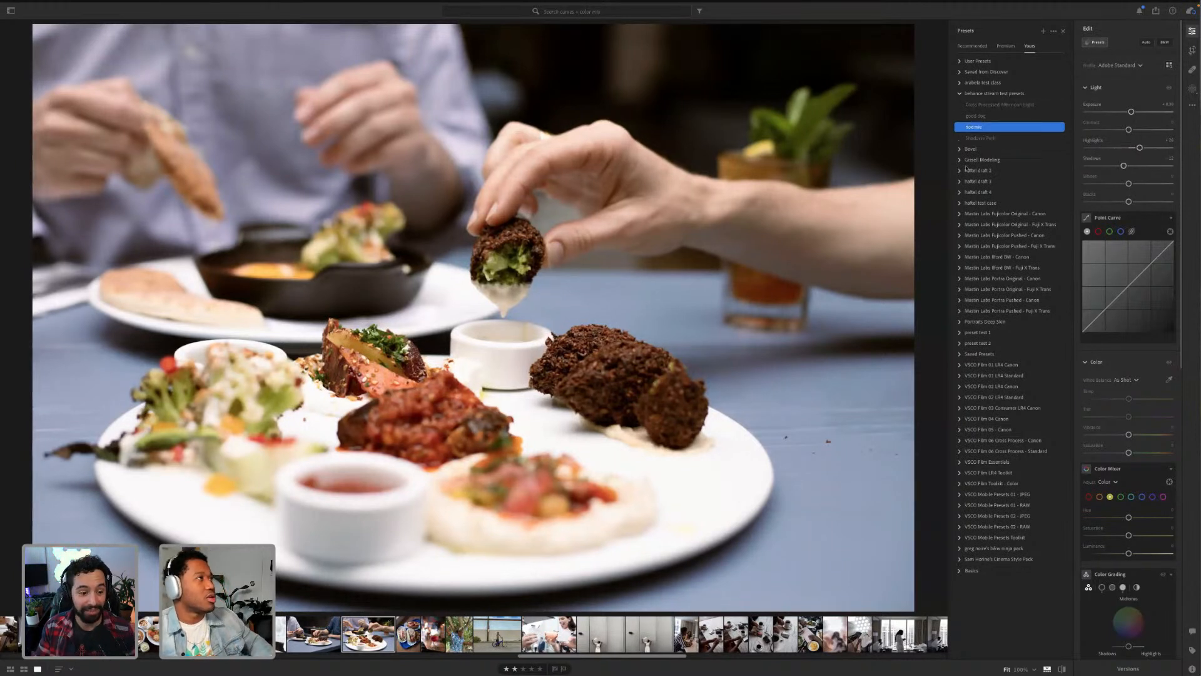
Step: Browse the album's photo grid and open the shot of the soup cup among plated dishes for editing
key(g)
scroll(571, 400, up, 2)
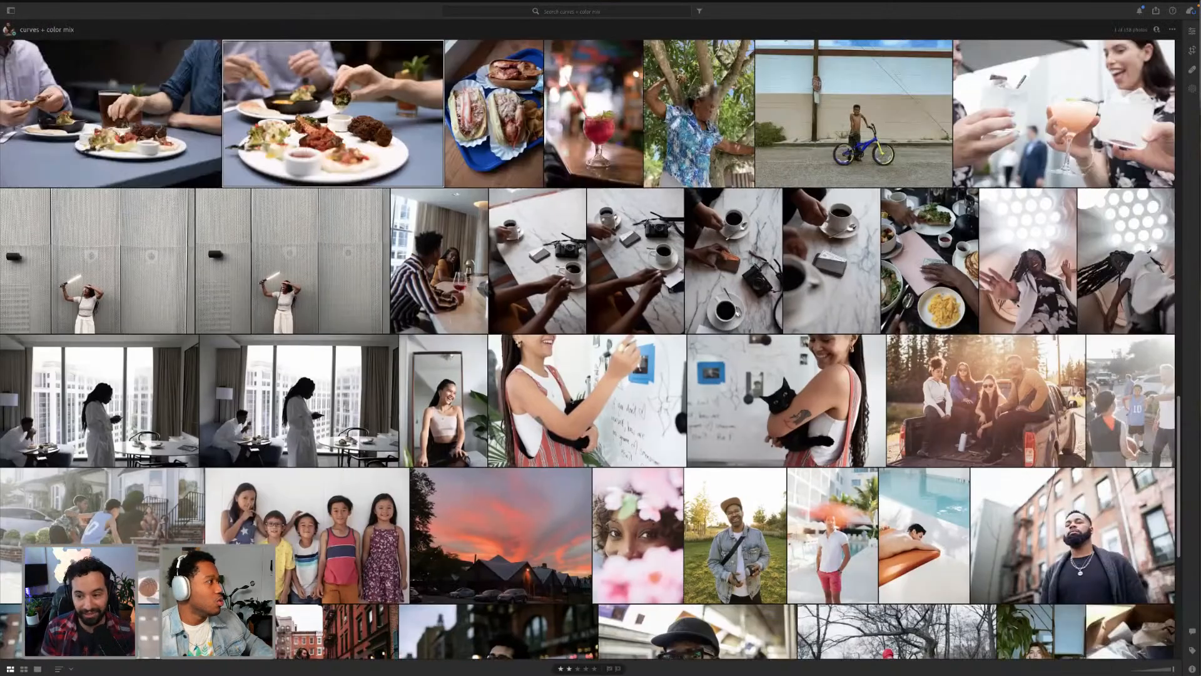
scroll(570, 400, down, 5)
scroll(571, 400, up, 2)
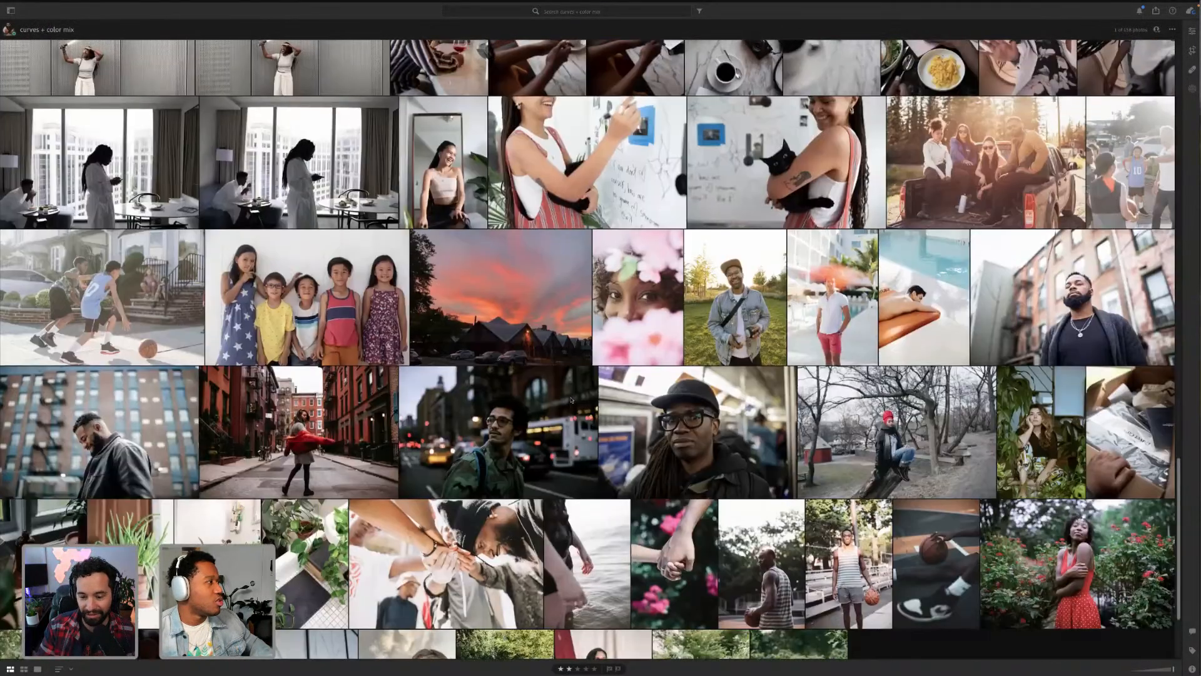
scroll(570, 399, up, 3)
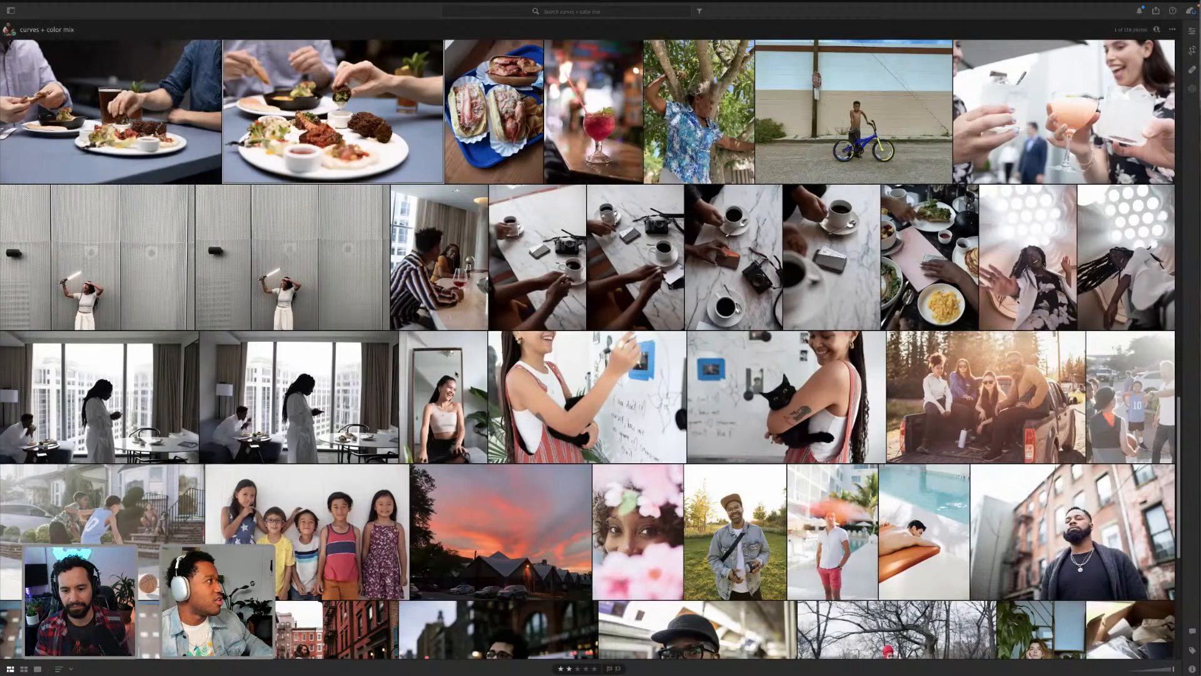
scroll(456, 376, up, 4)
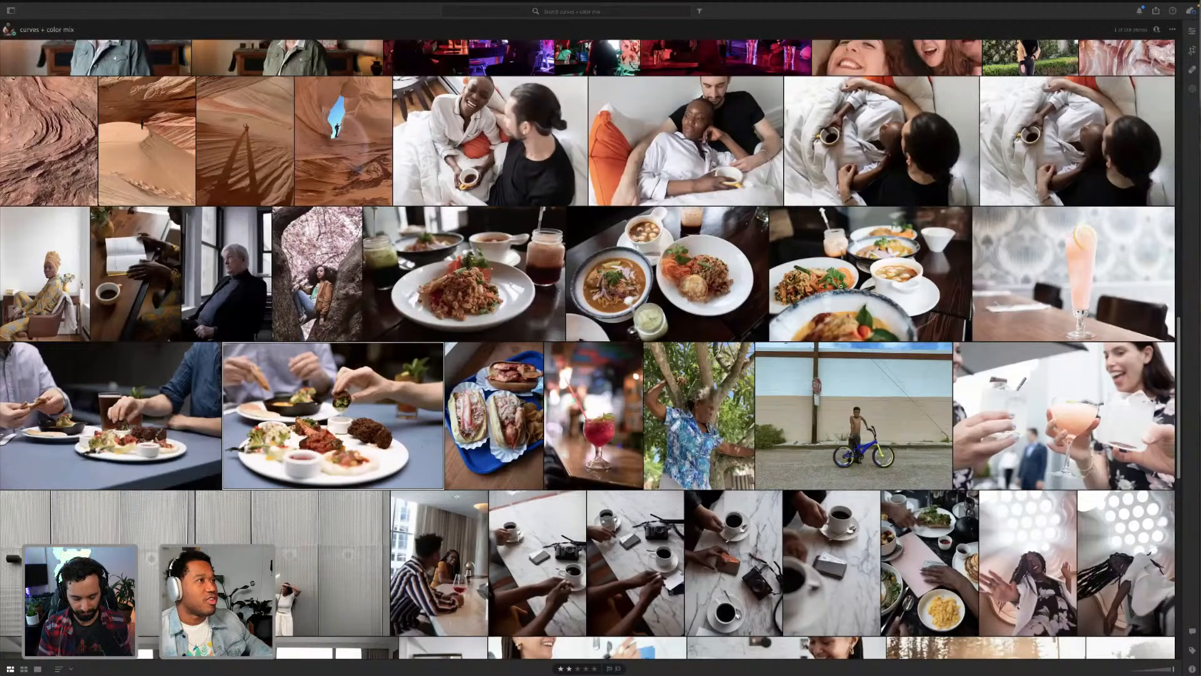
double_click(870, 273)
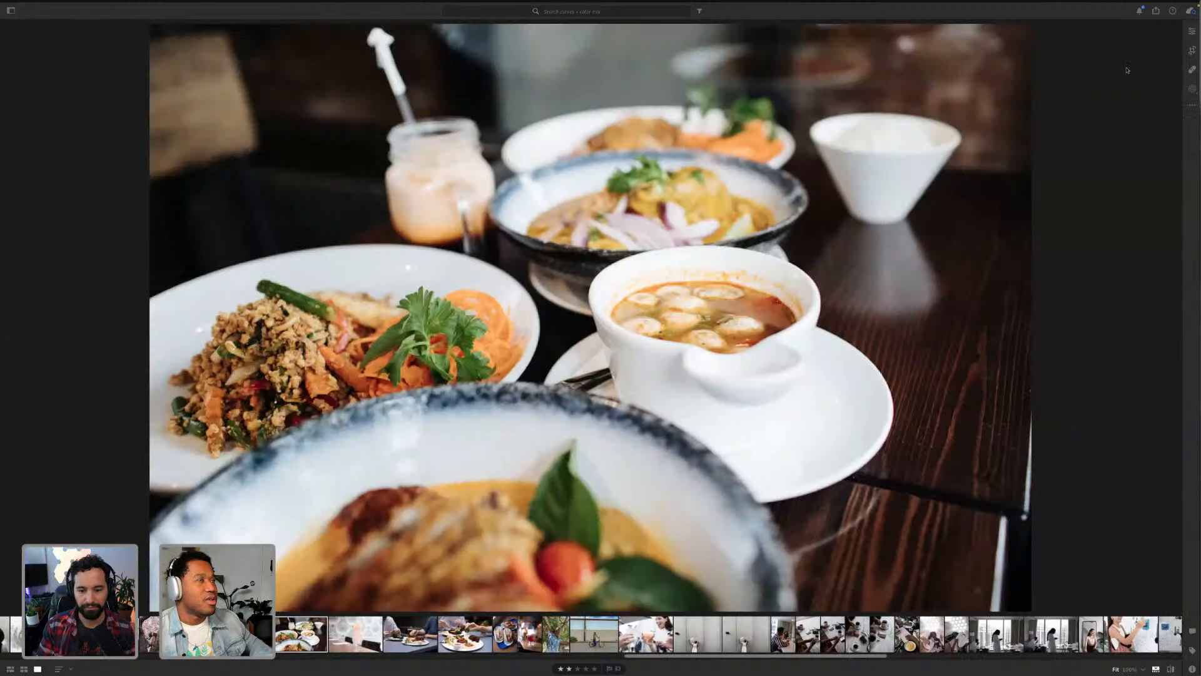
click(1191, 32)
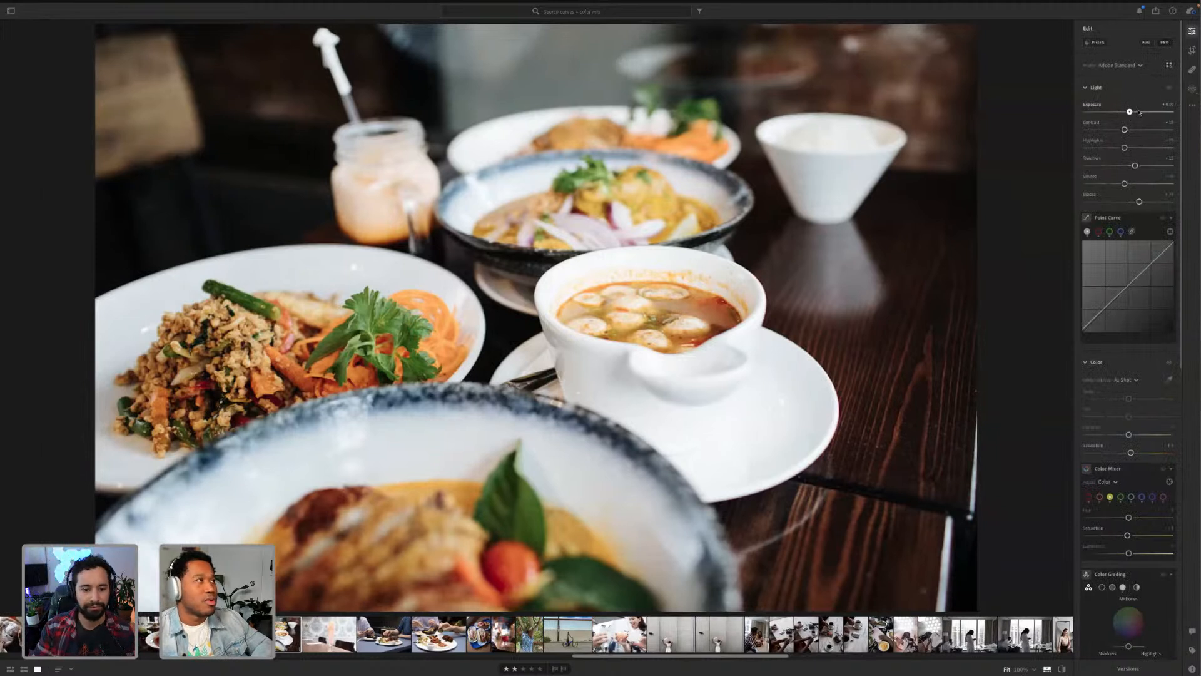
Step: Try a strongly reduced exposure on the soup and dishes photo and reset the exposure to its default
drag(1138, 112, 1100, 113)
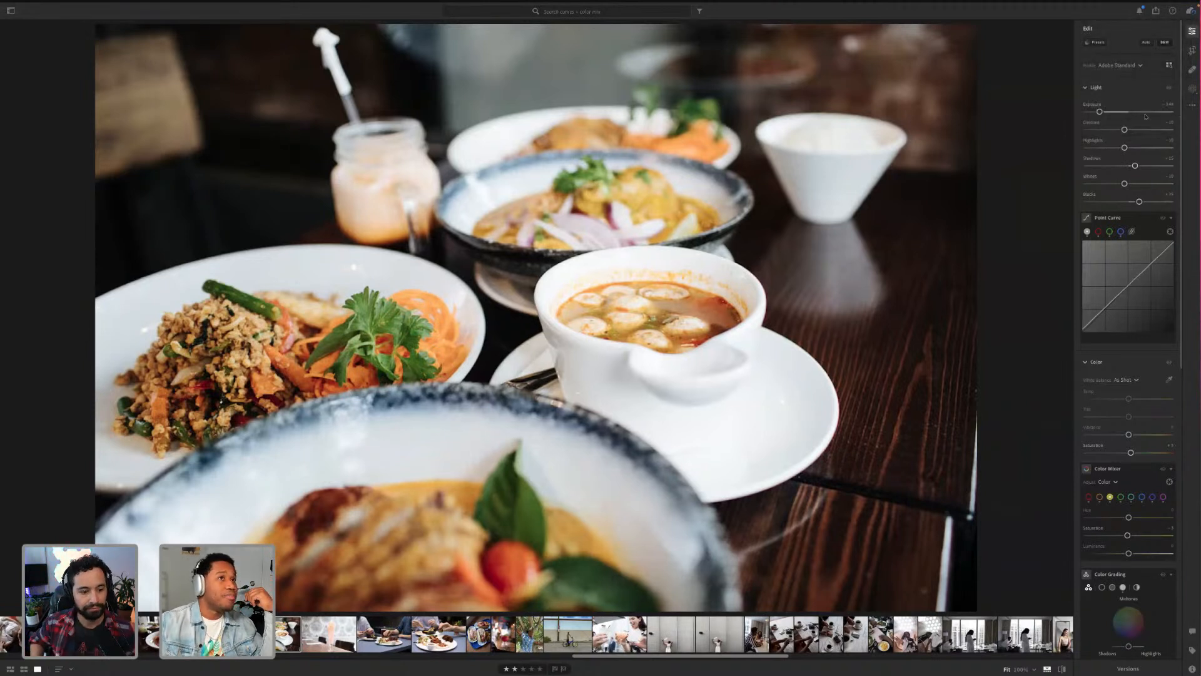
double_click(1099, 112)
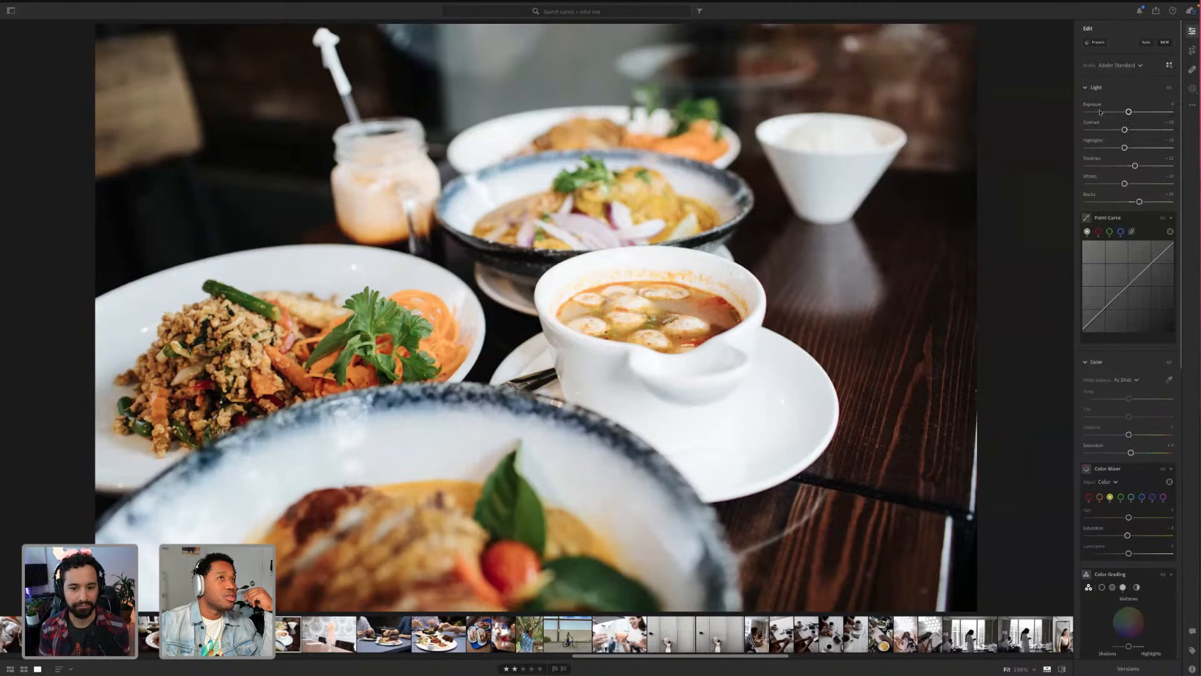
click(1104, 45)
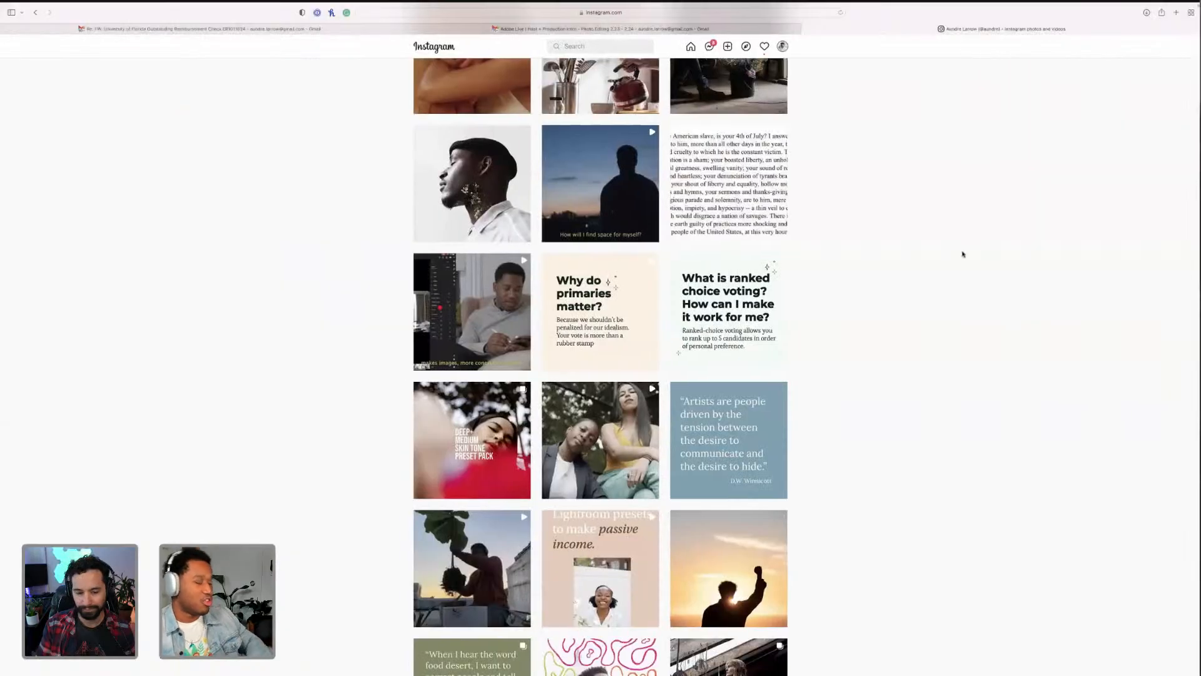
Step: Switch to Safari, open instagram.com in a new tab and search for "monaris"
key(super+t)
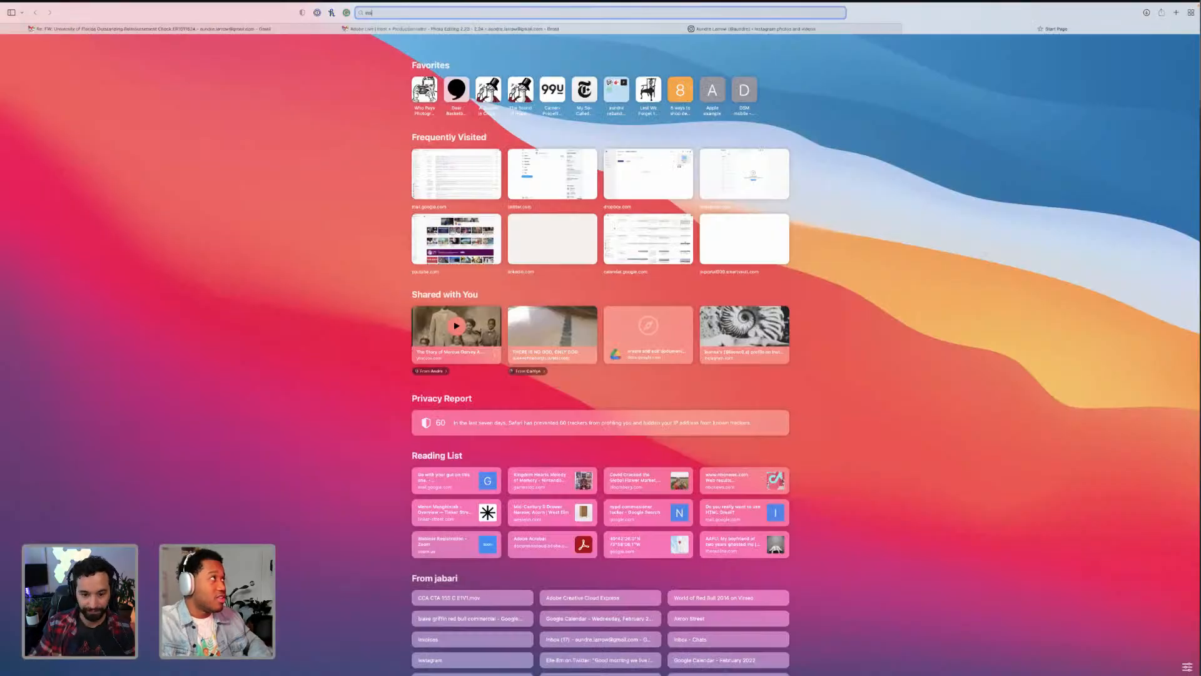
text(instagram.com)
key(Return)
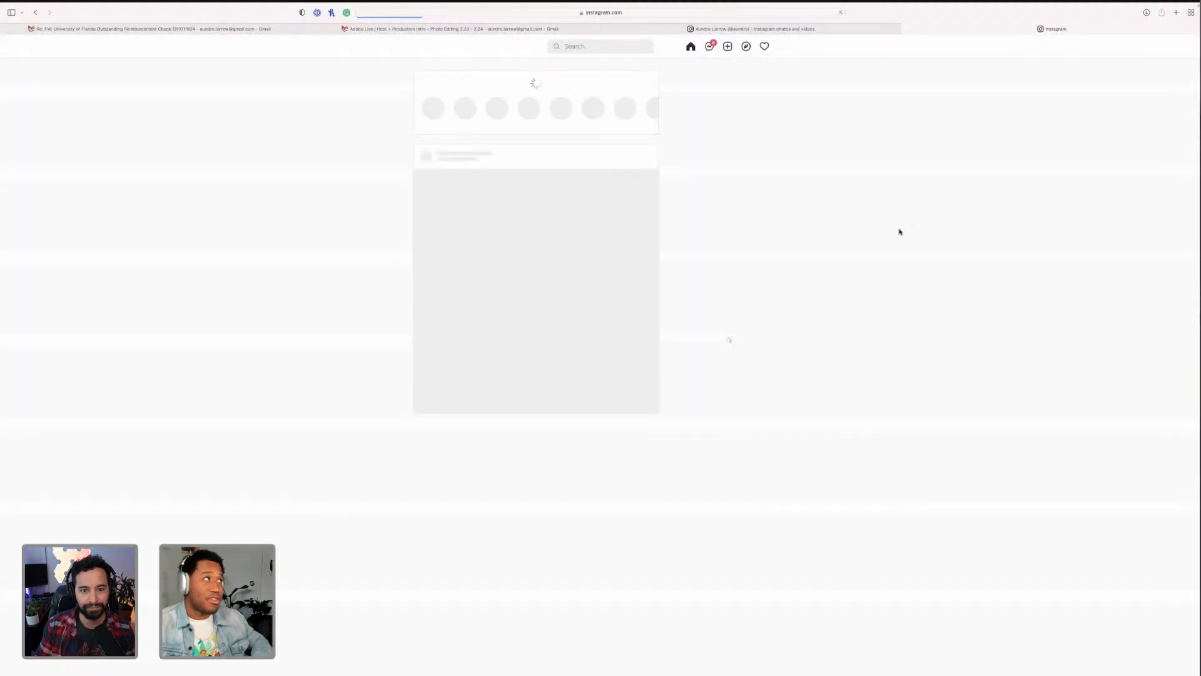
click(628, 42)
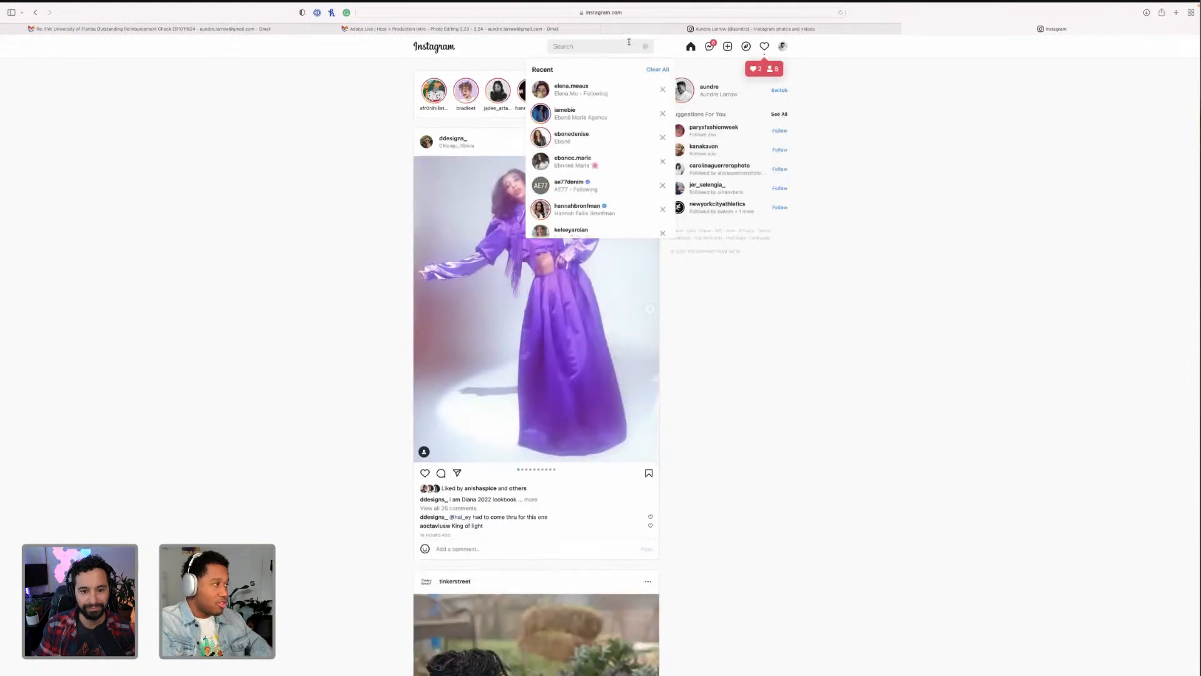
text(mon)
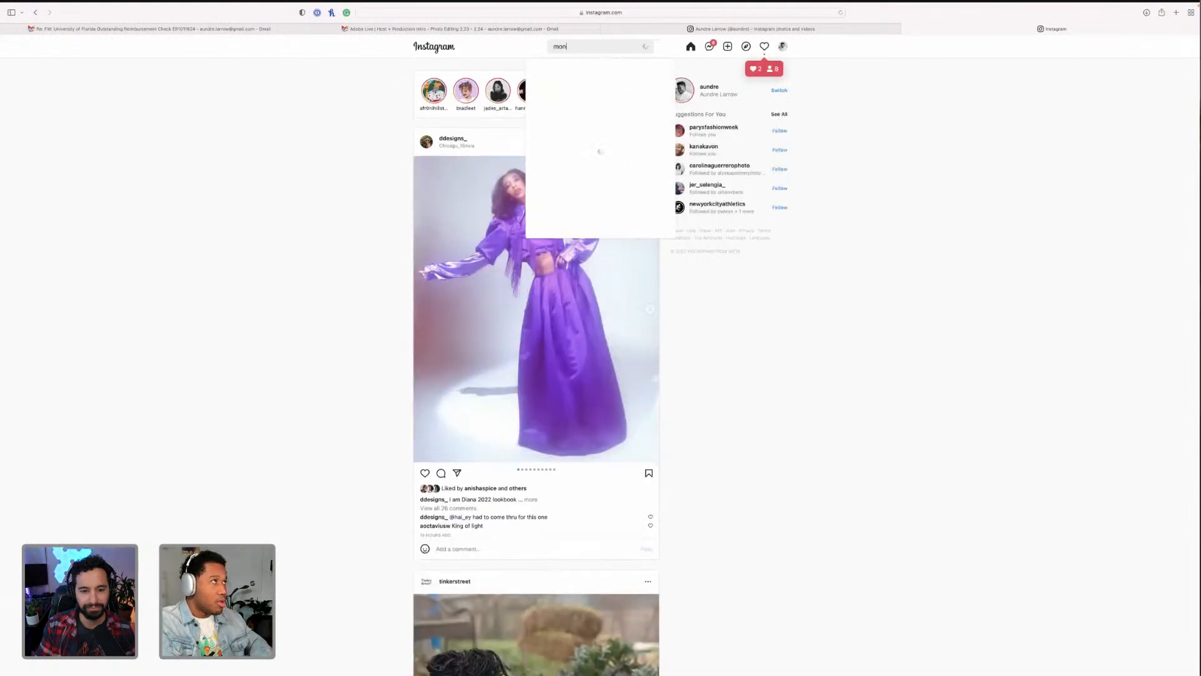
text(aris)
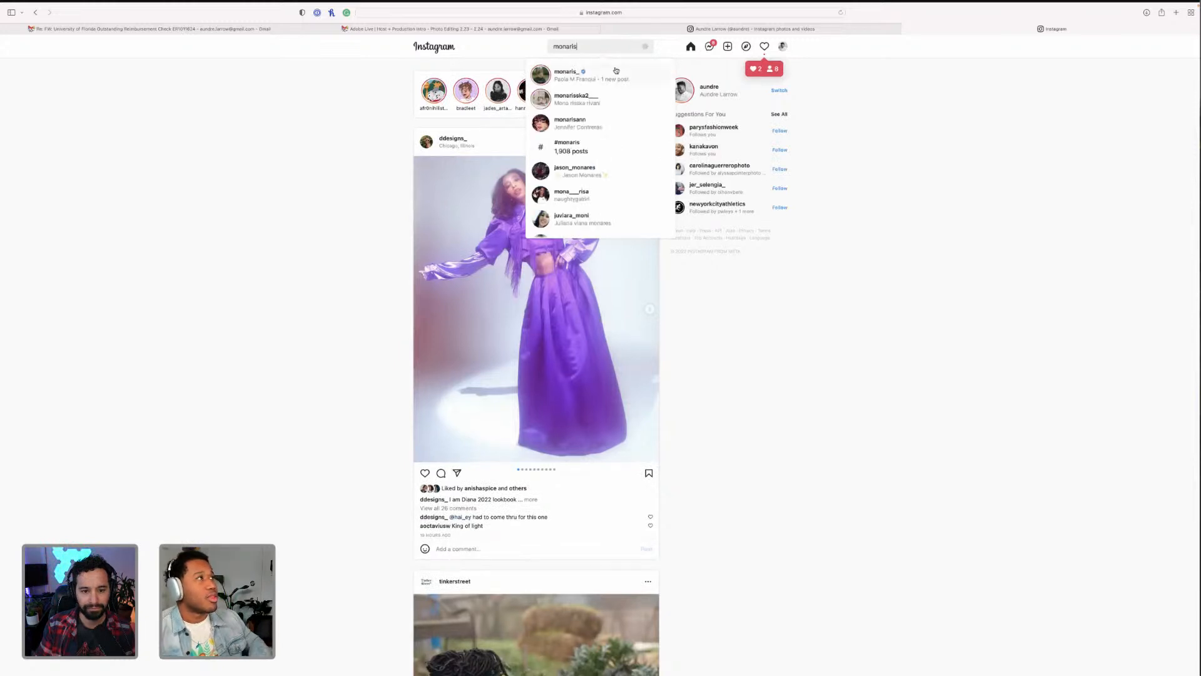
click(616, 71)
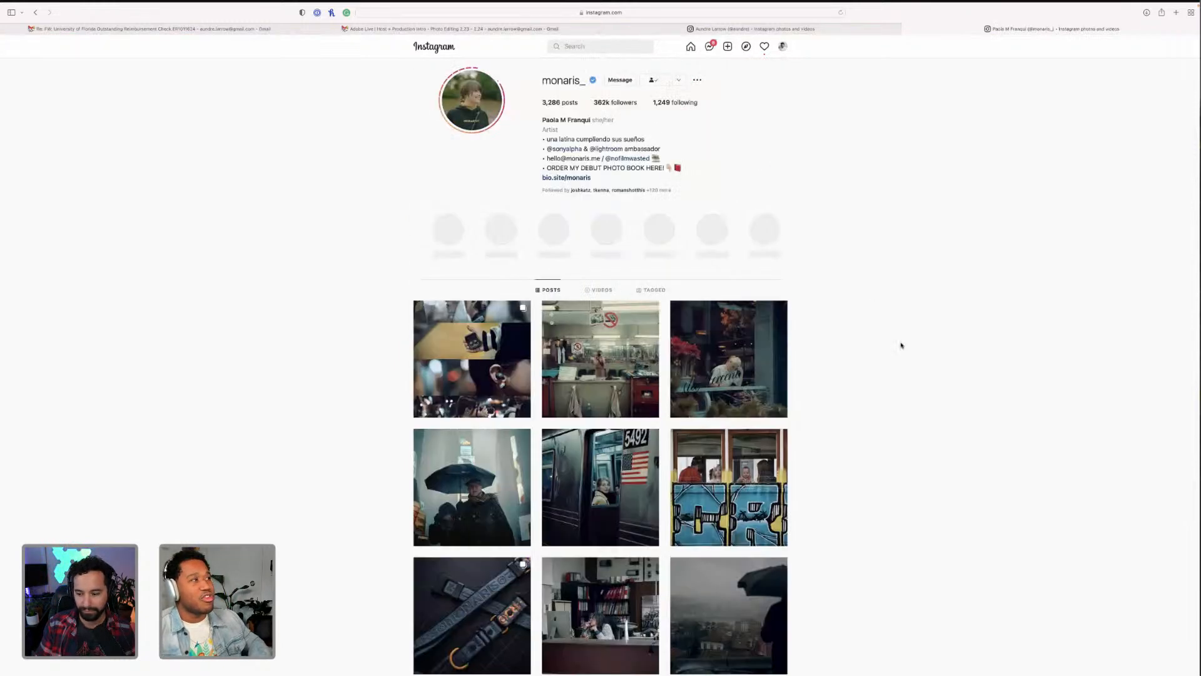
scroll(613, 403, down, 3)
click(612, 403)
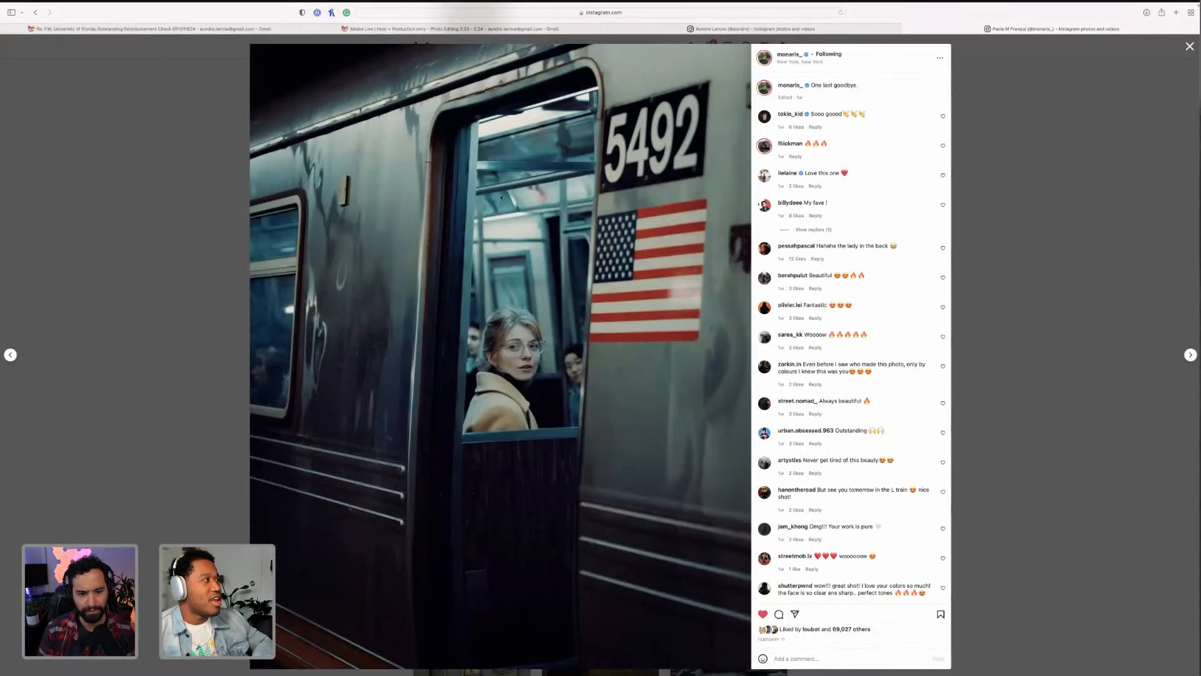
key(Escape)
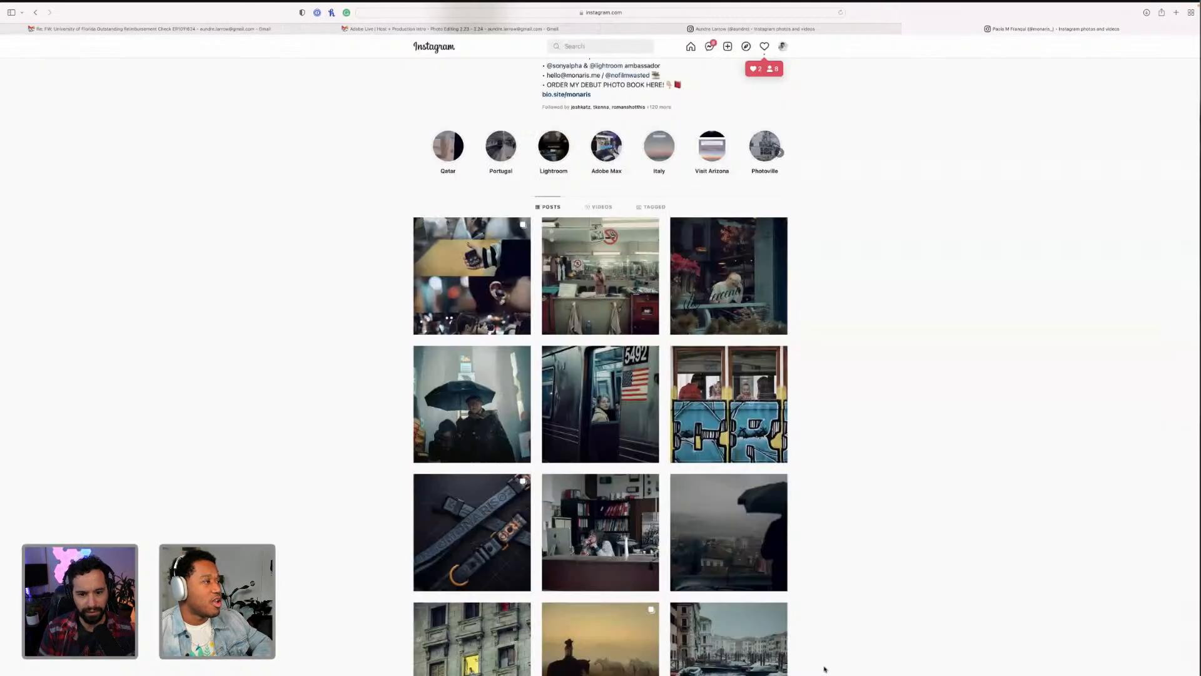
scroll(624, 438, down, 4)
click(624, 446)
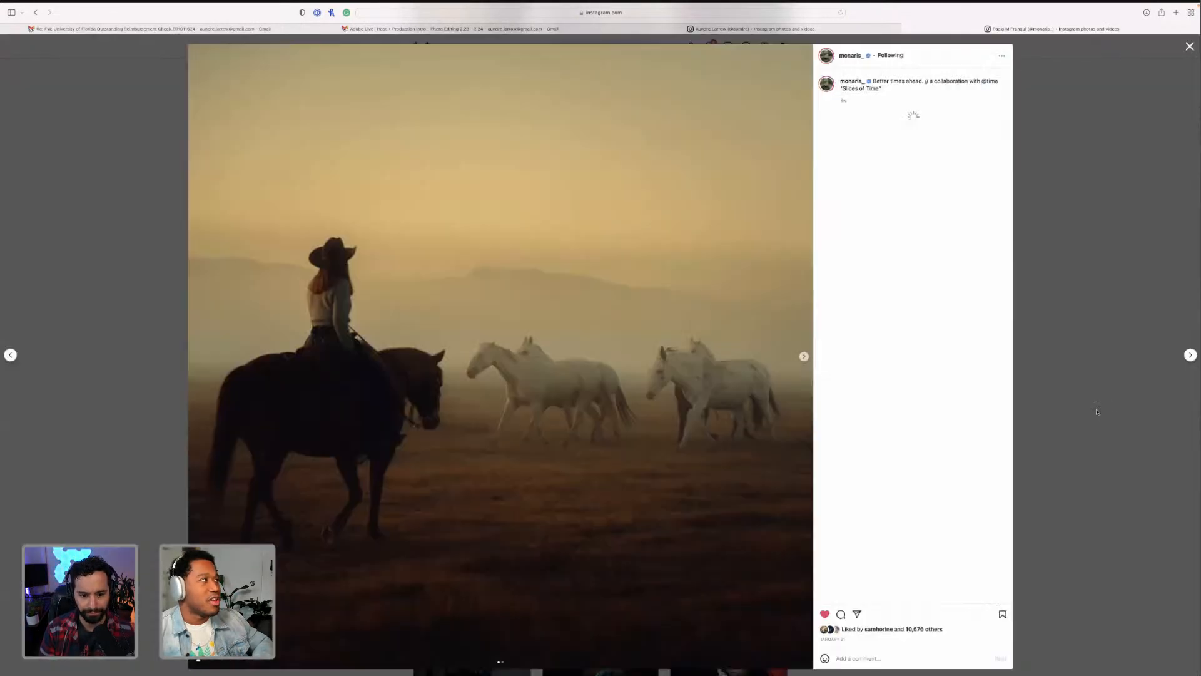
click(1073, 421)
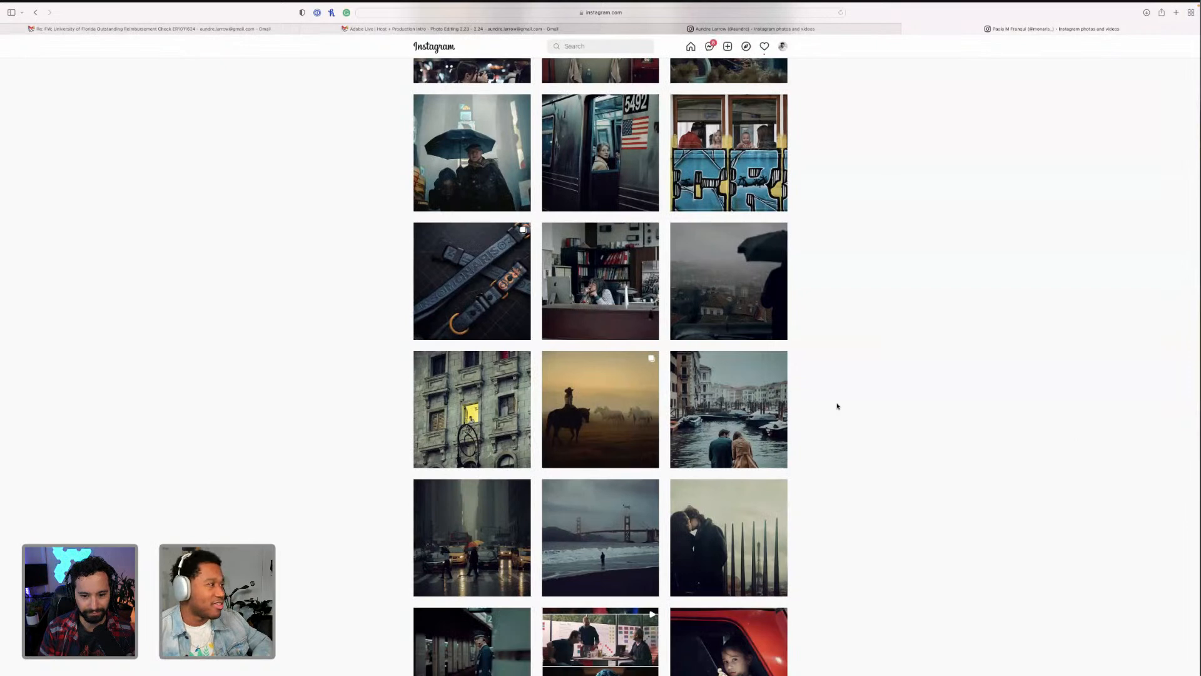
Step: Browse further down the monaris_ post grid to examine the colour and mood of the street photos
scroll(837, 405, down, 8)
scroll(837, 405, down, 6)
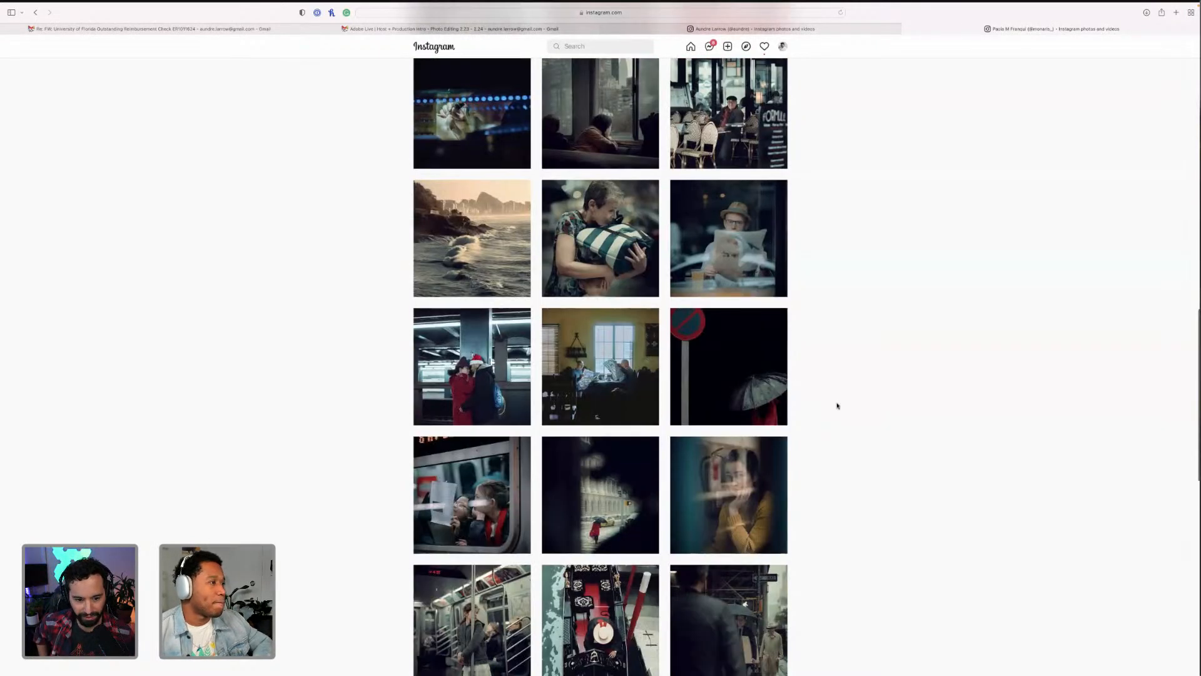
scroll(837, 406, down, 2)
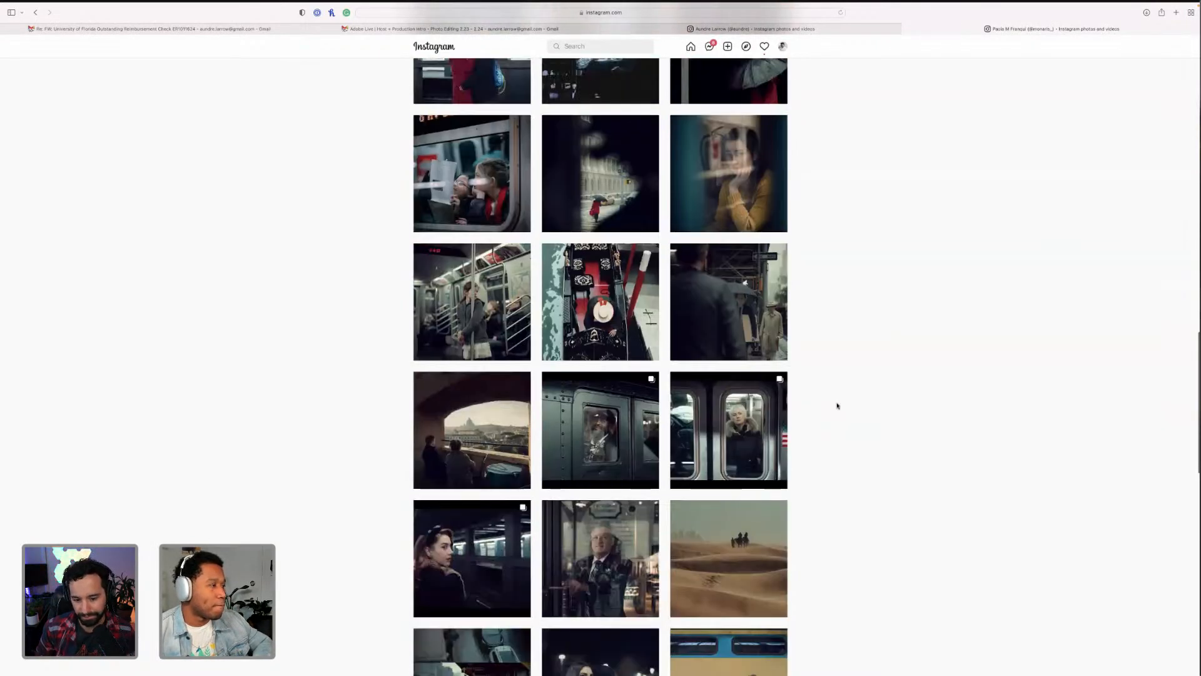
scroll(837, 406, down, 2)
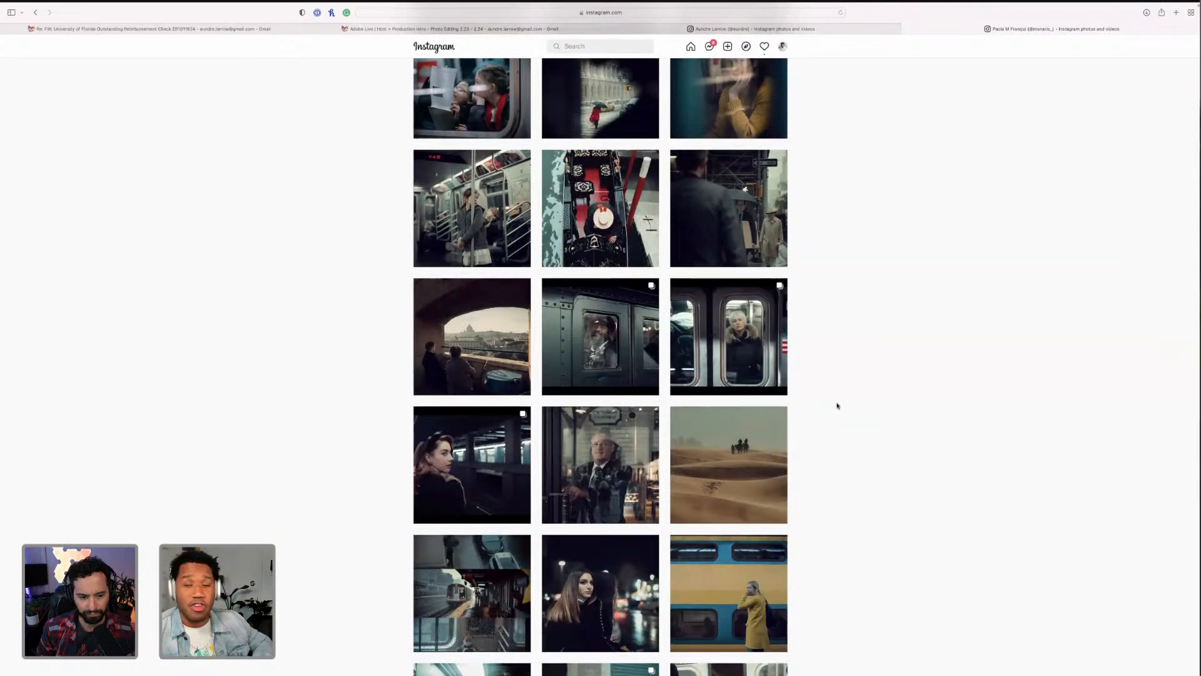
scroll(838, 405, down, 3)
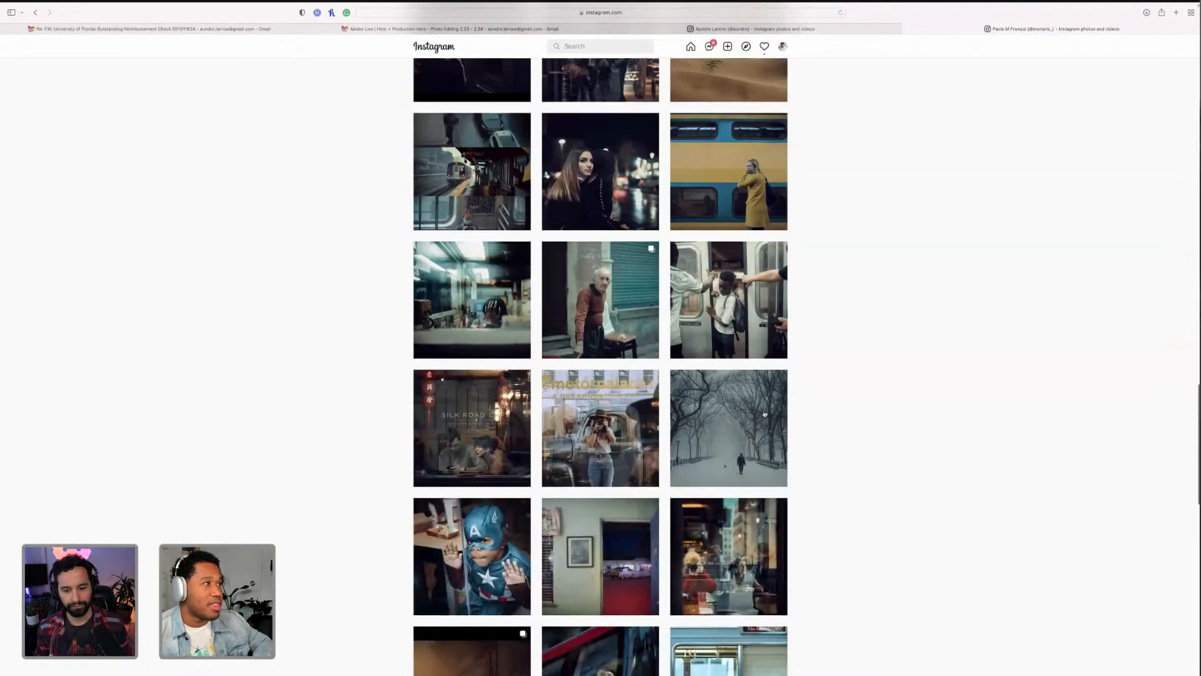
scroll(869, 413, down, 2)
scroll(870, 413, down, 3)
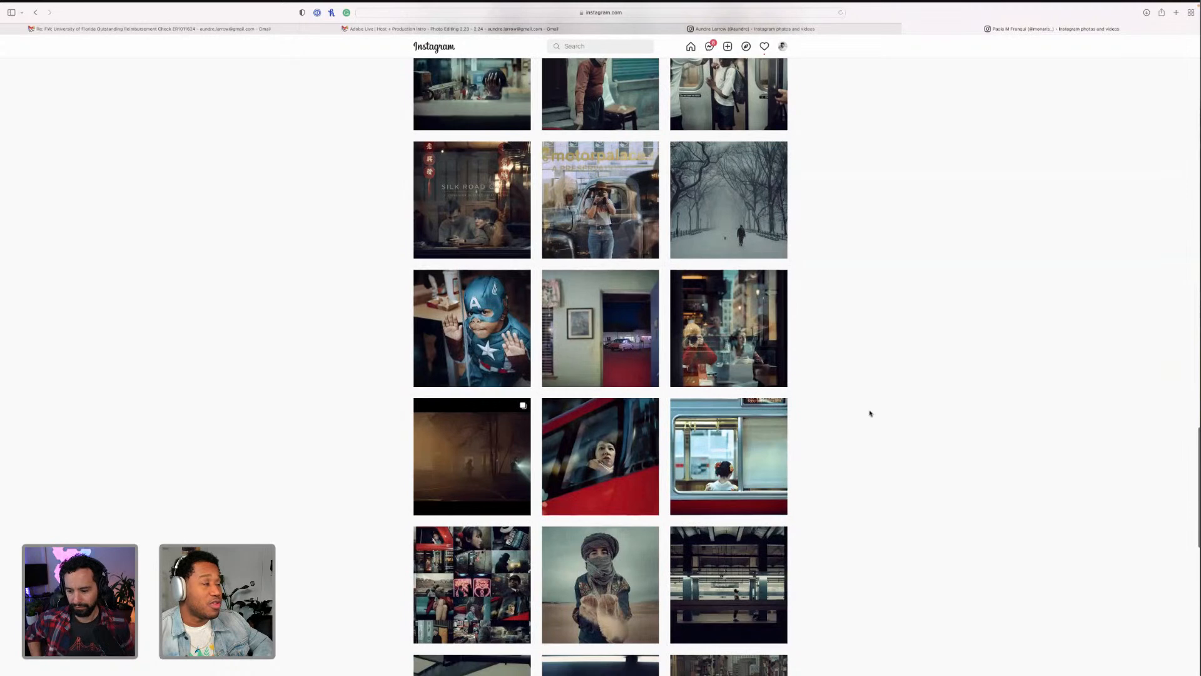
scroll(870, 413, down, 12)
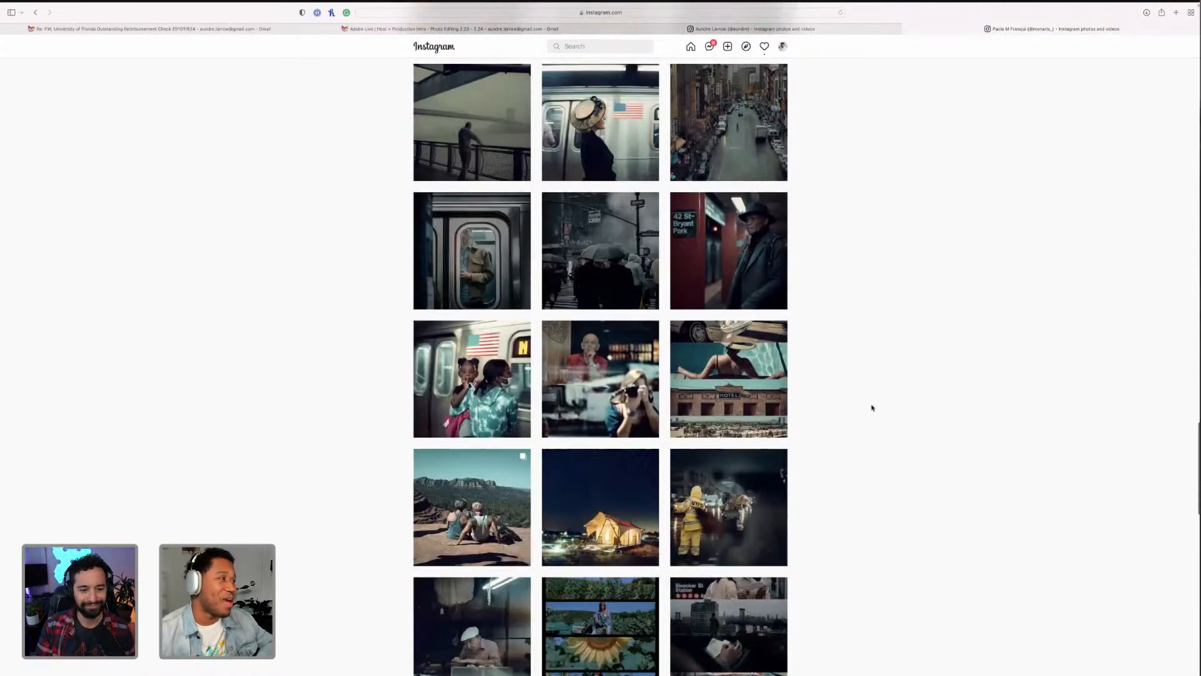
scroll(872, 407, down, 5)
Step: Switch back to Lightroom from the browser and show the album list instead of the editing controls
key(ctrl+Right)
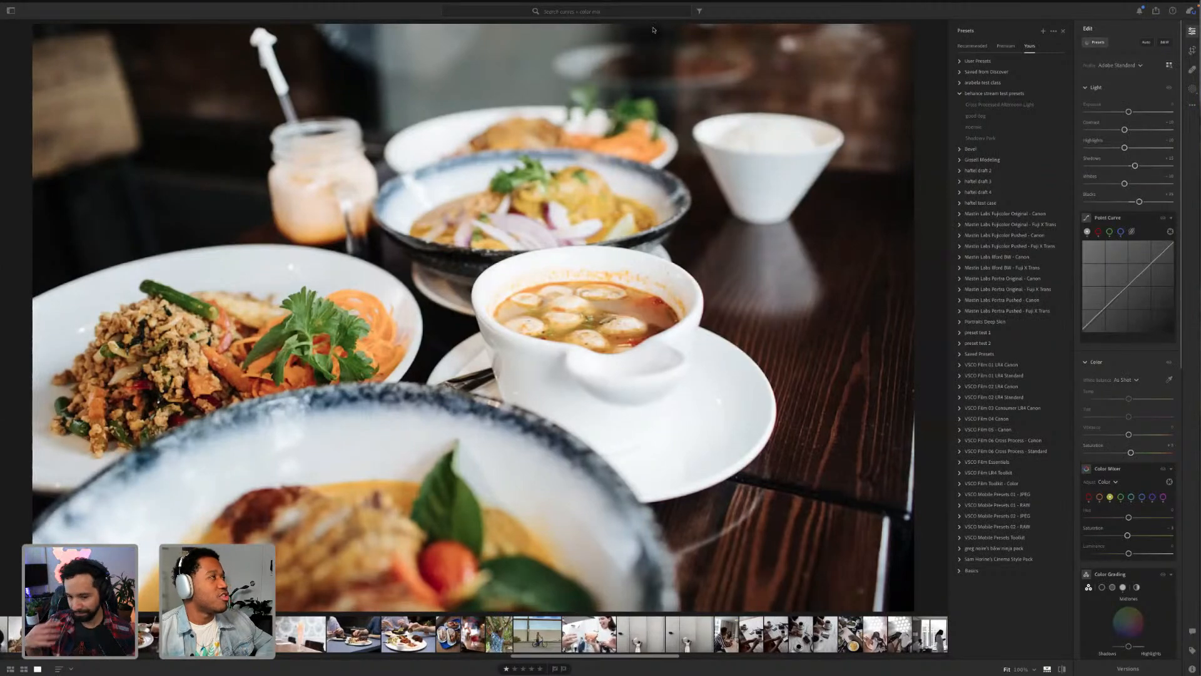
key(p)
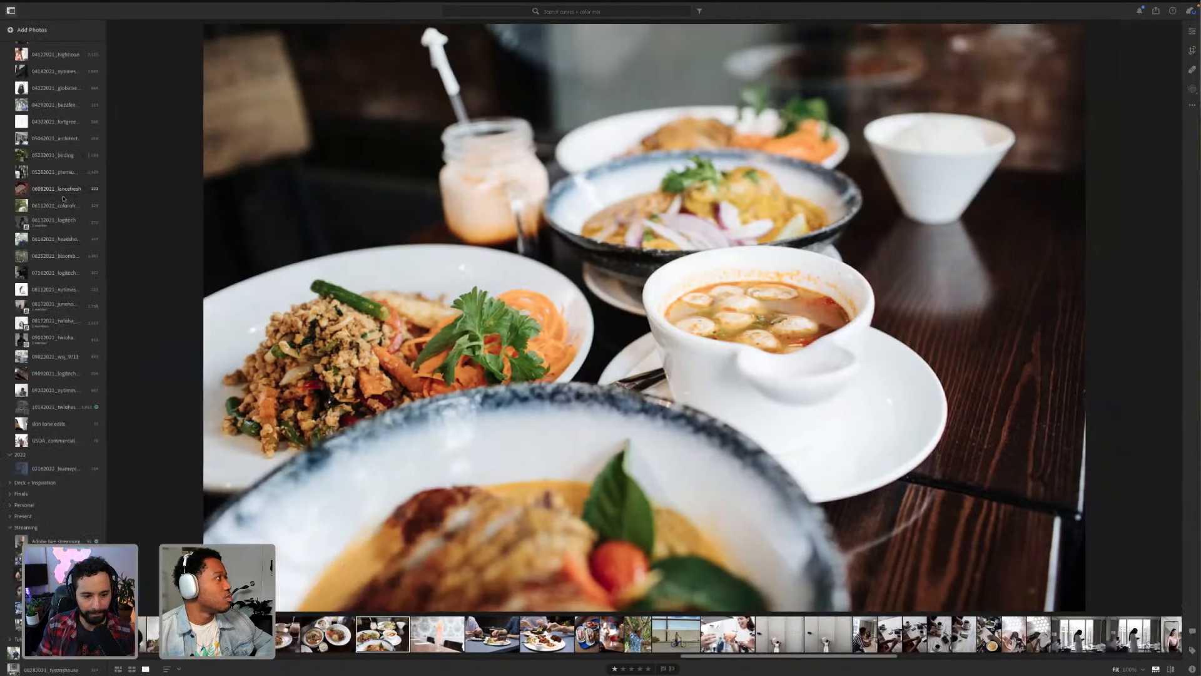
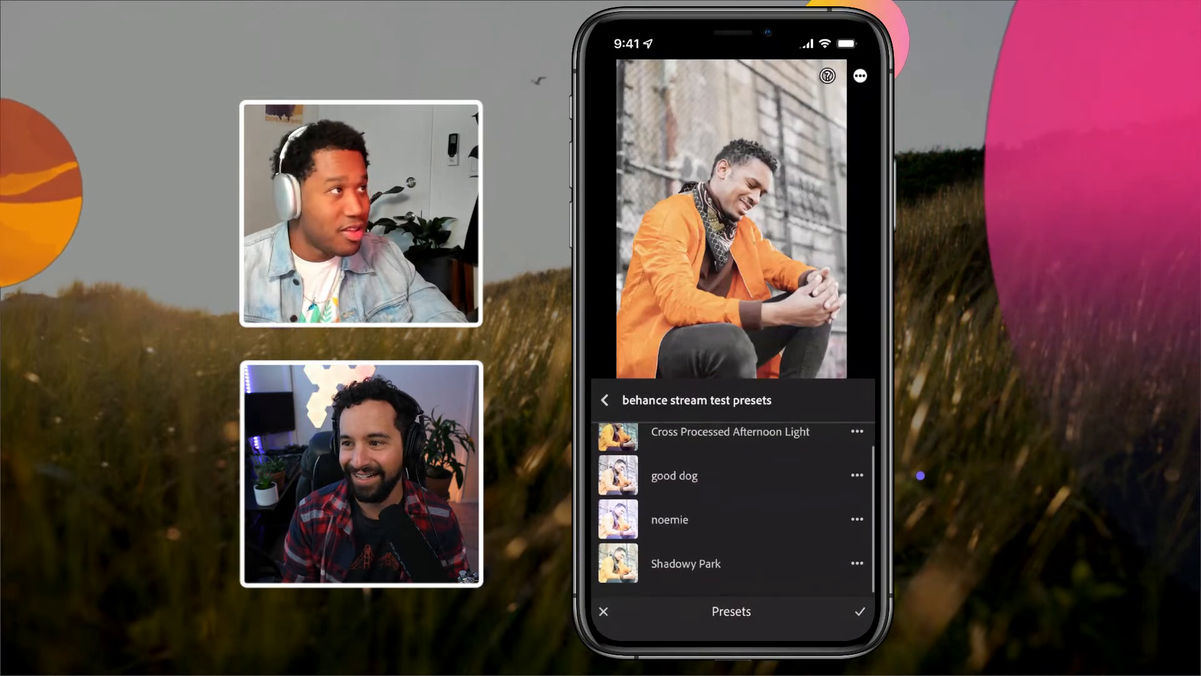
Step: Apply the noemie preset to the orange jacket portrait in Lightroom mobile and lower the exposure
click(703, 520)
click(860, 611)
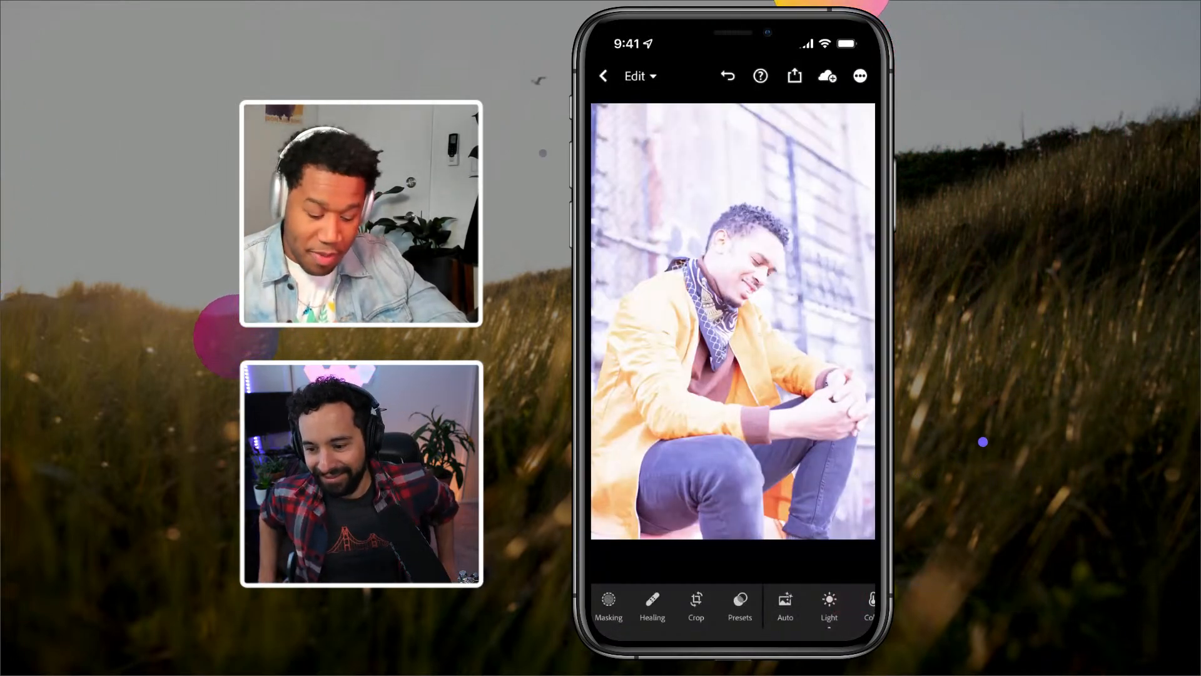
click(829, 604)
drag(740, 483, 707, 483)
drag(813, 523, 825, 455)
Step: Sample the wall behind the man with the white balance picker, giving Temp 8300K and Tint +8
drag(831, 614, 794, 614)
click(842, 612)
click(850, 461)
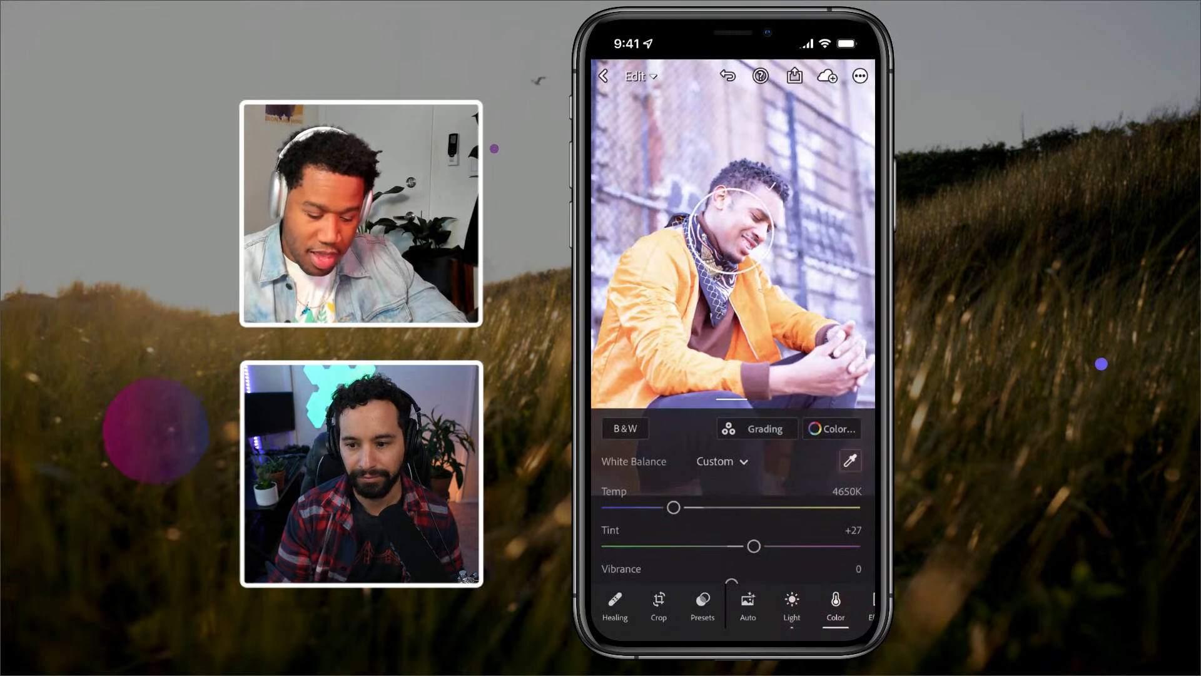
drag(726, 249, 793, 150)
click(827, 101)
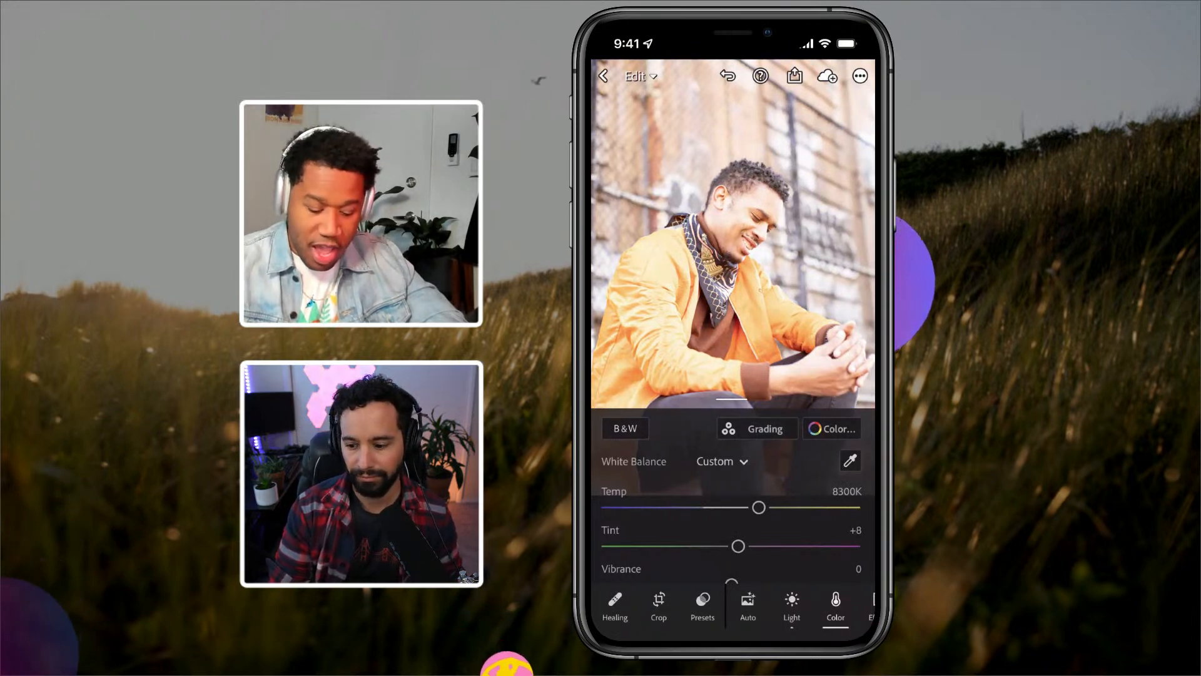
Step: Look over the portrait's Light adjustments and return to the skin tone edits album
click(791, 604)
drag(834, 498, 851, 382)
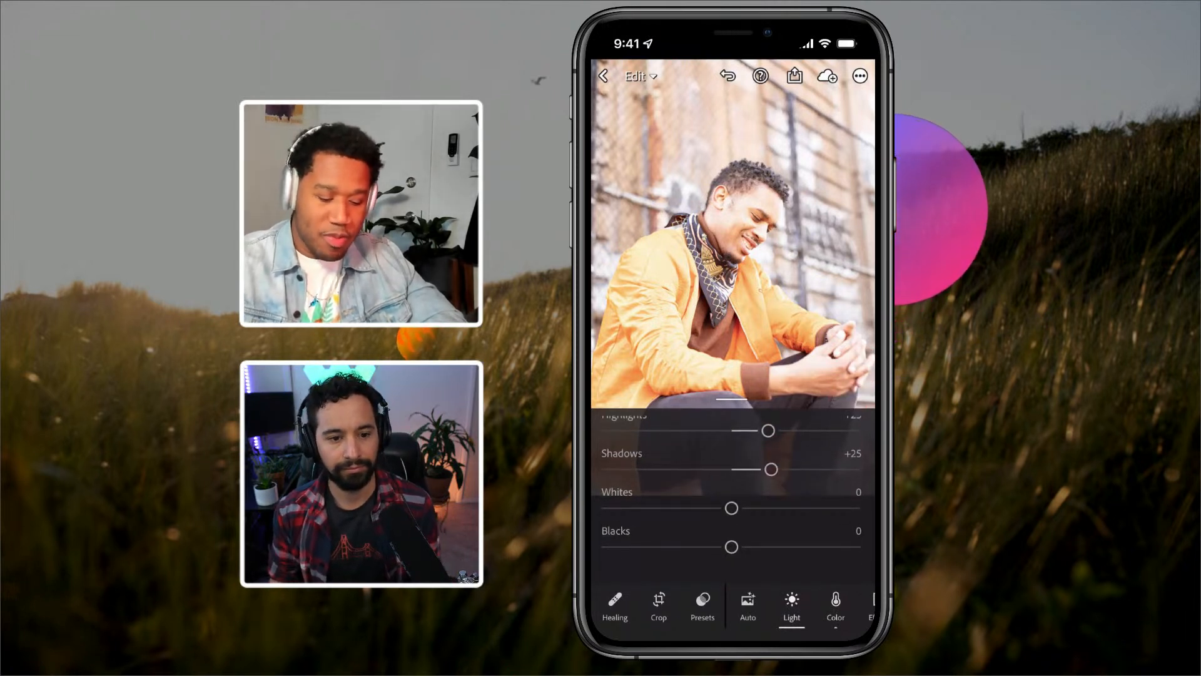
click(607, 74)
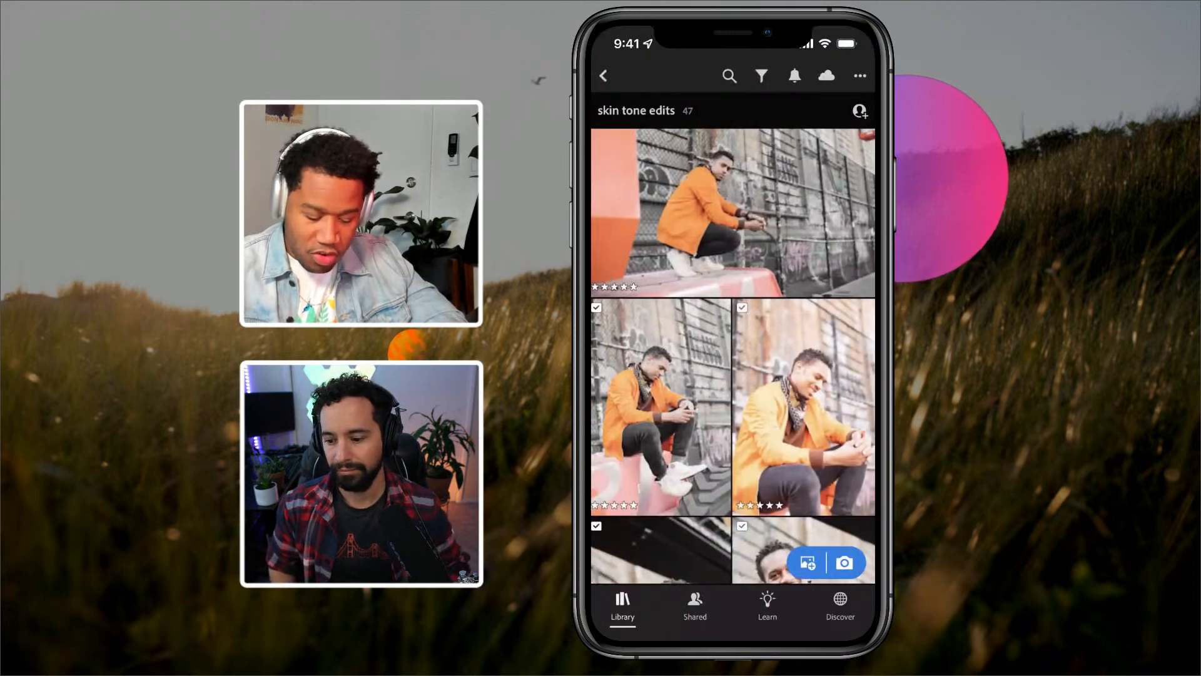
Step: Reopen the orange jacket portrait, view the options for the noemie preset and dismiss them
click(800, 388)
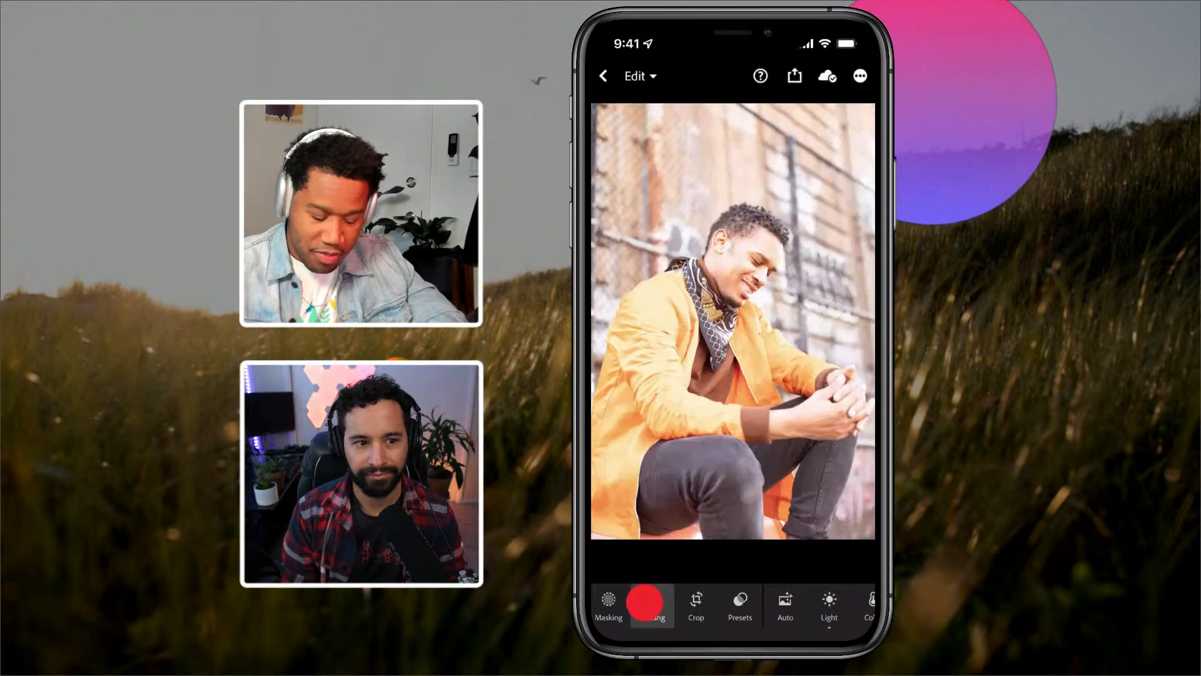
click(740, 604)
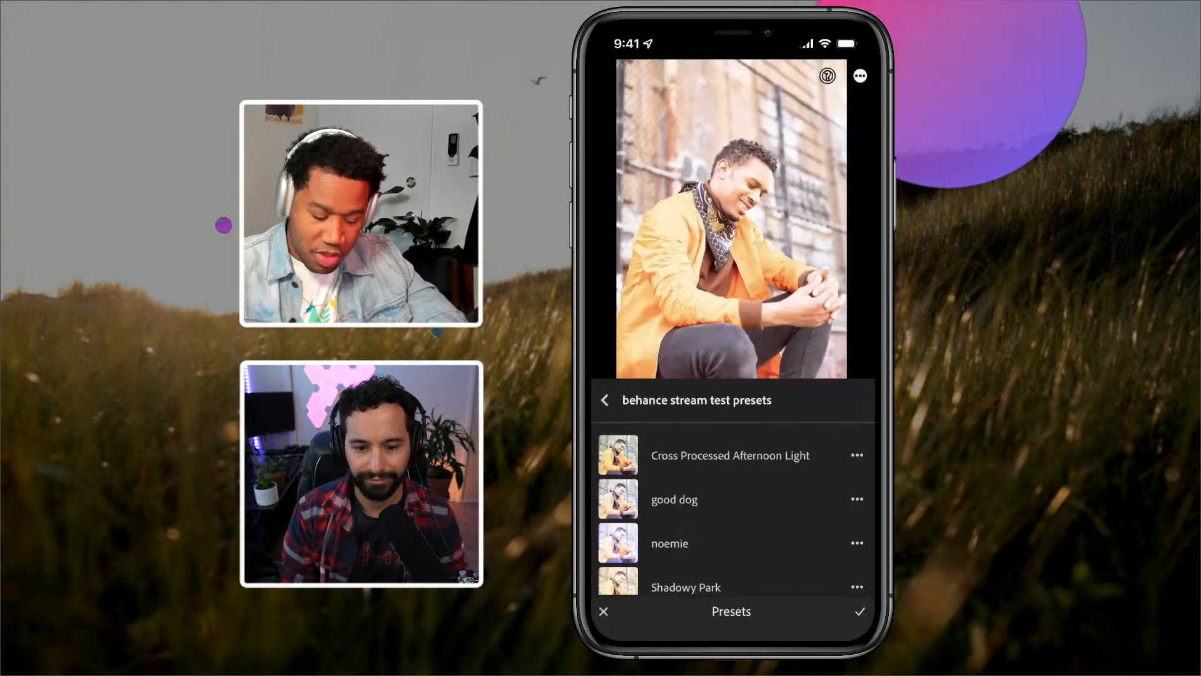
click(857, 542)
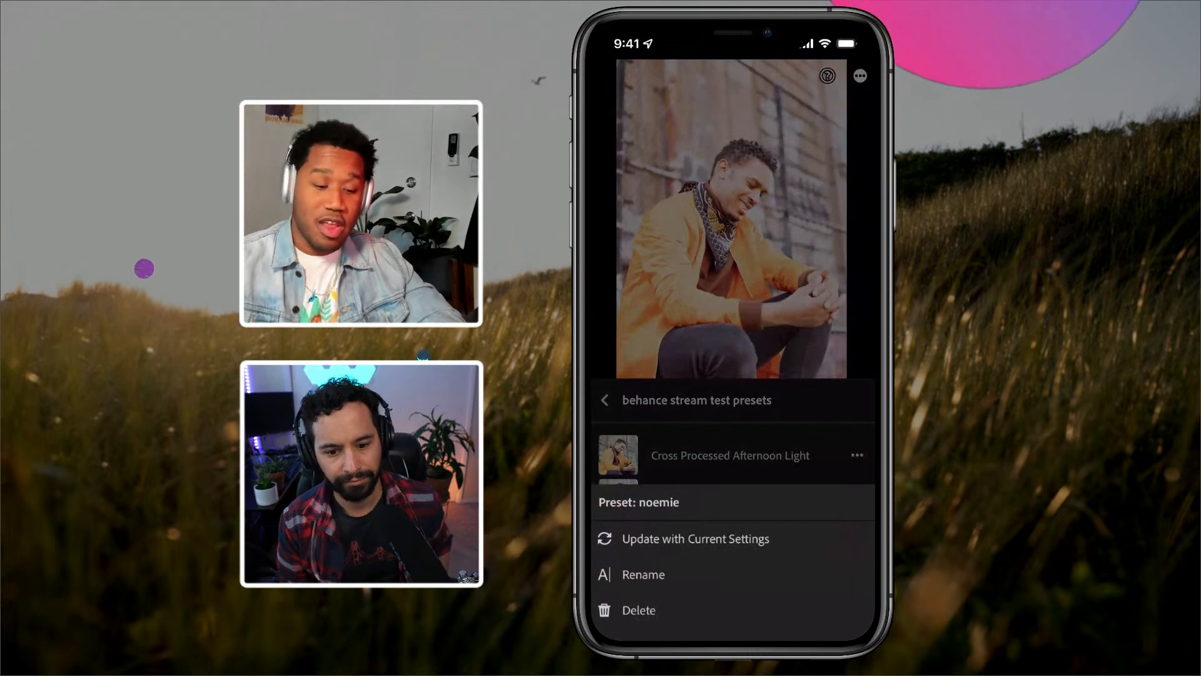
click(799, 298)
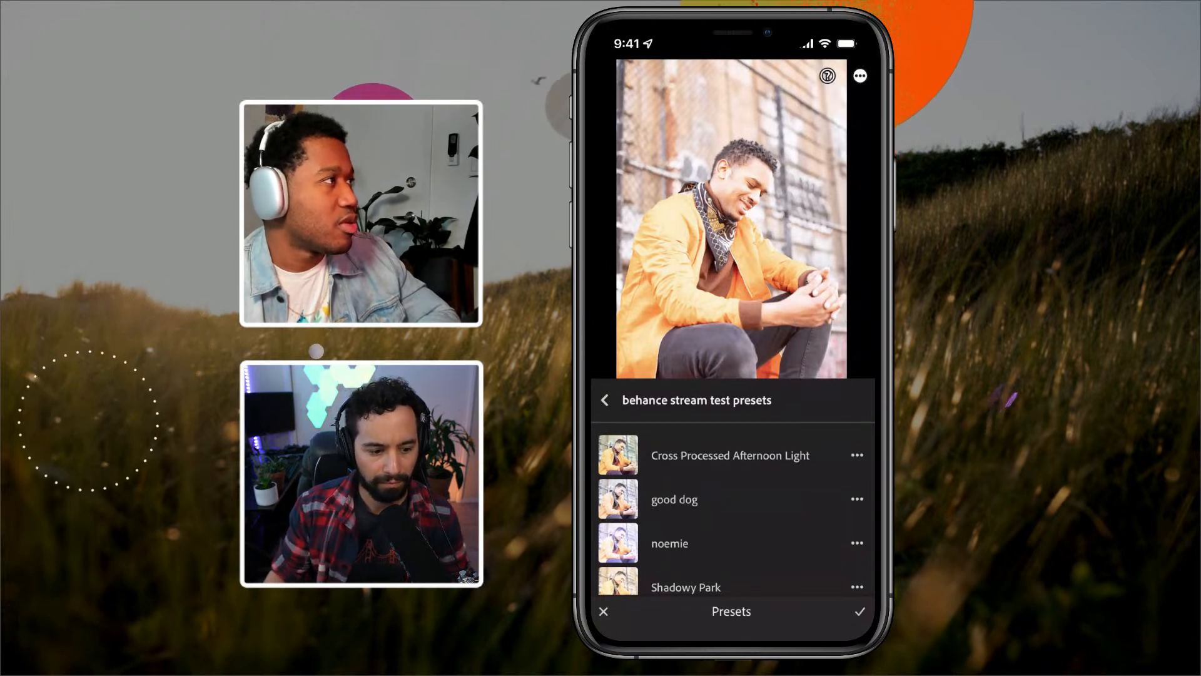
Step: Switch to desktop Lightroom and apply the noemie preset to the portrait of the woman holding two flags
key(ctrl+Right)
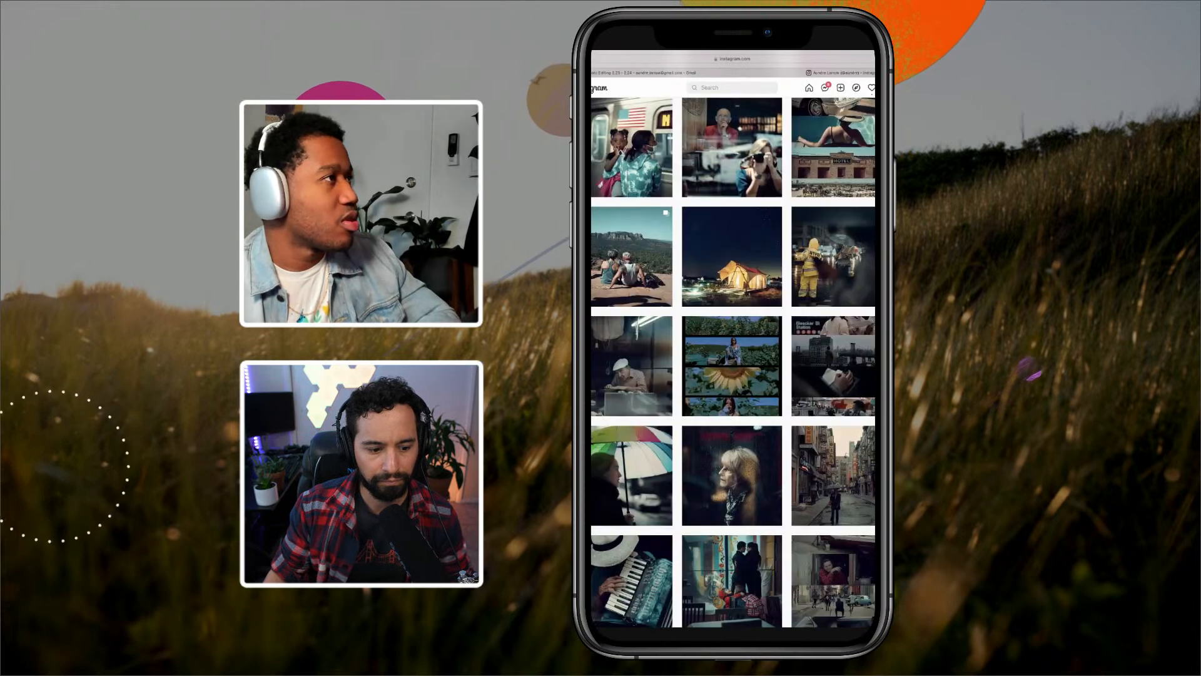
key(ctrl+Right)
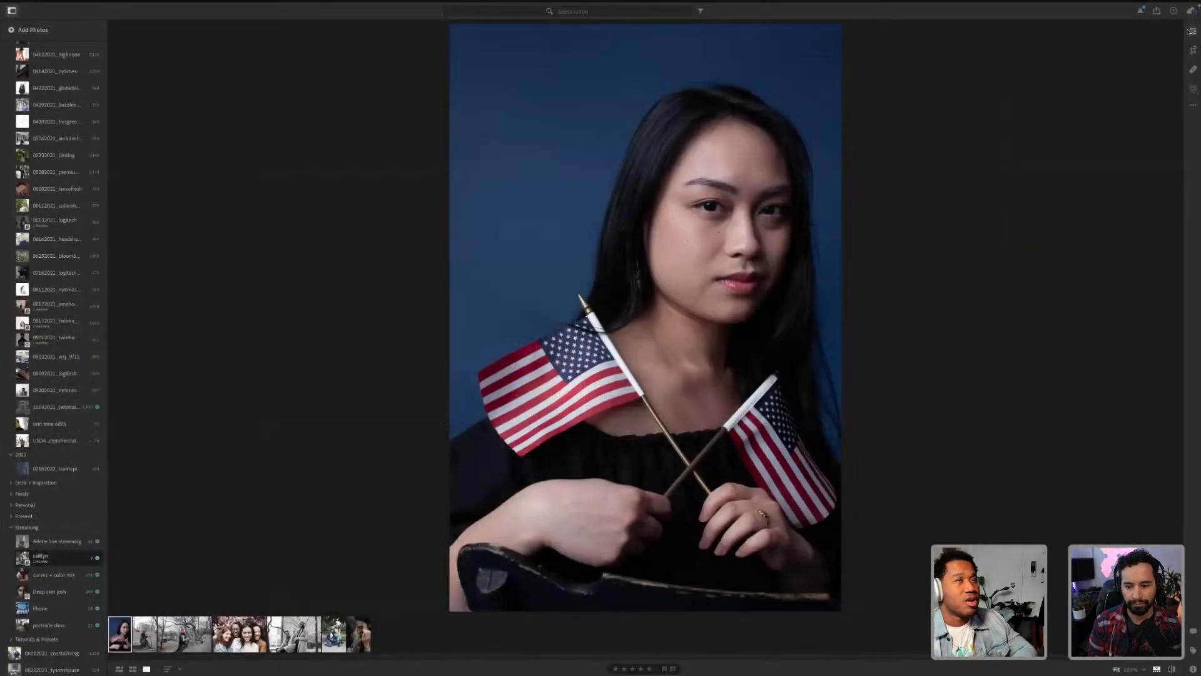
click(1192, 31)
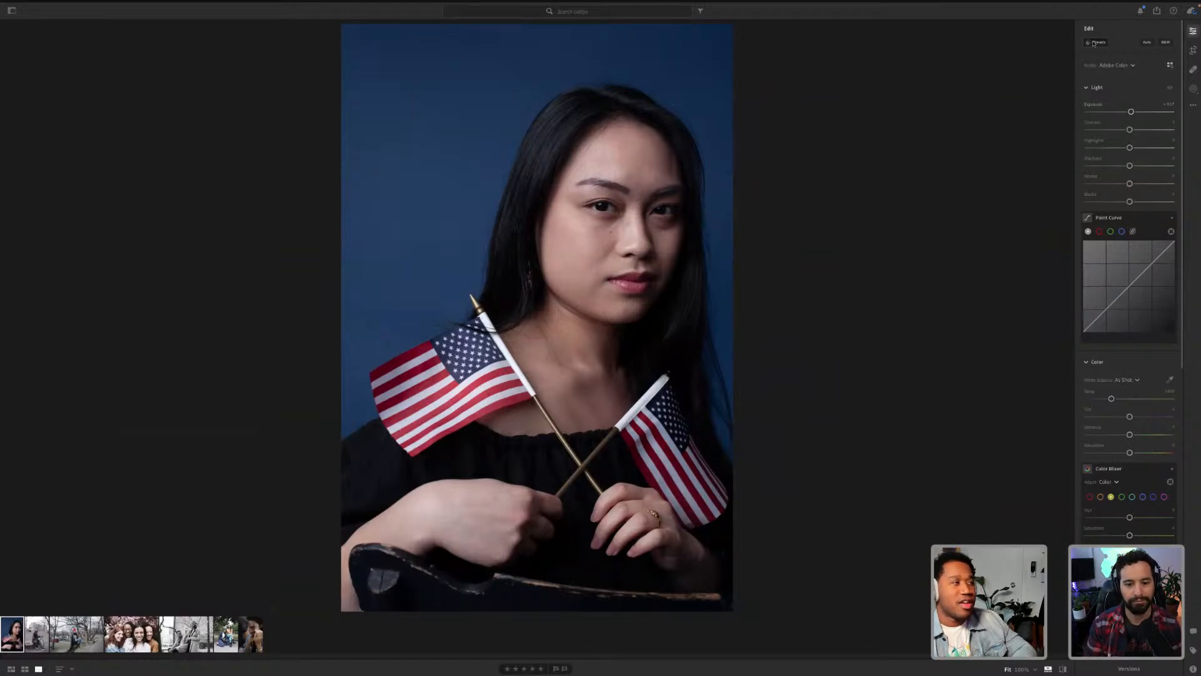
click(1096, 42)
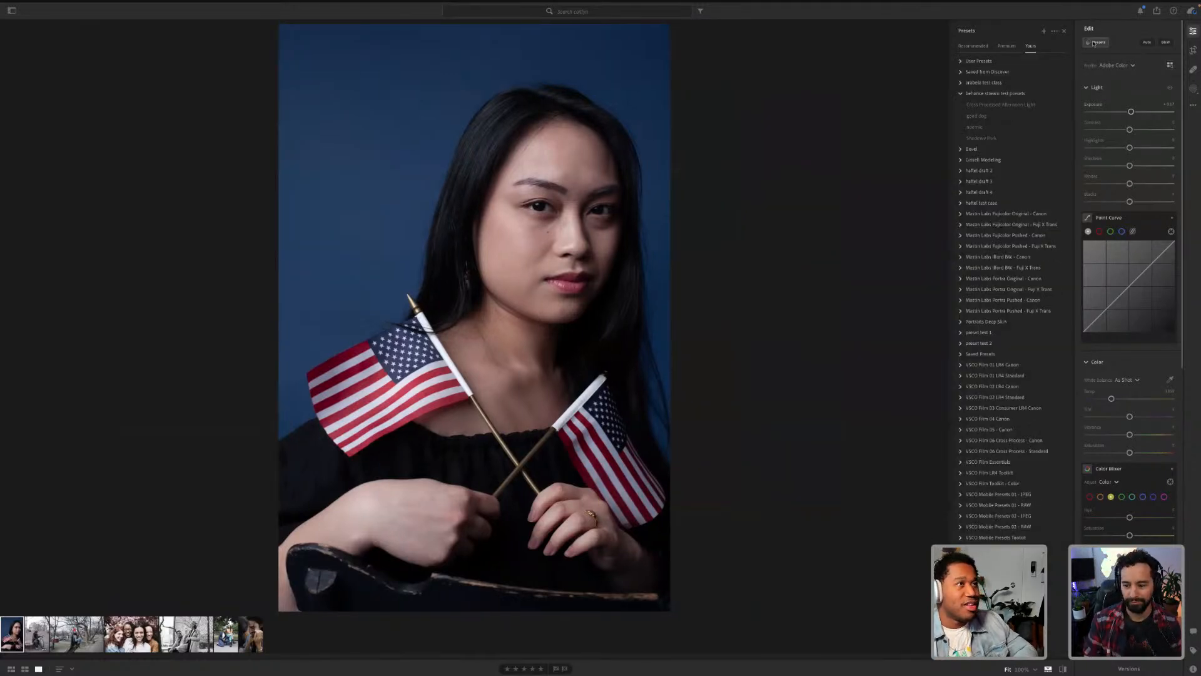
click(997, 128)
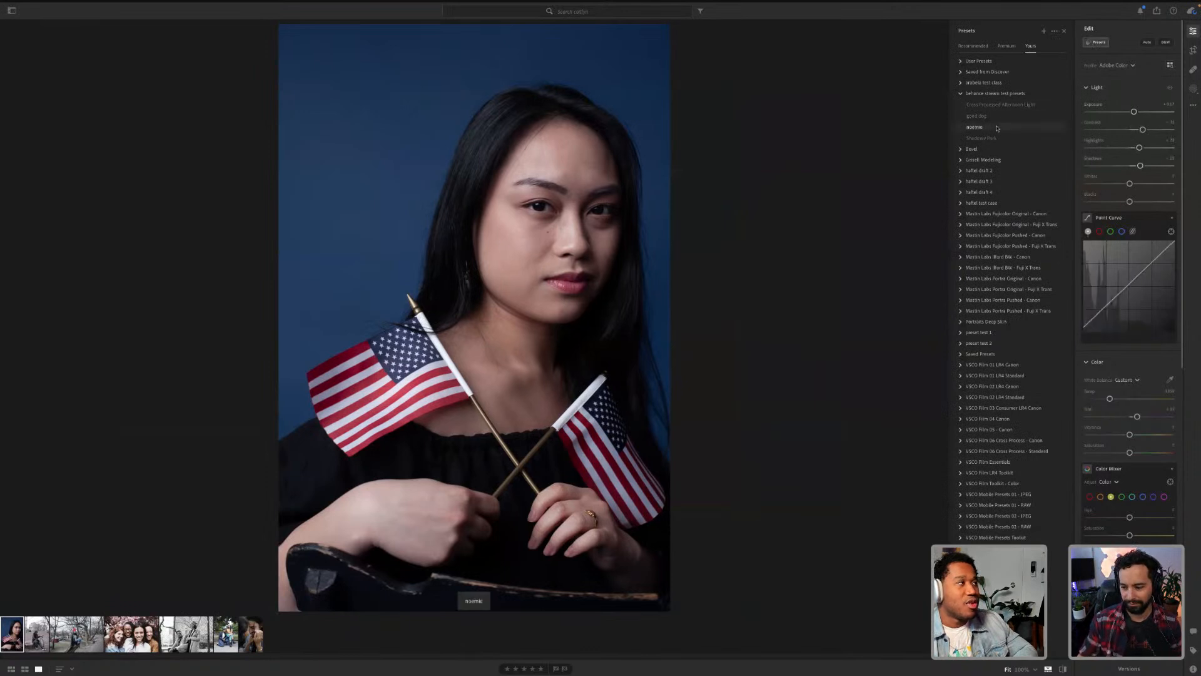
click(997, 127)
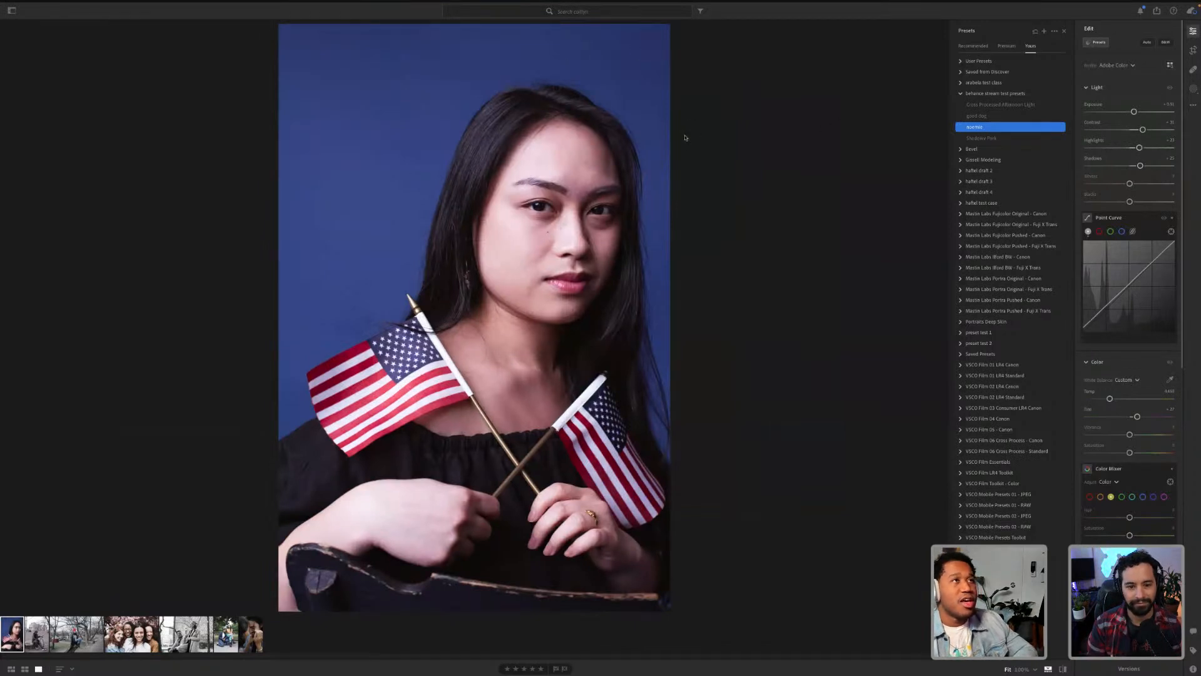
Step: Open the export dialog for the noemie preset and cancel the export
click(1054, 31)
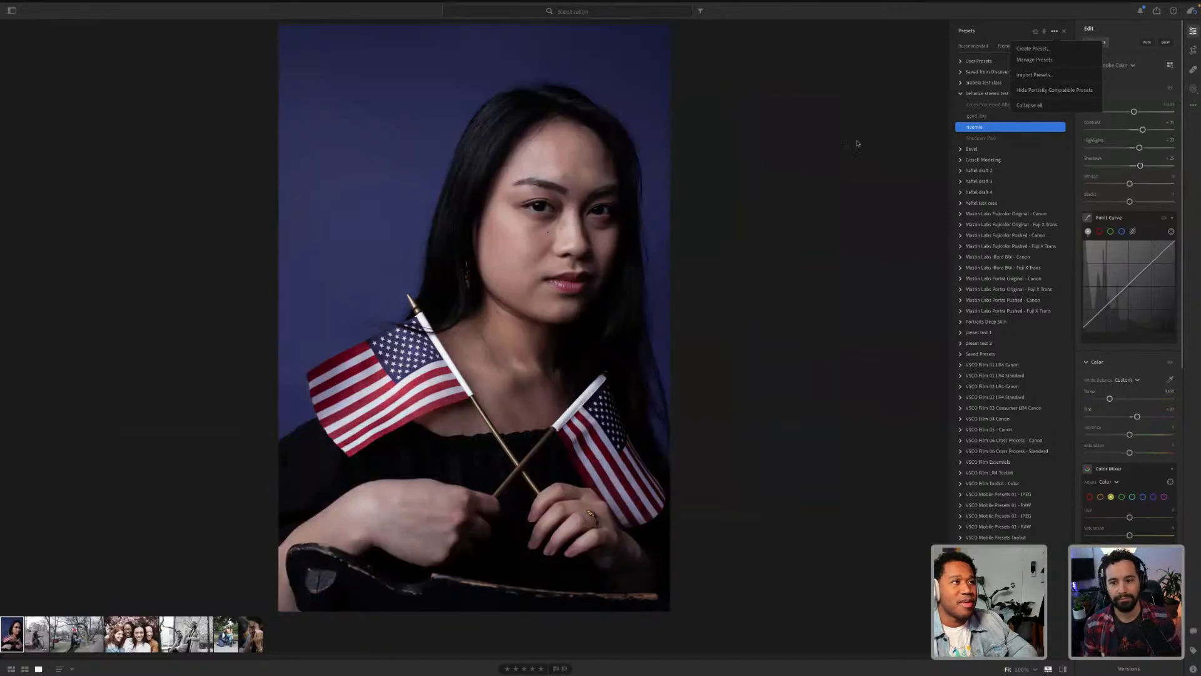
right_click(1028, 128)
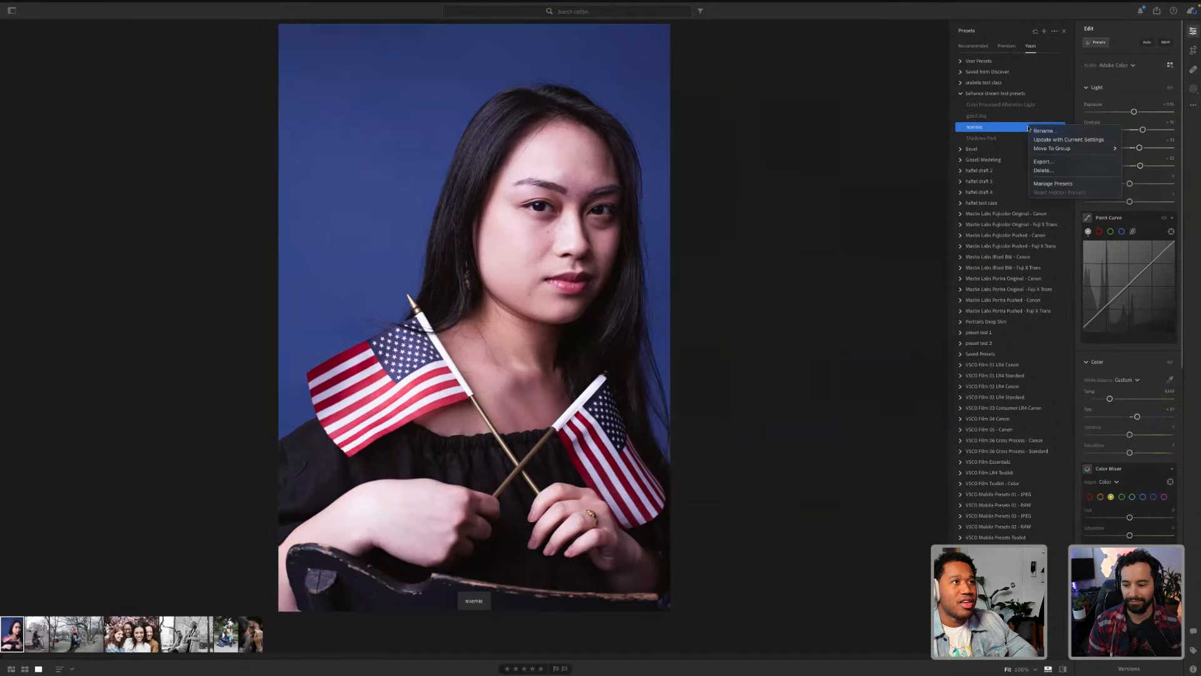
click(1049, 162)
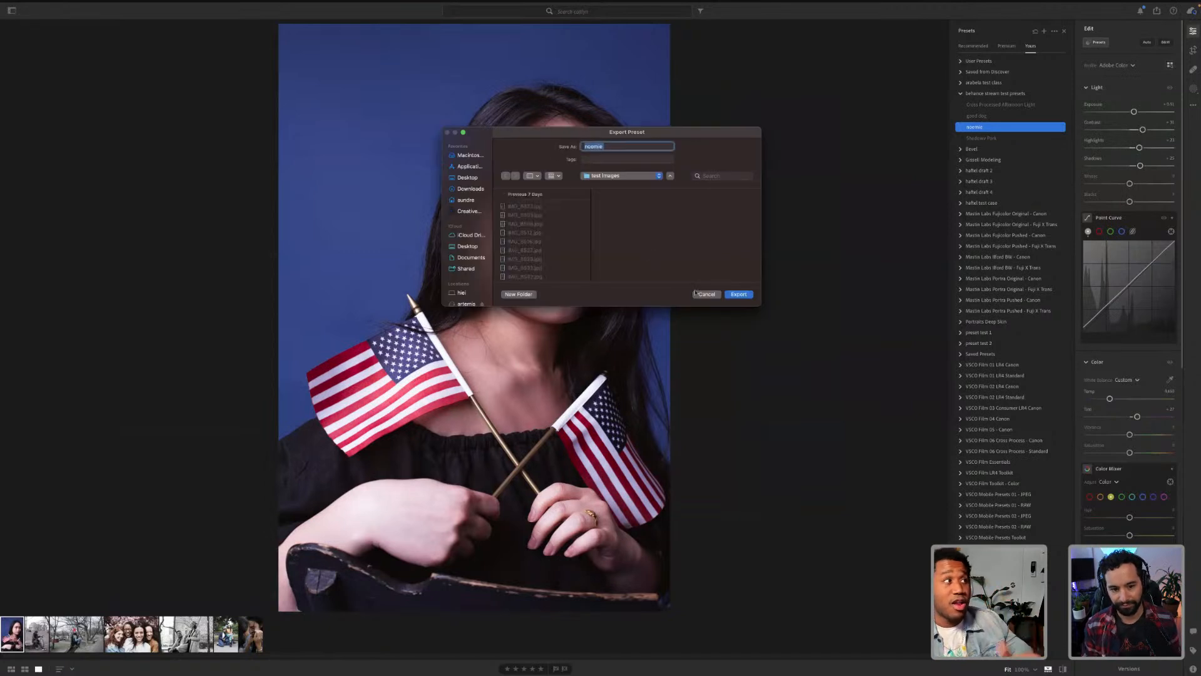
click(698, 292)
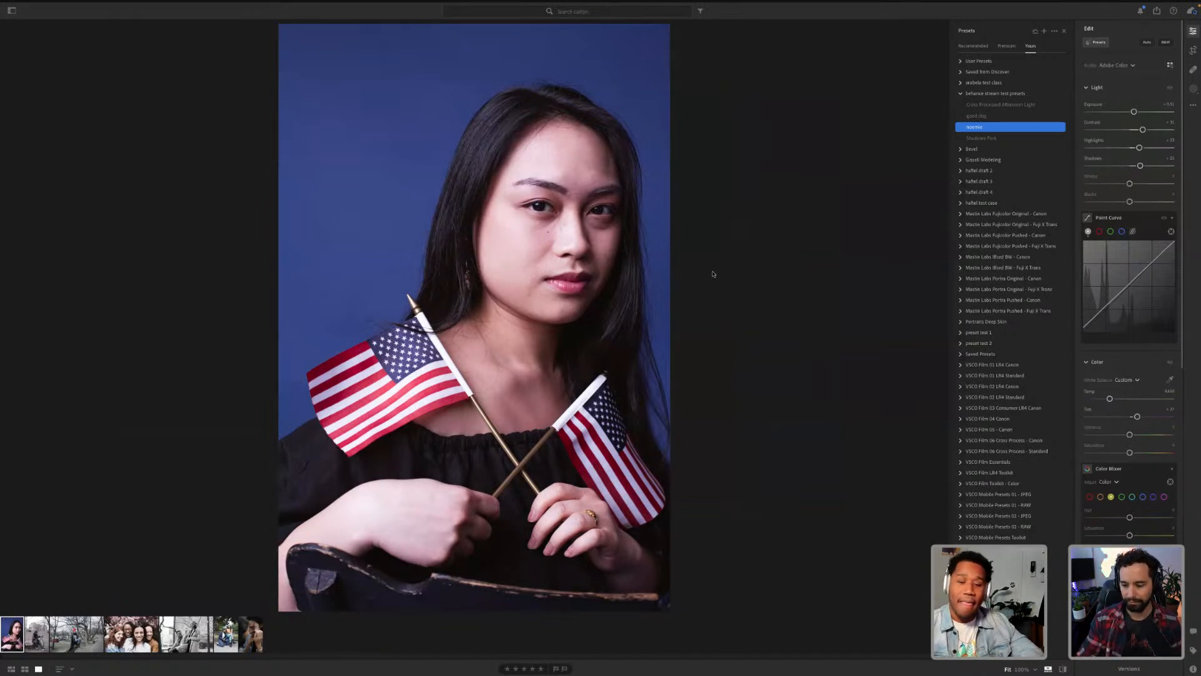
Step: Undo the noemie preset on the portrait of the woman with the flags
click(981, 127)
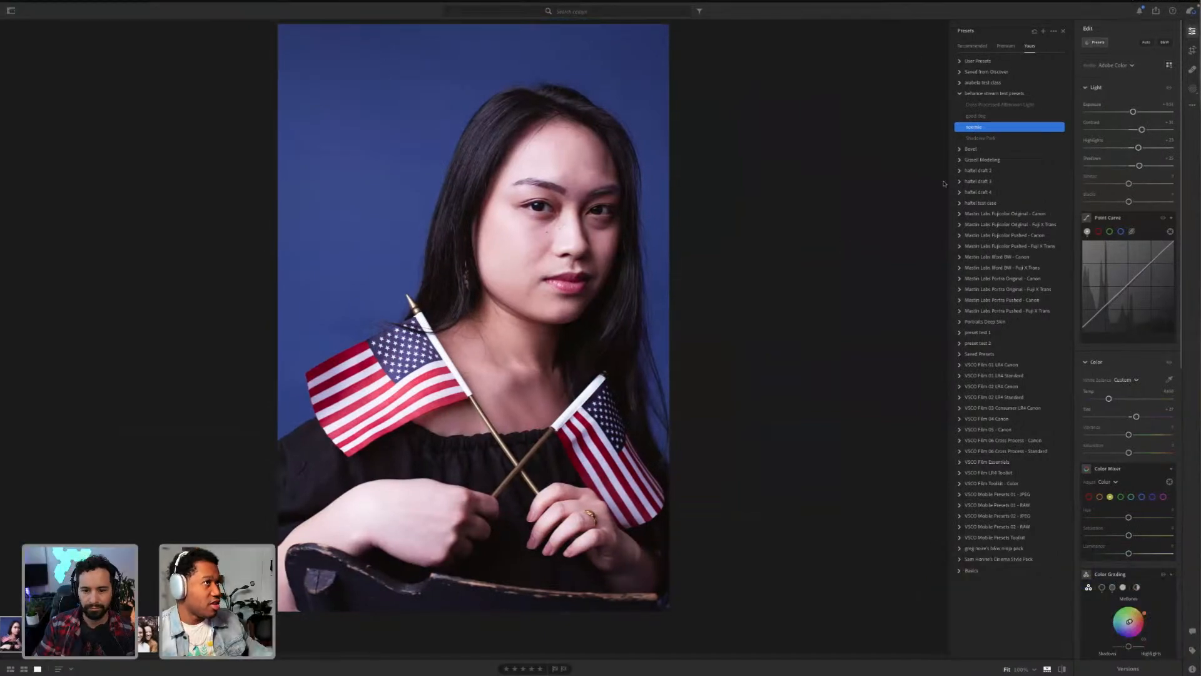
key(ctrl+z)
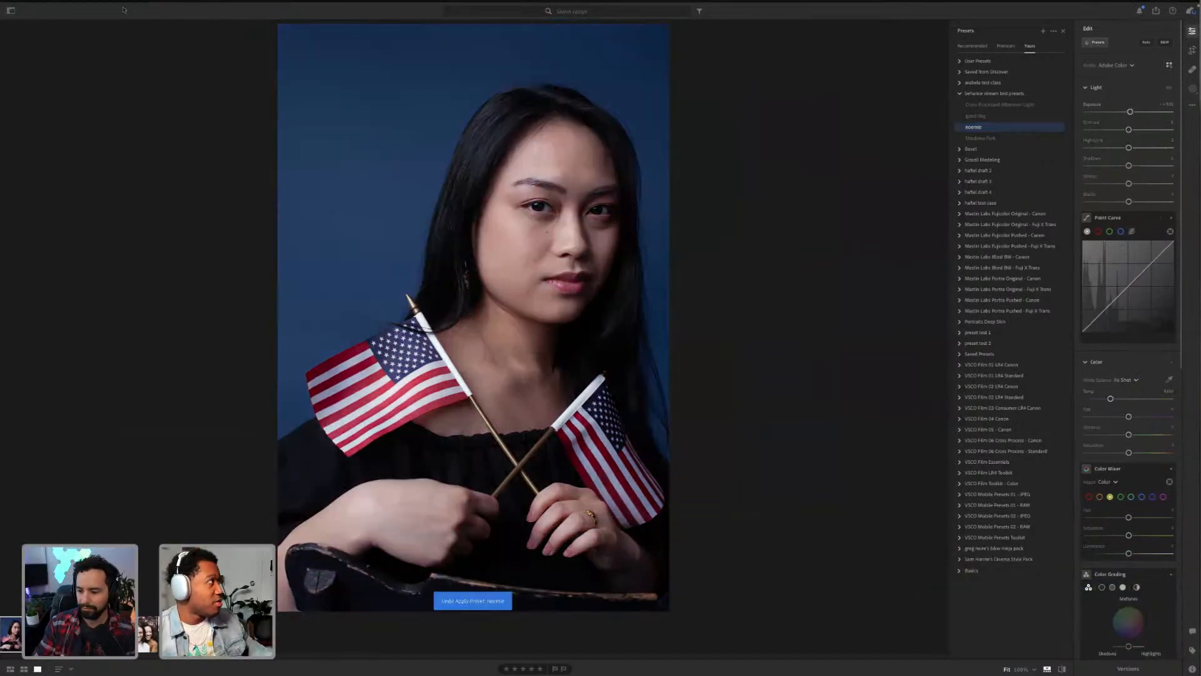
Step: Open the Discover community feed and look through the published edits on the account's own photographer profile
click(11, 11)
scroll(59, 93, up, 10)
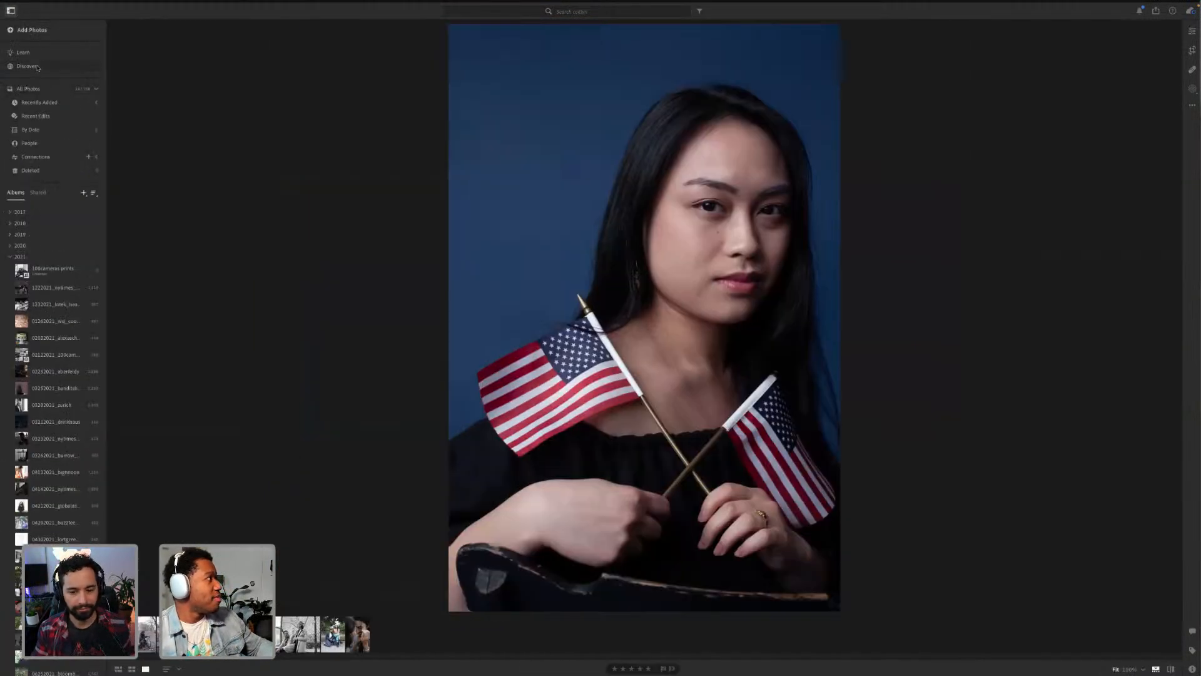
click(37, 66)
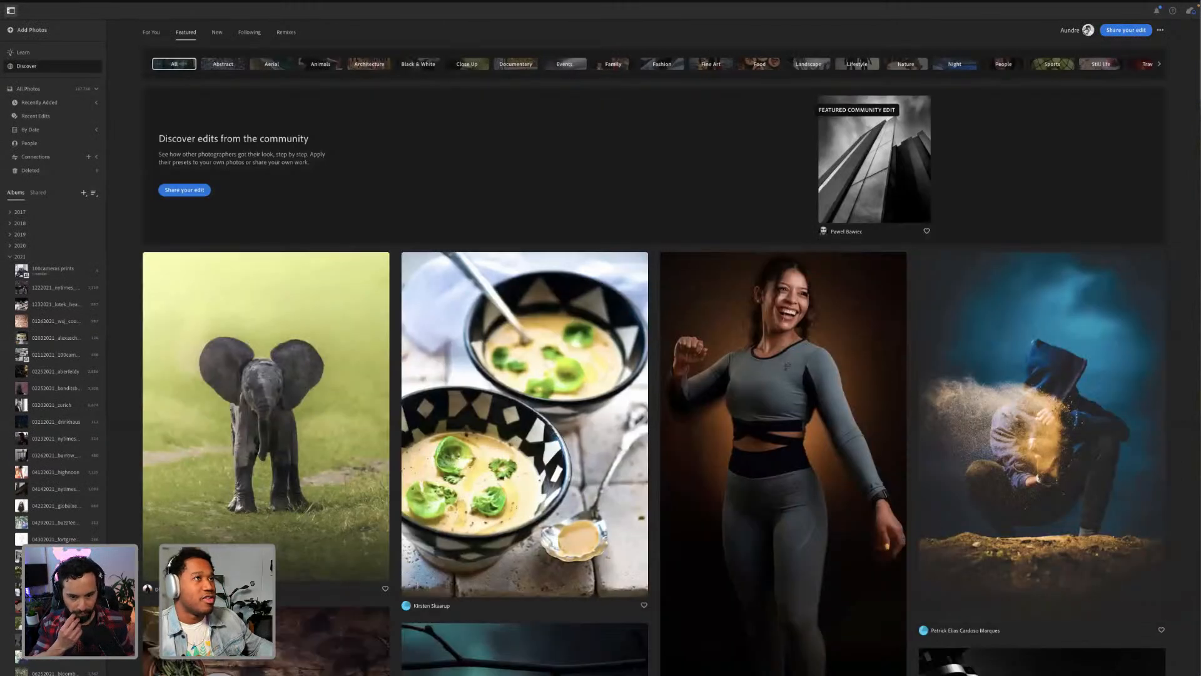
click(1088, 30)
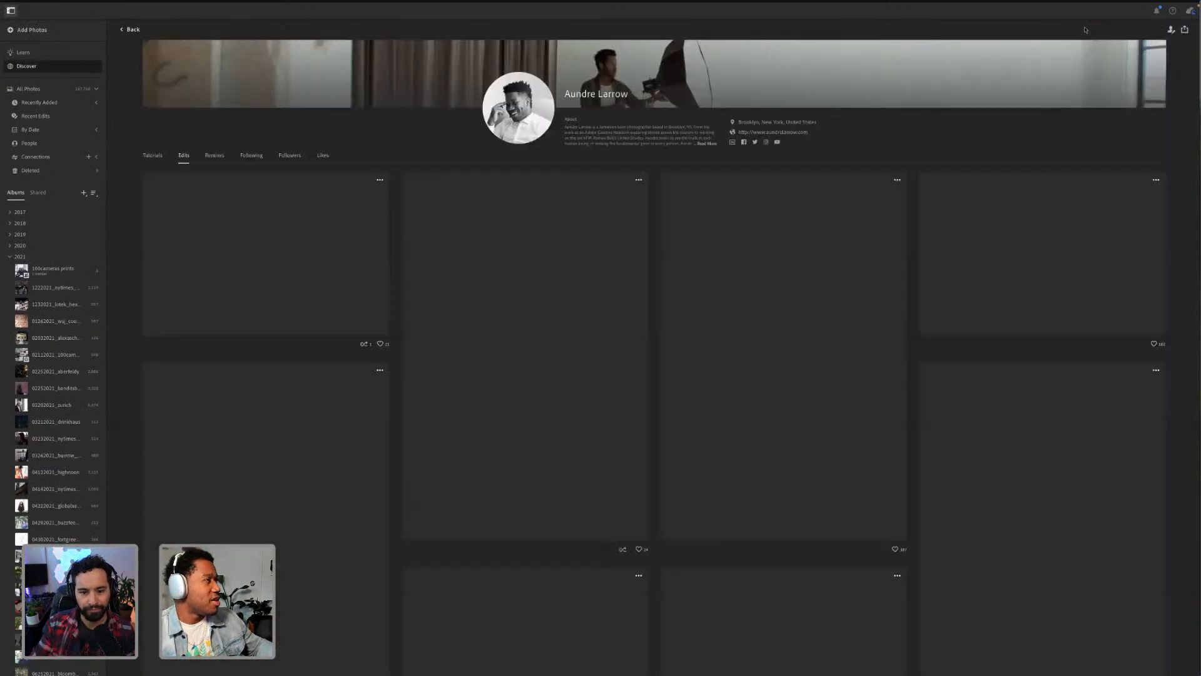
scroll(603, 308, down, 5)
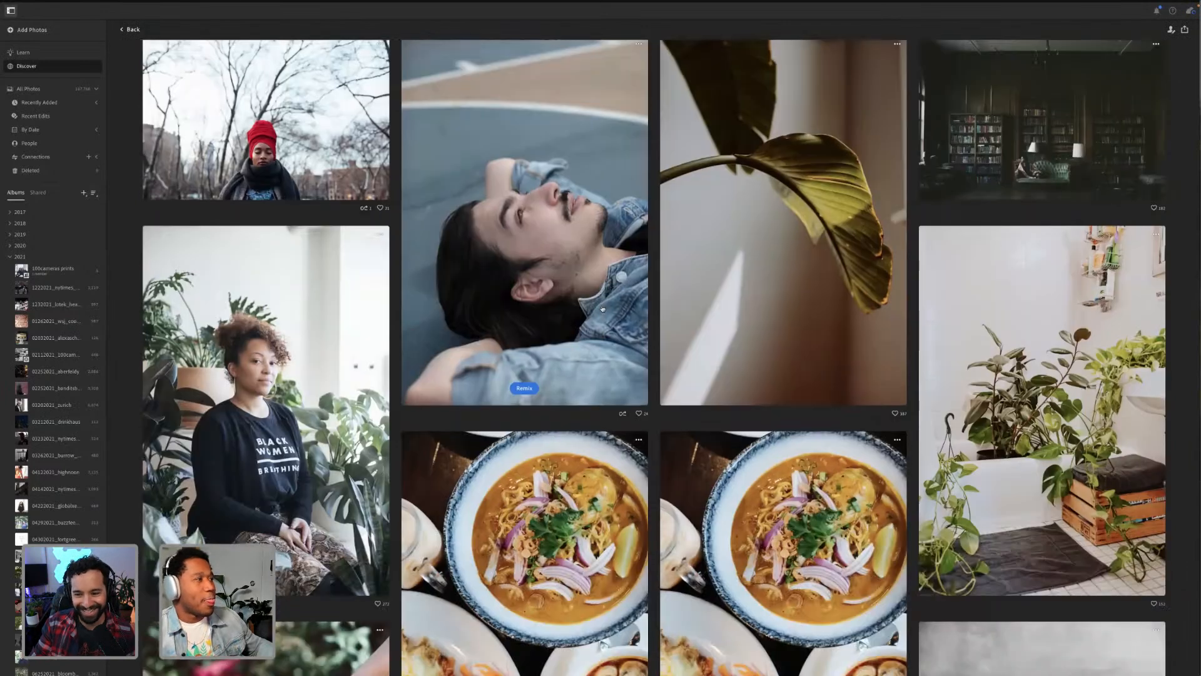
scroll(603, 308, down, 5)
scroll(160, 157, up, 15)
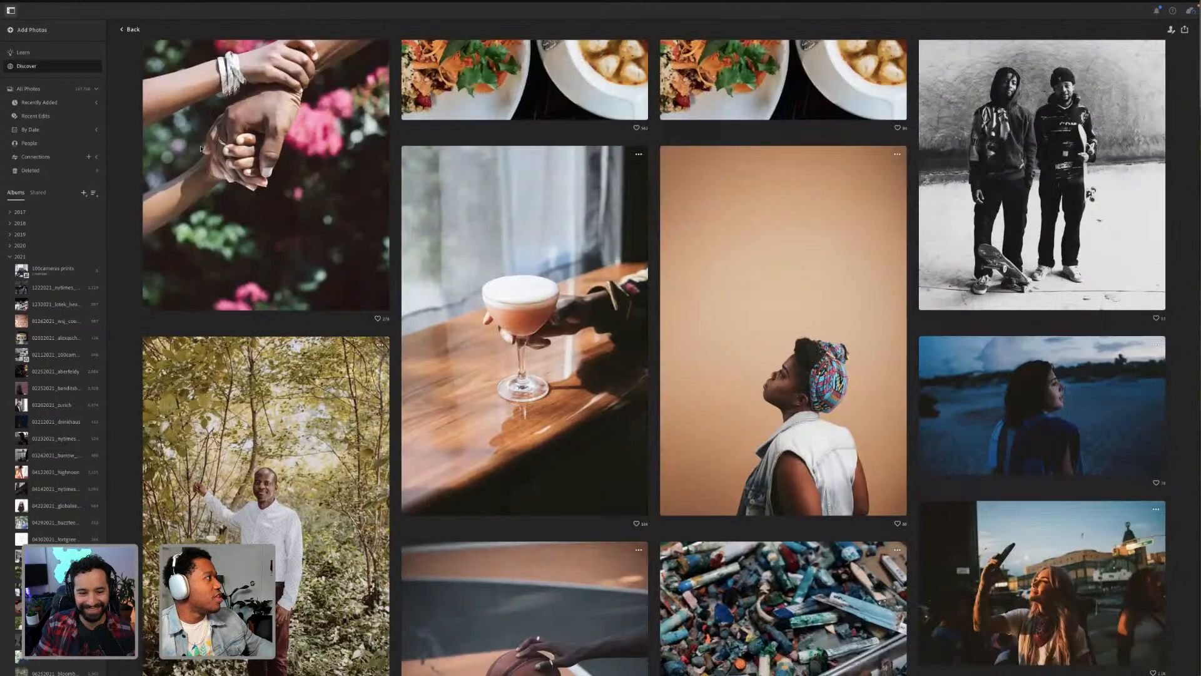
Step: Return to the featured community edits, browse them and open the stacked muffins edit titled Mistletoe Theme Food
click(131, 30)
scroll(566, 463, down, 1)
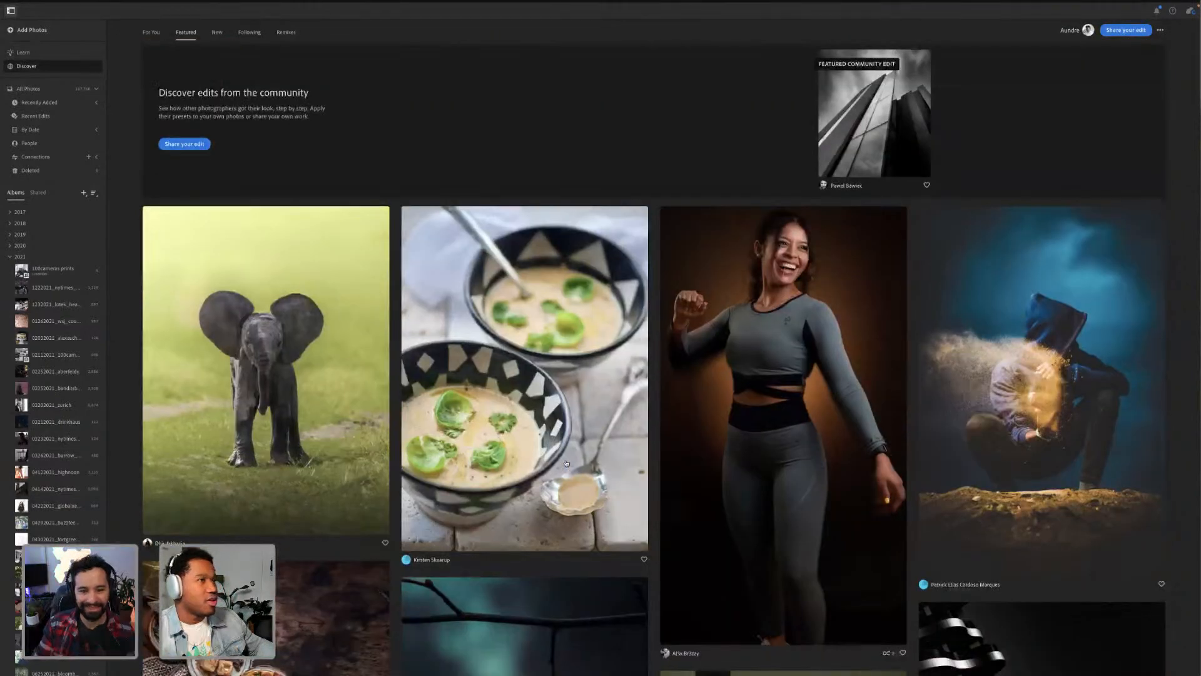
scroll(566, 463, down, 15)
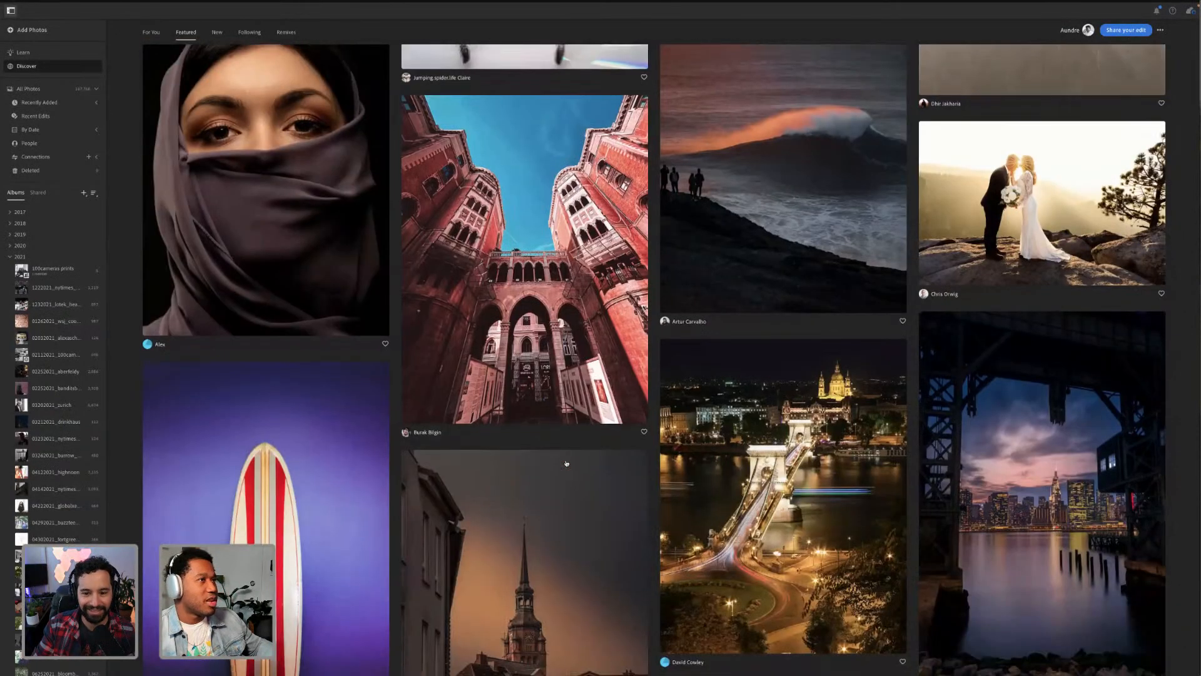
scroll(567, 463, down, 7)
scroll(566, 463, down, 3)
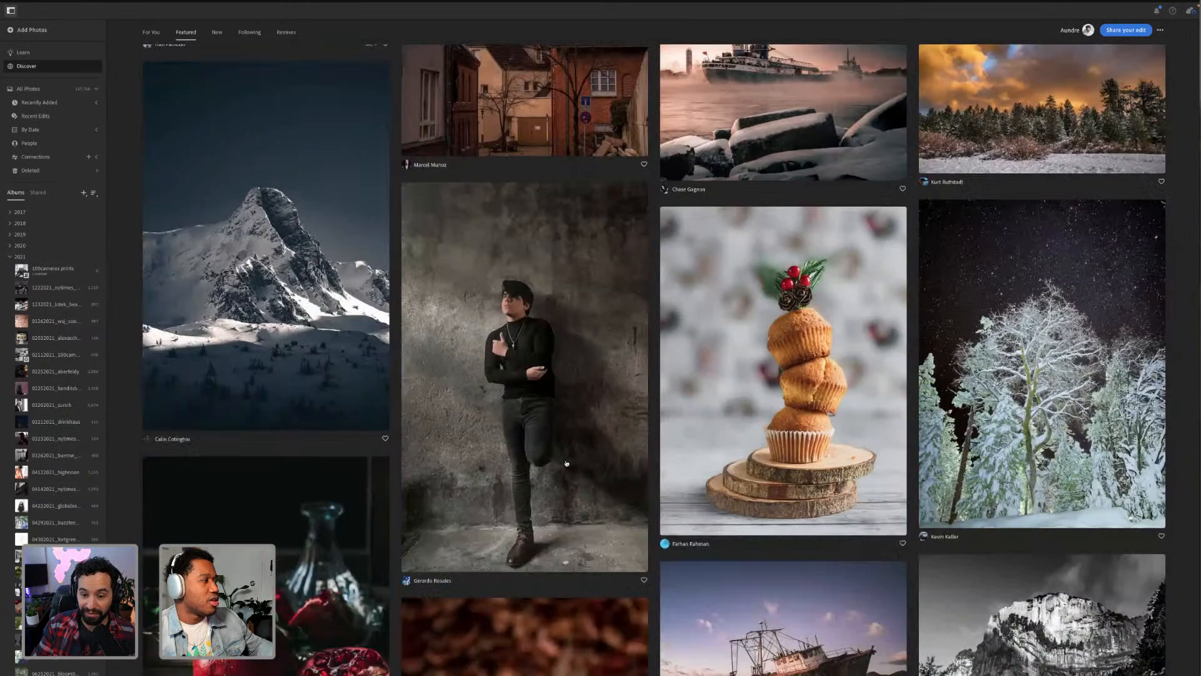
scroll(566, 463, down, 6)
scroll(853, 270, up, 4)
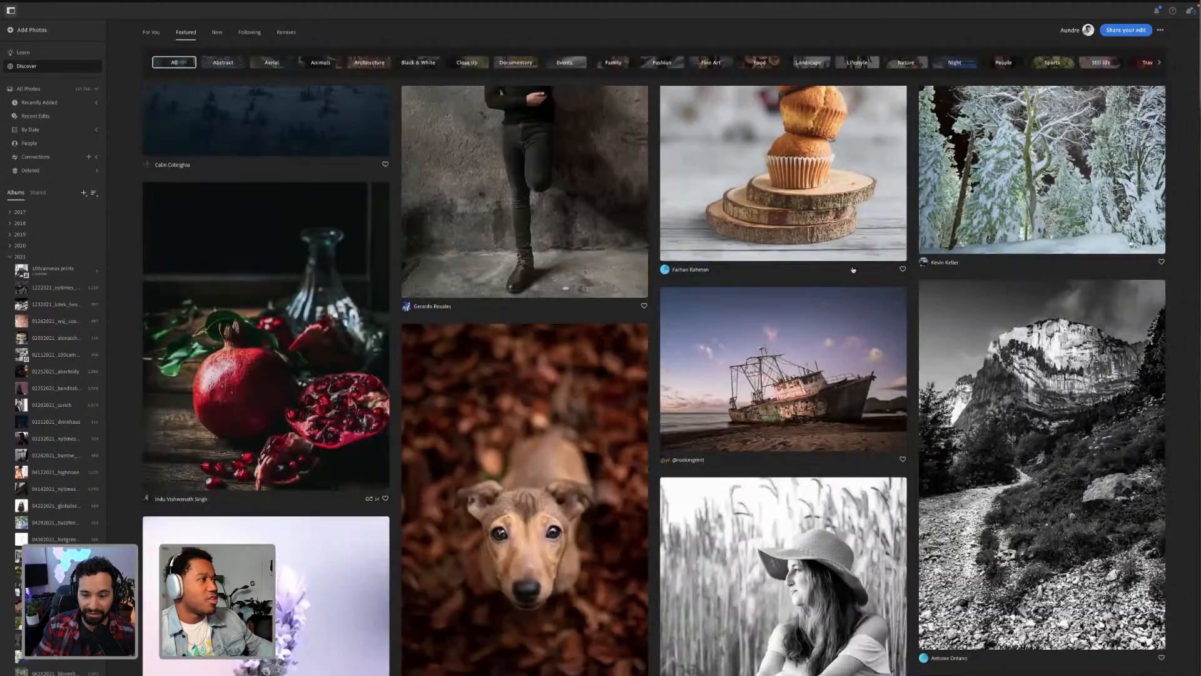
click(854, 269)
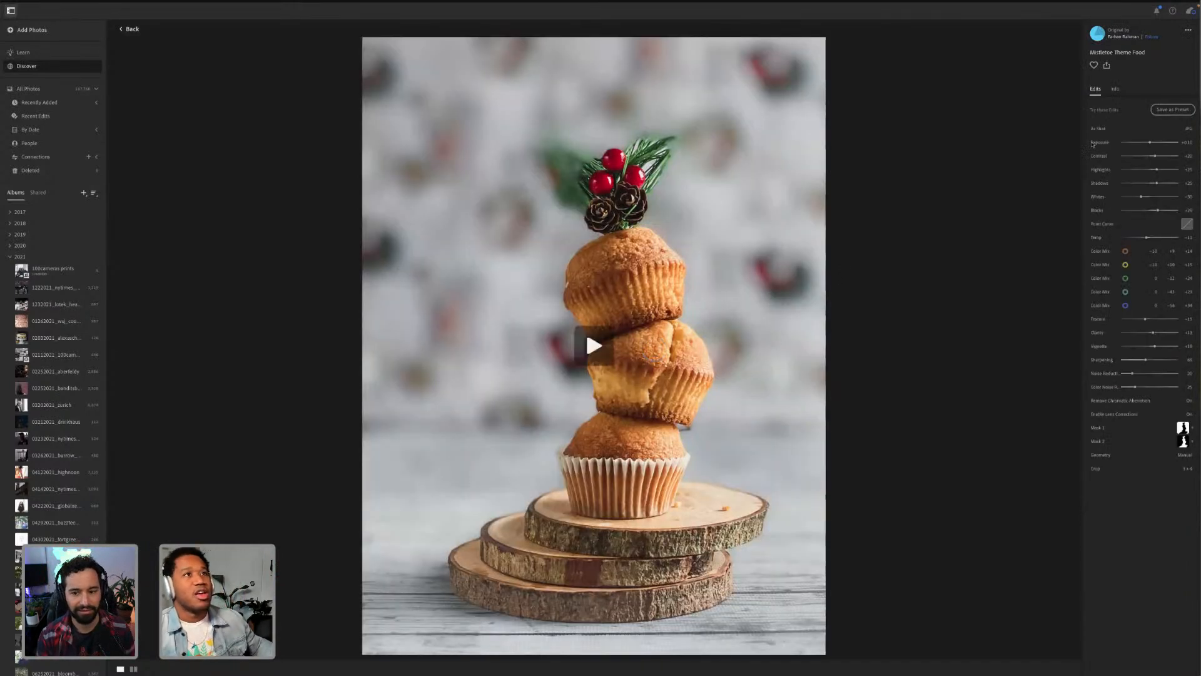
Step: Examine the name and group options for saving the muffin edit as a preset, keeping the group Saved from Discover, and cancel
click(1174, 110)
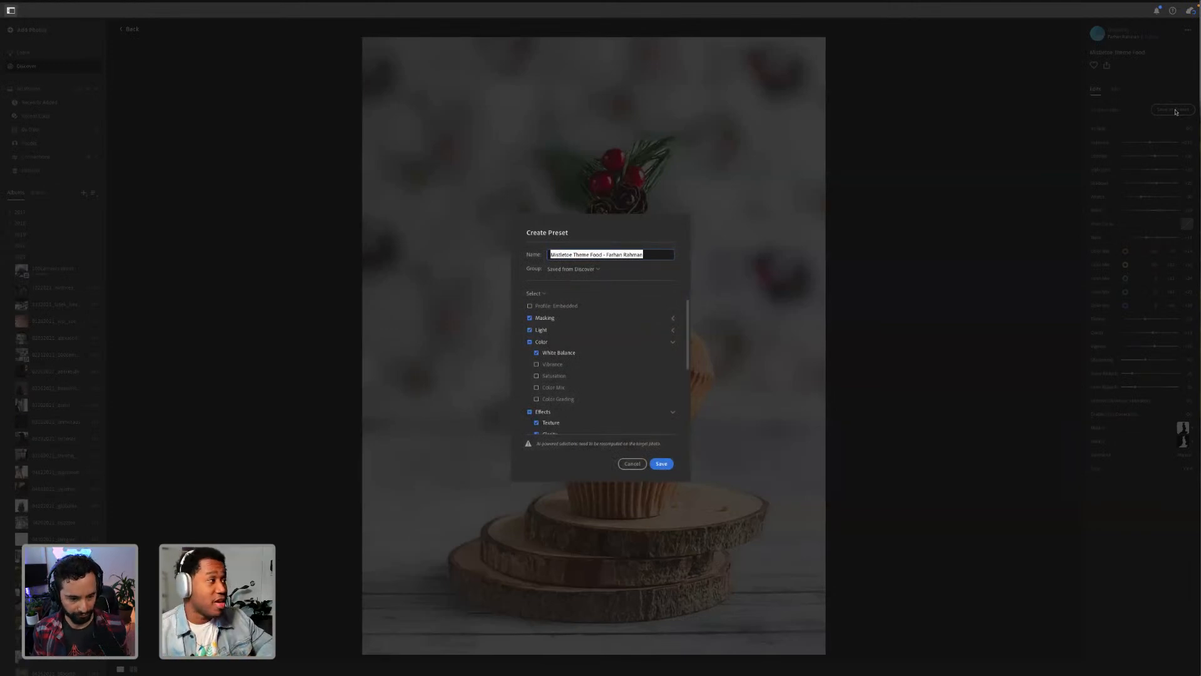
click(583, 256)
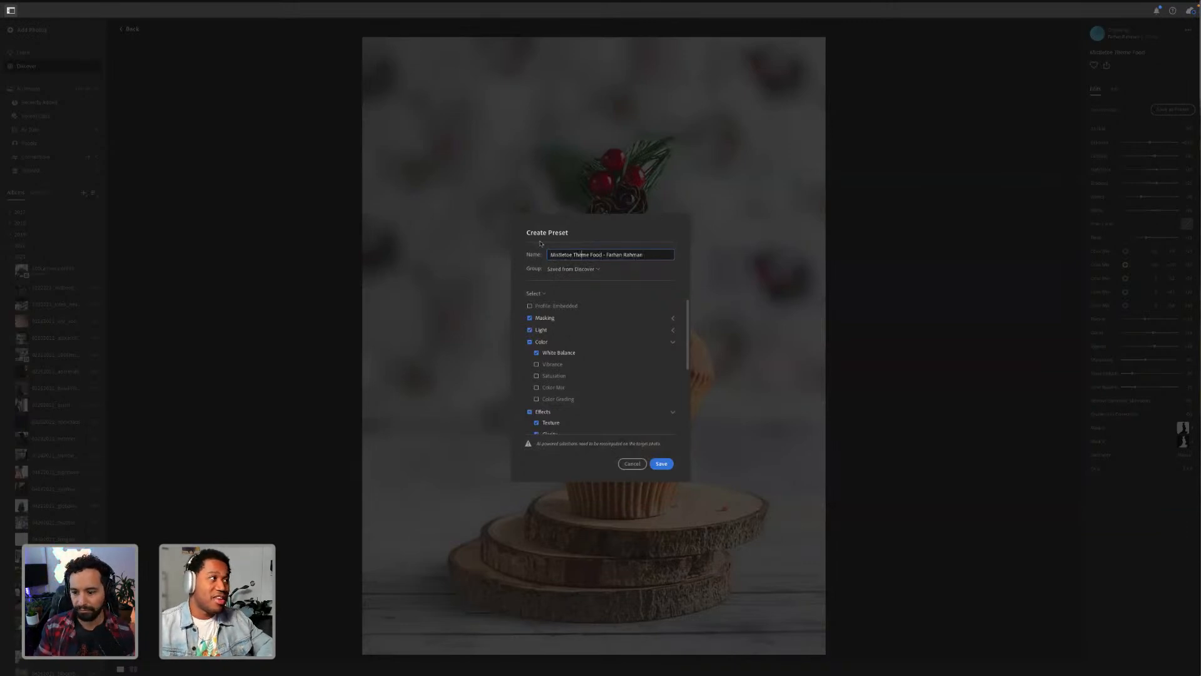
click(591, 270)
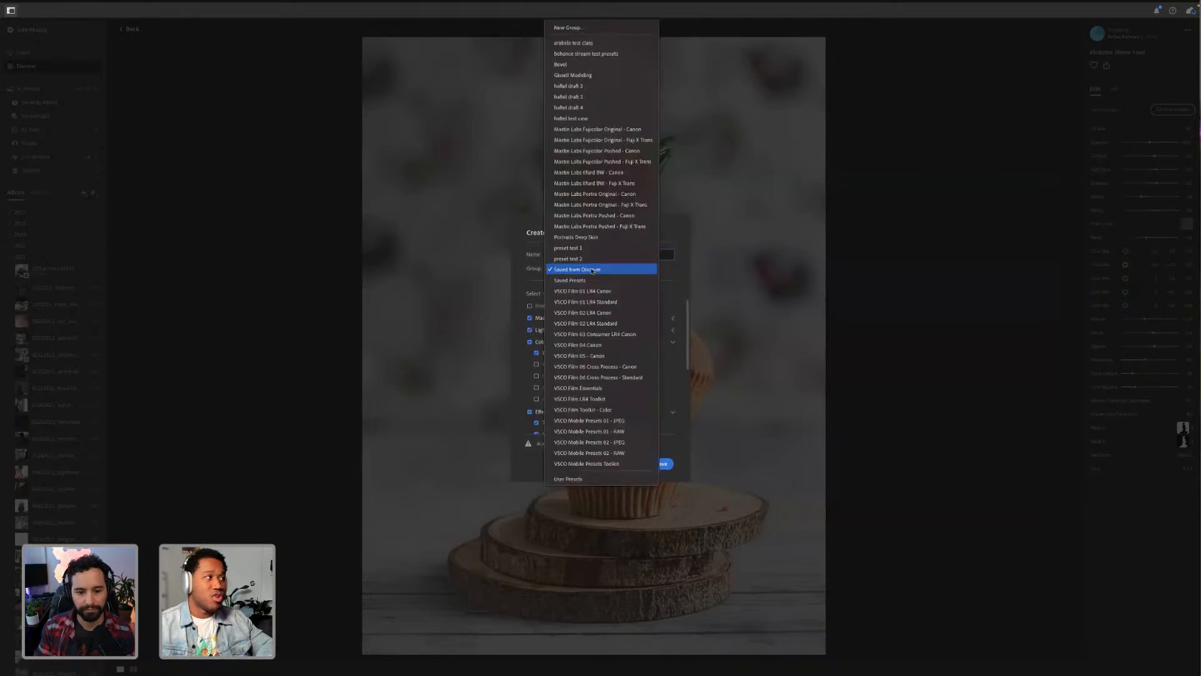
click(592, 270)
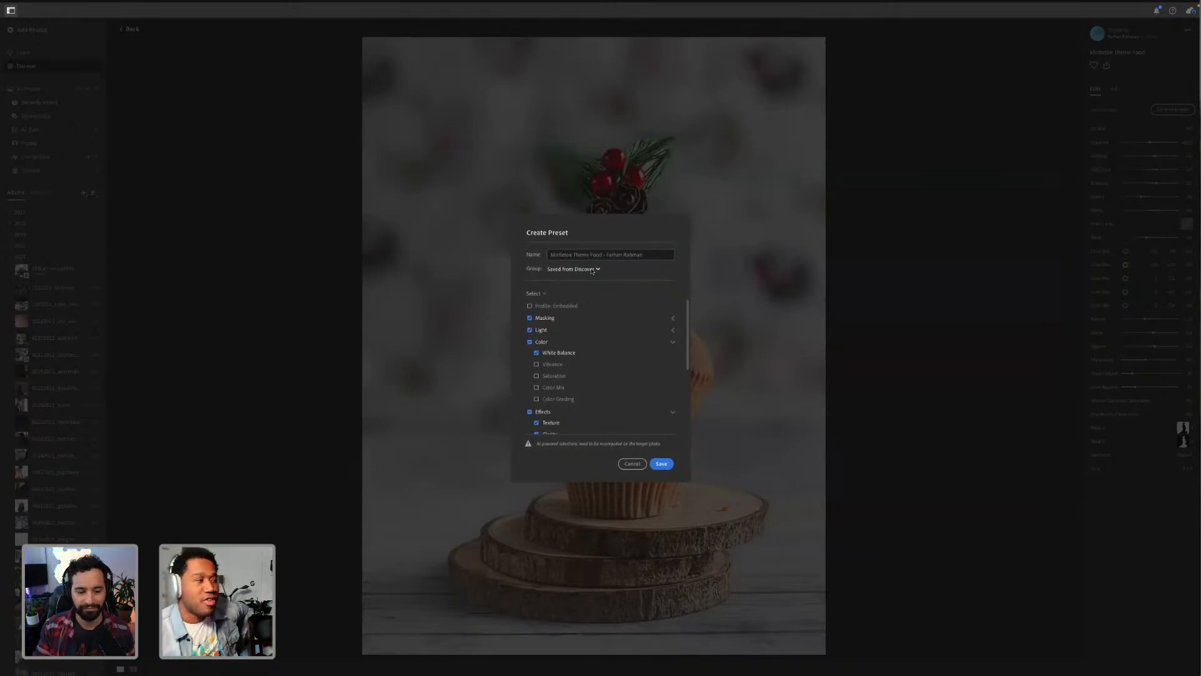
click(631, 464)
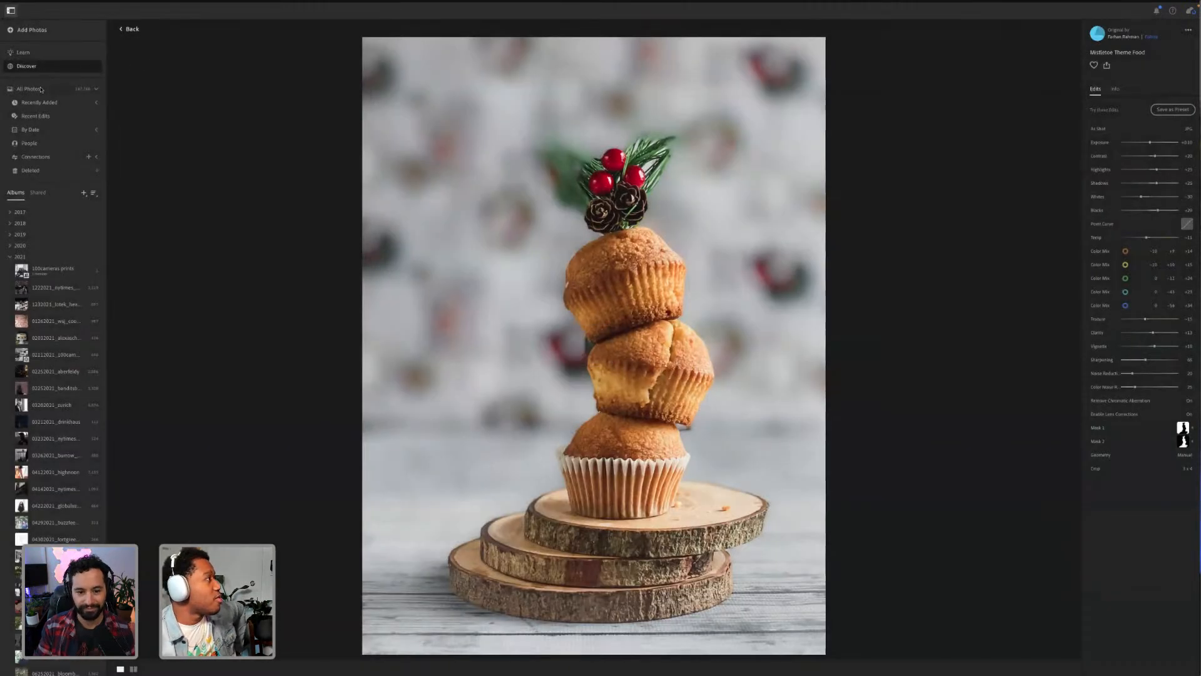
Step: Leave Discover for the photo library, trying a 2021 album and a Streaming album before switching to All Photos
click(56, 287)
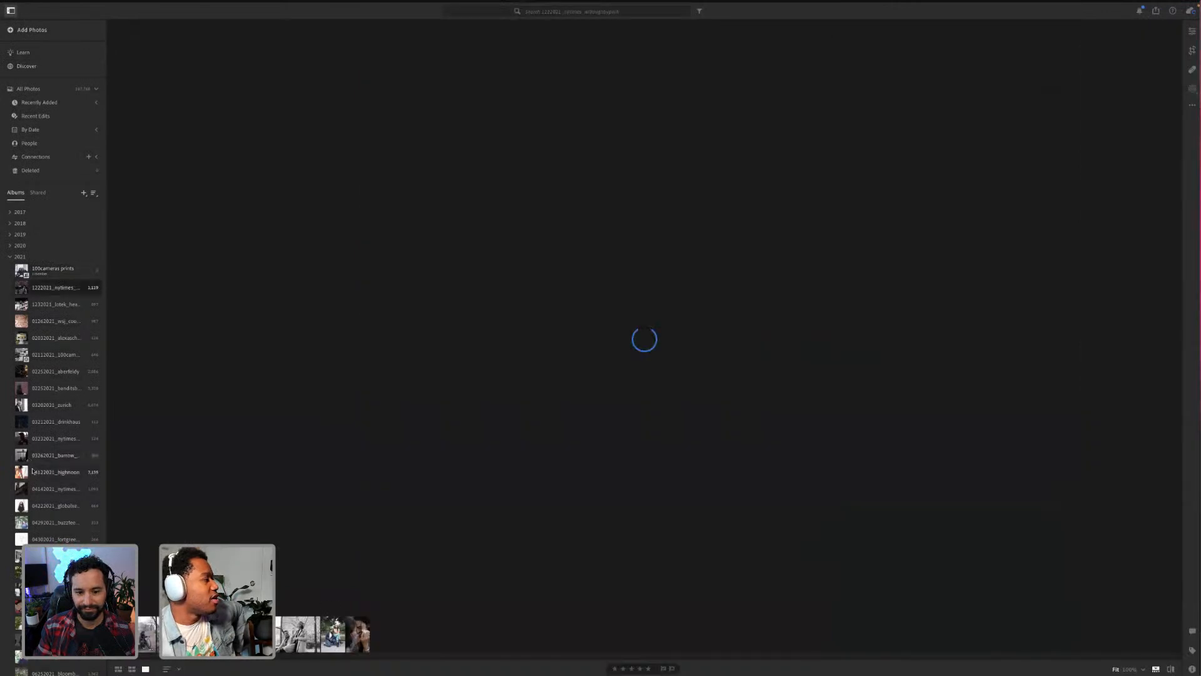
scroll(34, 471, down, 7)
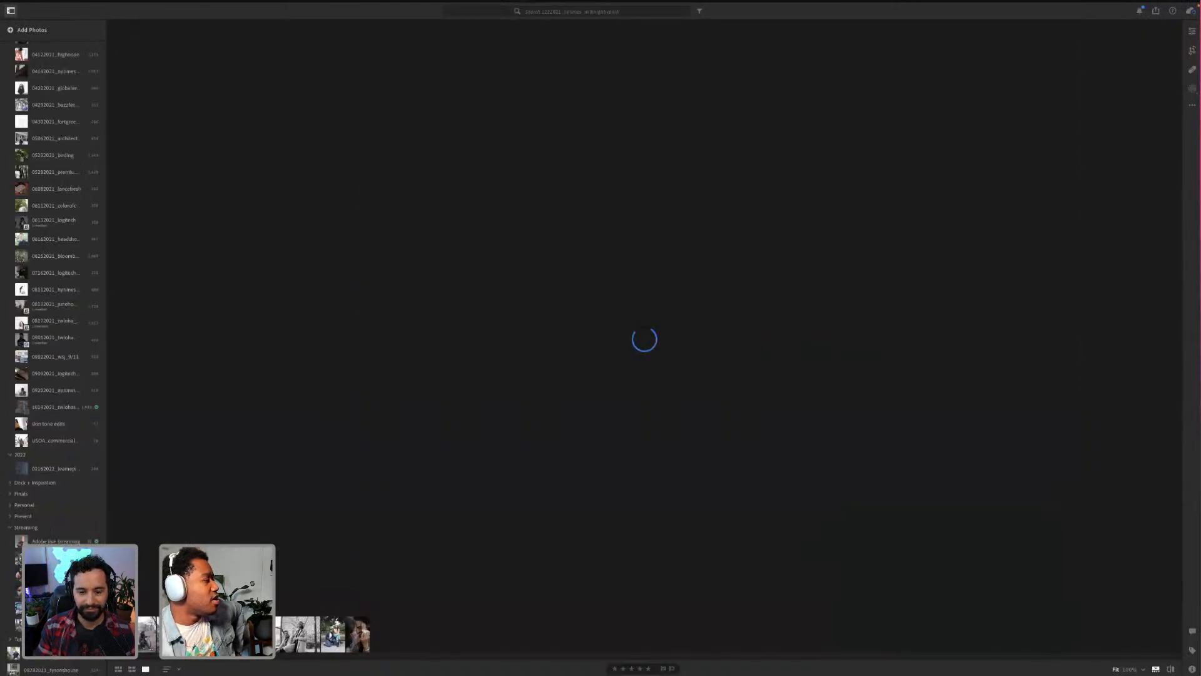
click(56, 557)
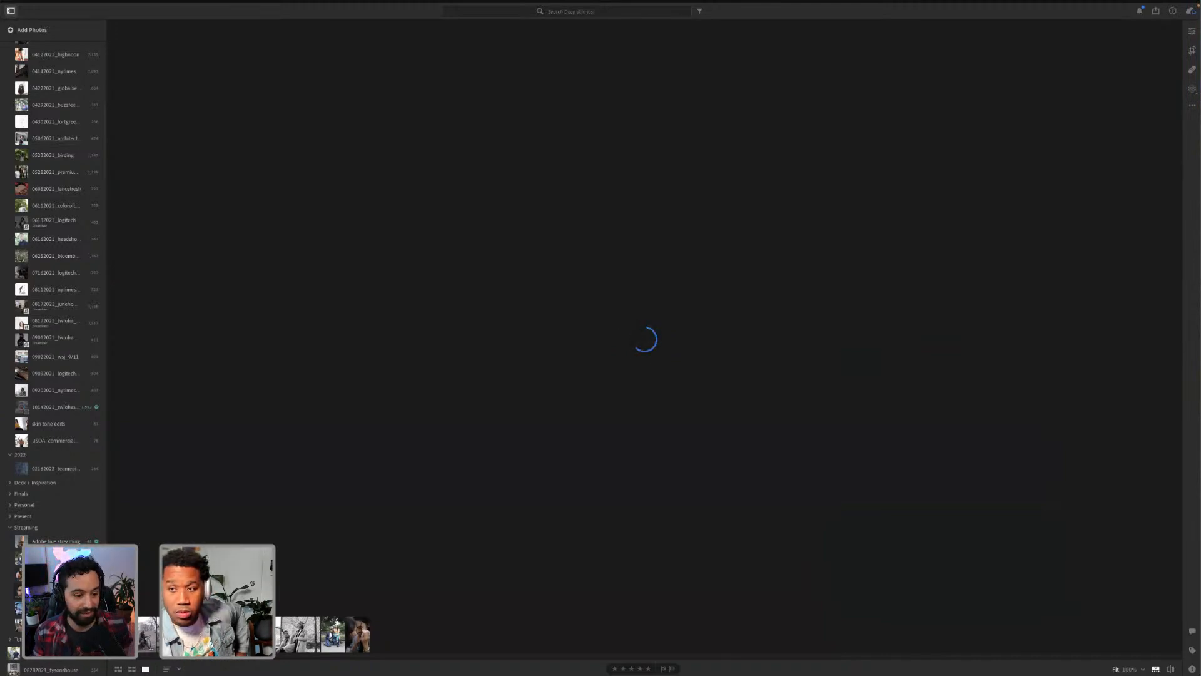
scroll(94, 367, up, 7)
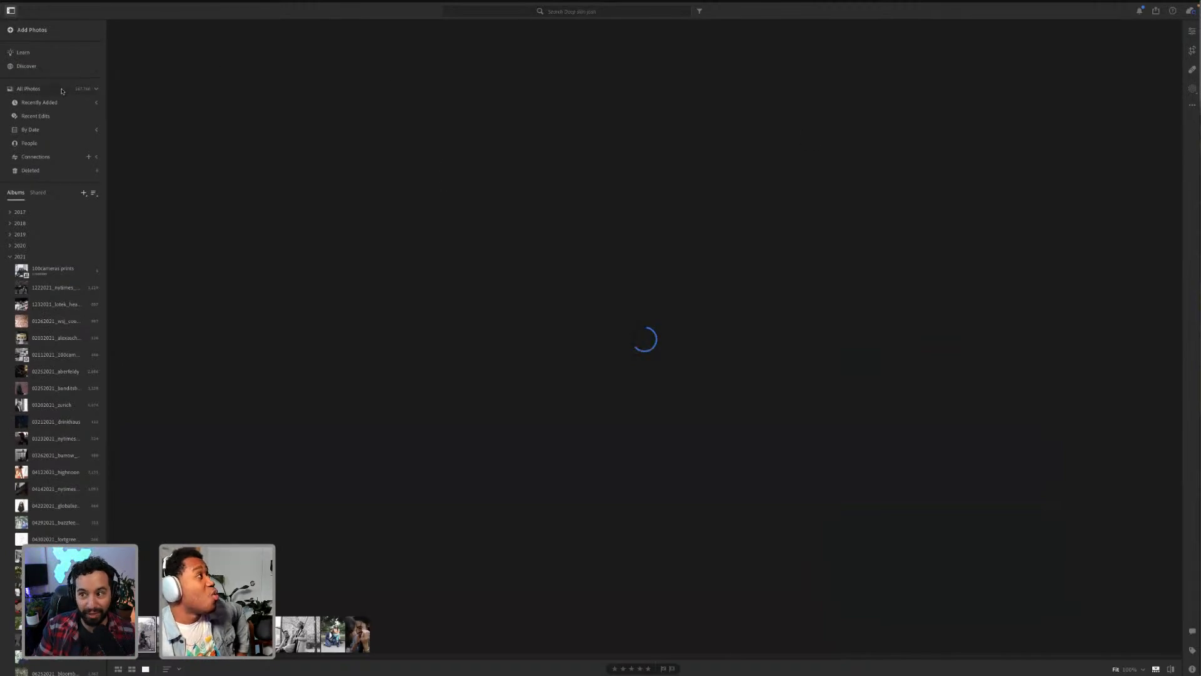
click(62, 90)
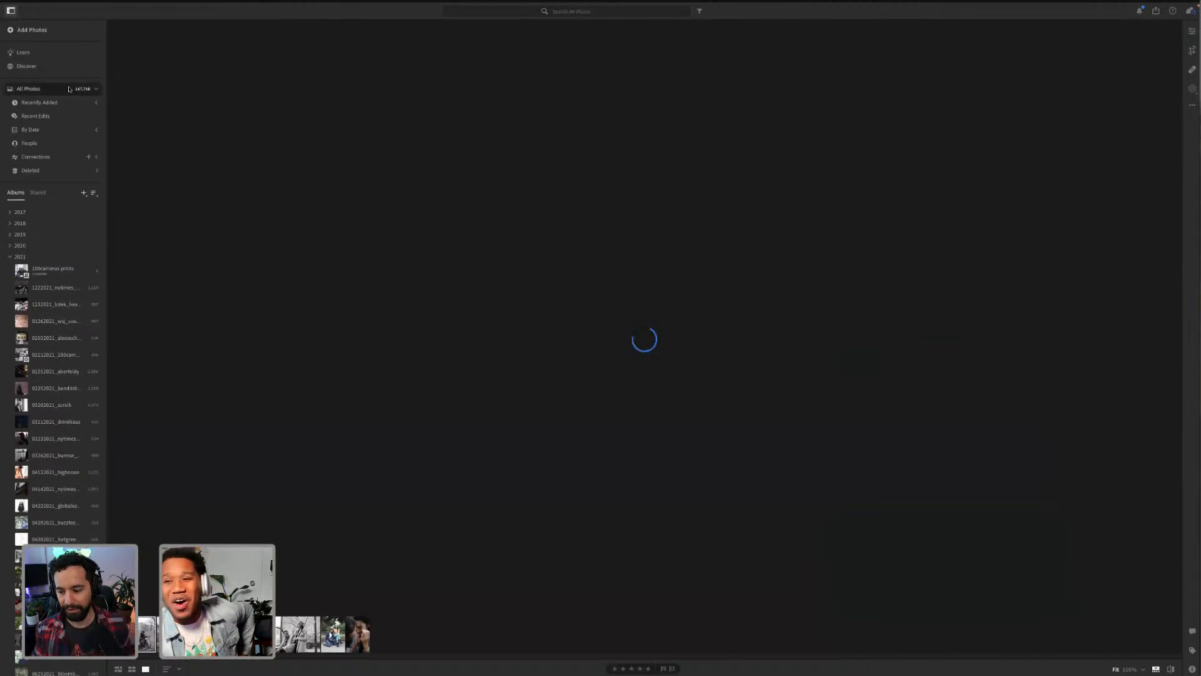